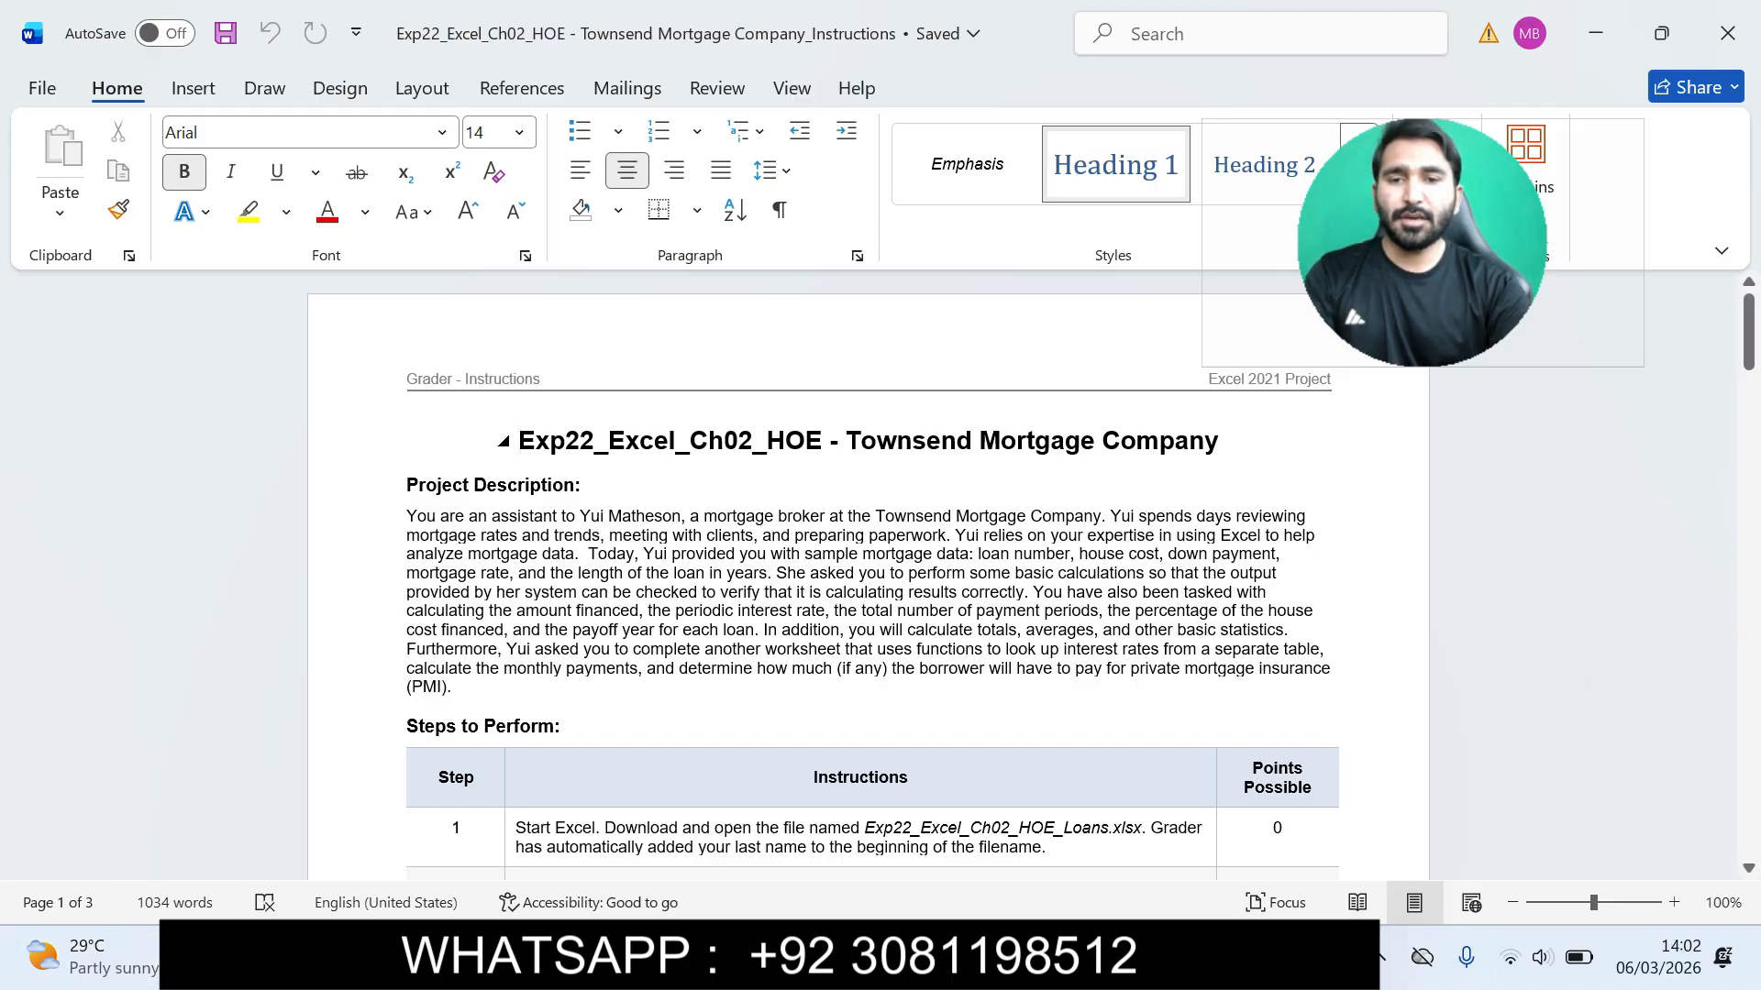
Step: Highlight the document title "Exp22_Excel_Ch02_HOE - Townsend Mortgage Company" in turquoise
drag(520, 441, 1234, 441)
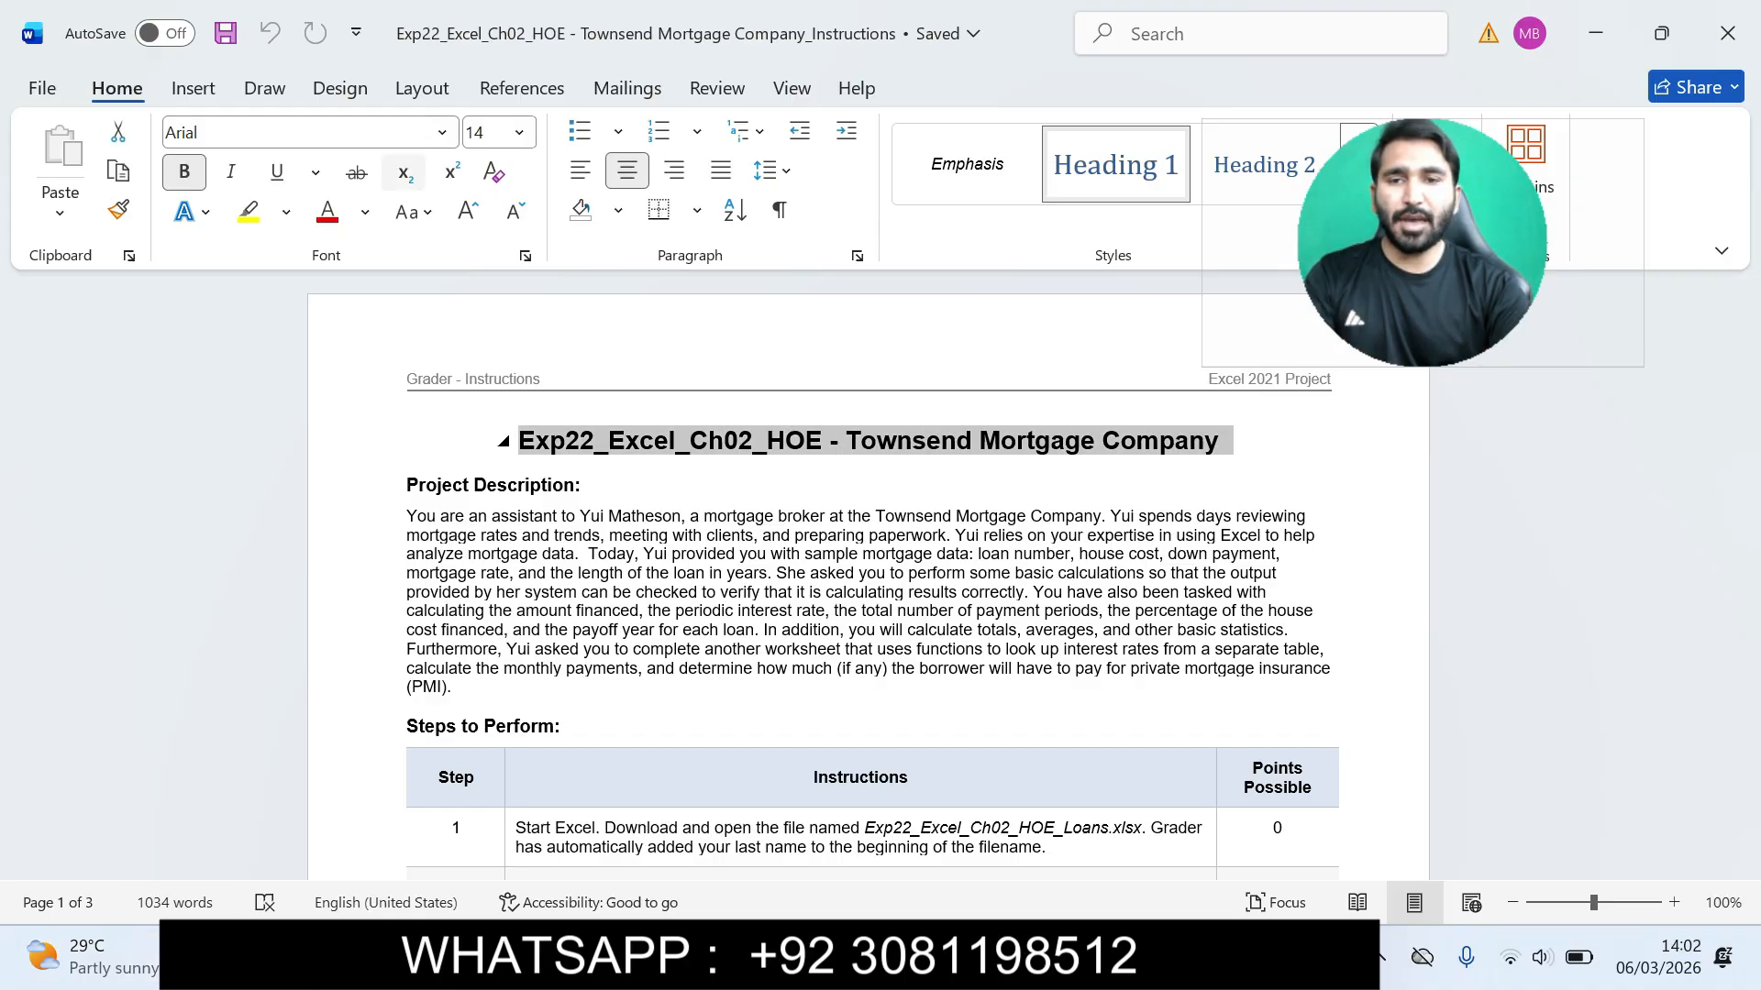
click(286, 212)
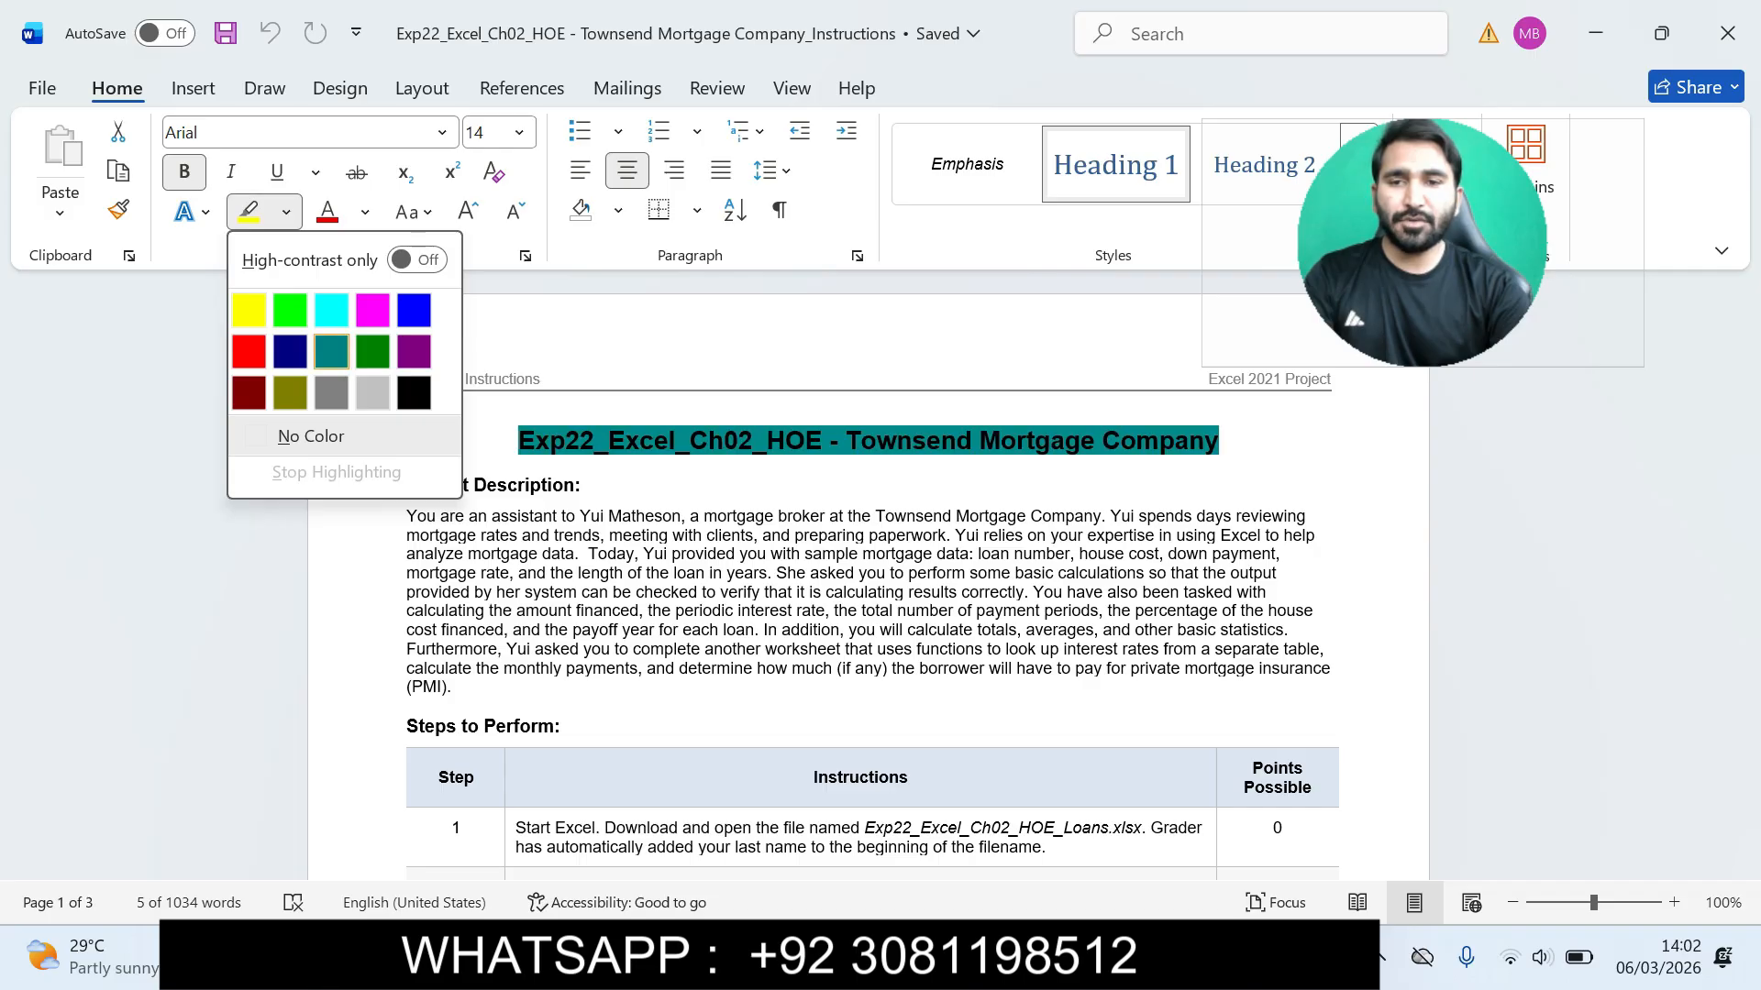
click(333, 311)
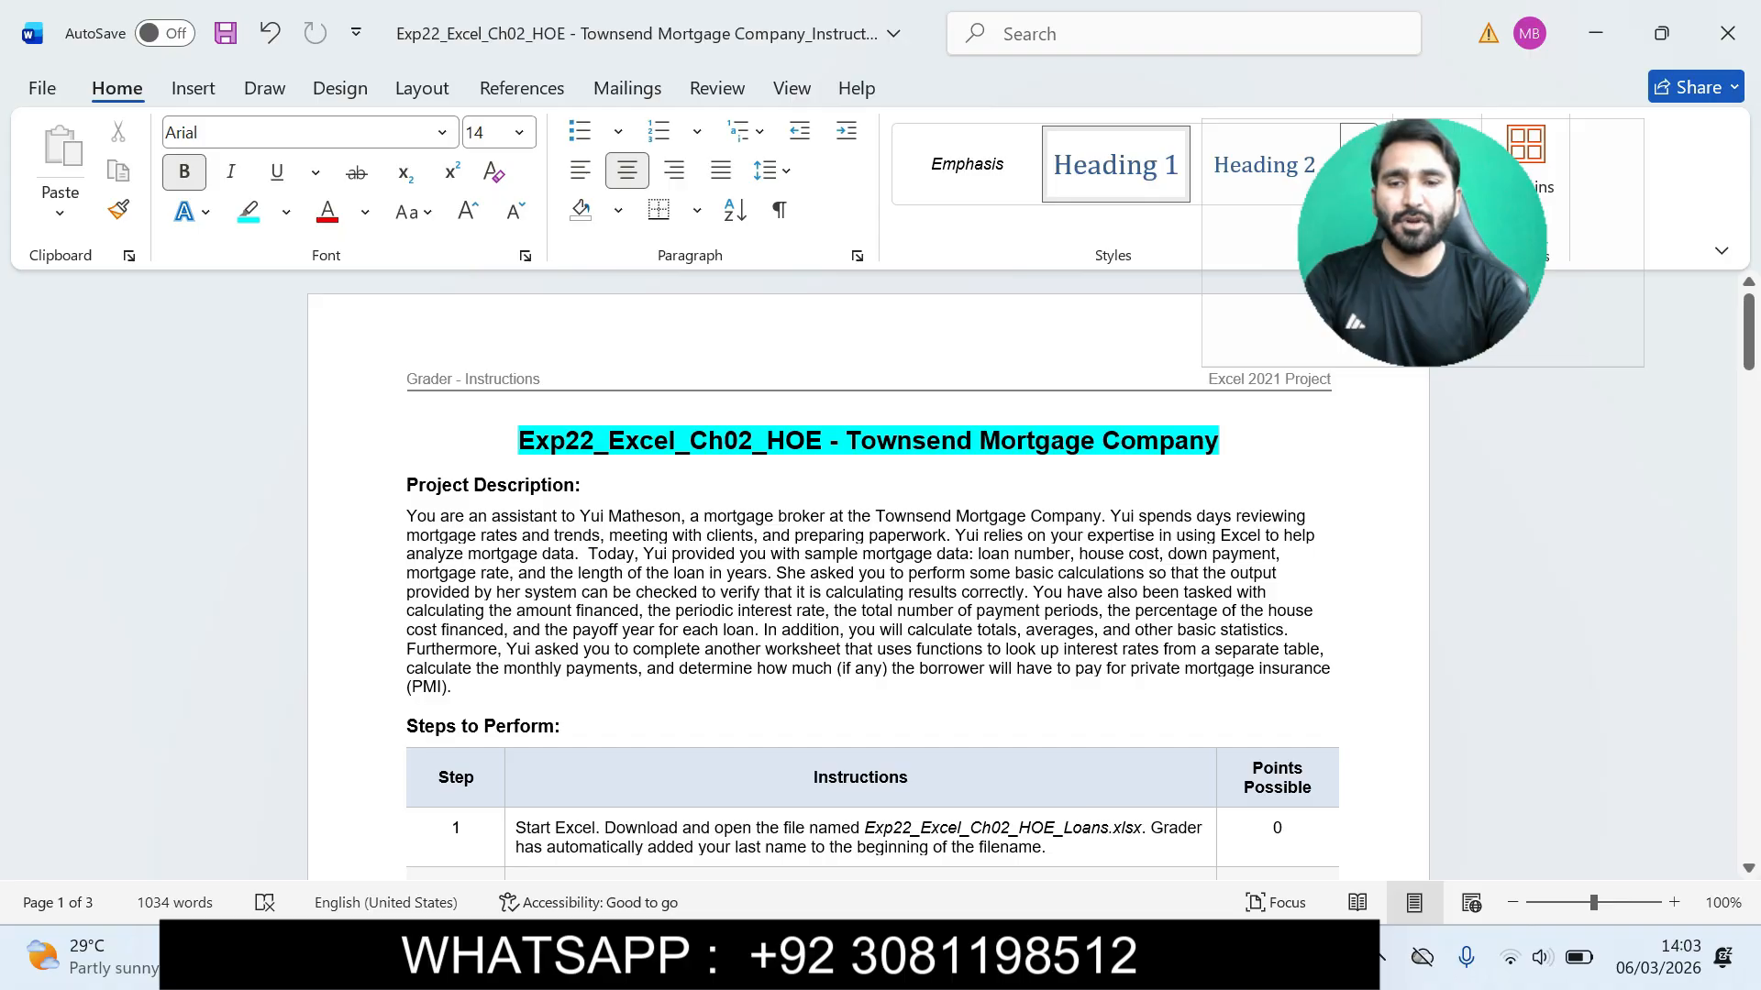
Step: Highlight the Project Description heading and its paragraph in turquoise
key(ctrl+shift+Down)
key(ctrl+shift+Down)
key(ctrl+shift+Down)
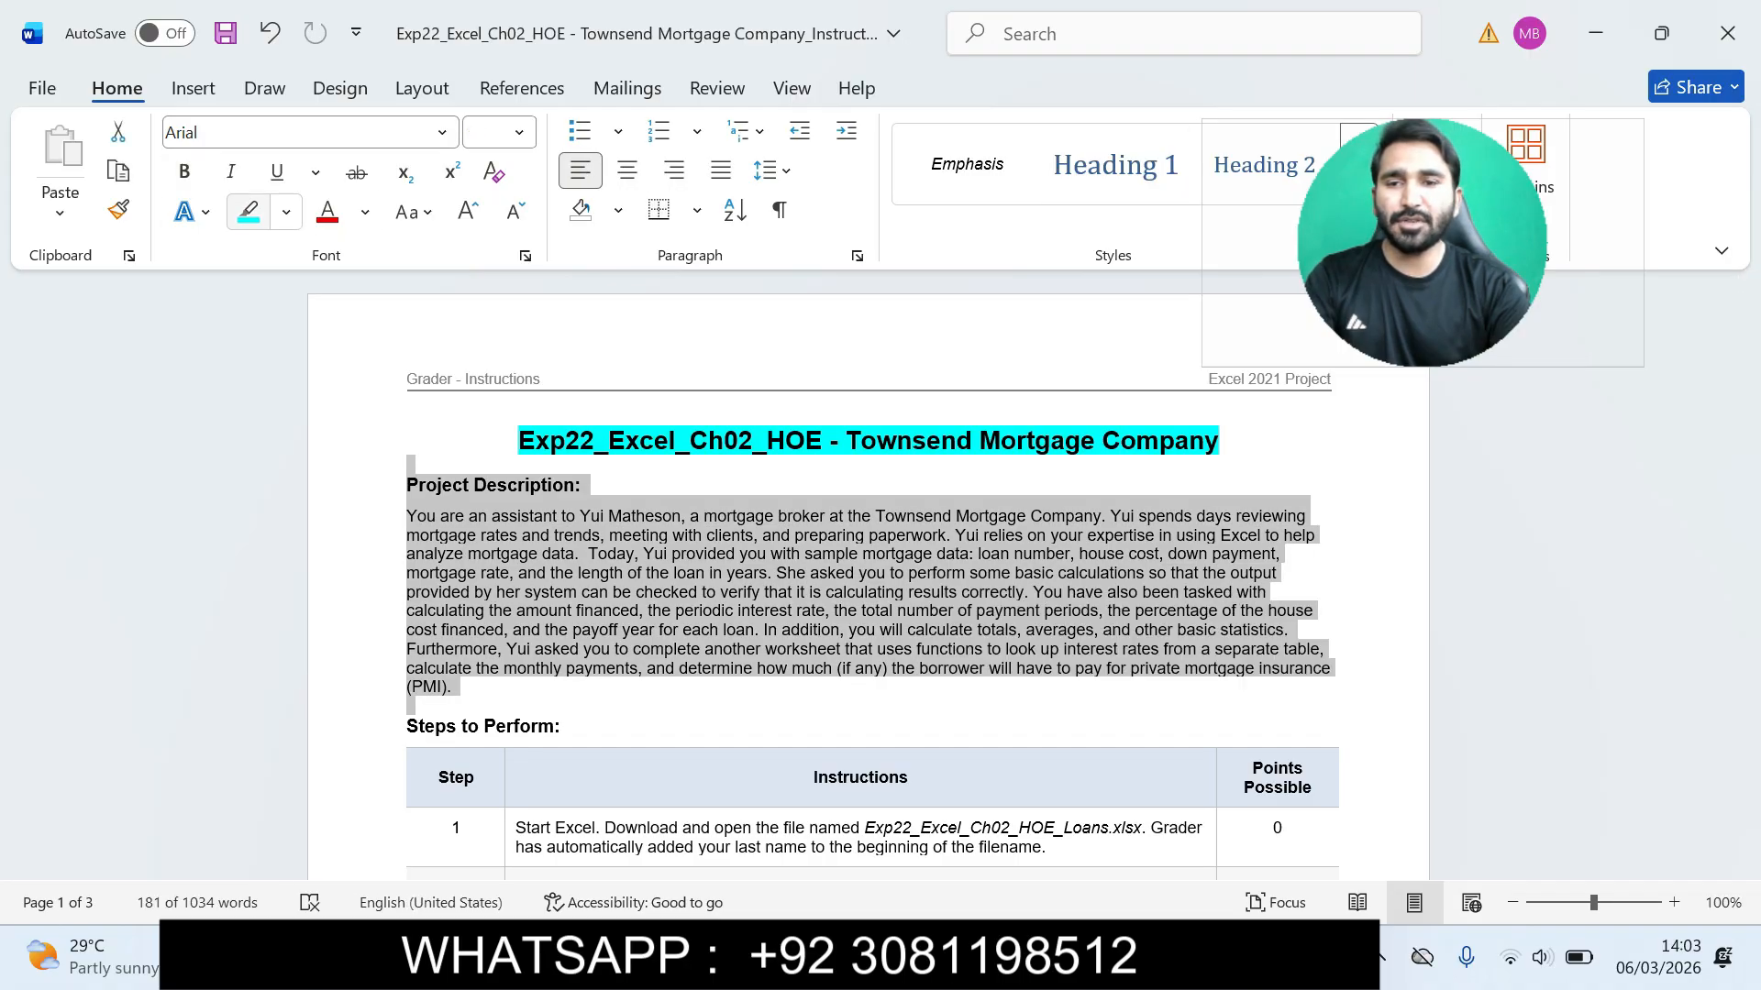
click(247, 211)
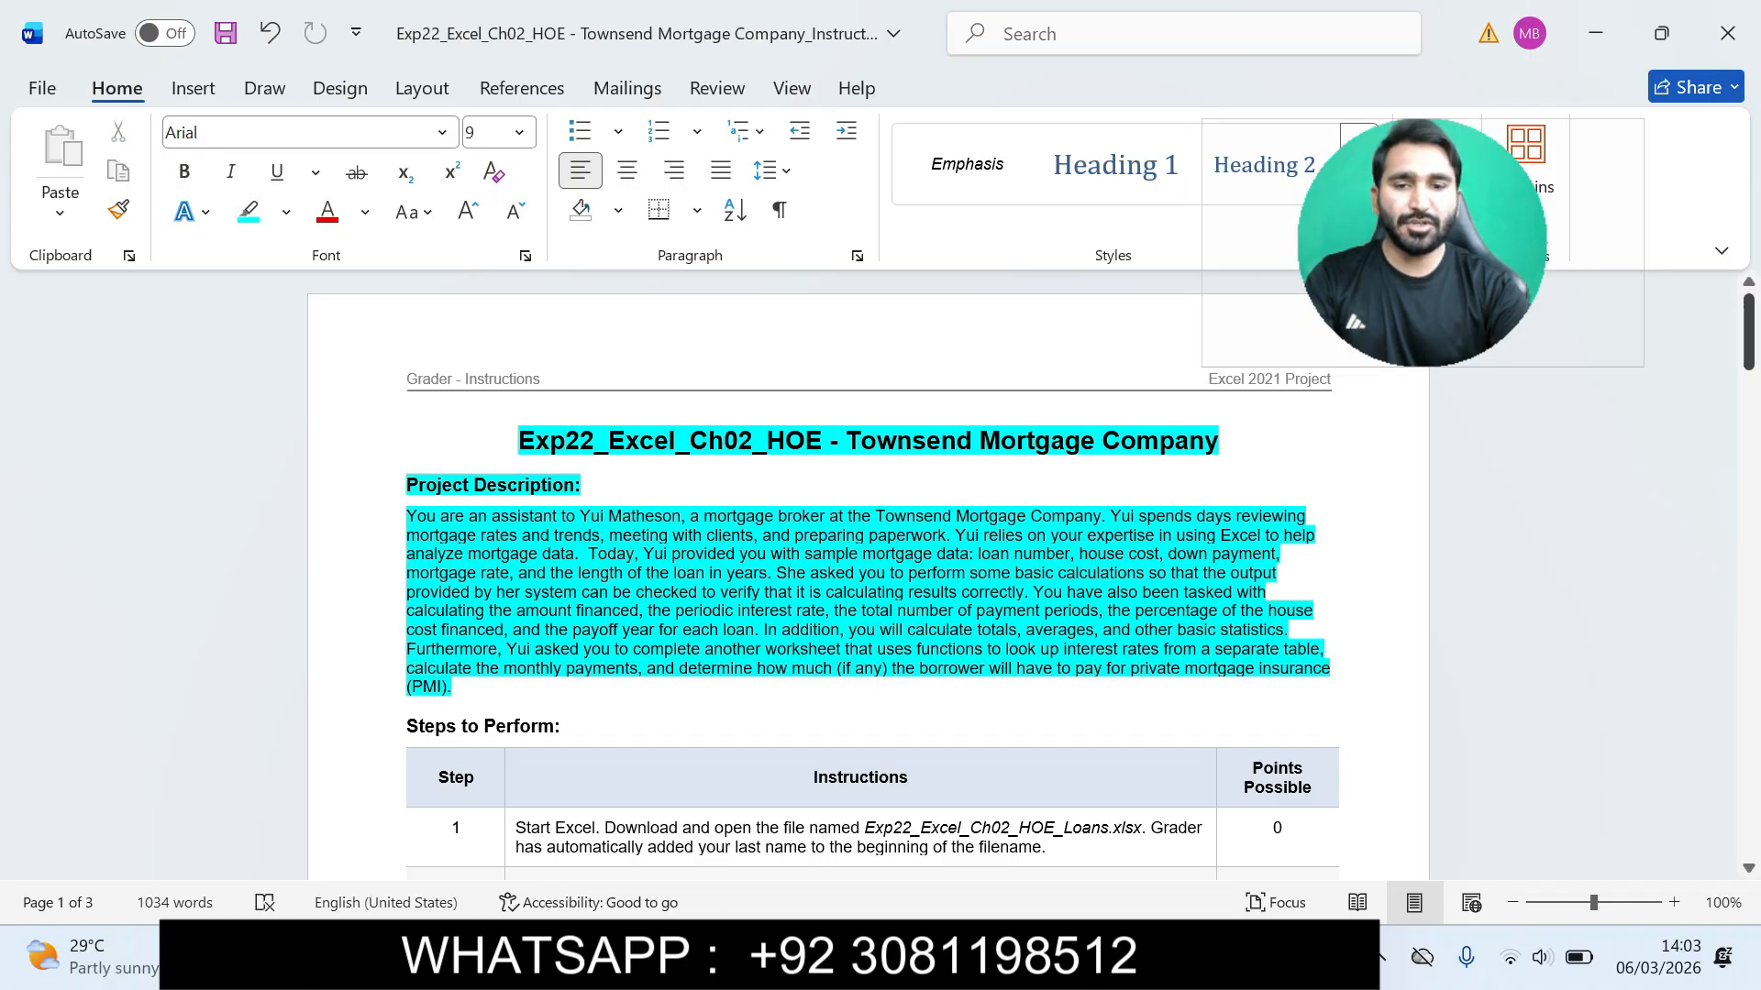
Step: Set the text of all step rows in the instructions table, below the header row, to font size 14
drag(1748, 330, 1749, 371)
drag(510, 527, 496, 878)
click(519, 132)
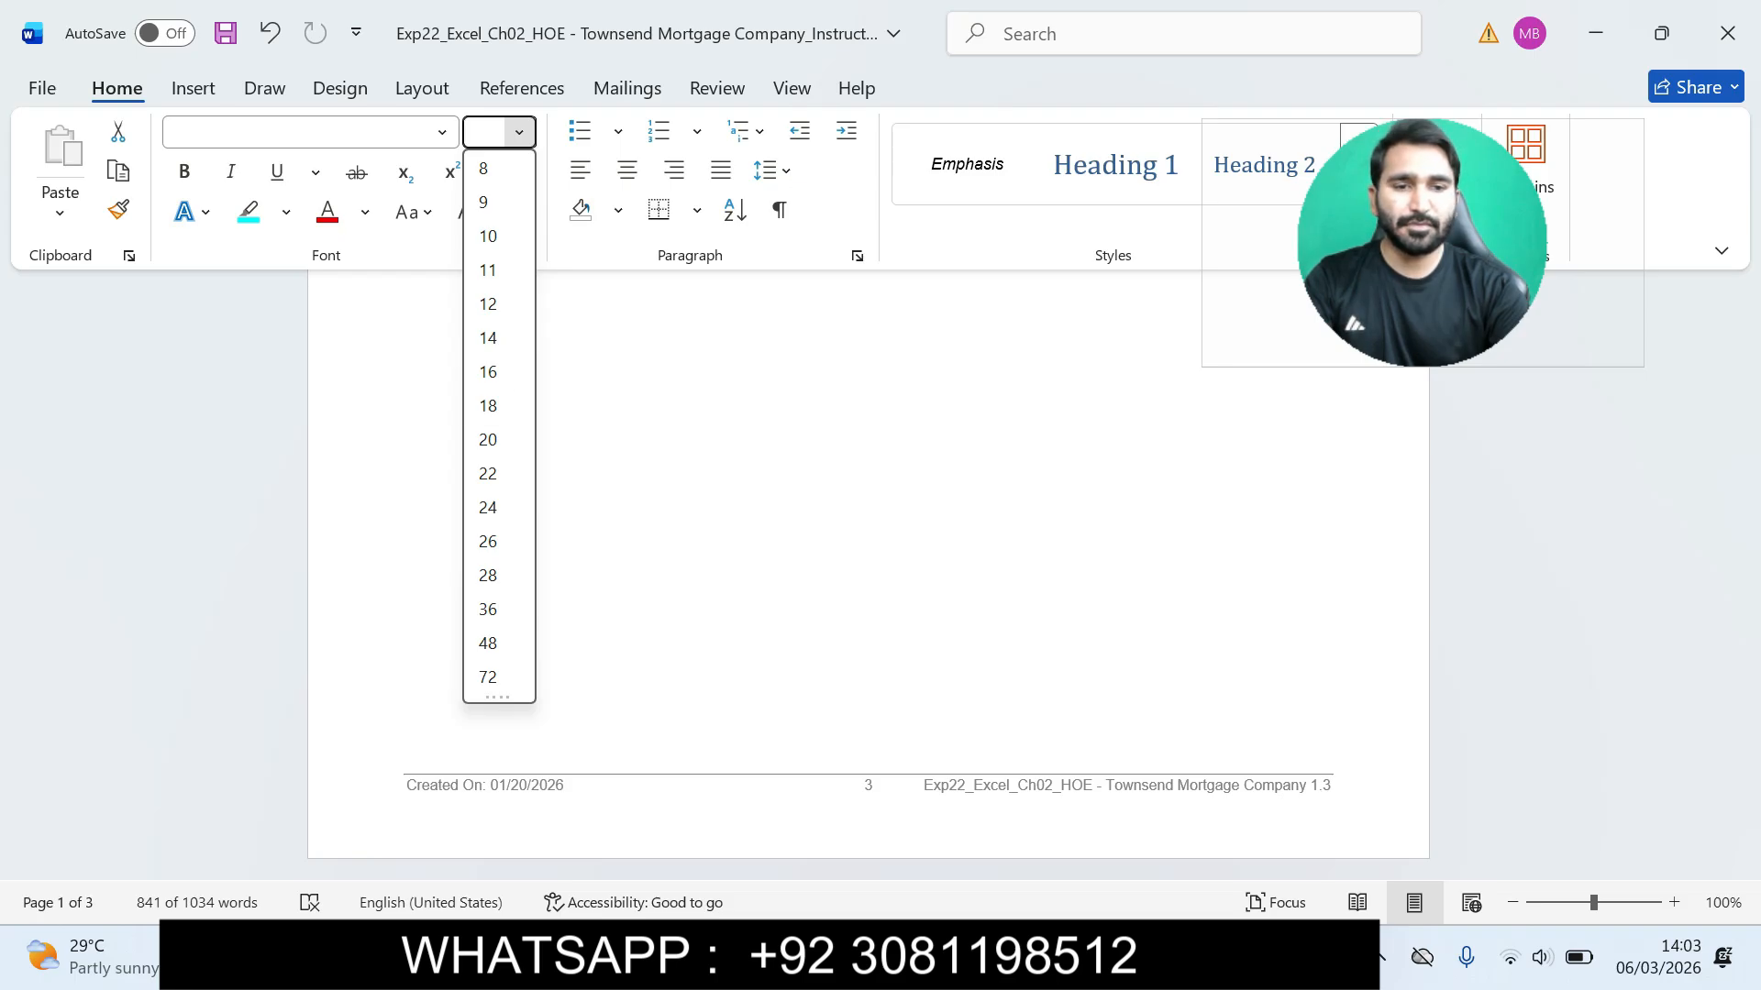
click(487, 372)
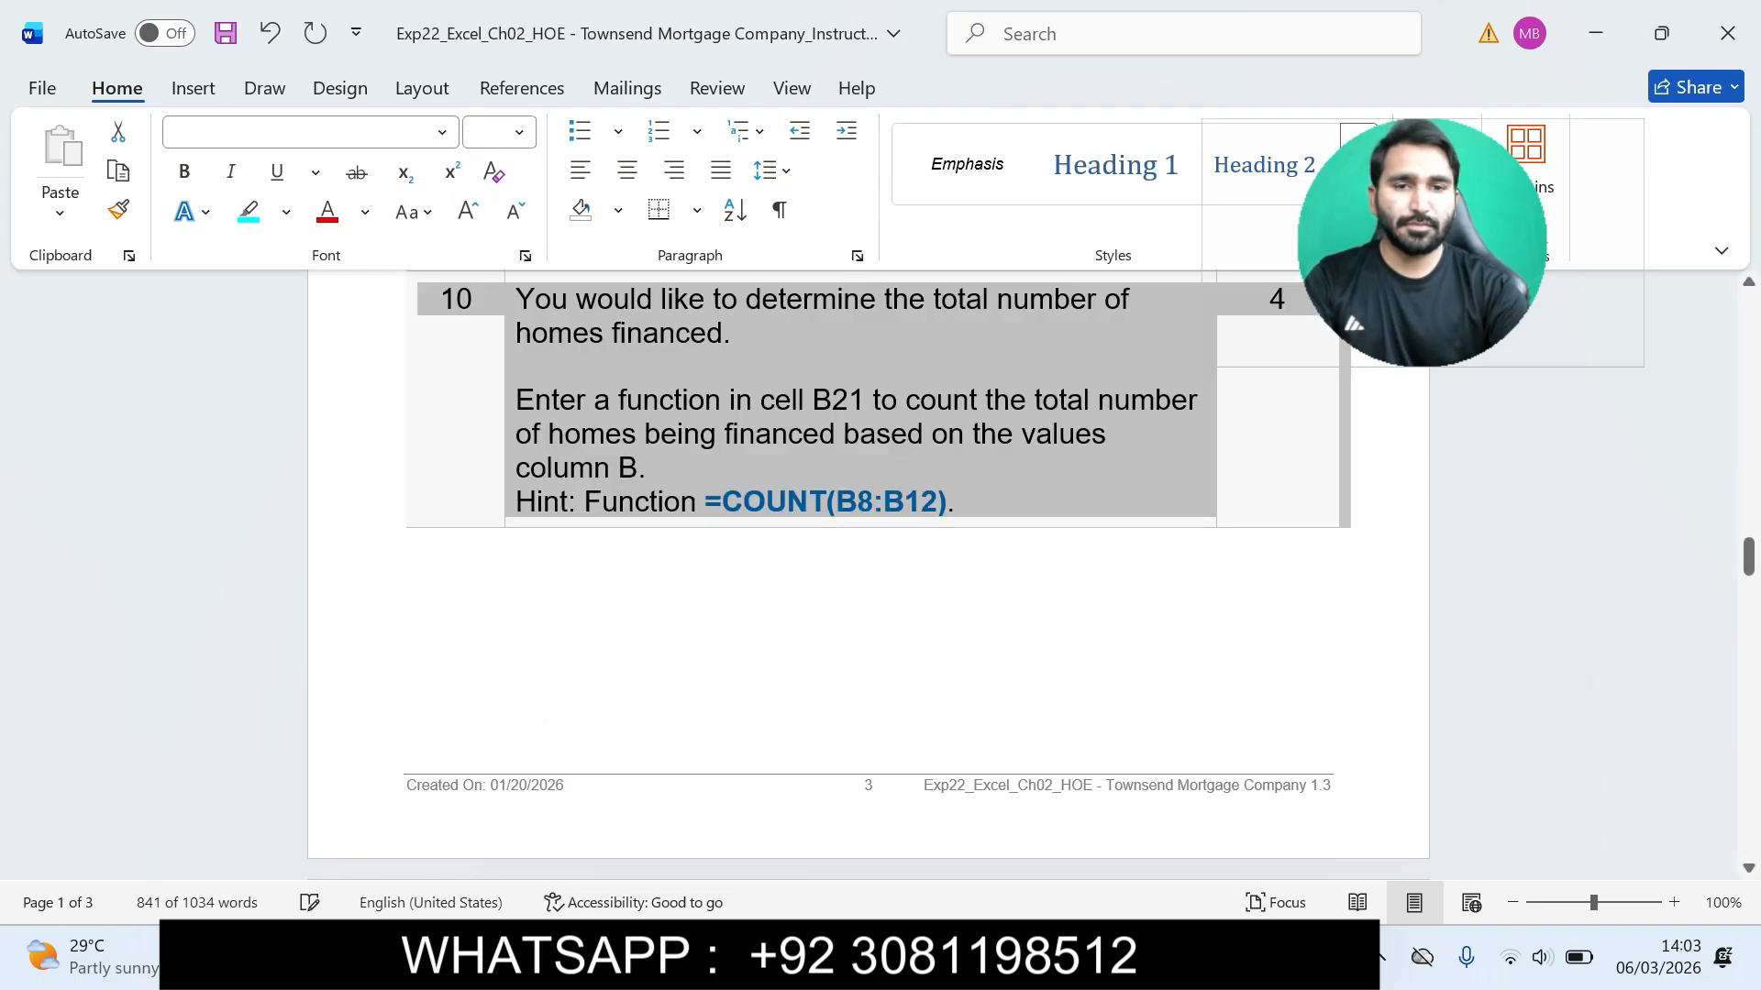
drag(1748, 557, 1748, 344)
click(519, 132)
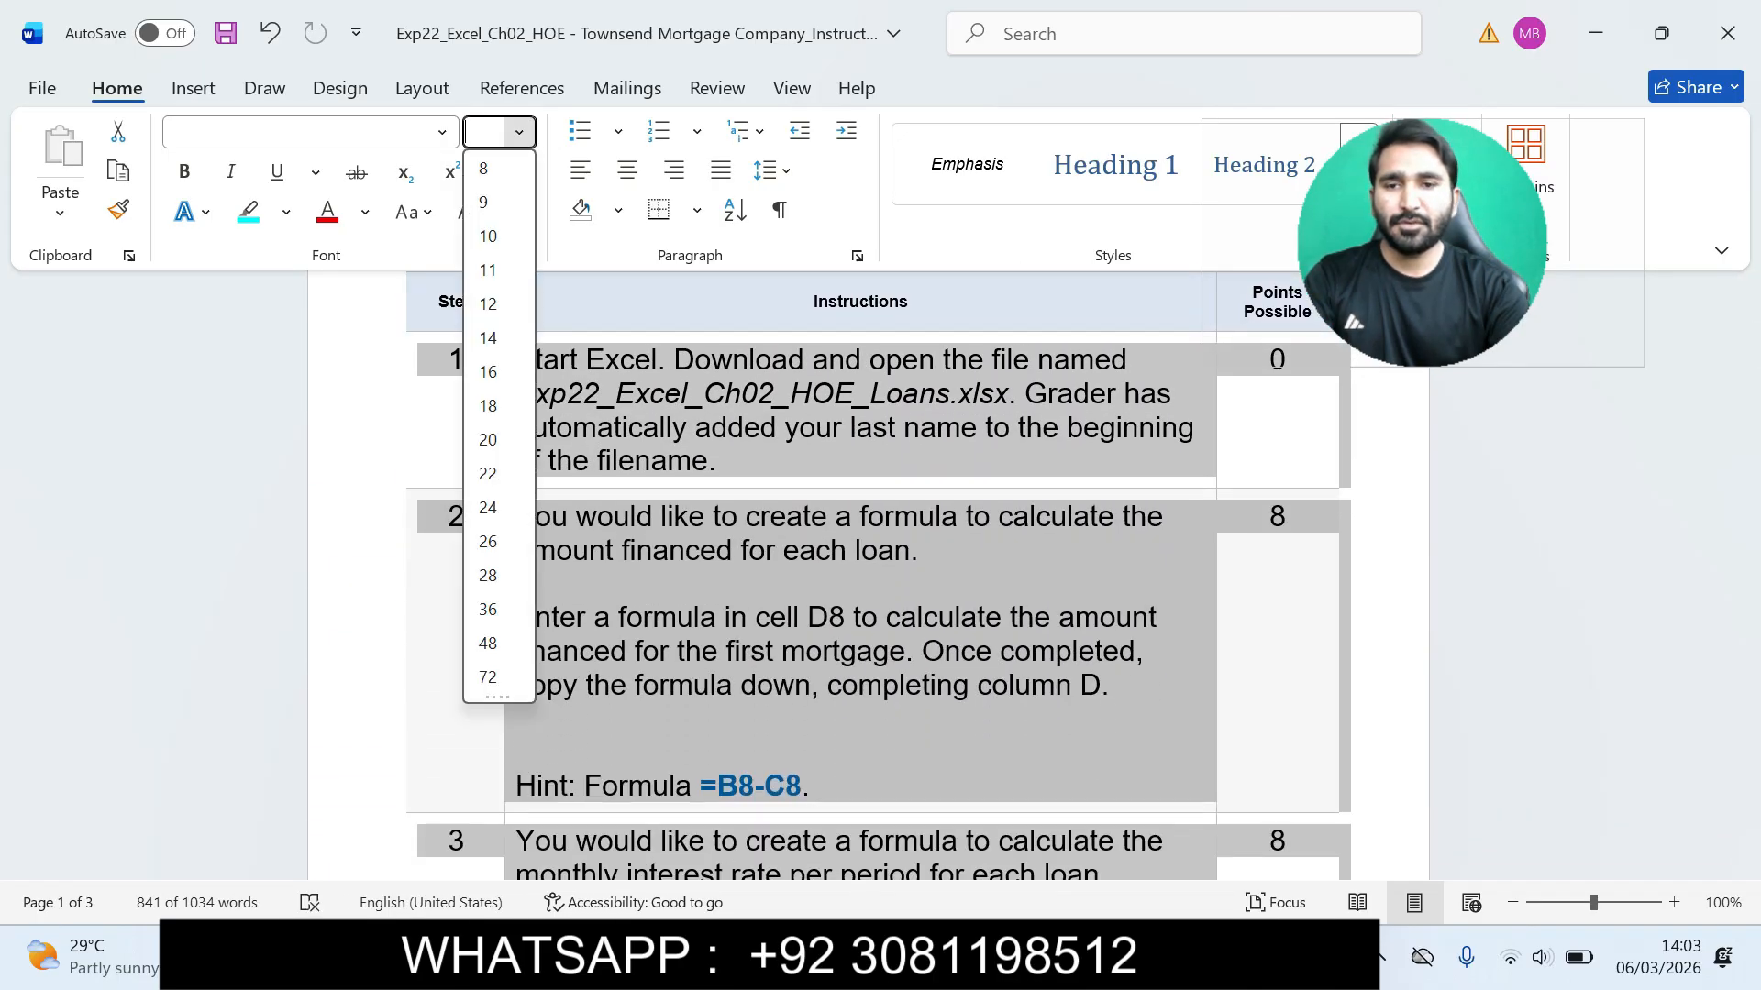
key(Escape)
click(533, 357)
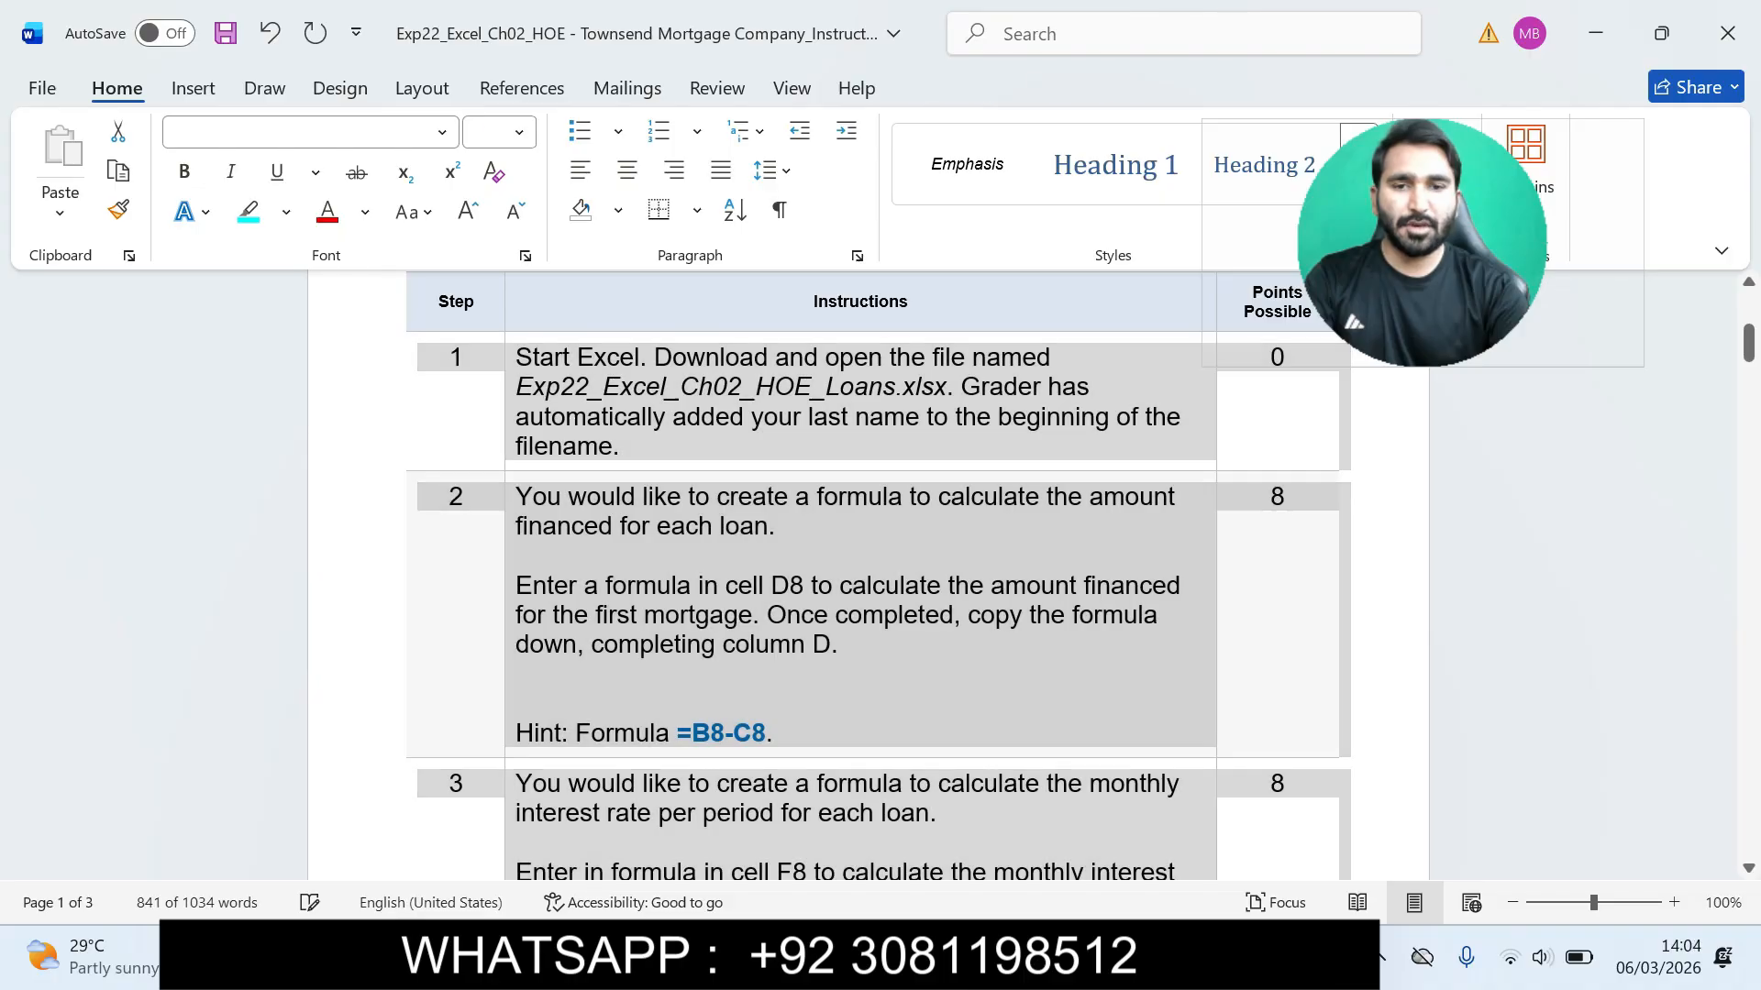
Step: Highlight the step 1 instruction text in turquoise, and check the Loans workbook in Excel before returning to Word
drag(515, 357, 620, 448)
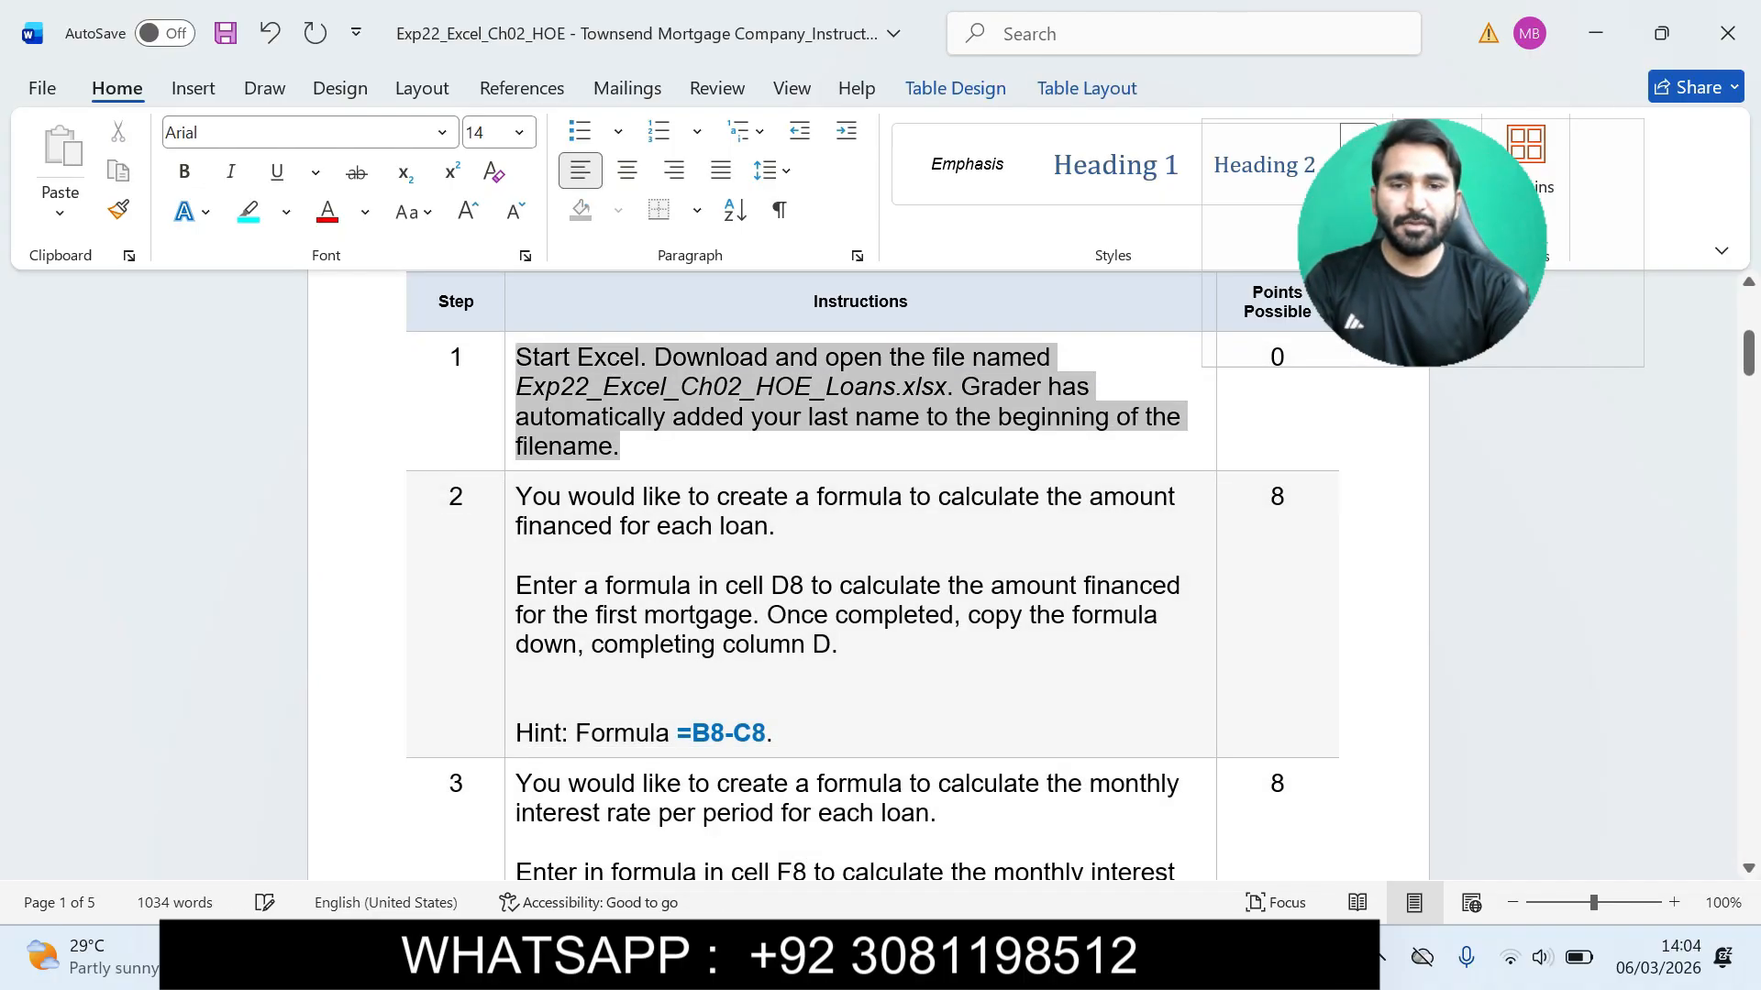
click(955, 410)
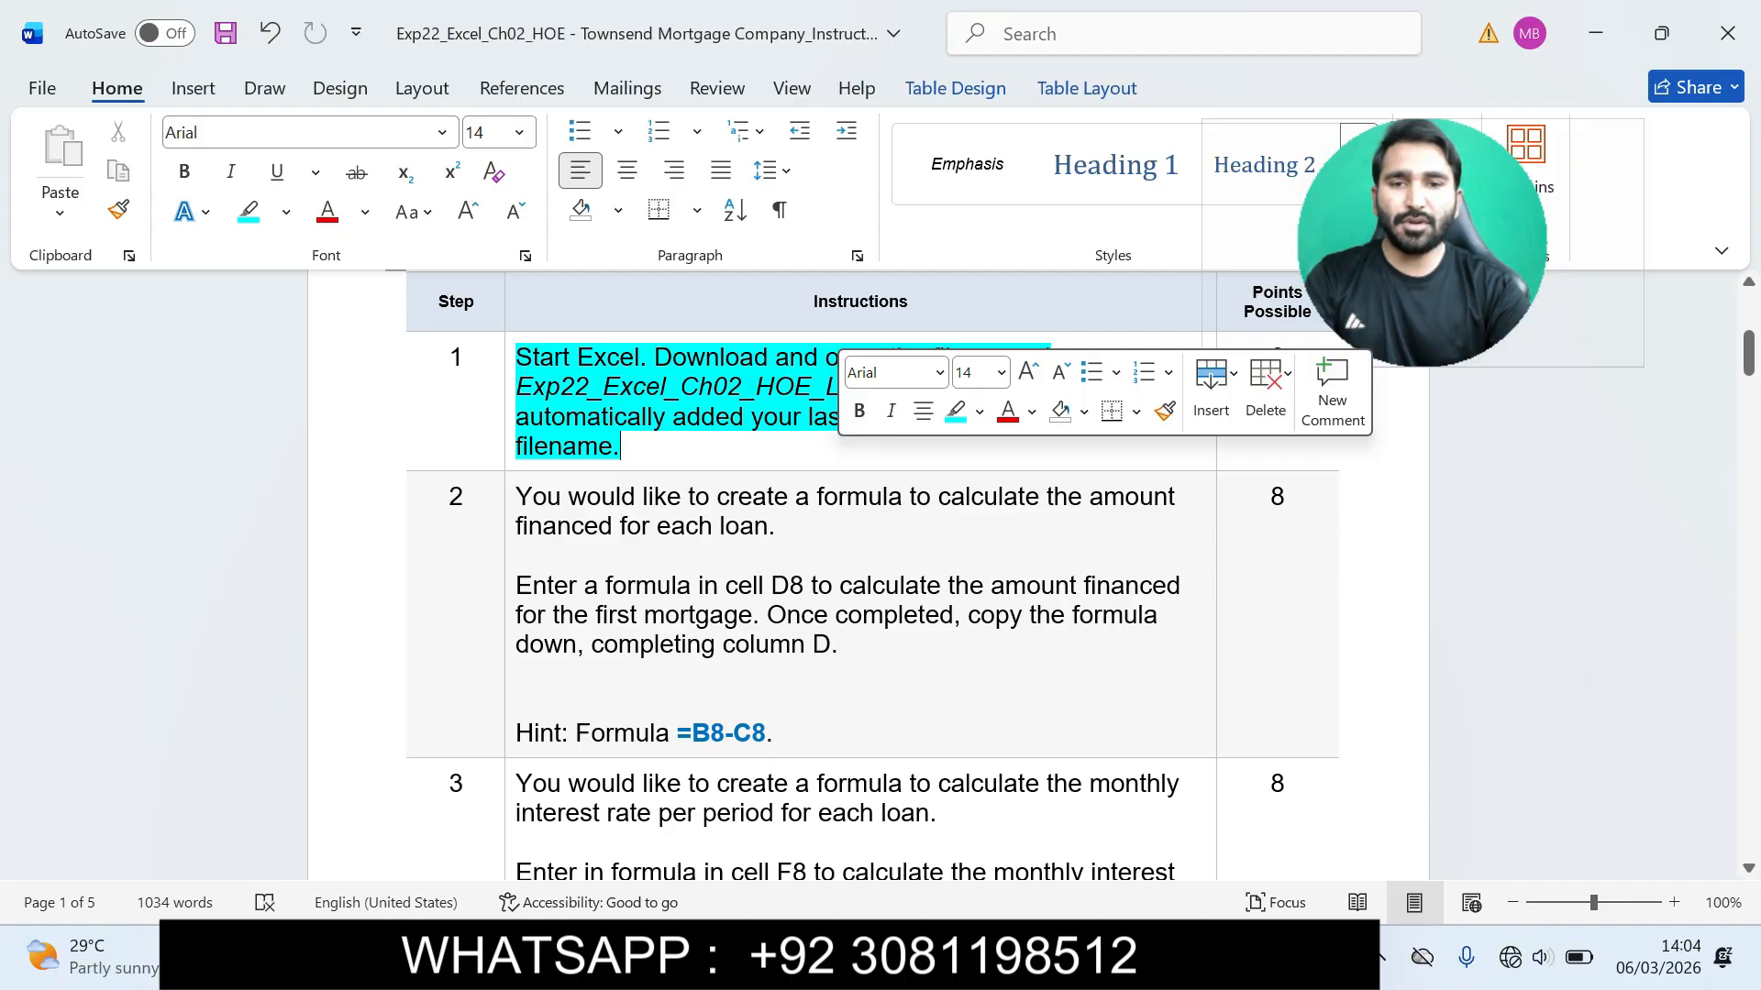
drag(620, 448, 515, 357)
click(620, 447)
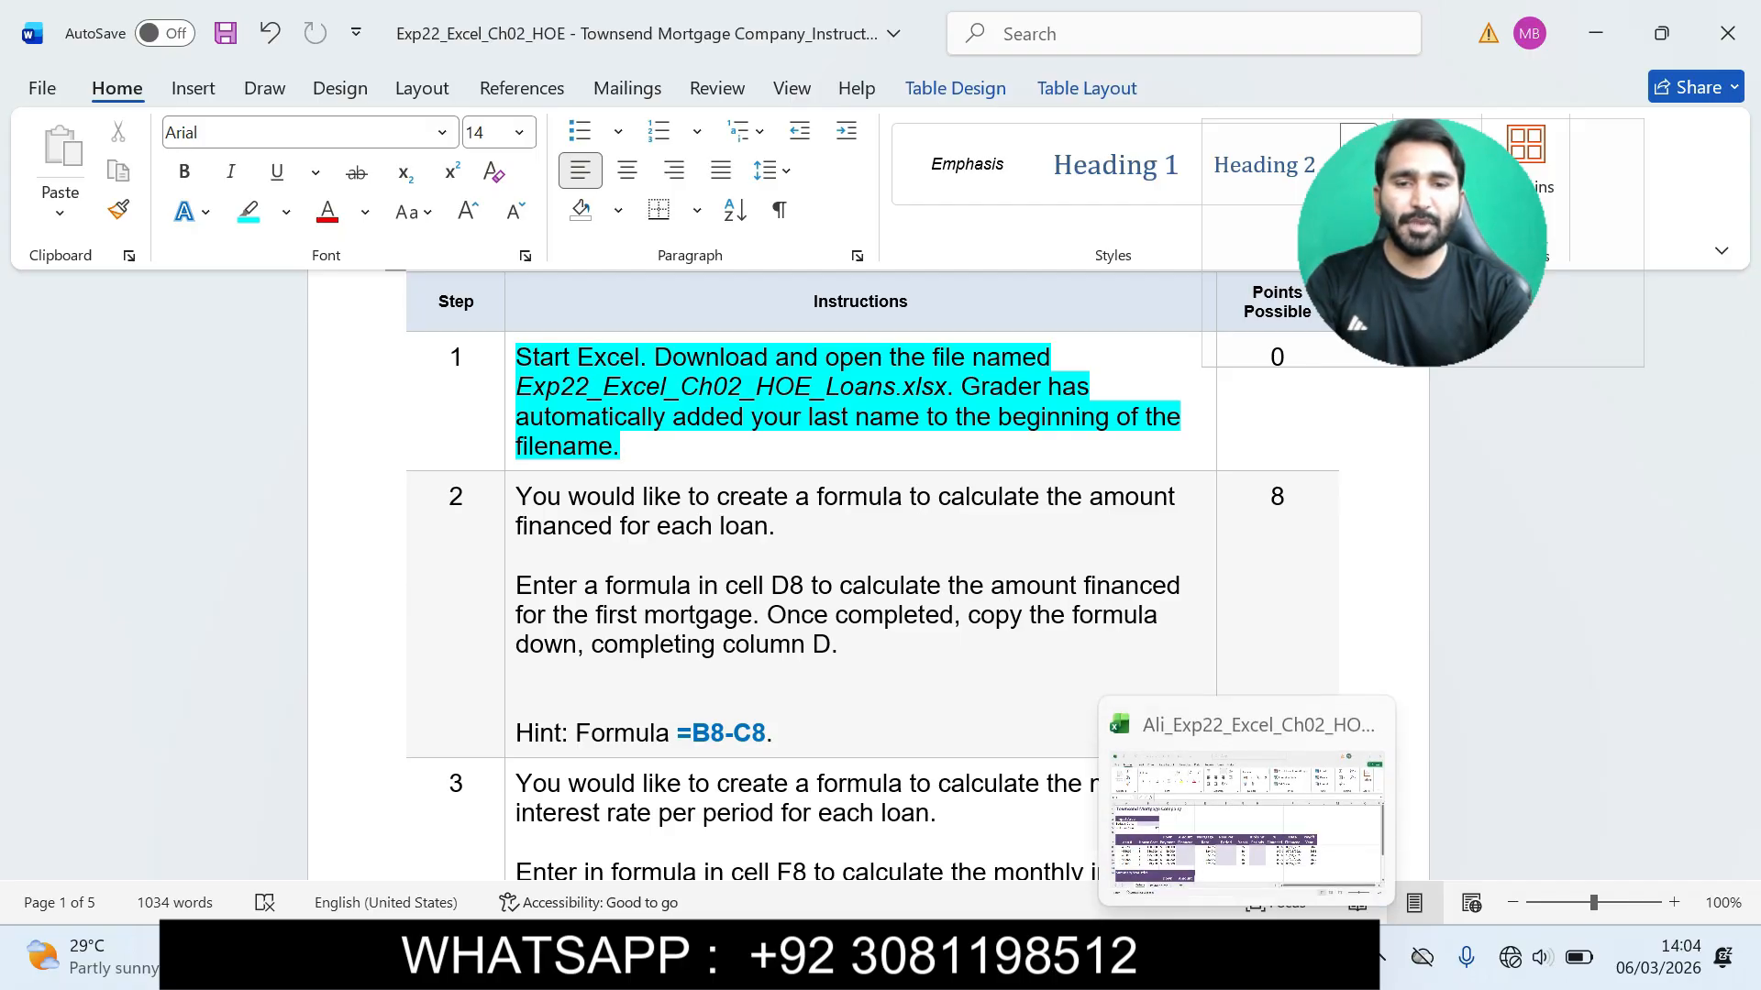
click(1246, 962)
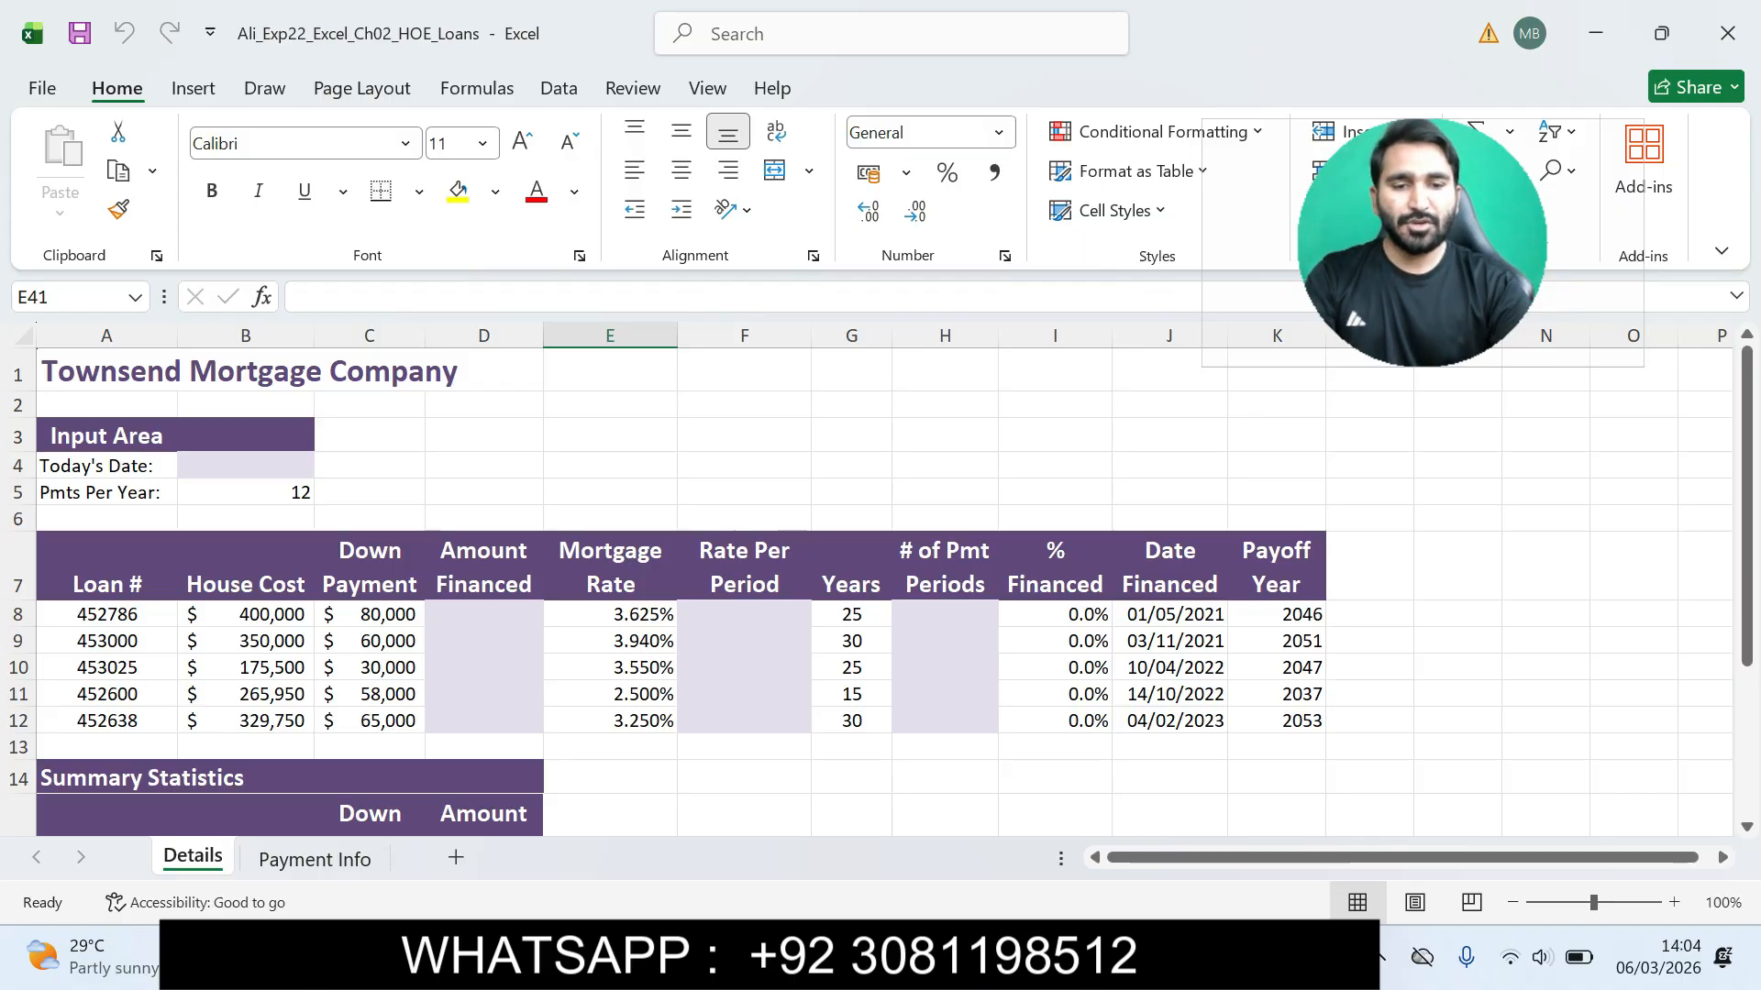
click(1185, 963)
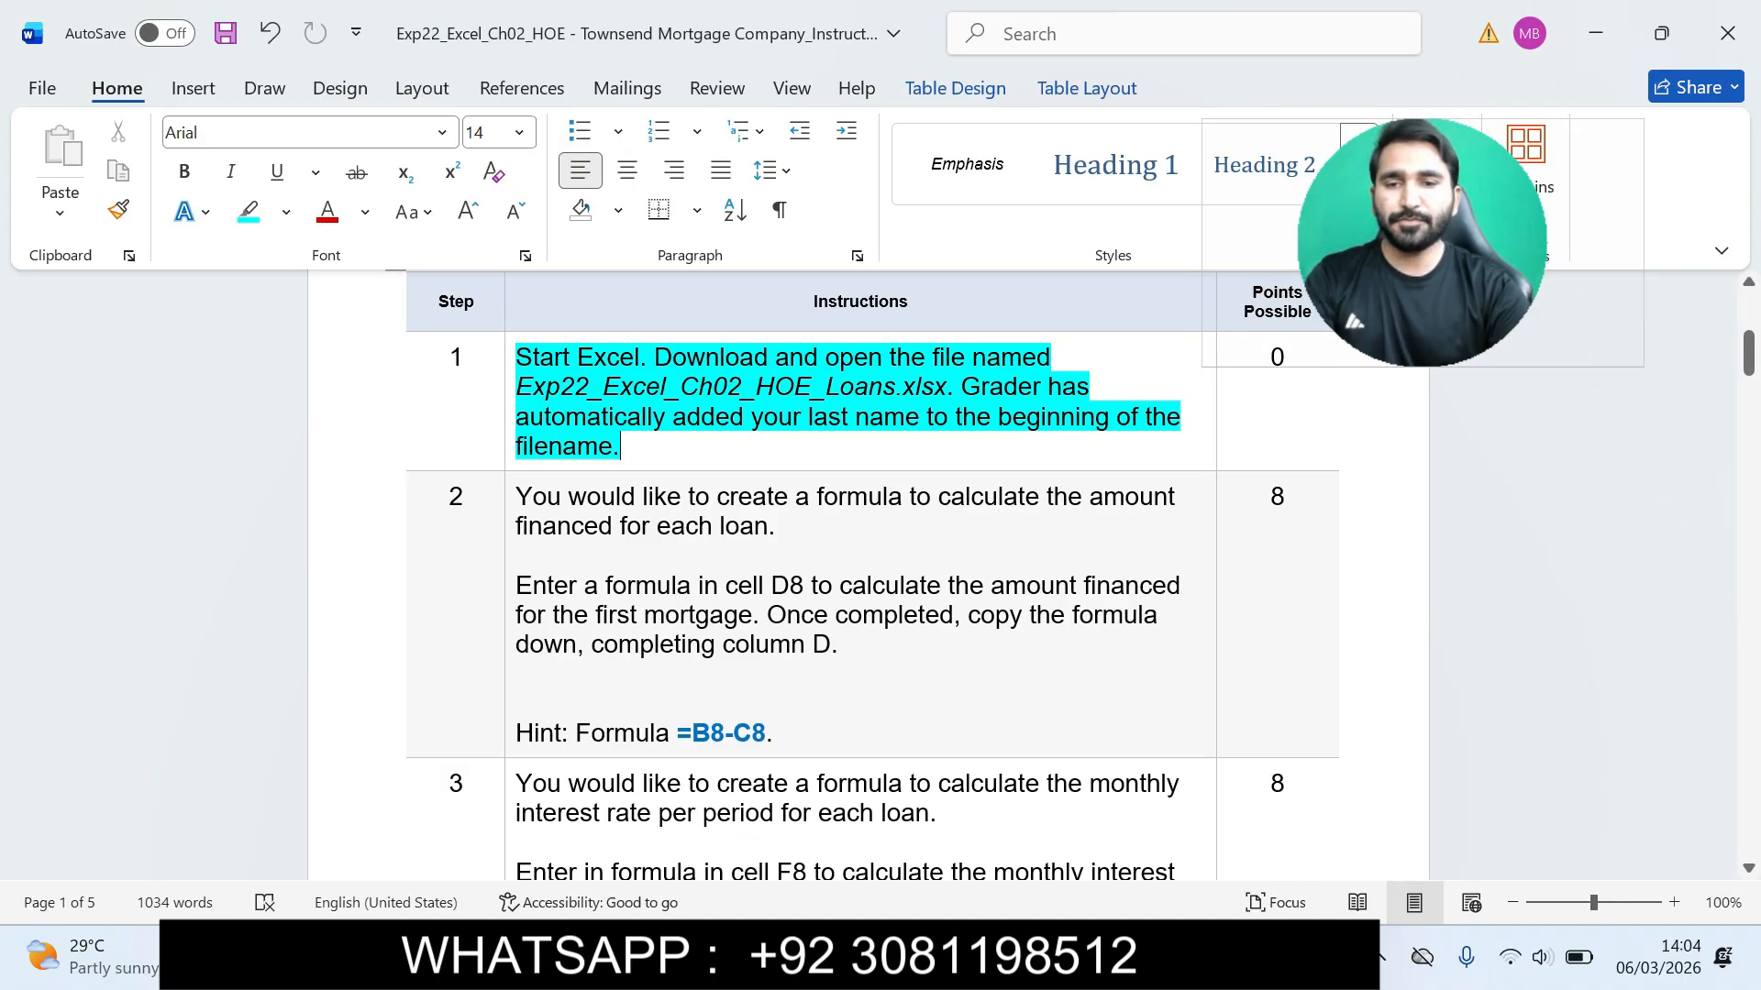
Step: Highlight the whole step 2 instruction, including its formula hint, in turquoise
click(509, 605)
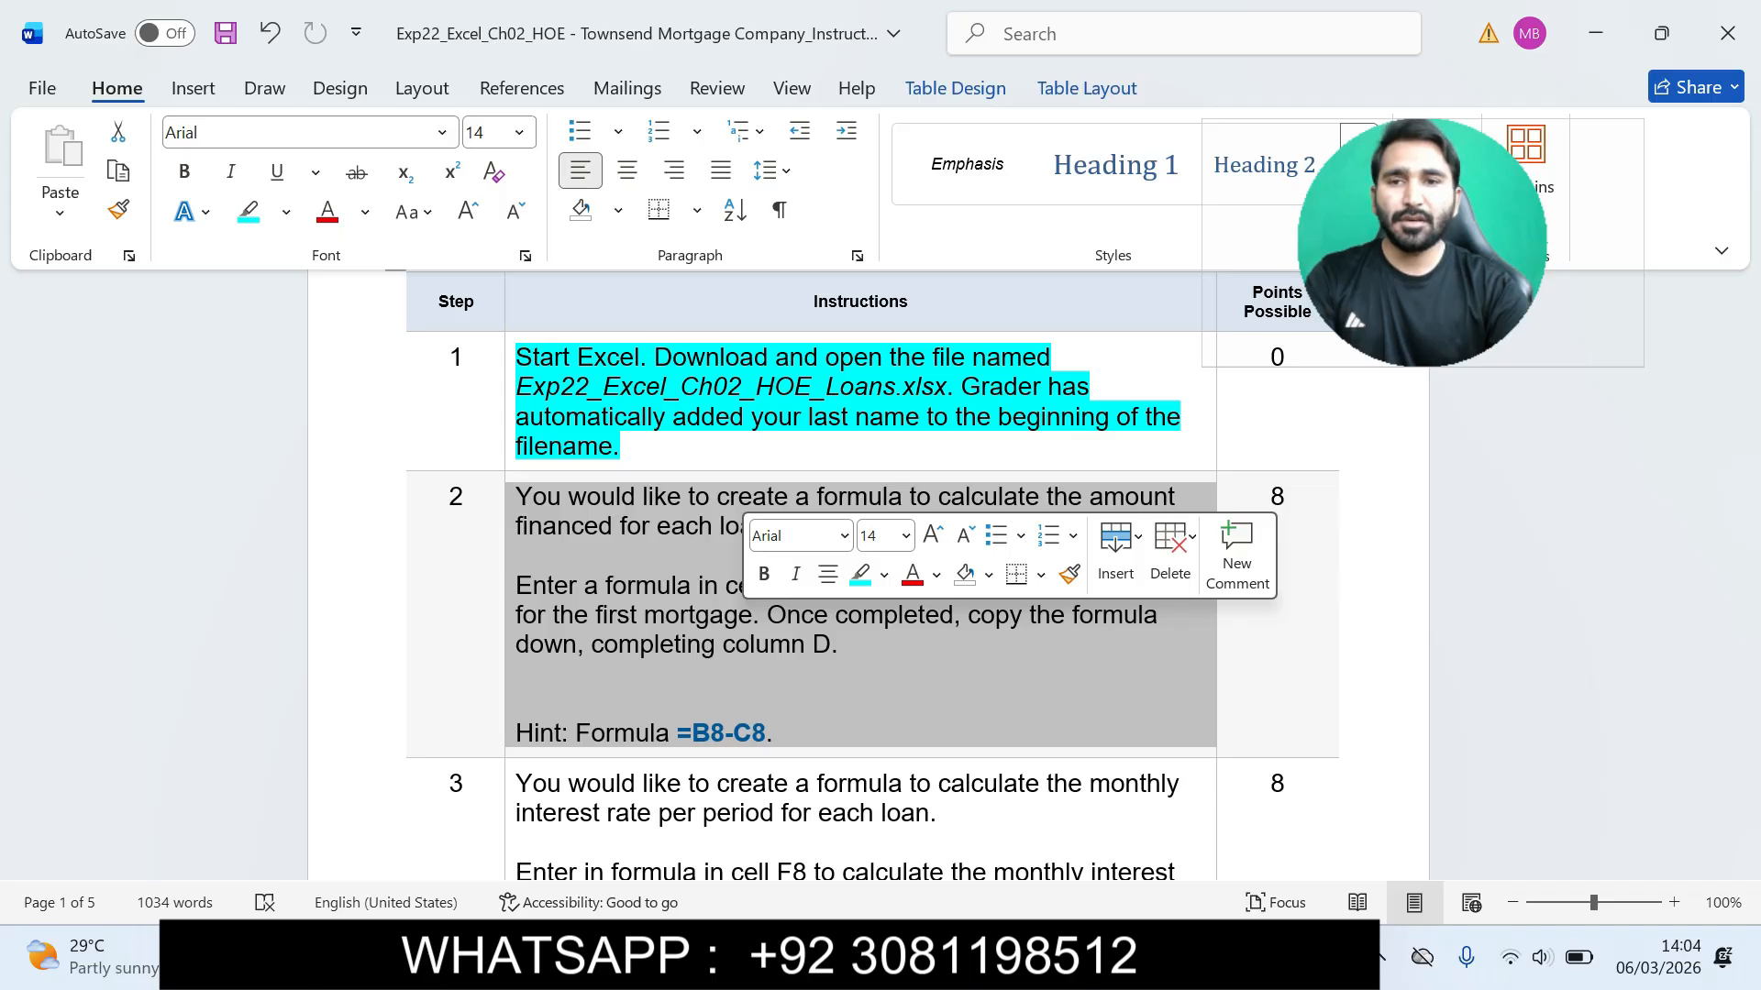
click(860, 575)
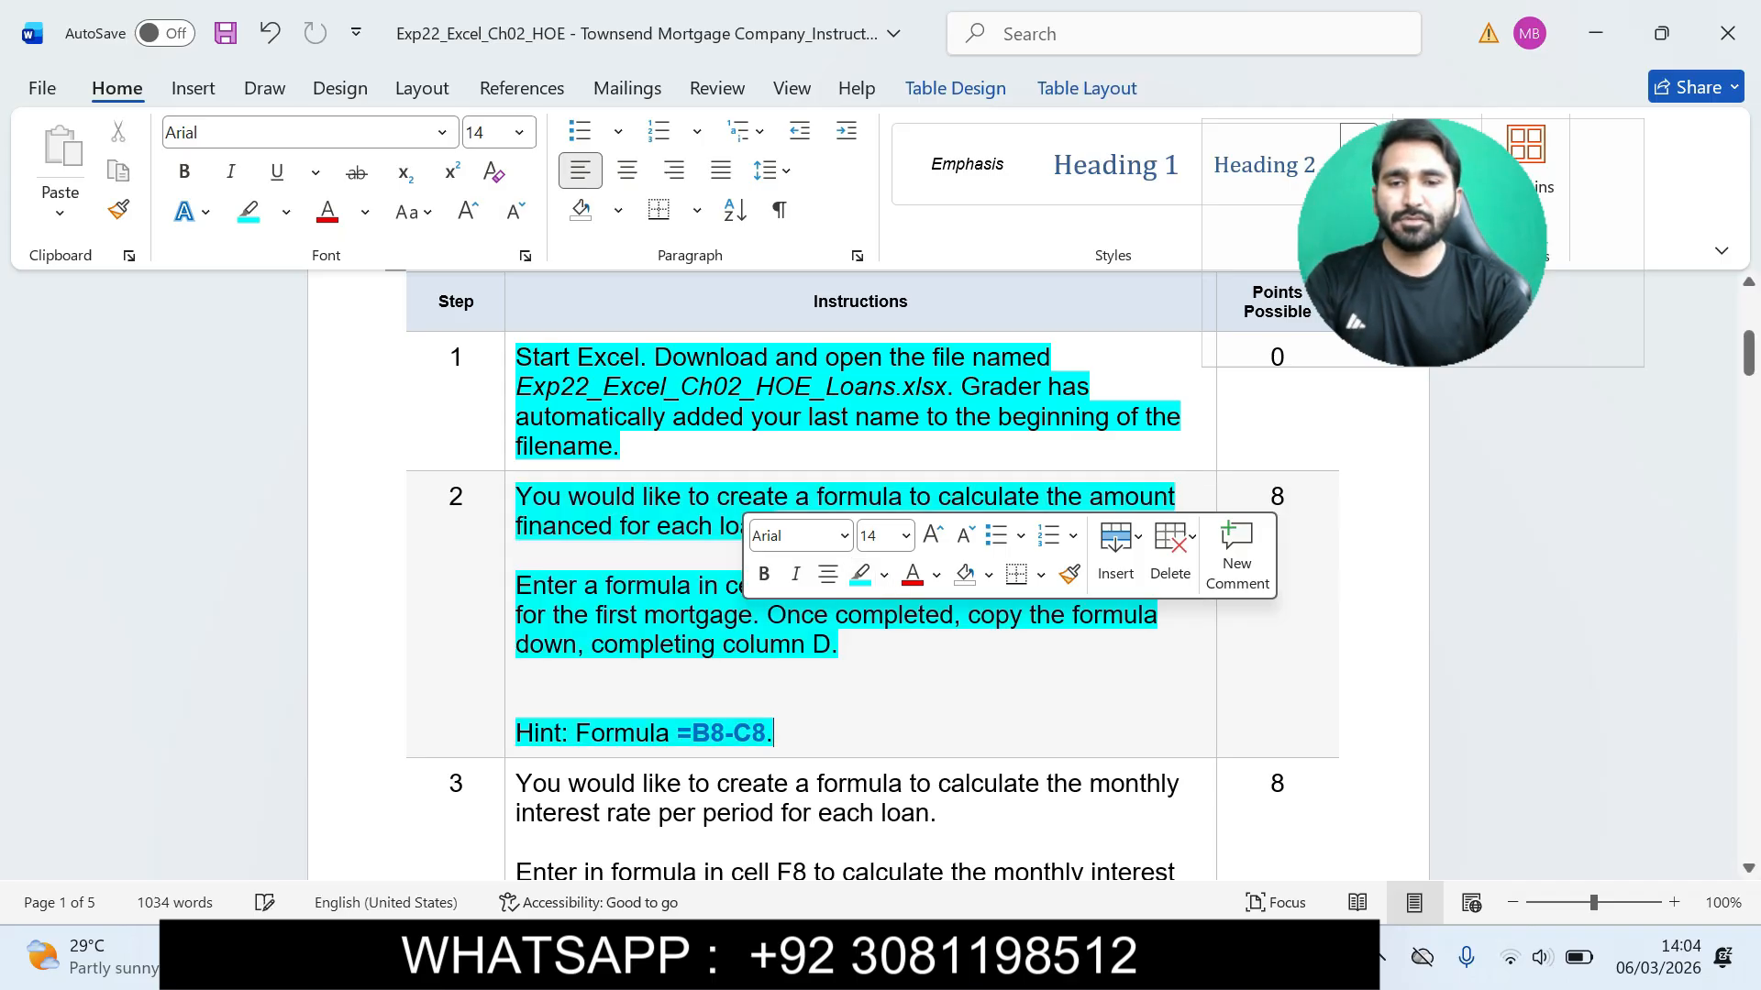
click(463, 496)
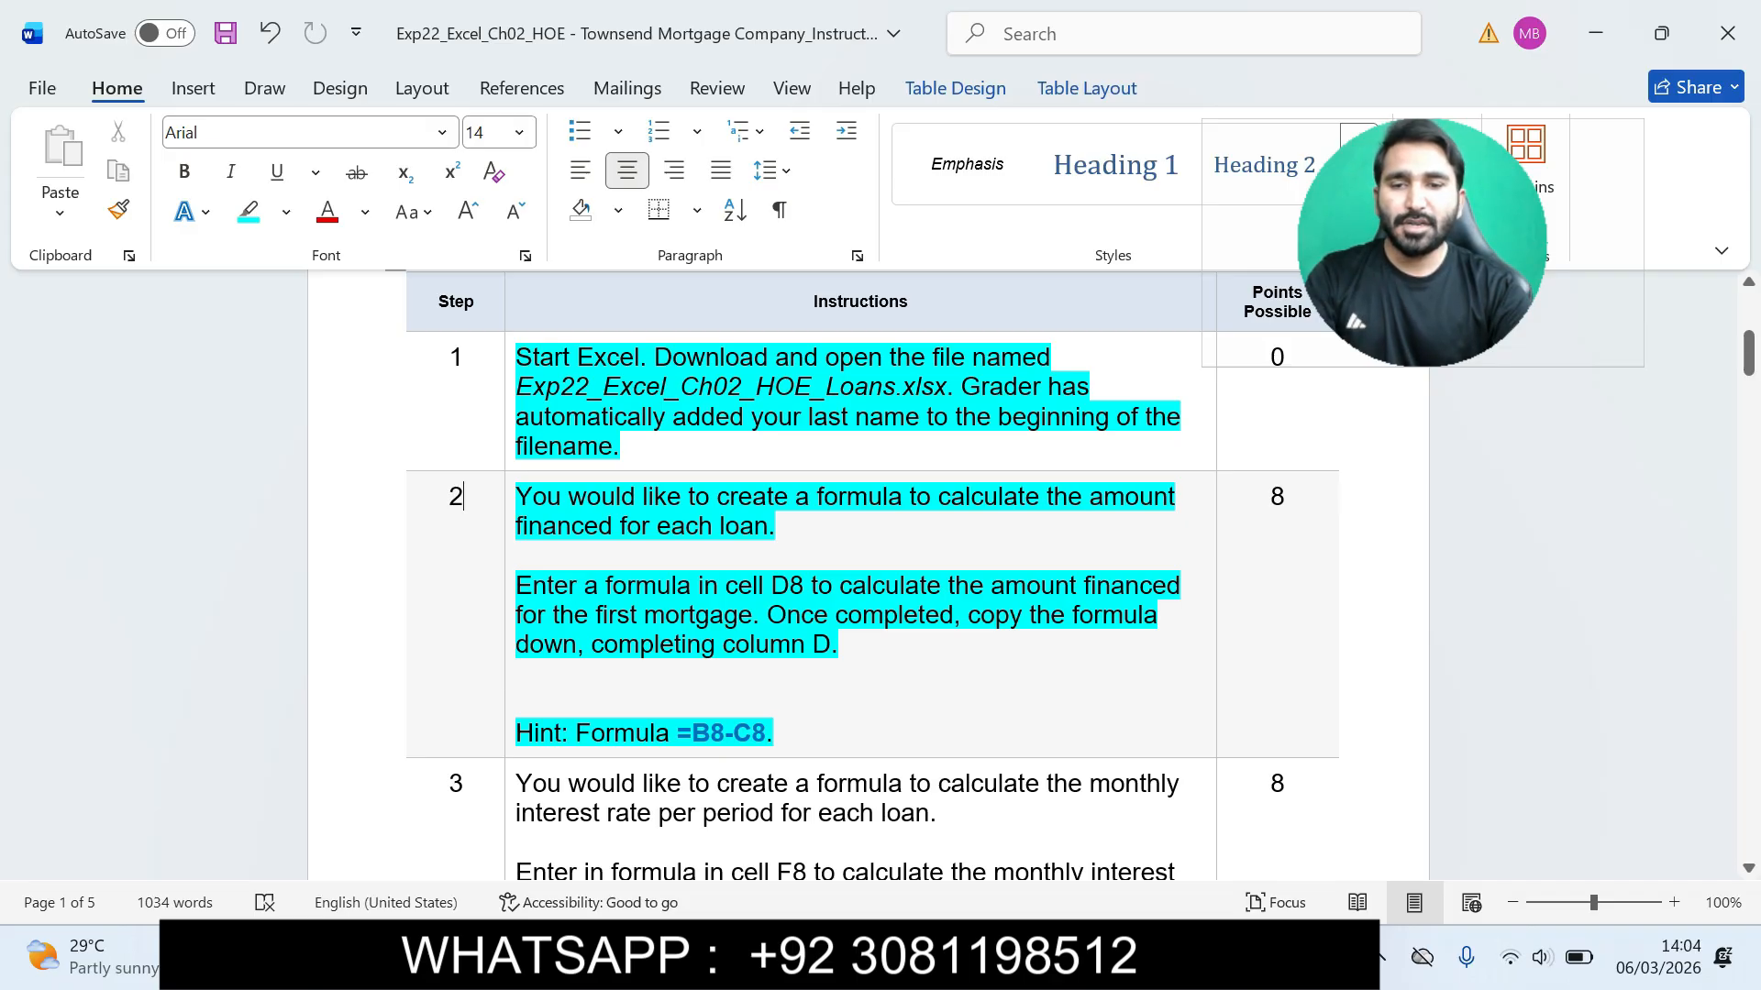
Step: Following step 2 and its hint, switch to Excel and enter the formula =B8-C8 in cell D8 of the Details sheet
drag(515, 585, 839, 644)
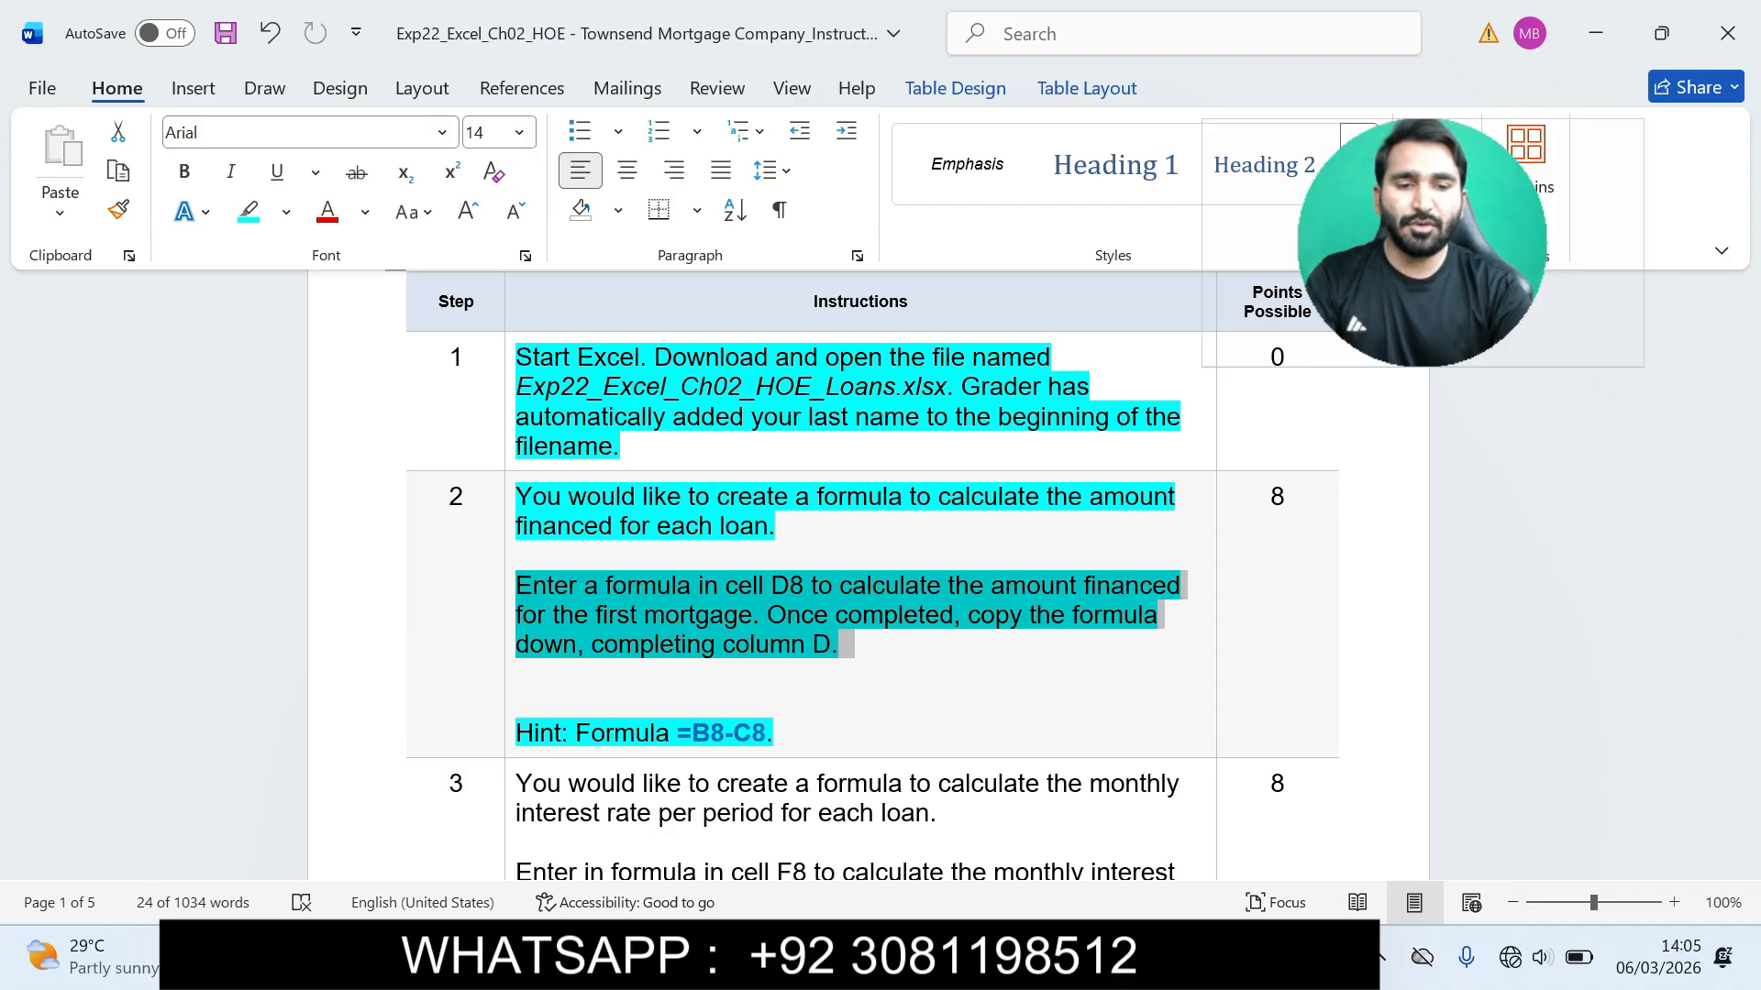
click(1229, 807)
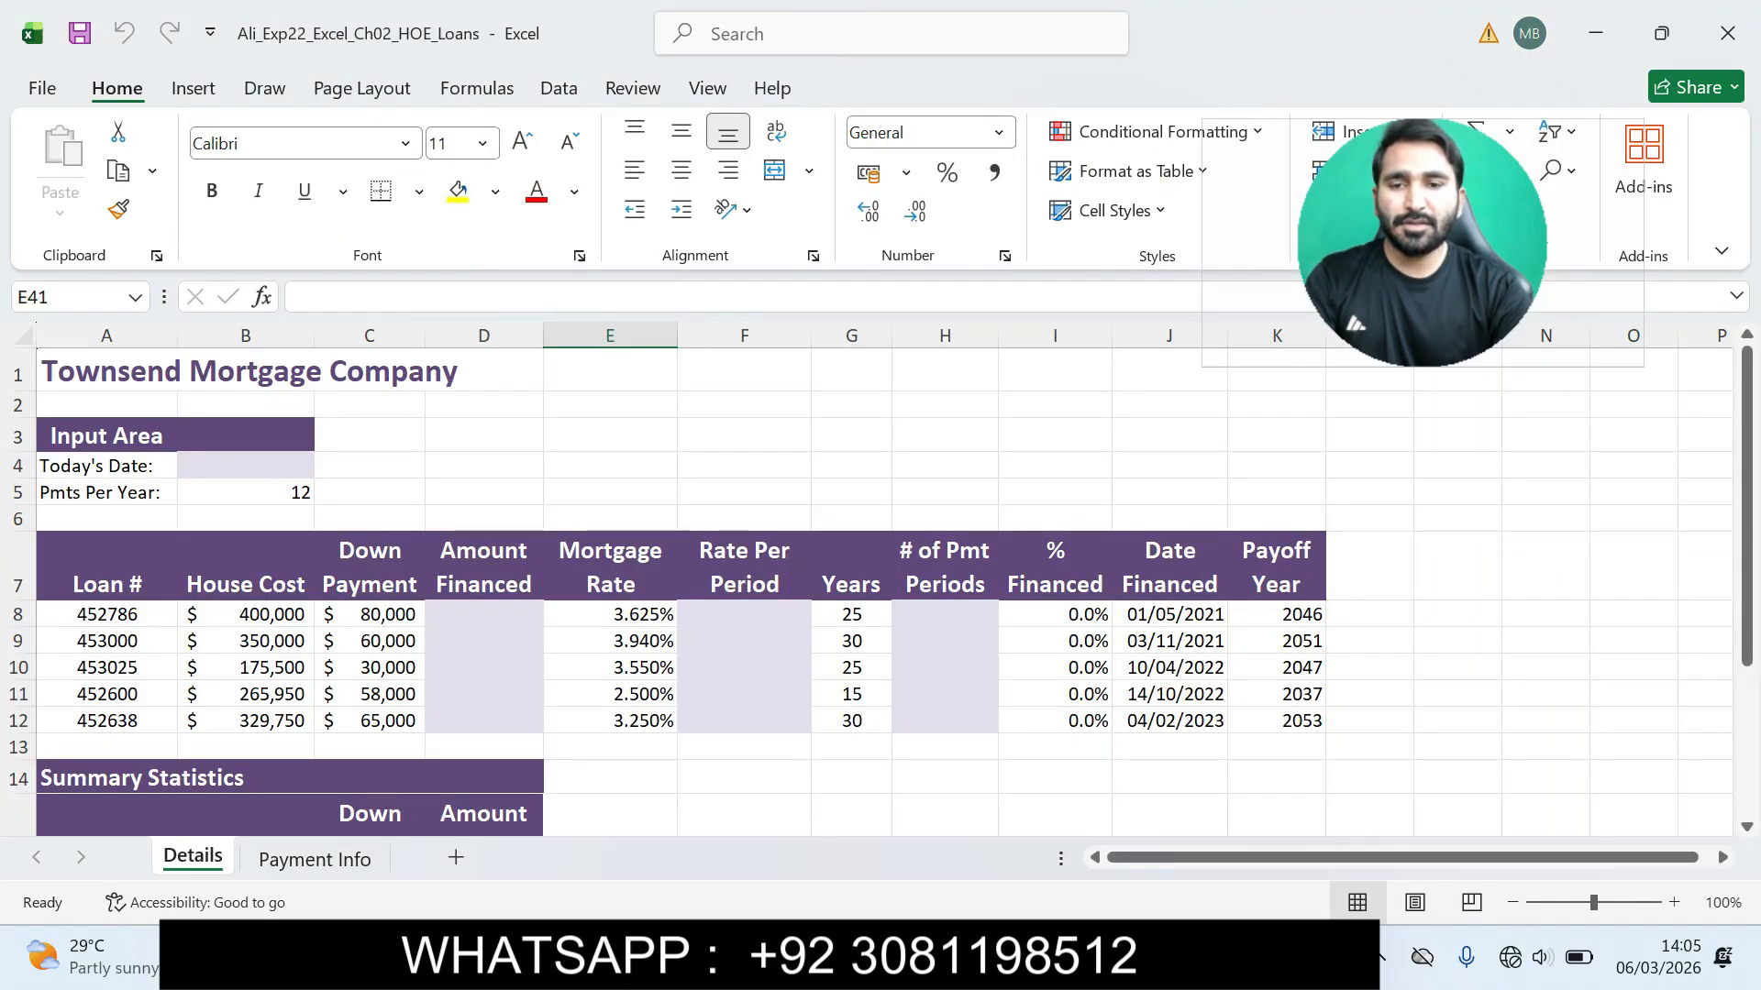
click(484, 614)
text(=)
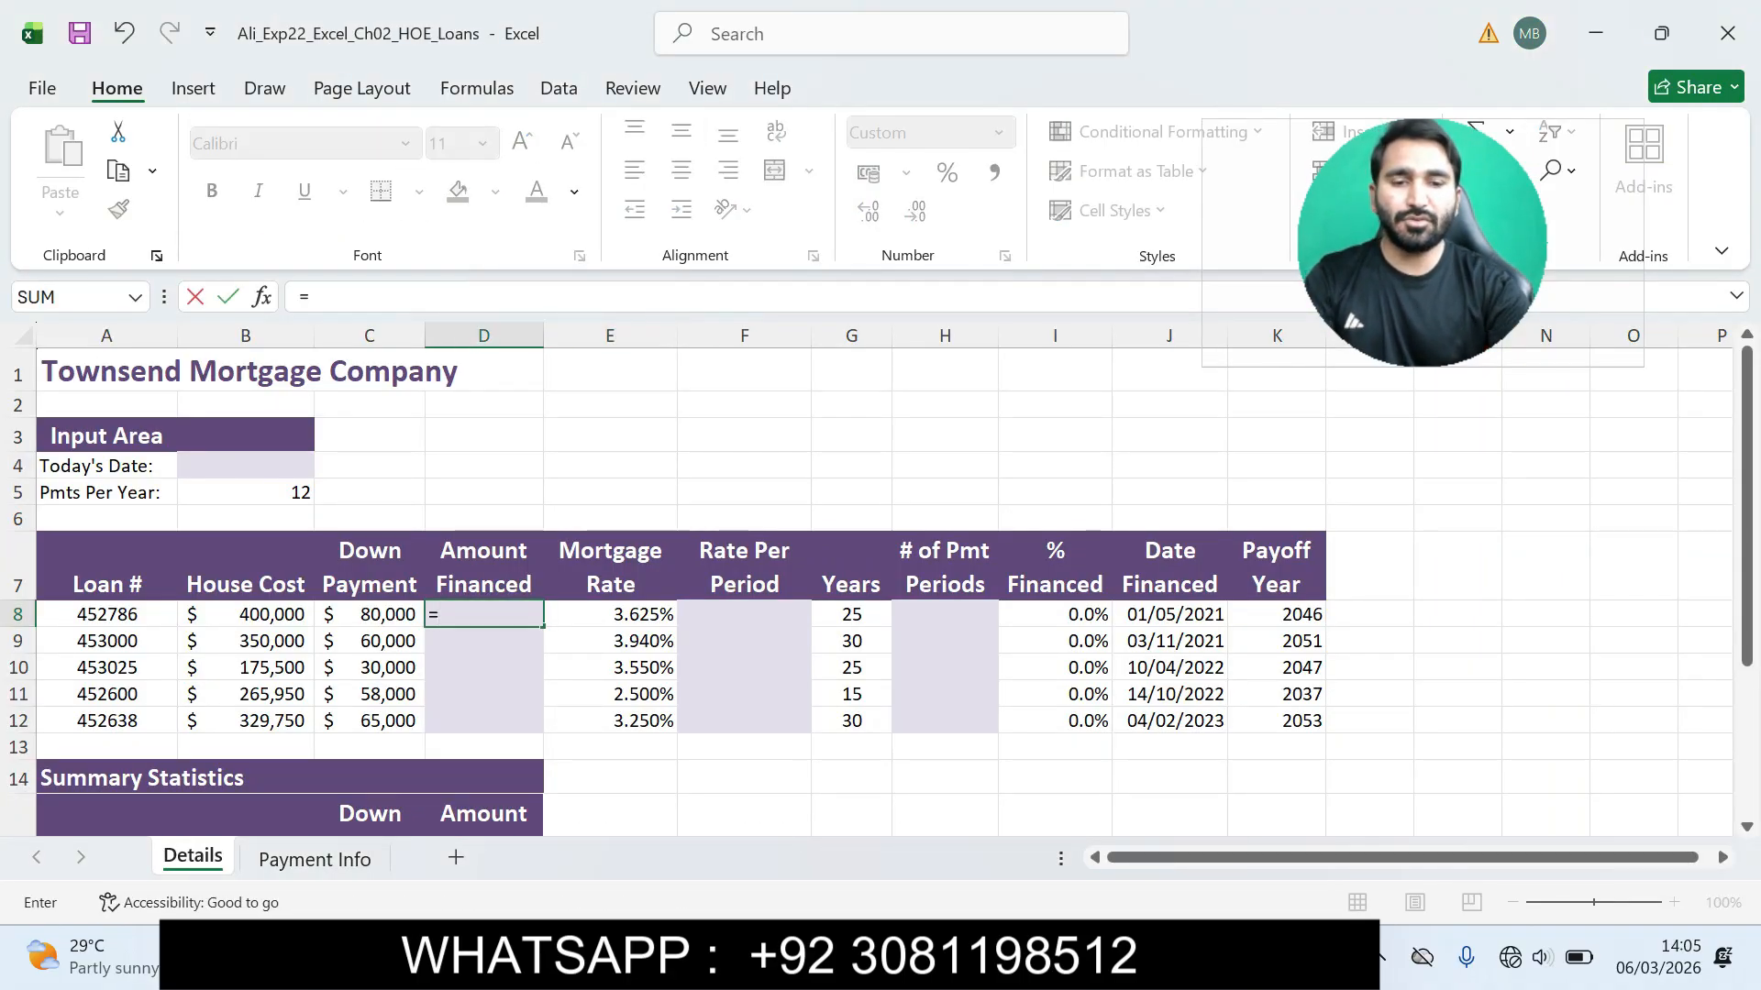
key(alt+Tab)
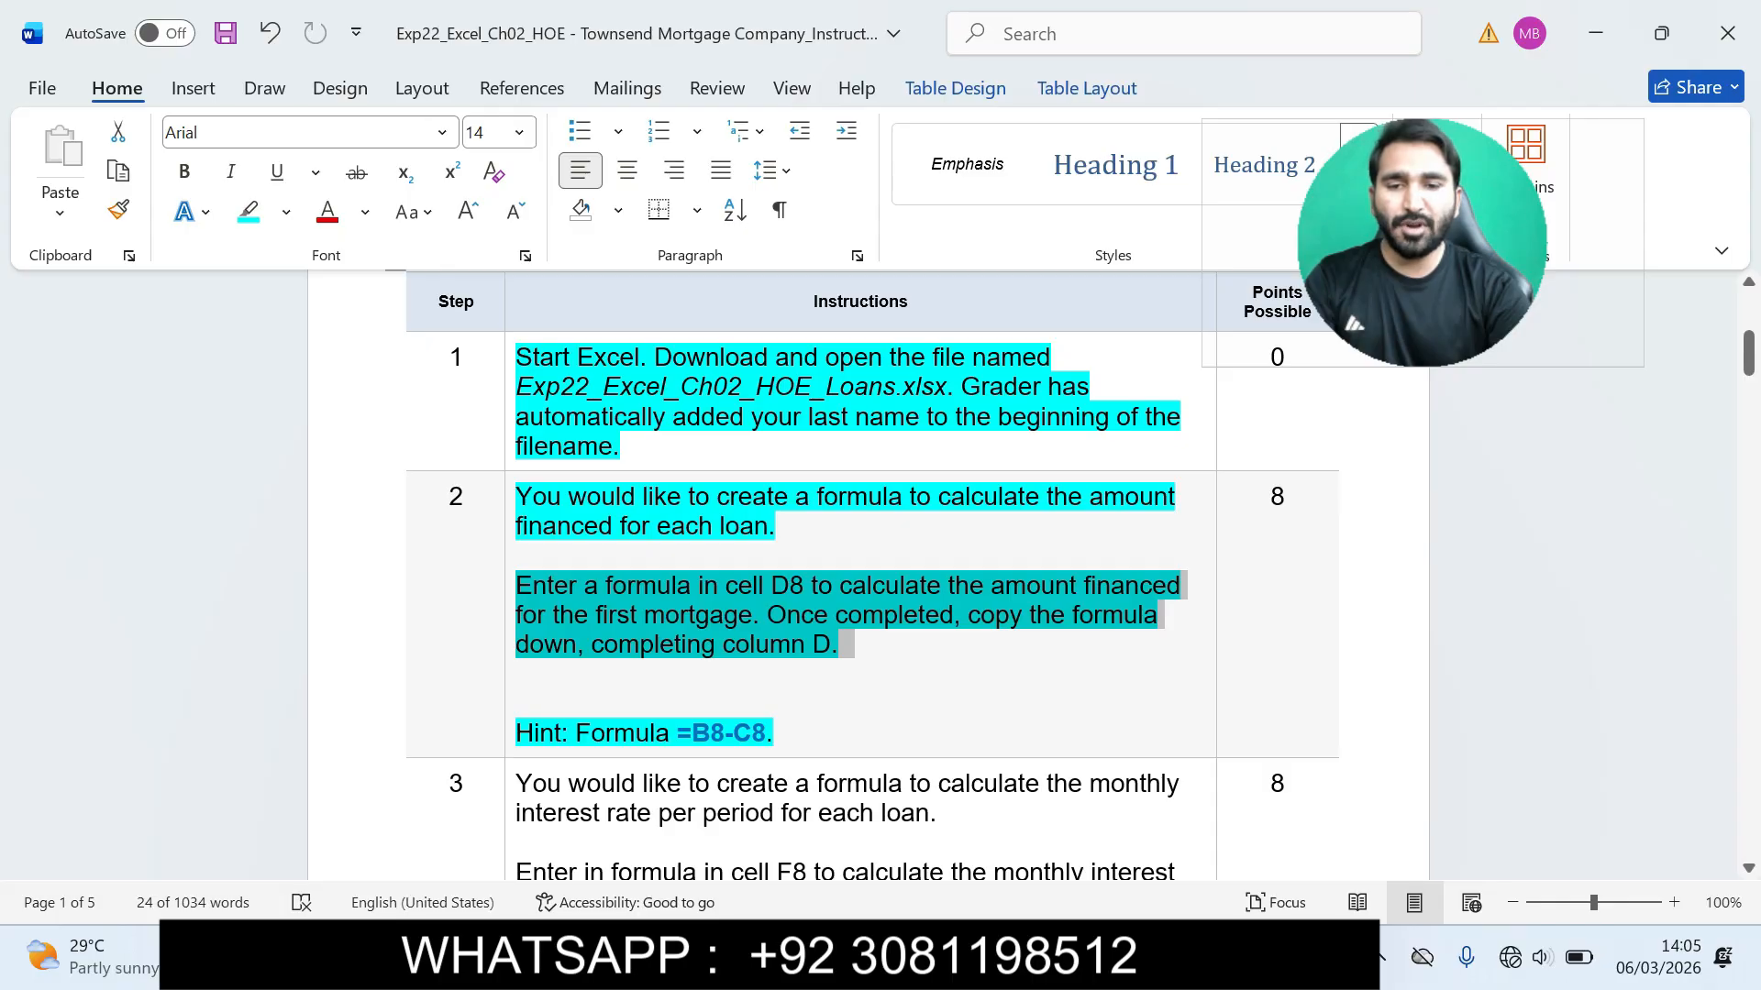
drag(576, 733, 773, 732)
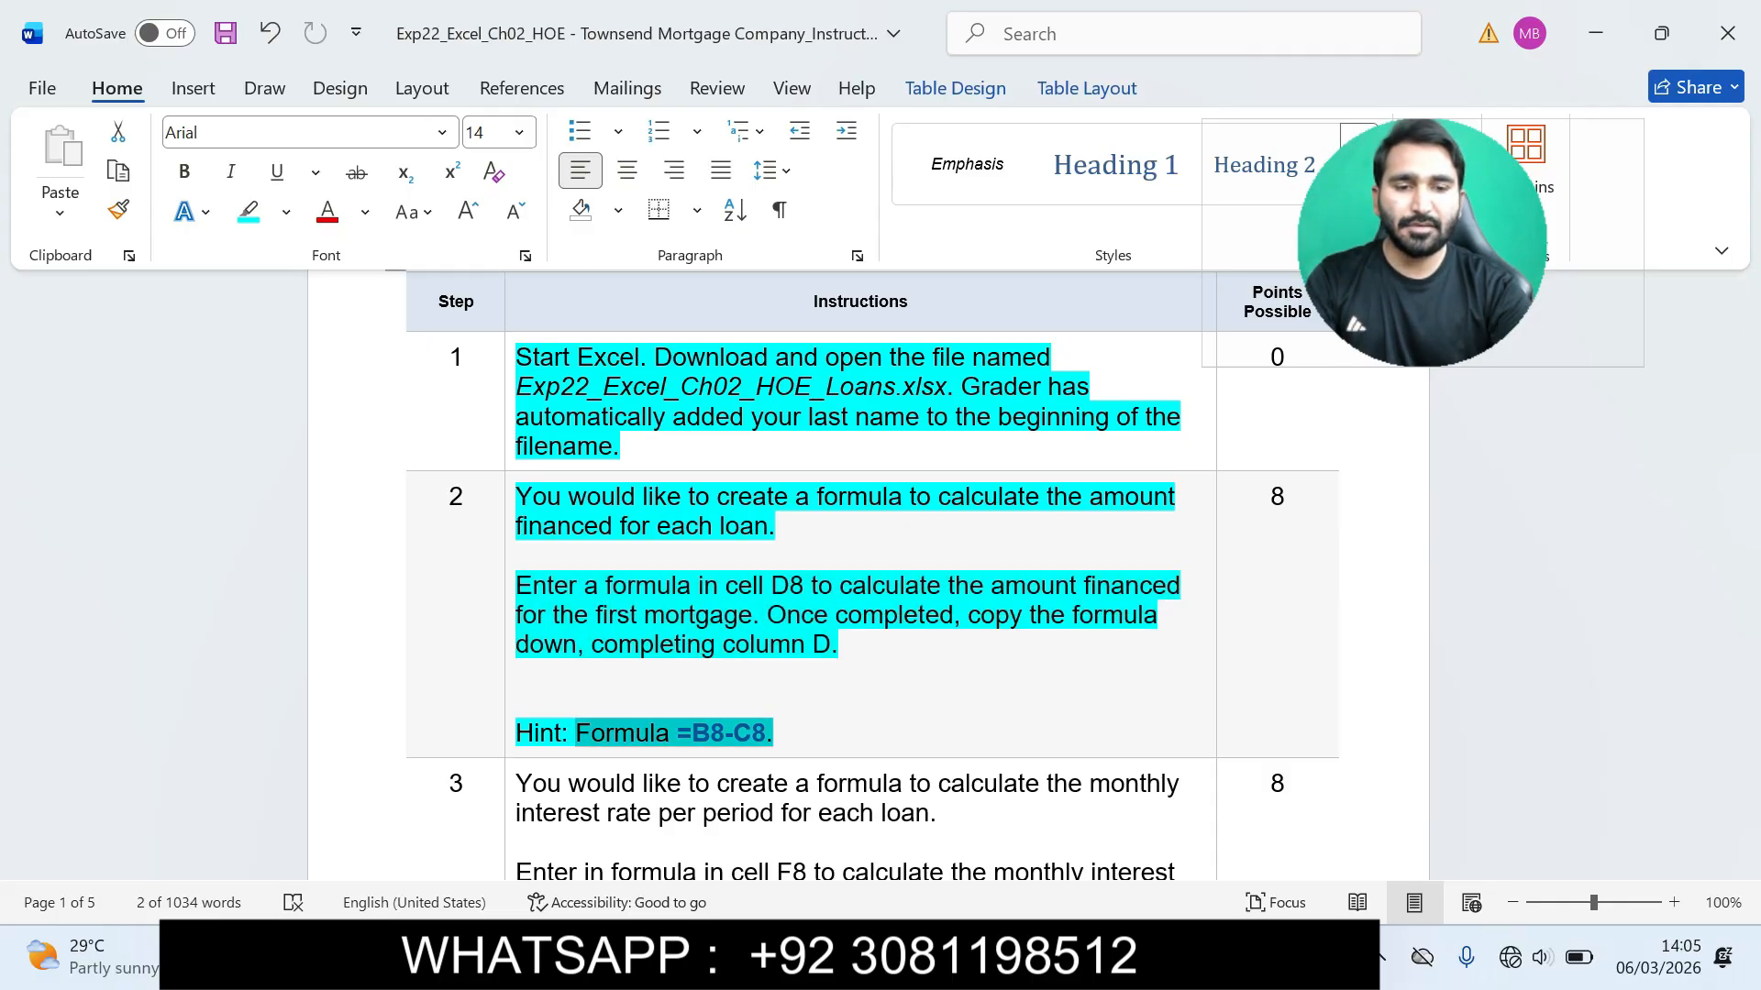
click(1186, 958)
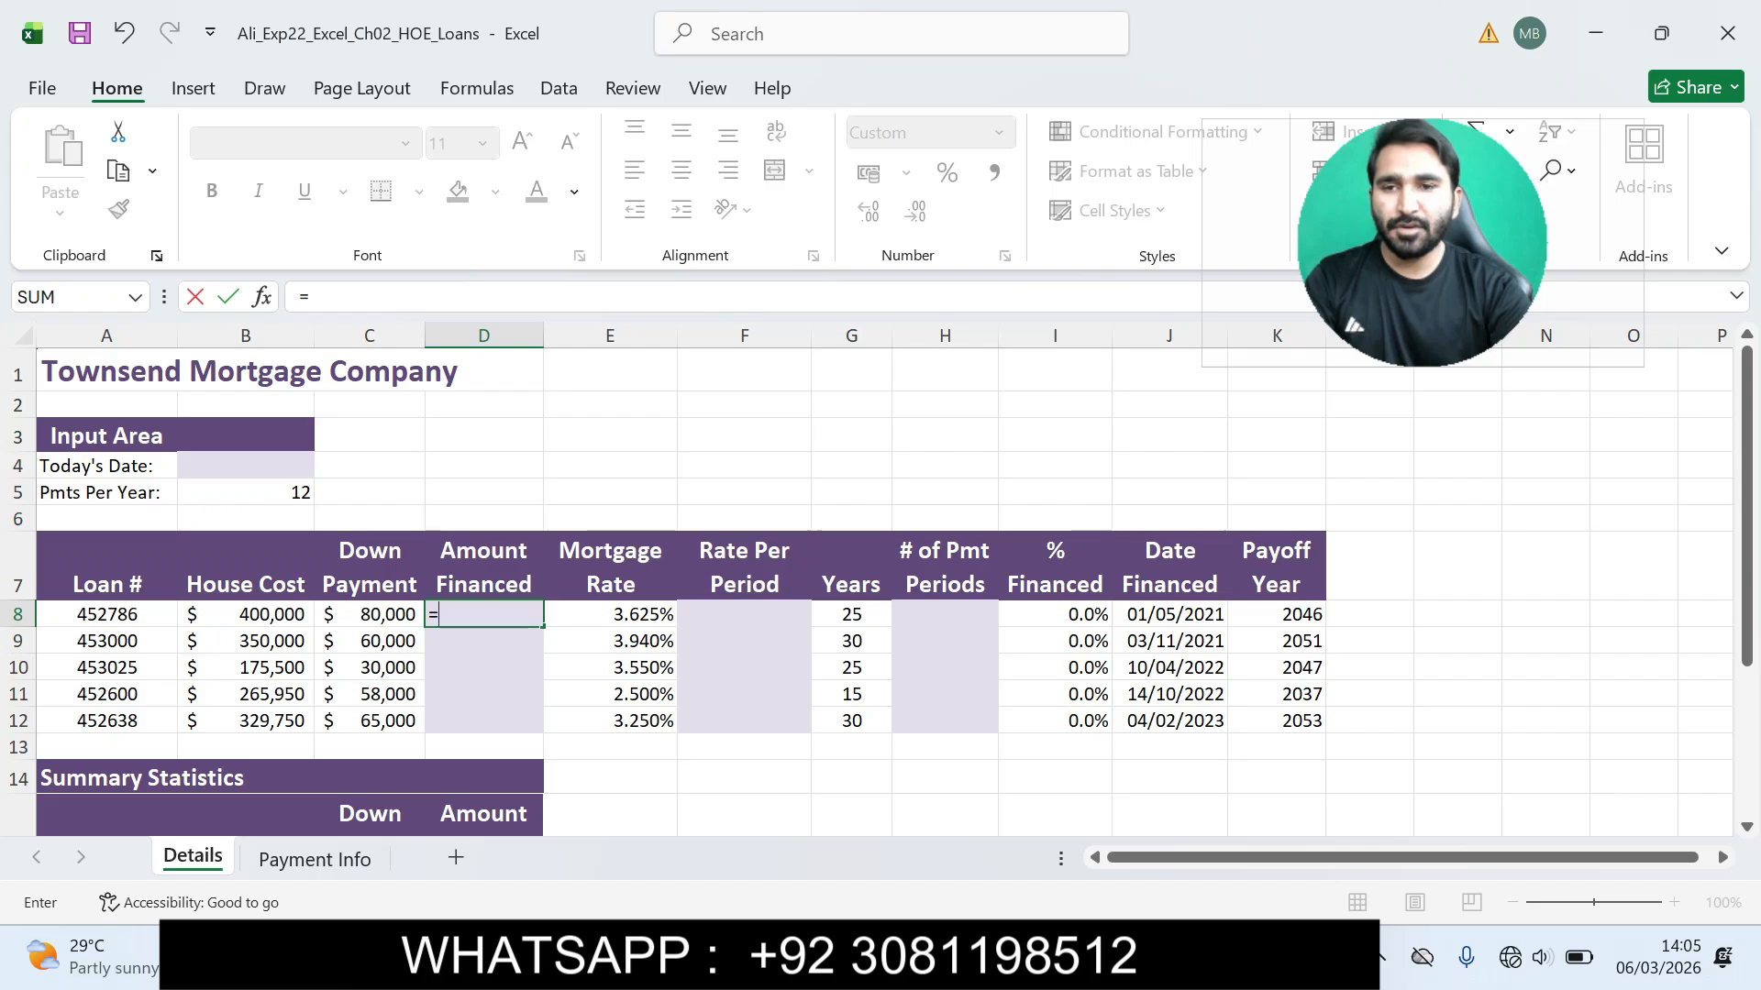
click(246, 614)
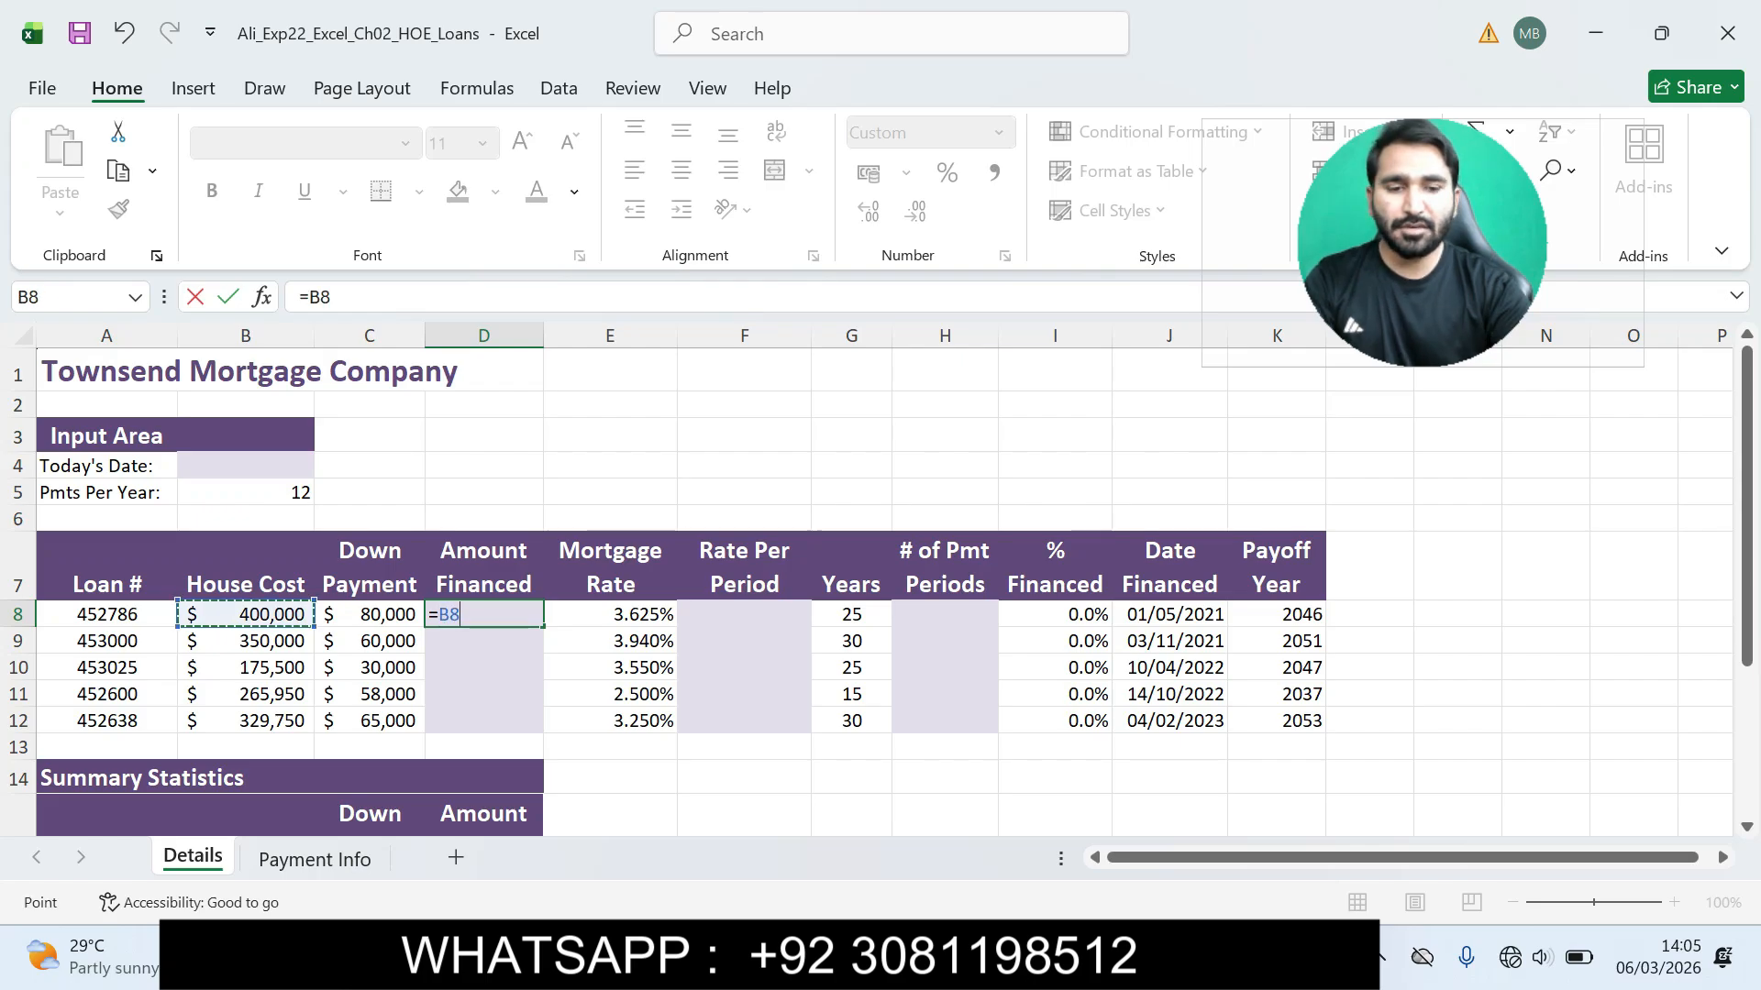
text(-)
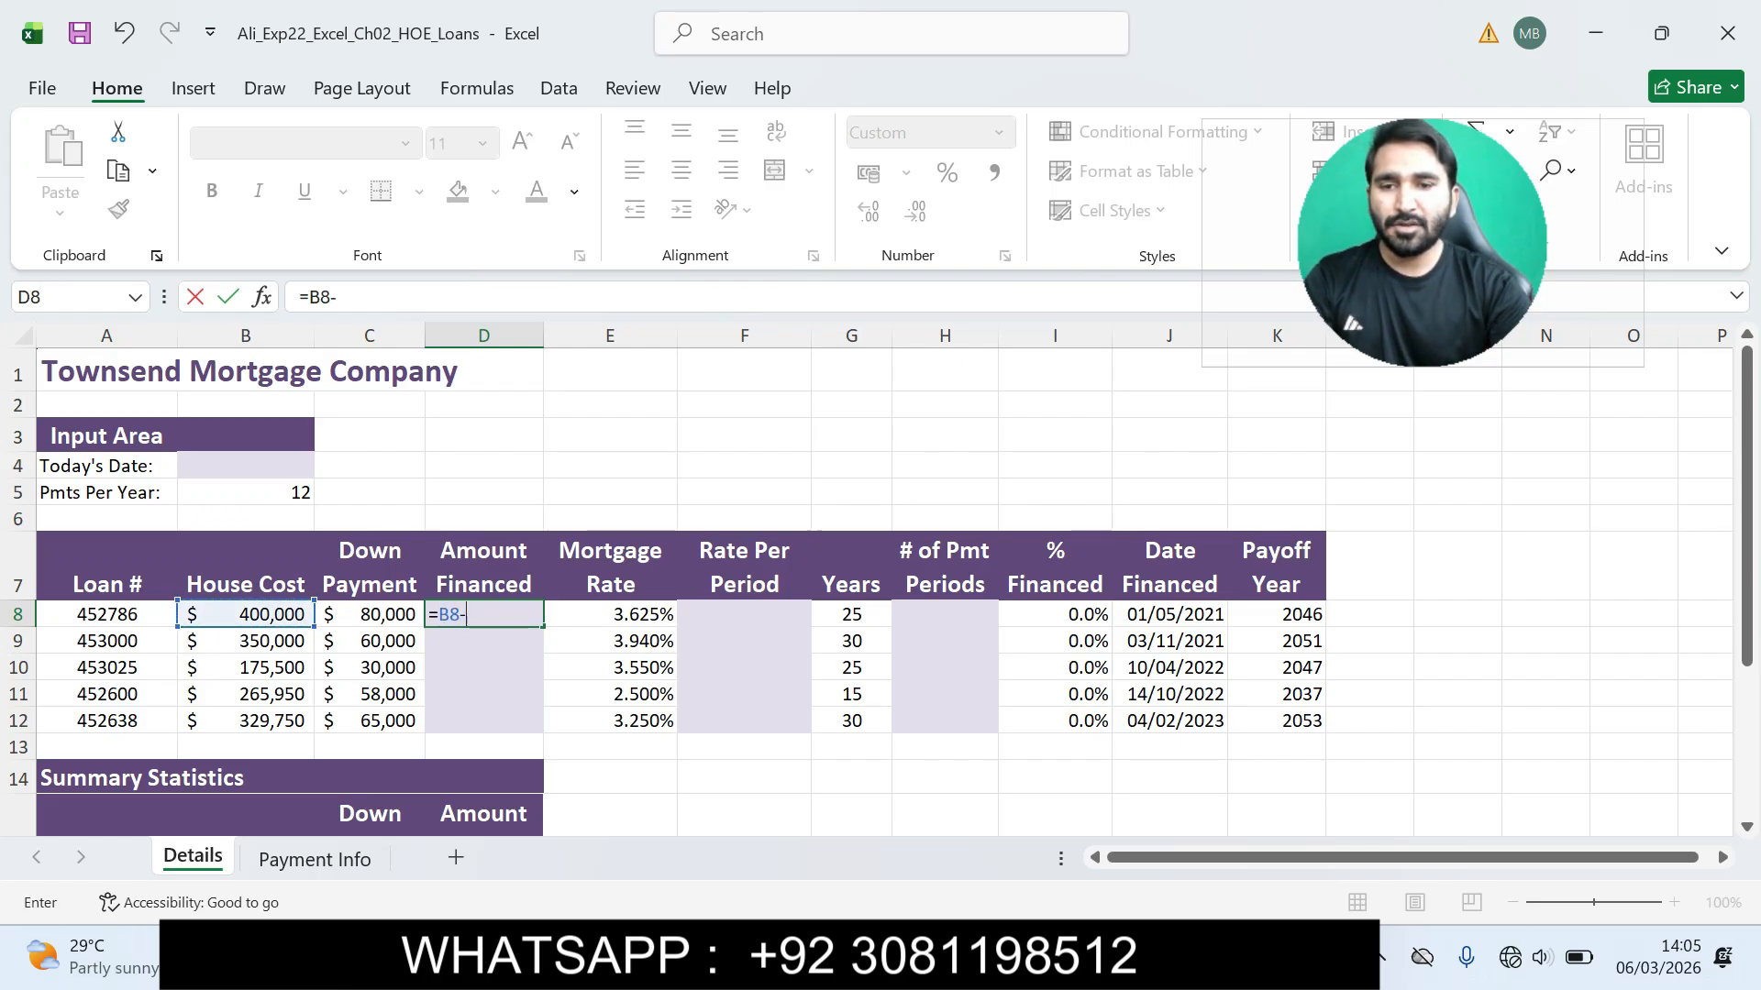
click(370, 614)
key(Return)
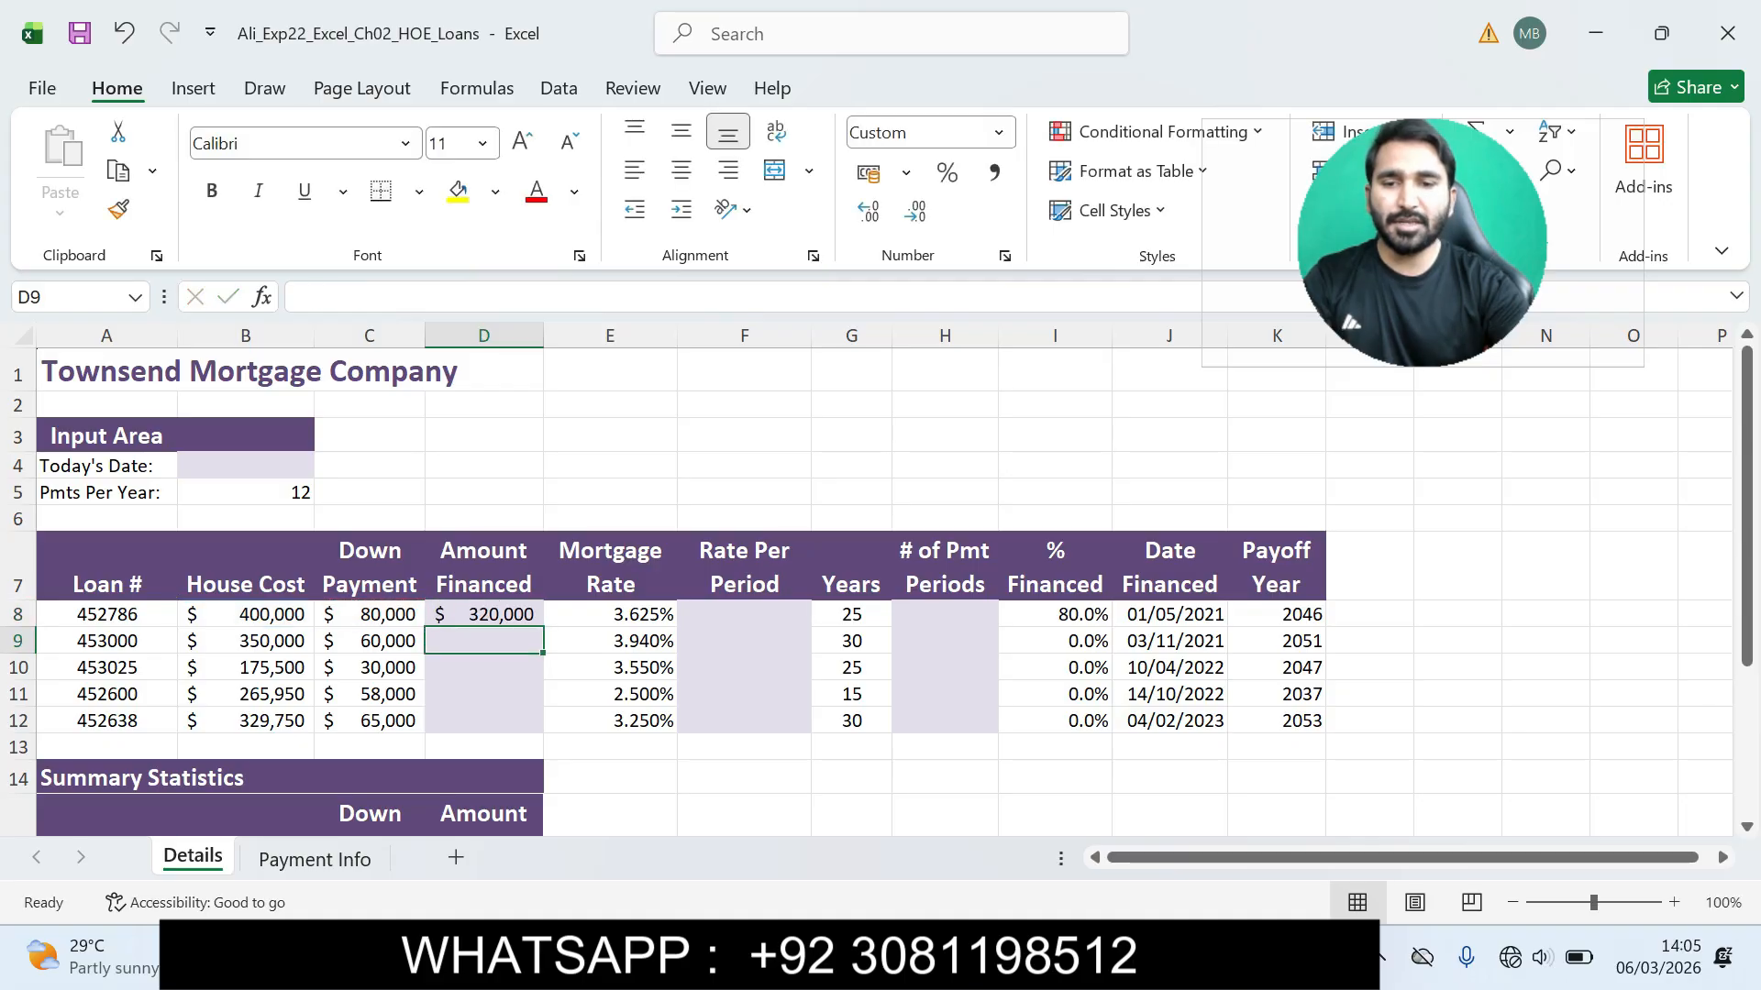
Step: Check step 2's copy instruction in Word, and fill the Amount Financed formula from D8 down to D12 in Excel
click(483, 615)
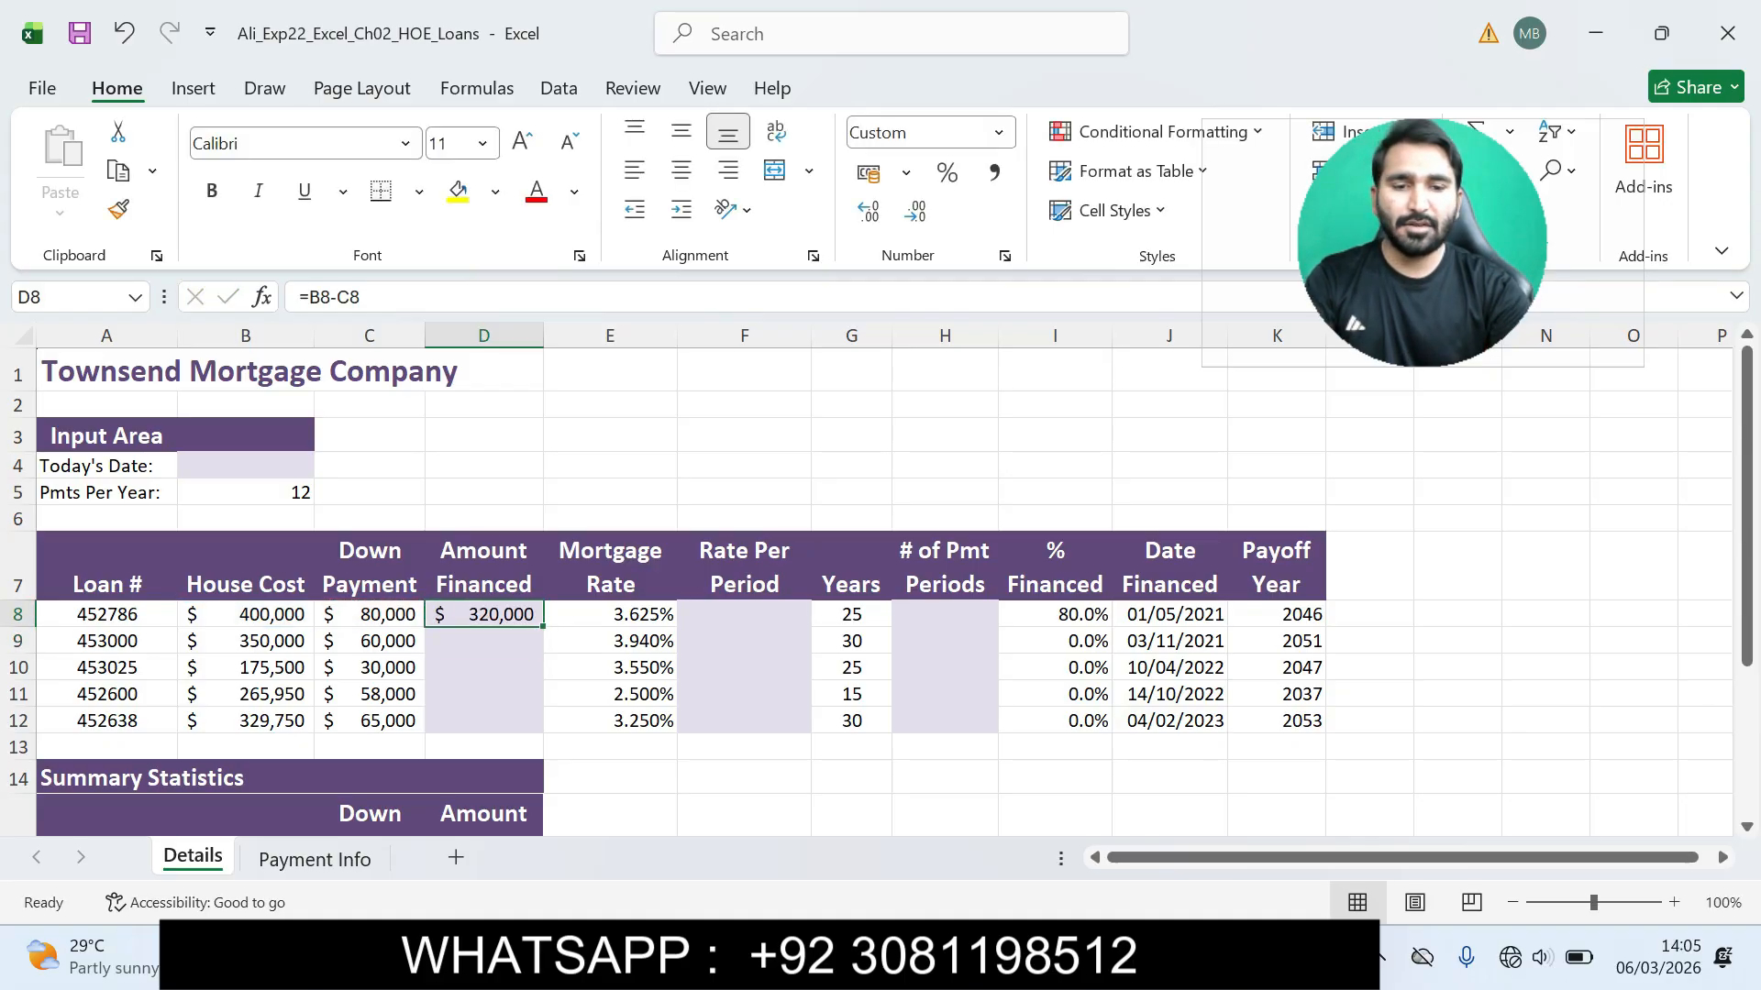
key(alt+Tab)
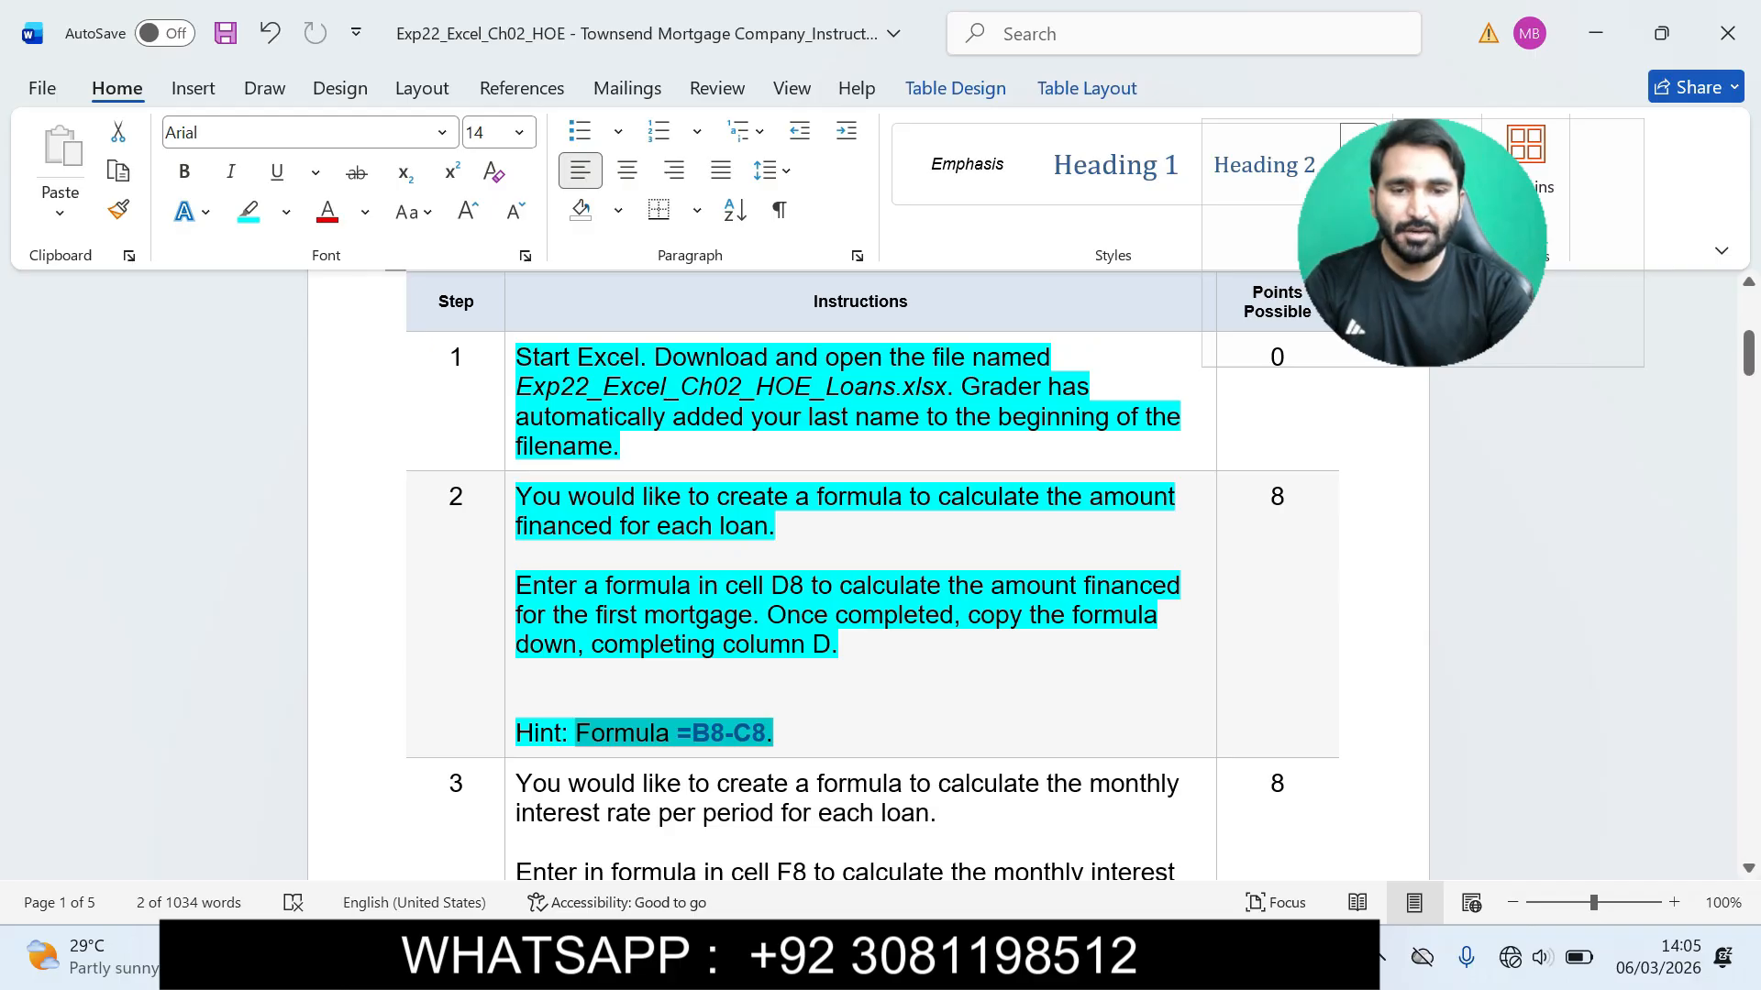
drag(768, 615, 853, 644)
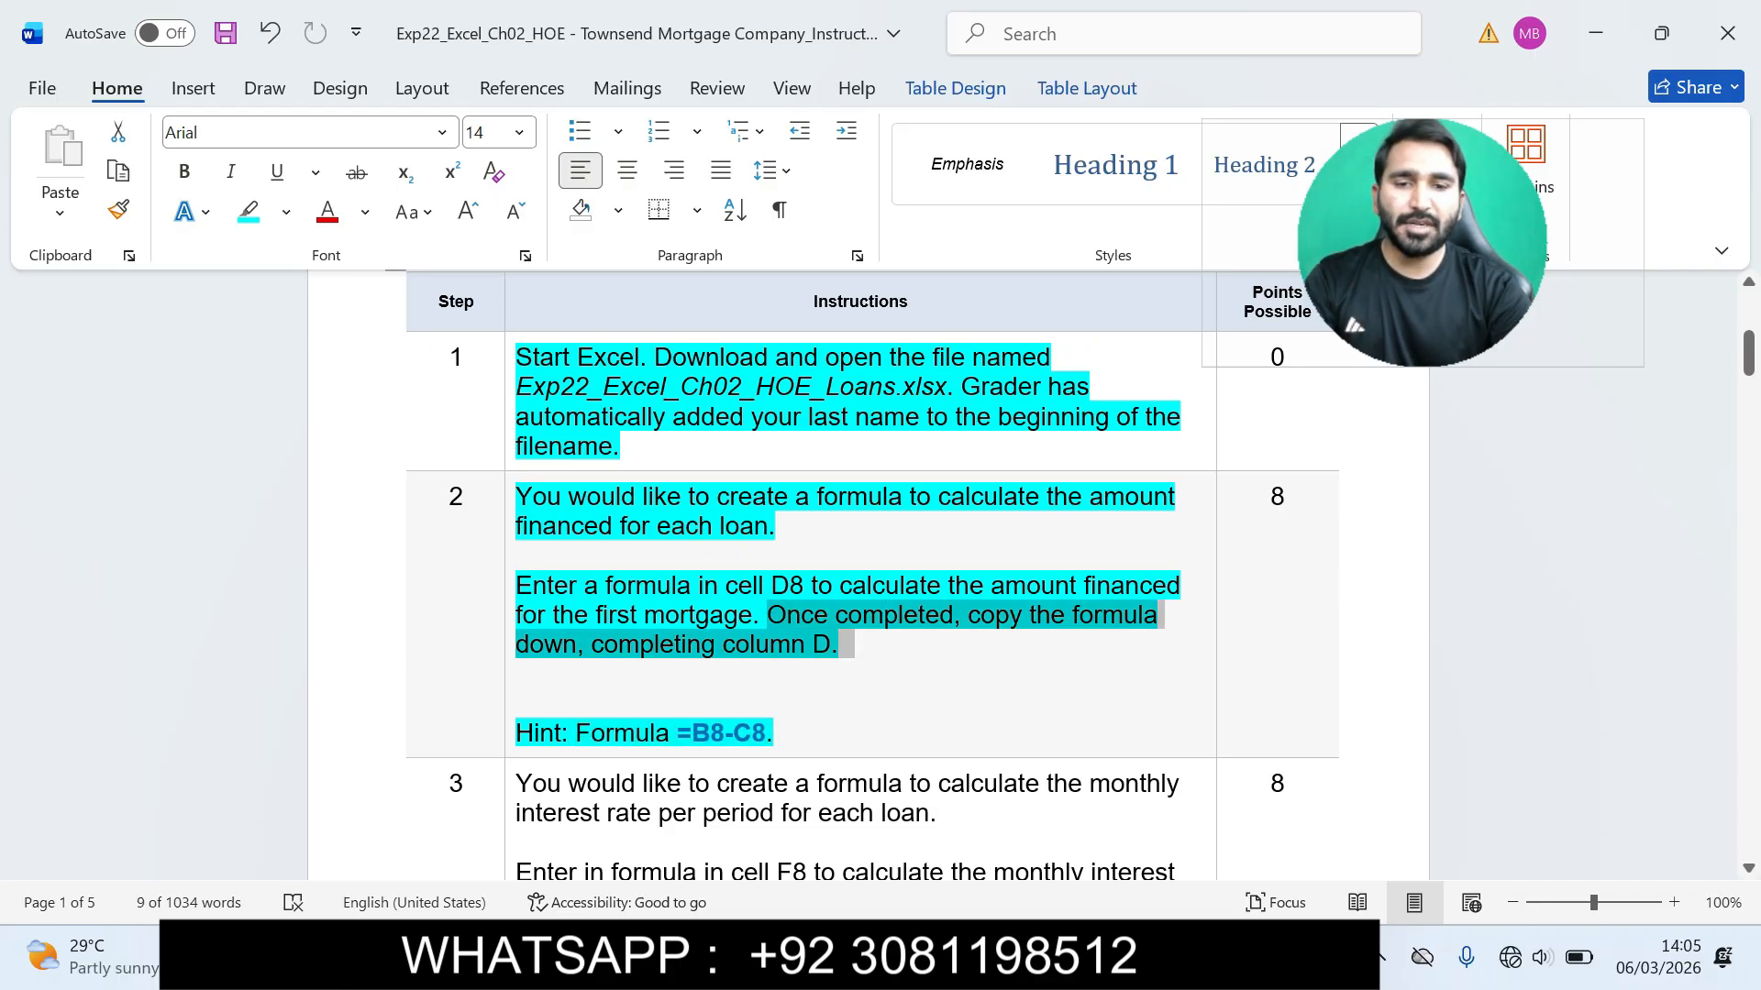
key(alt+Tab)
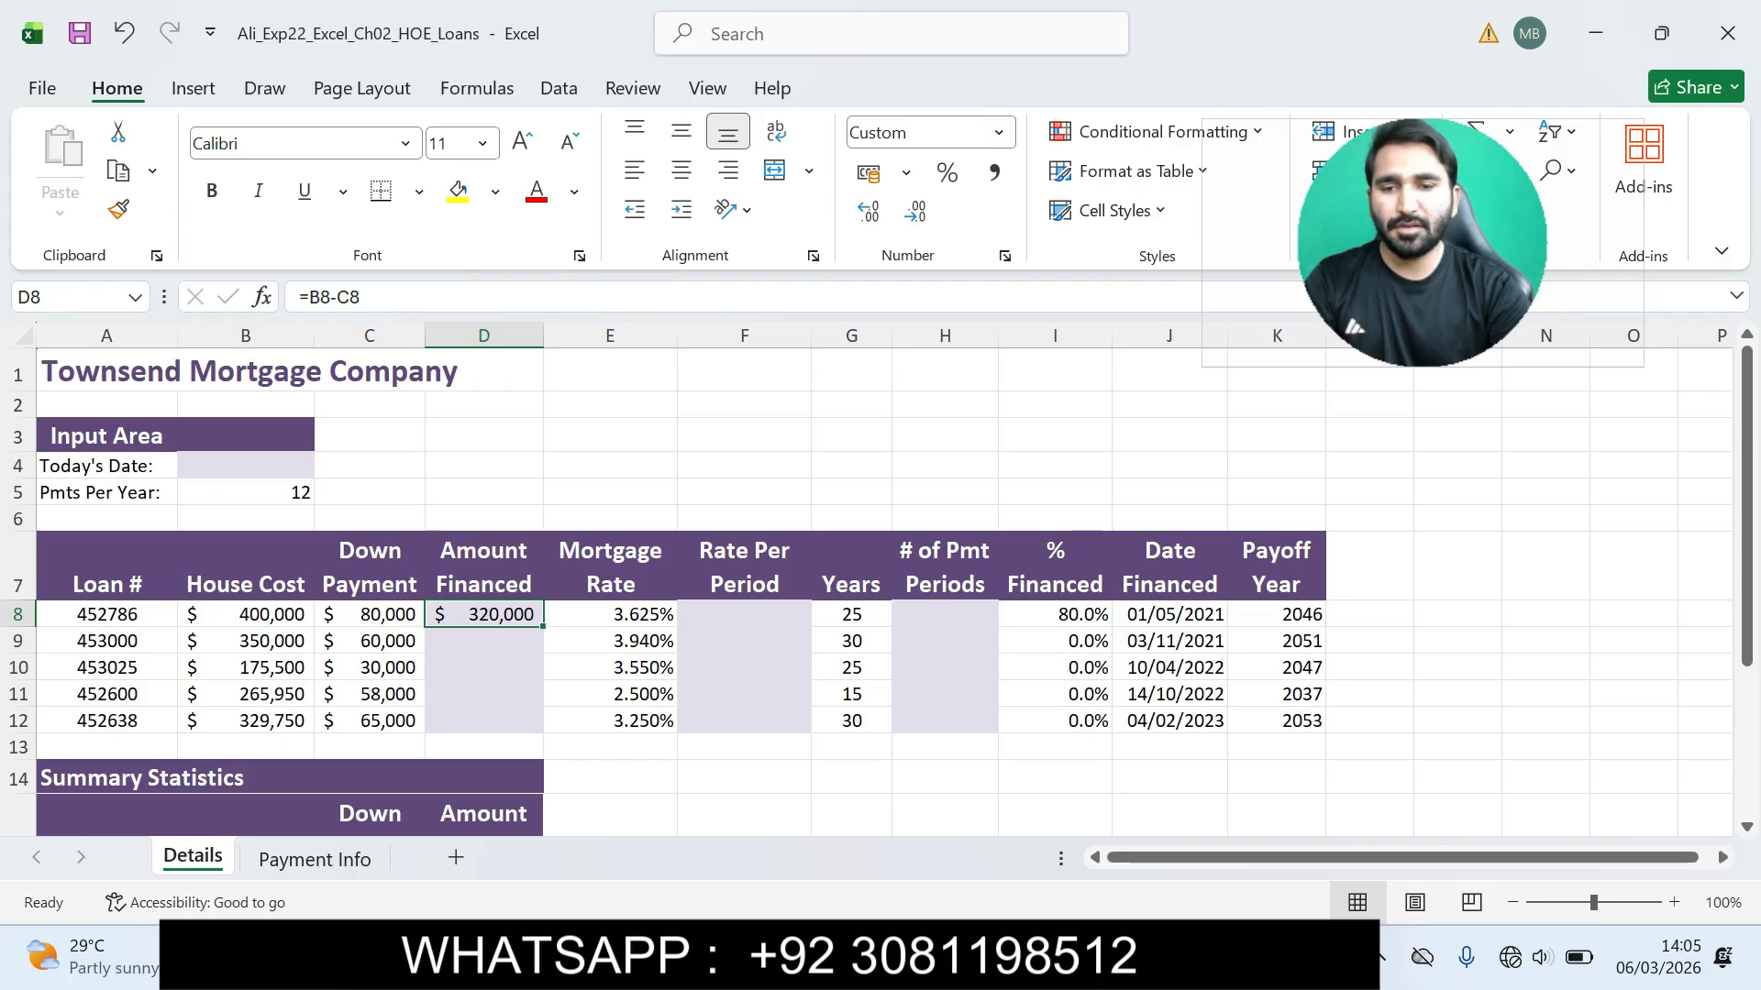
drag(543, 627, 543, 726)
click(851, 777)
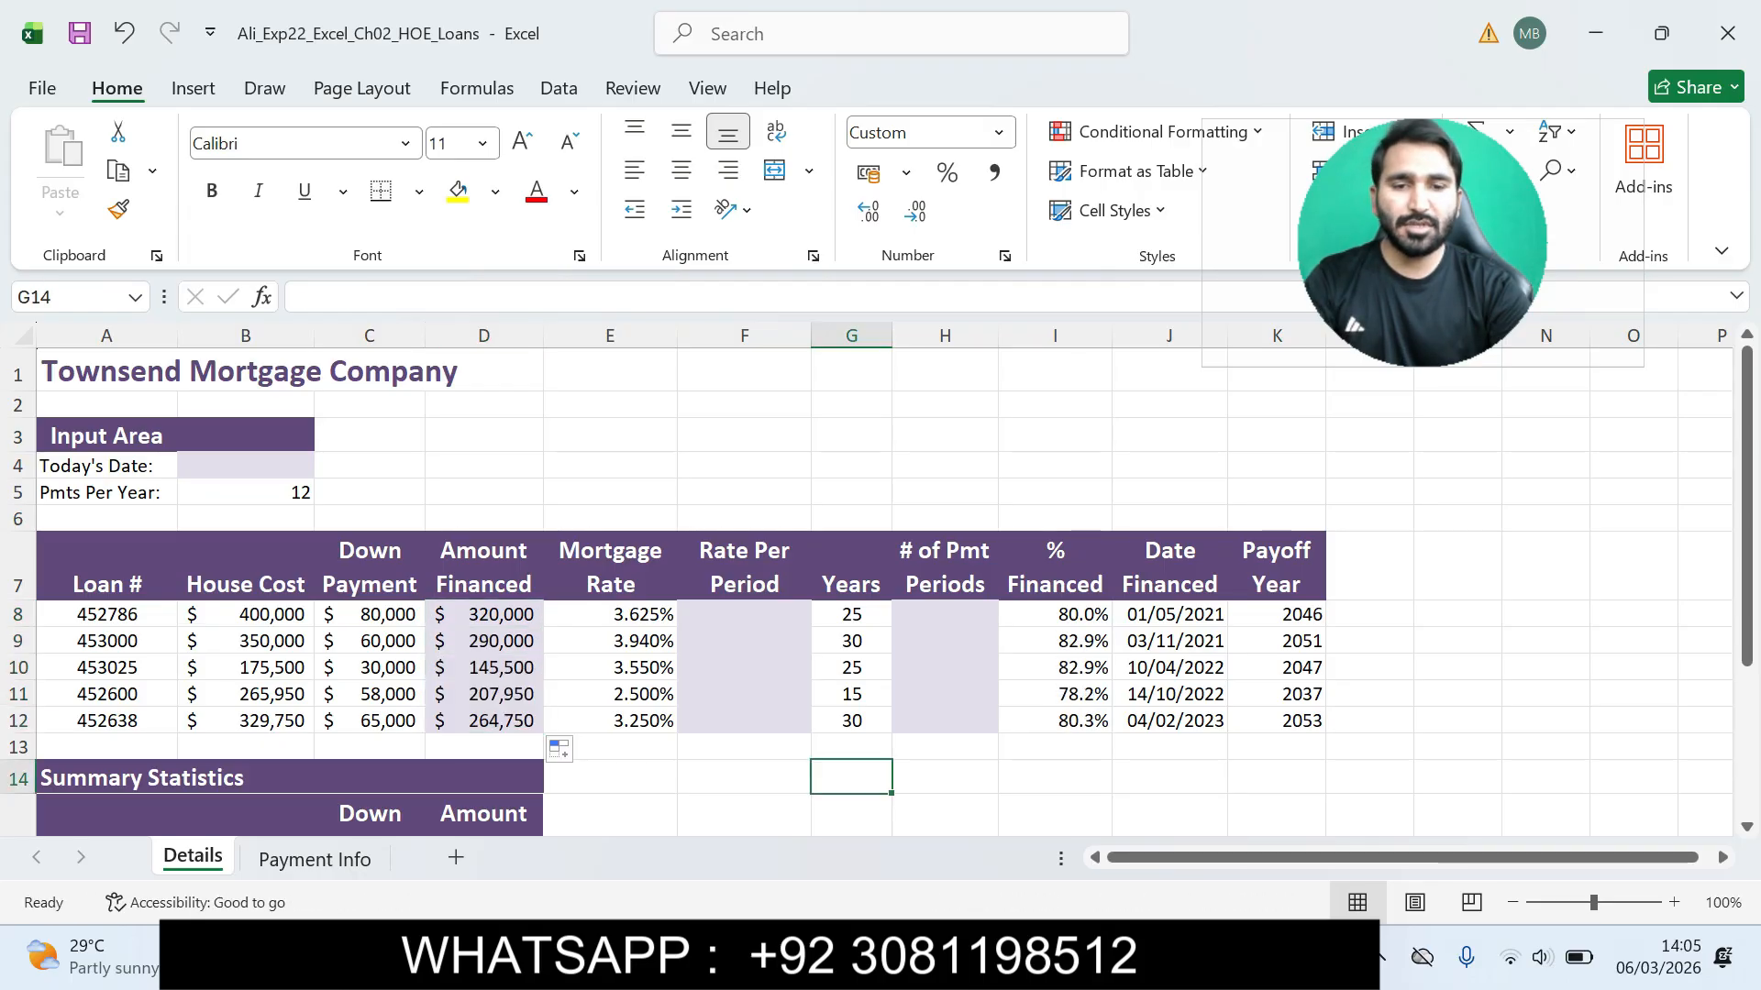
Step: Return to the Word instructions and highlight the whole step 3 instruction, including its formula hint, in turquoise
key(alt+Tab)
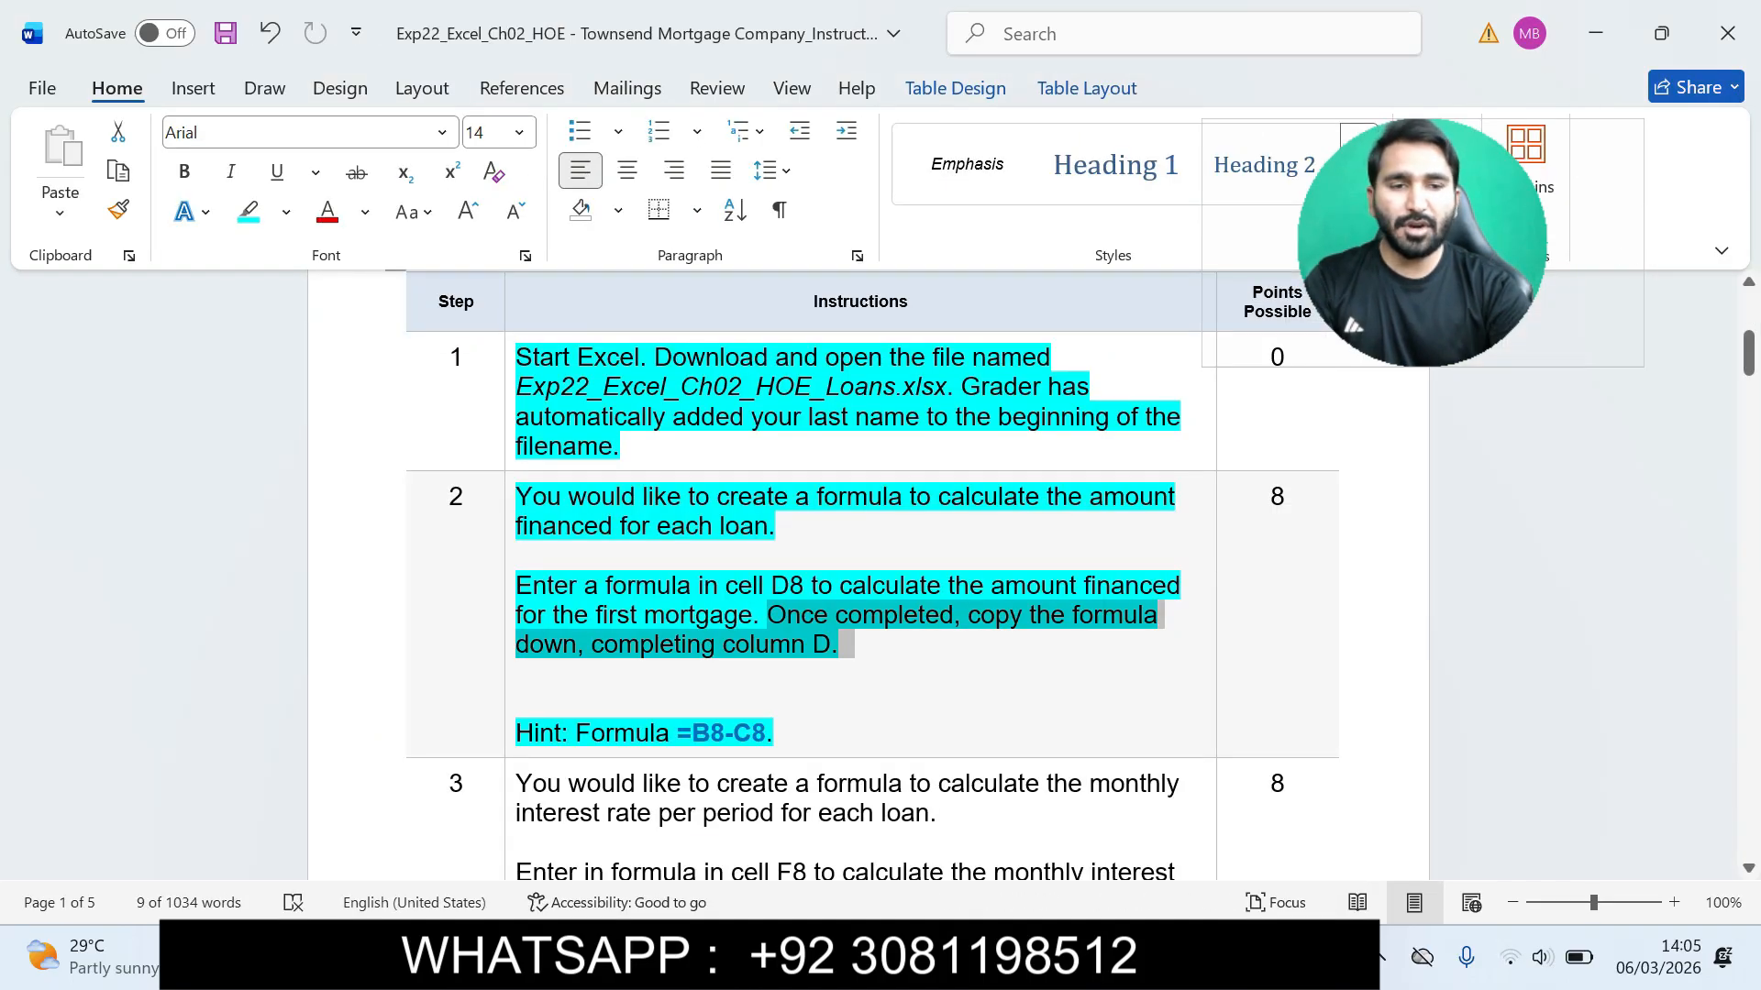
scroll(868, 569, down, 5)
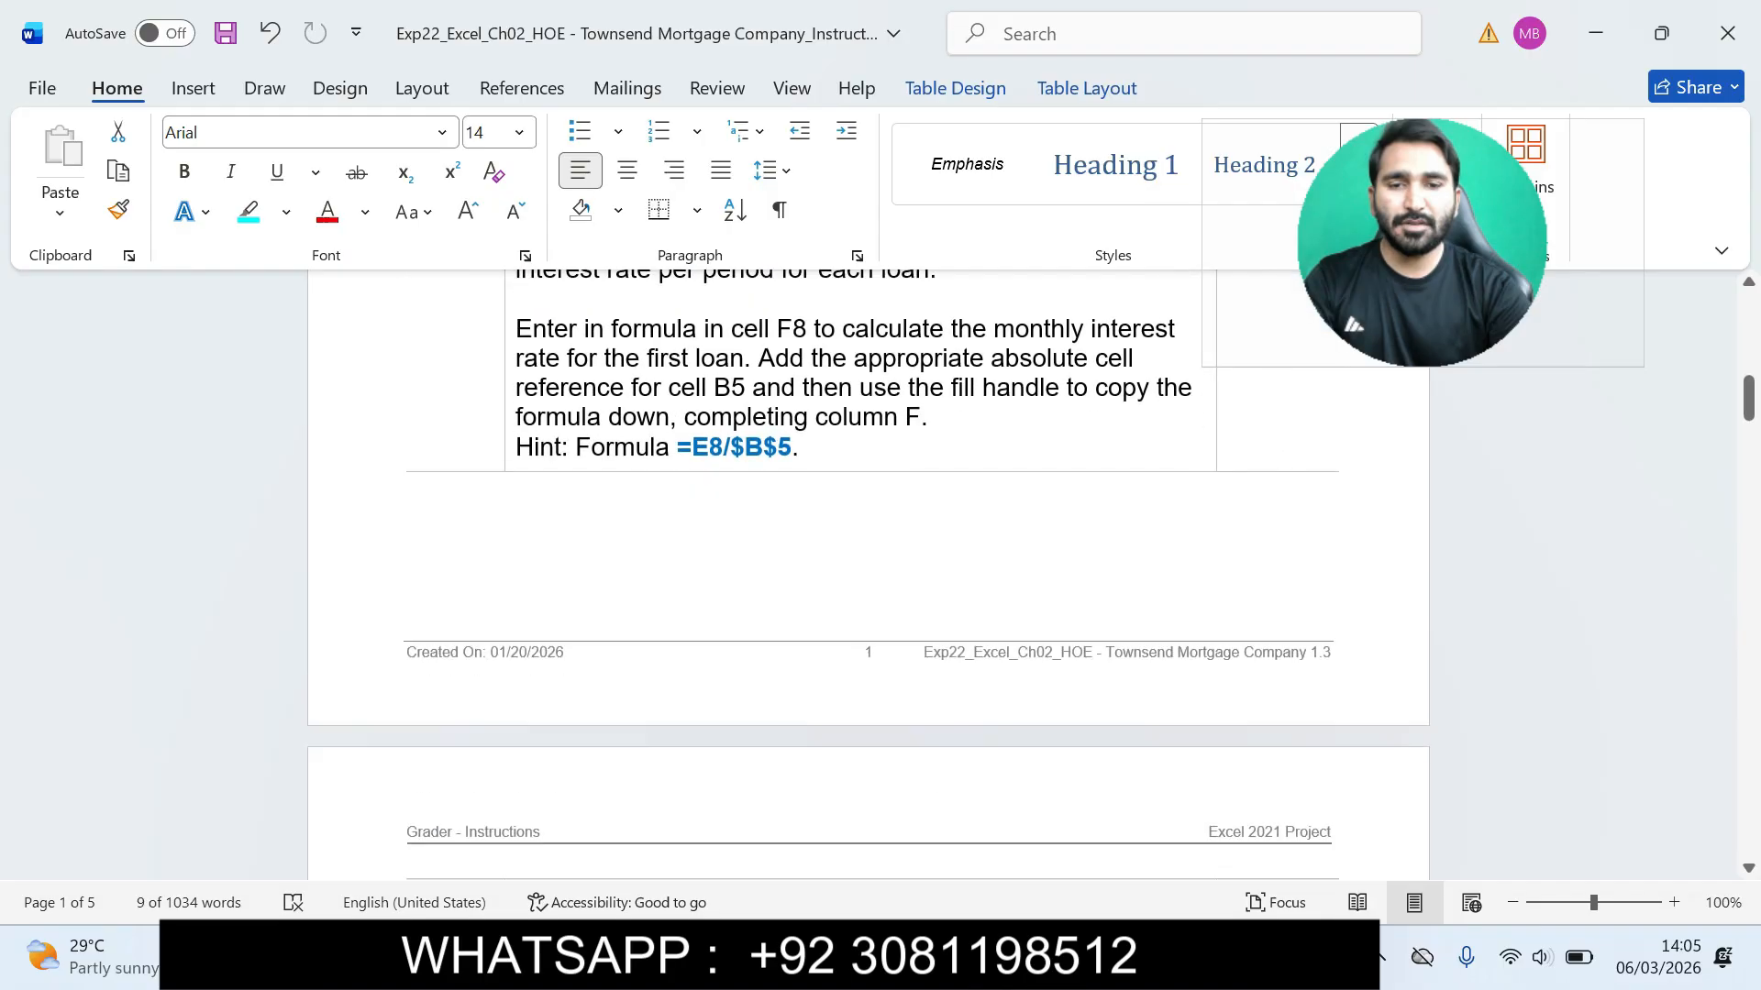
scroll(867, 569, down, 1)
scroll(868, 569, up, 4)
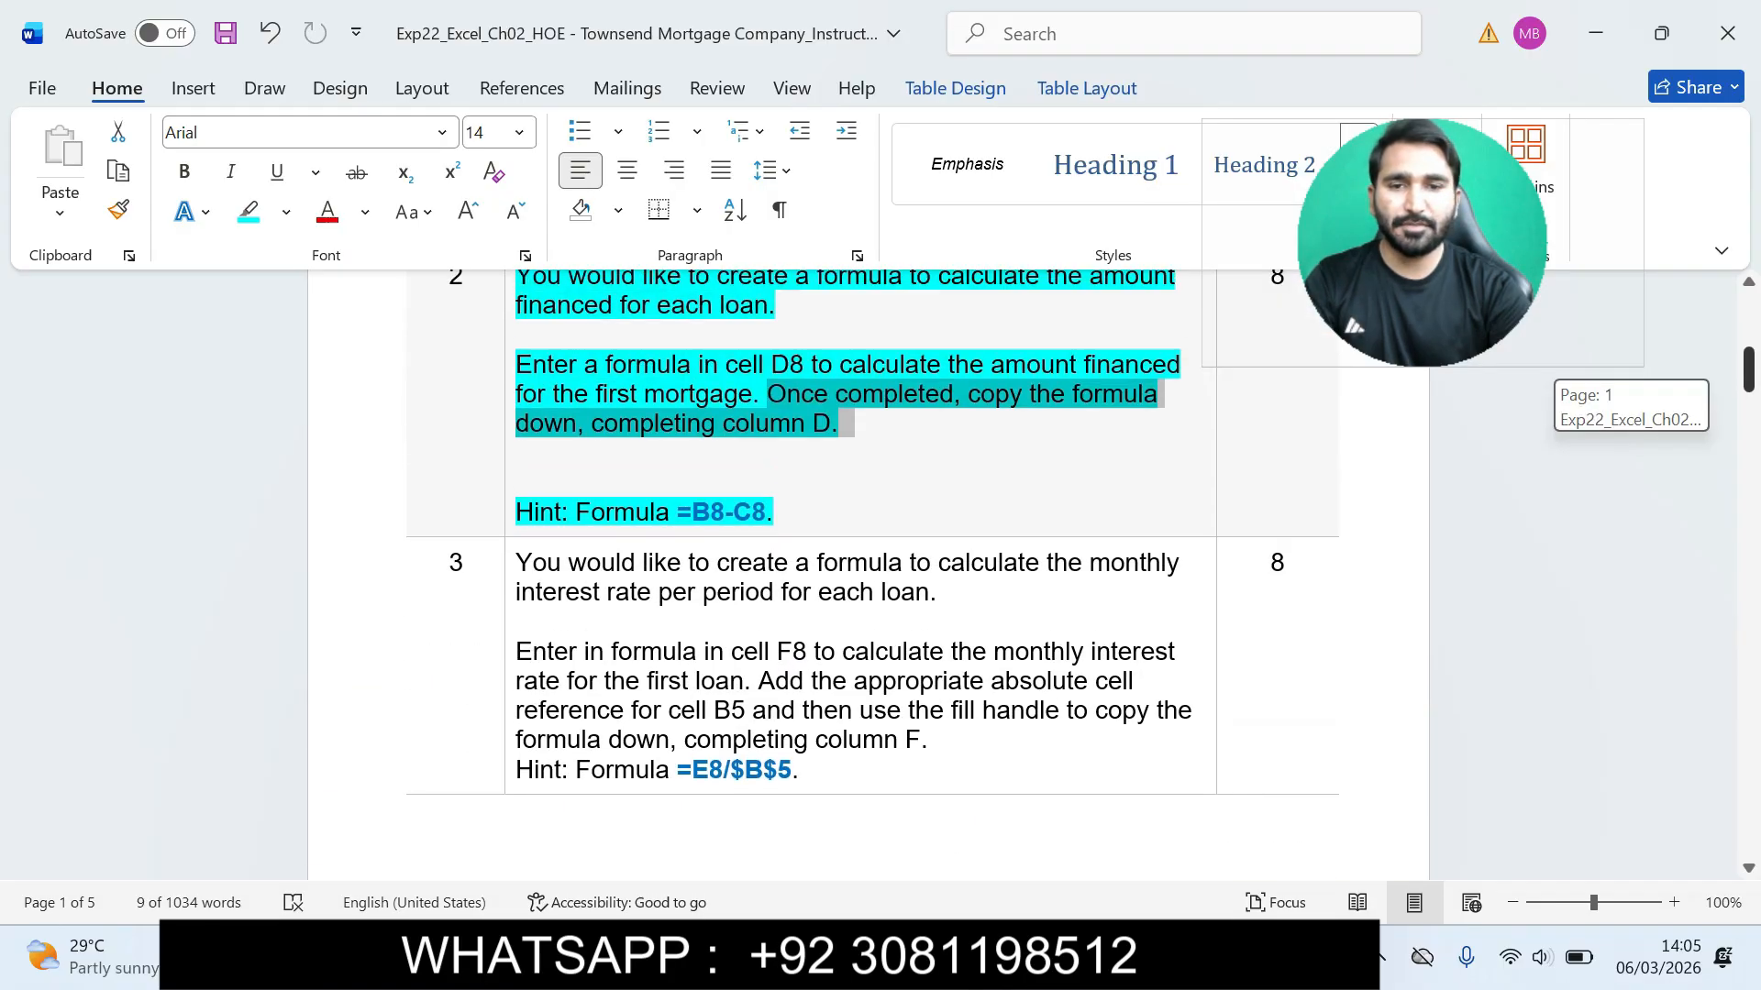
scroll(867, 568, down, 2)
scroll(867, 569, up, 2)
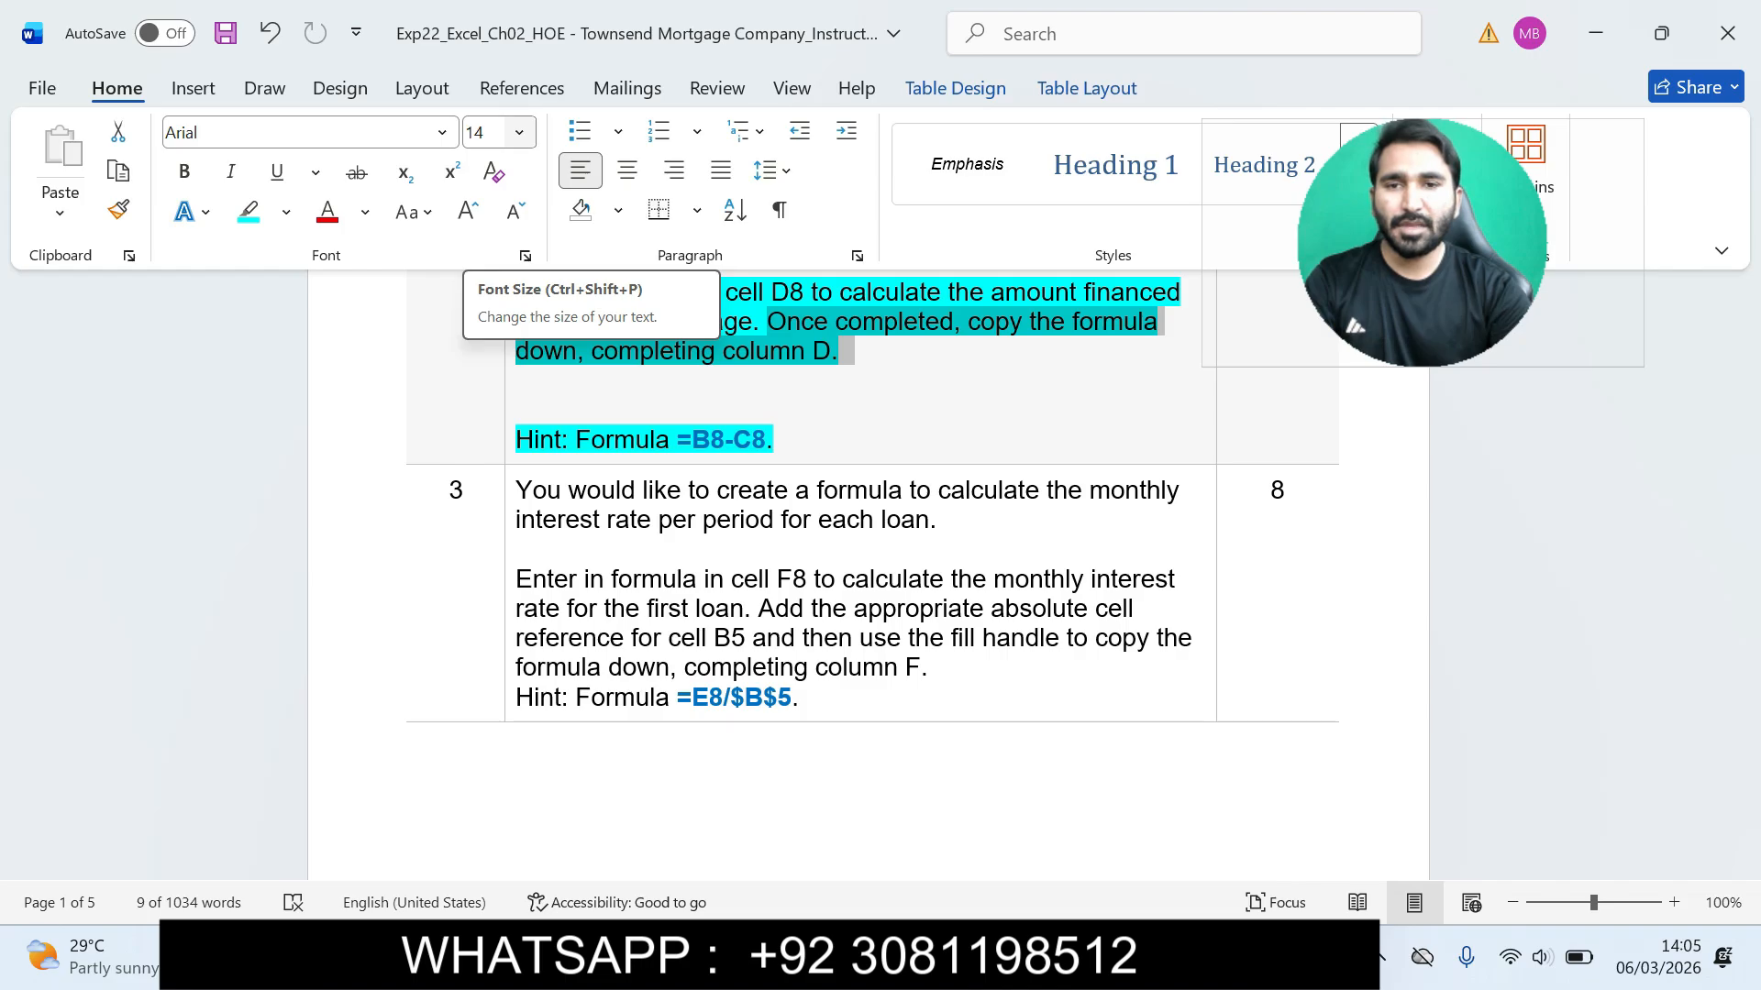
drag(516, 490, 799, 698)
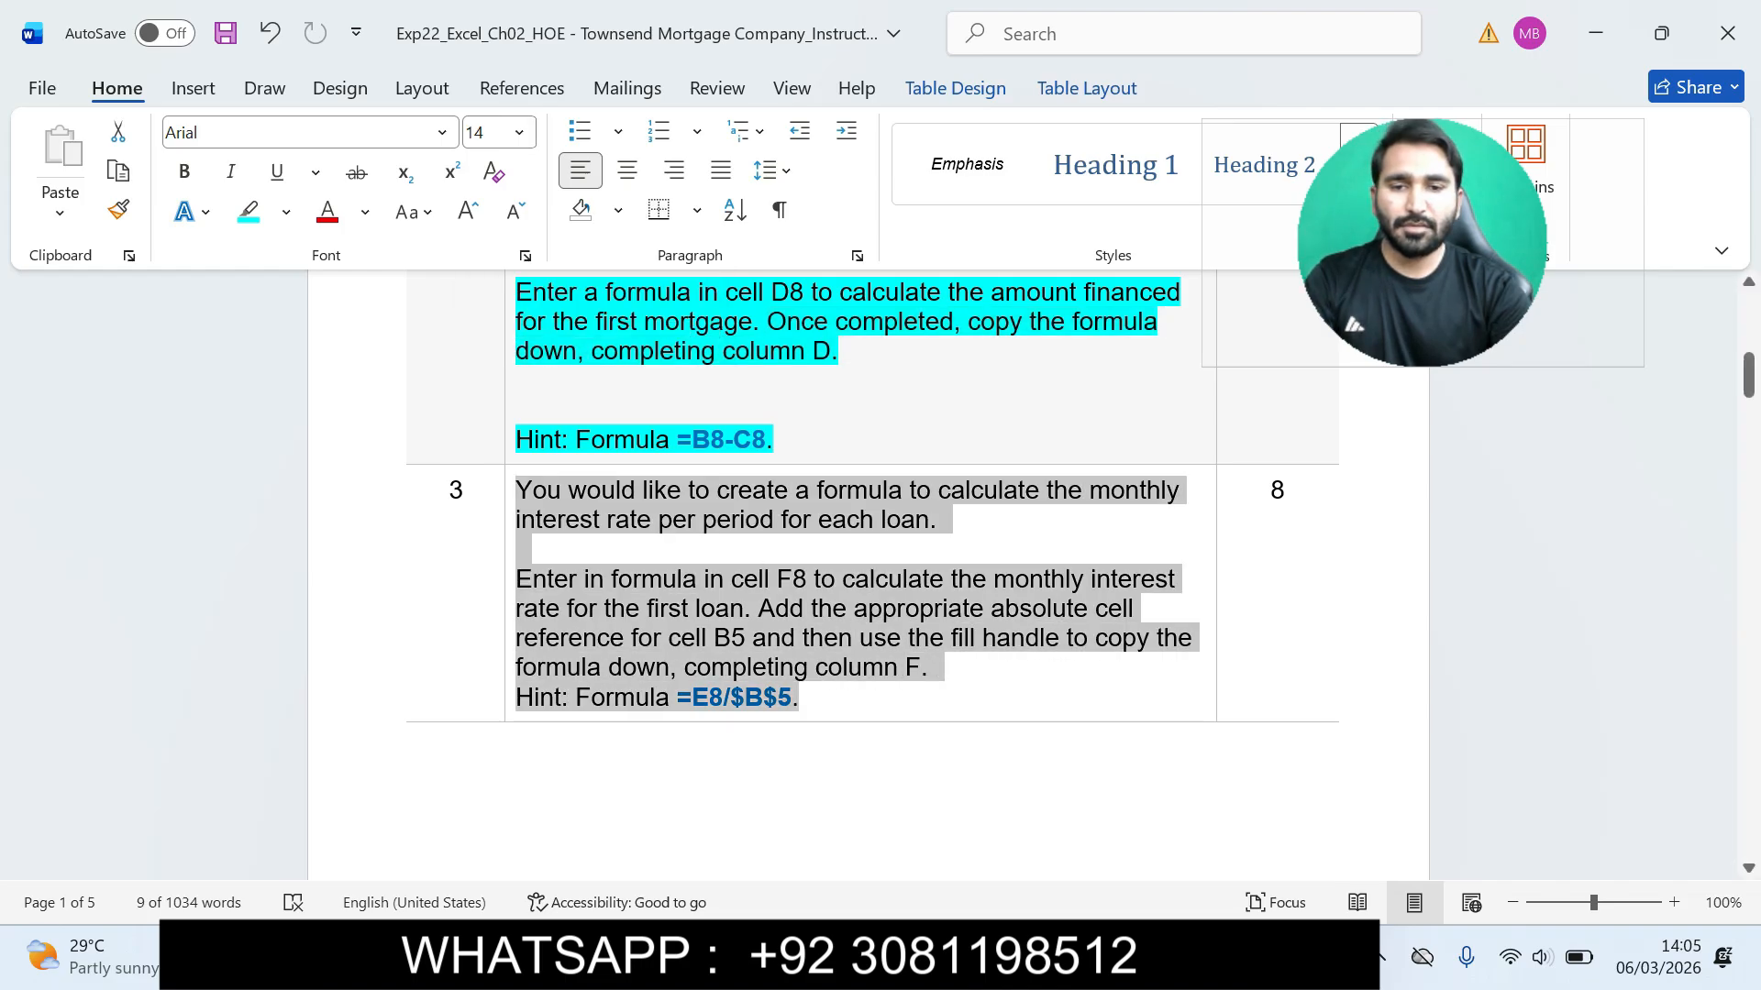
click(1025, 665)
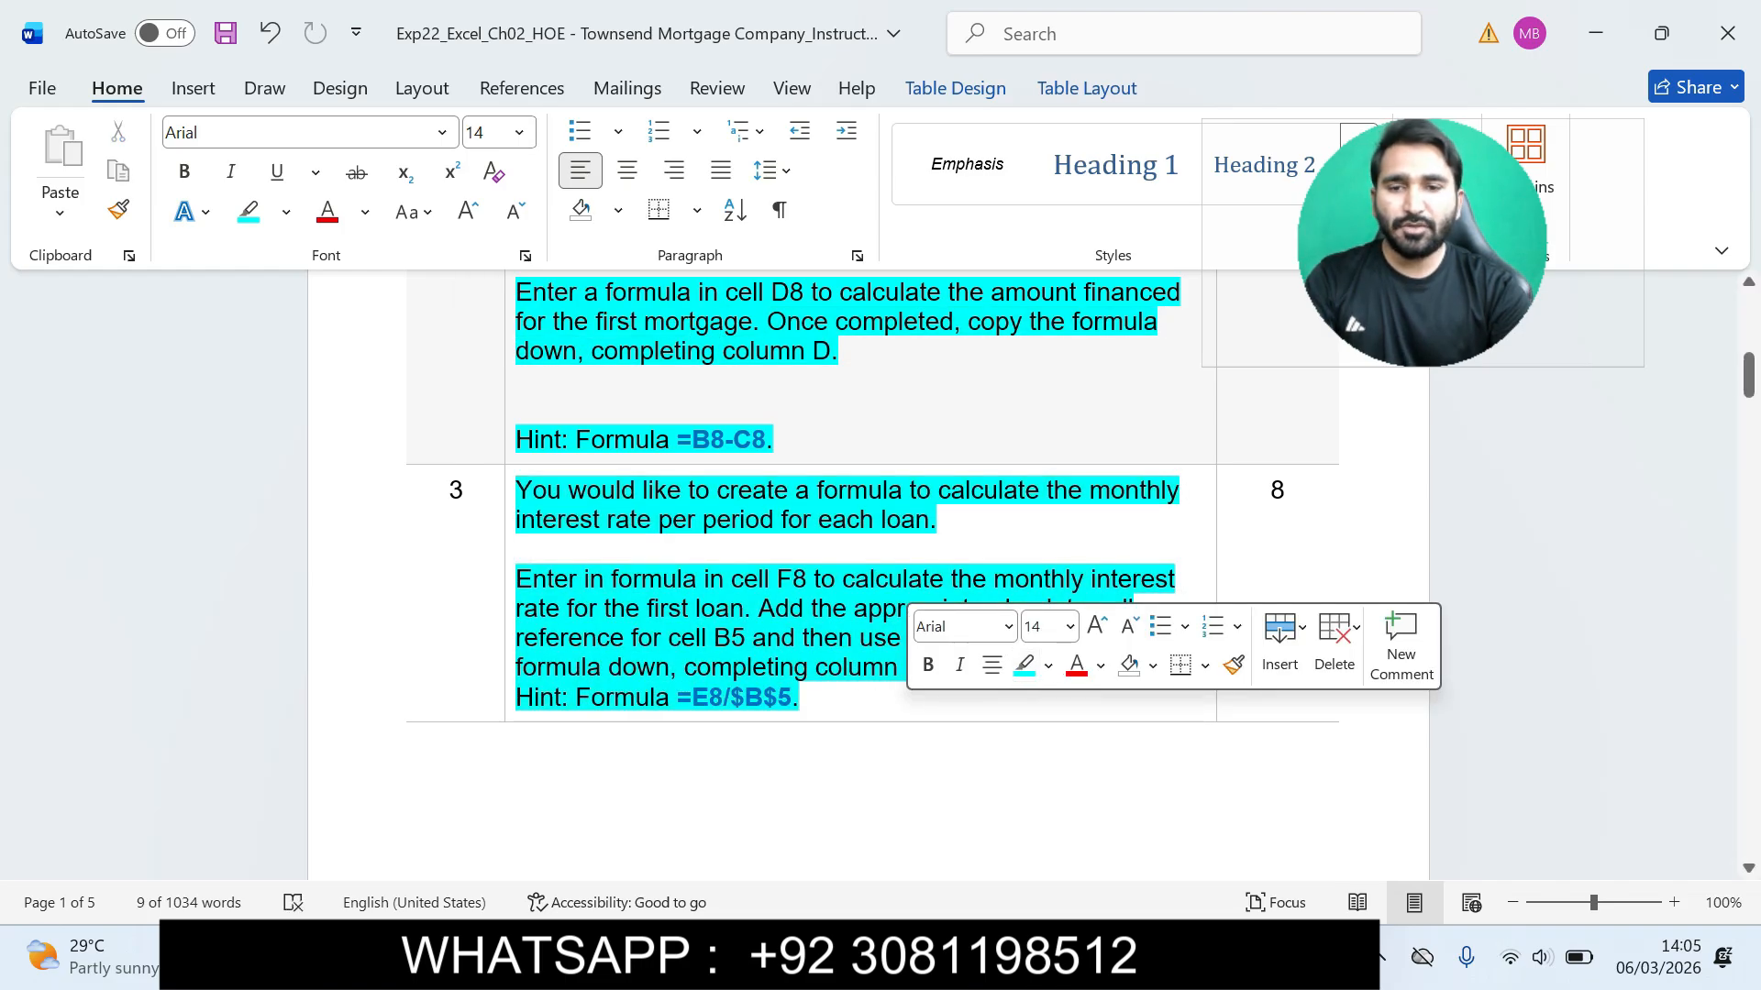
click(404, 514)
click(463, 490)
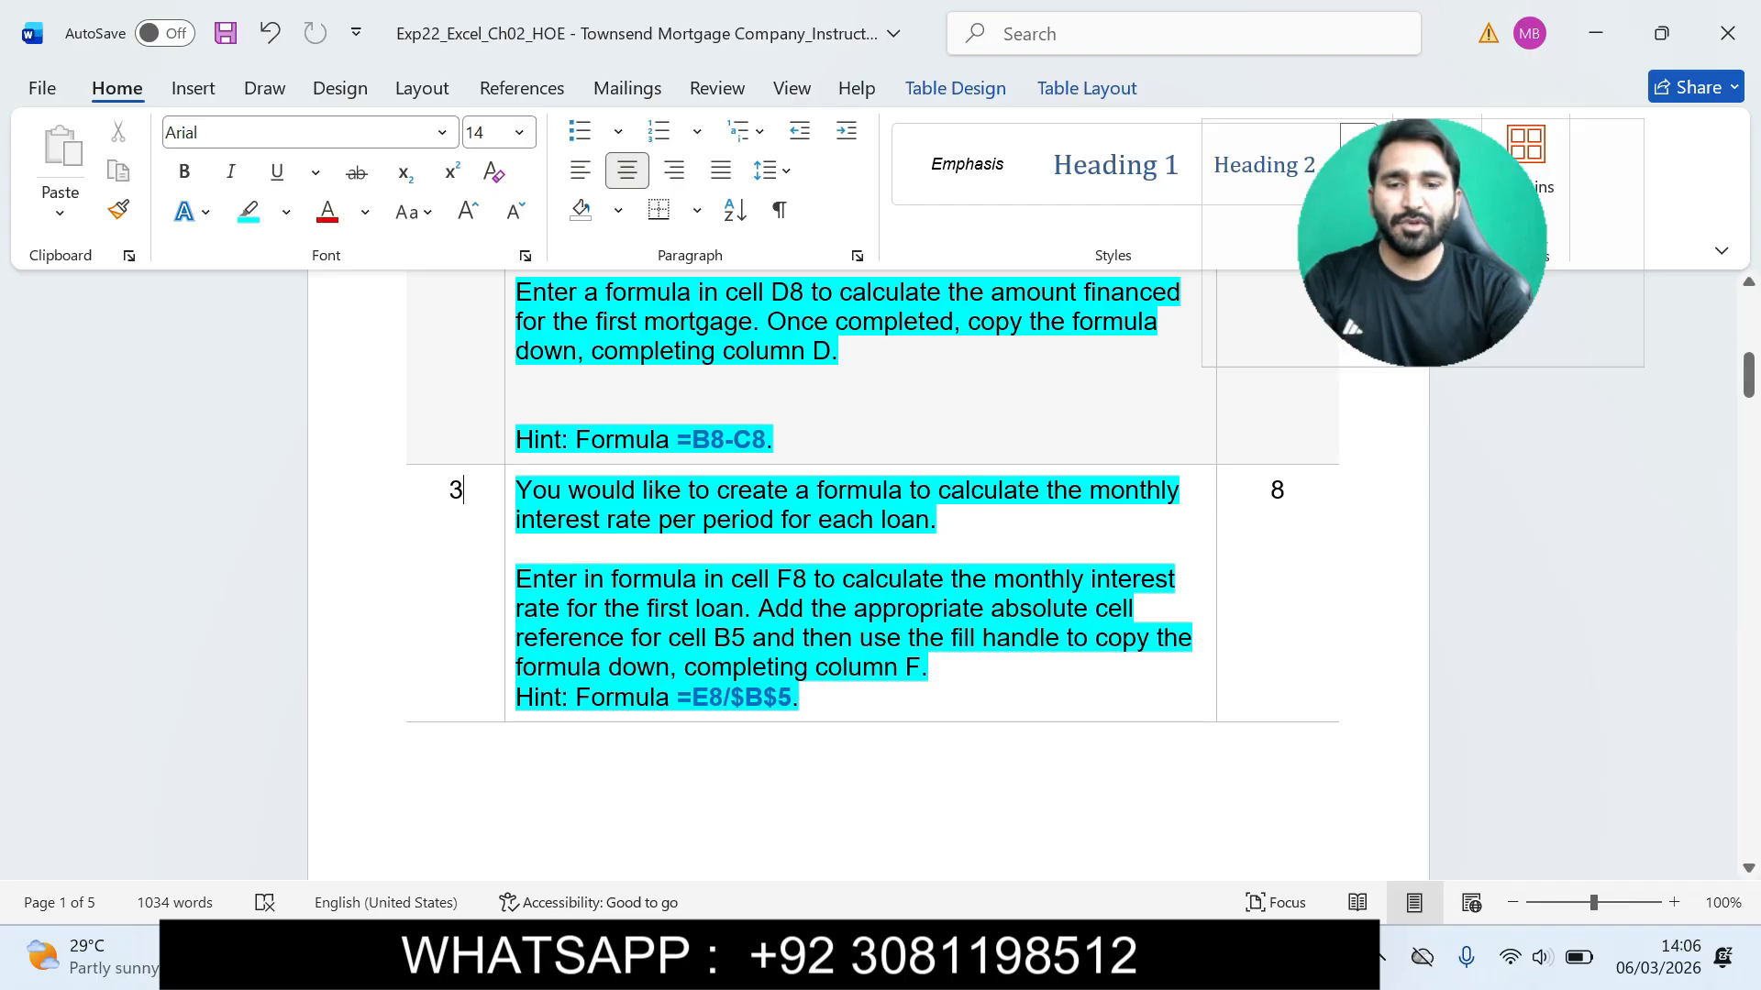
Step: Following step 3 and its hint, switch to Excel and enter the formula =E8/$B$5 in cell F8 of the Details sheet
drag(693, 697, 792, 697)
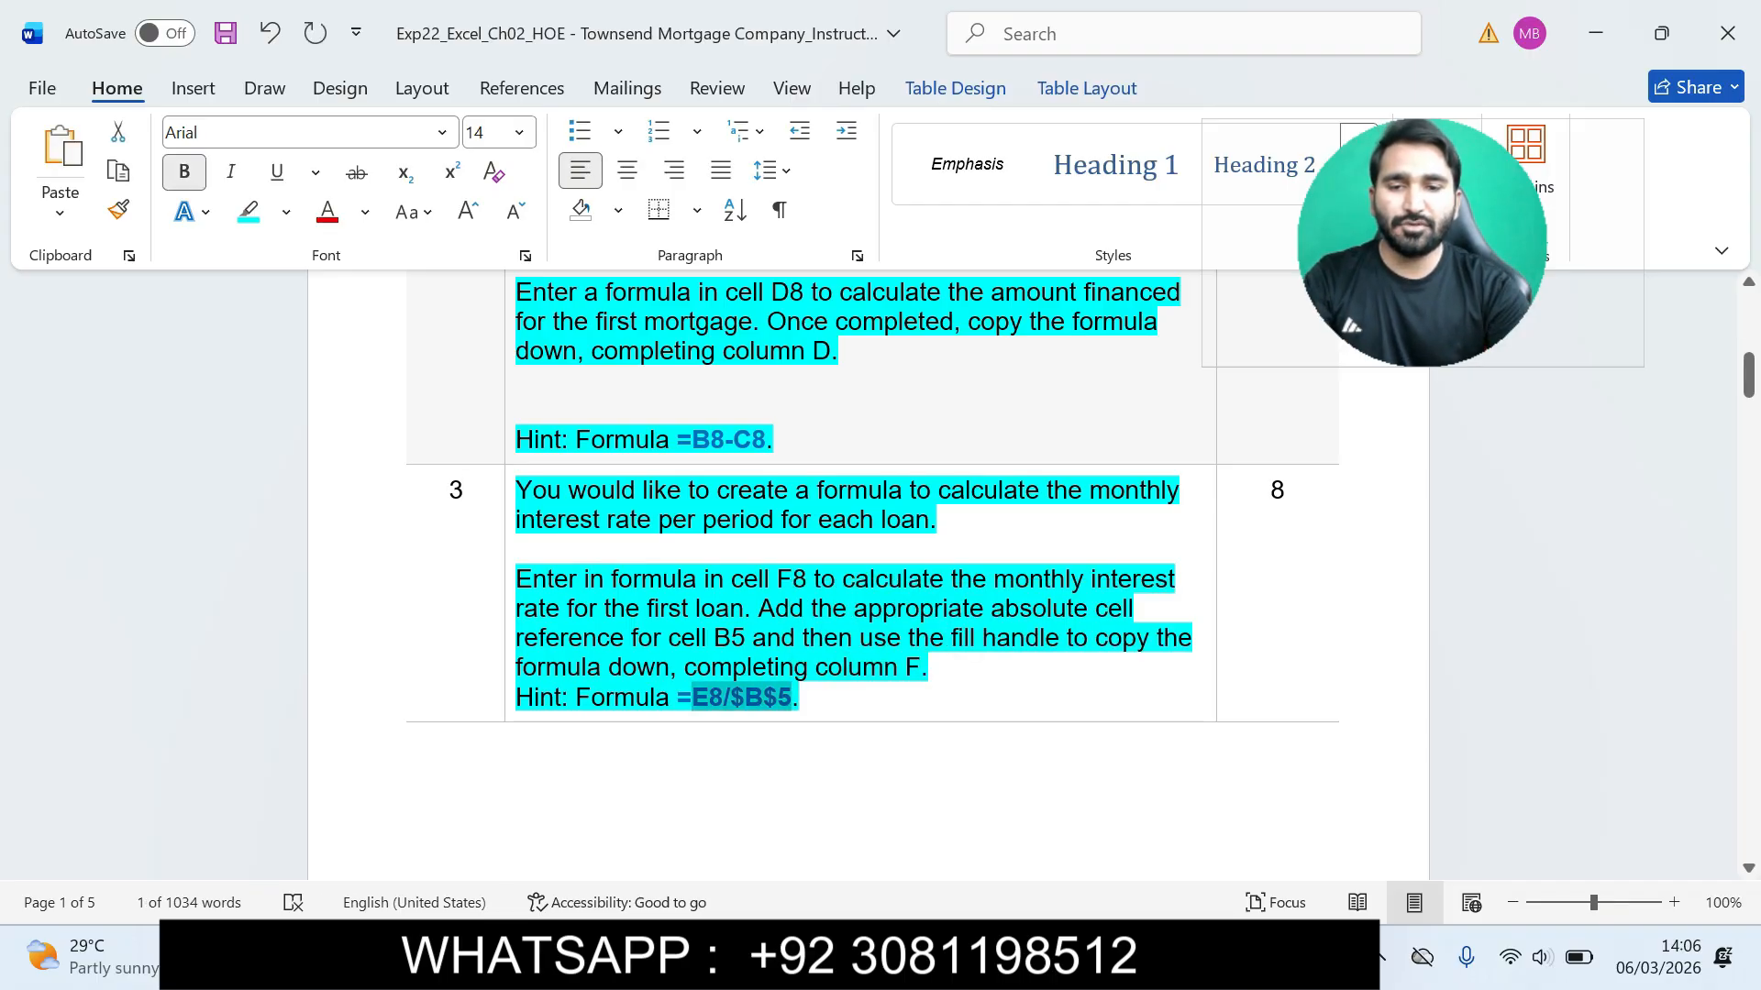
drag(576, 697, 798, 697)
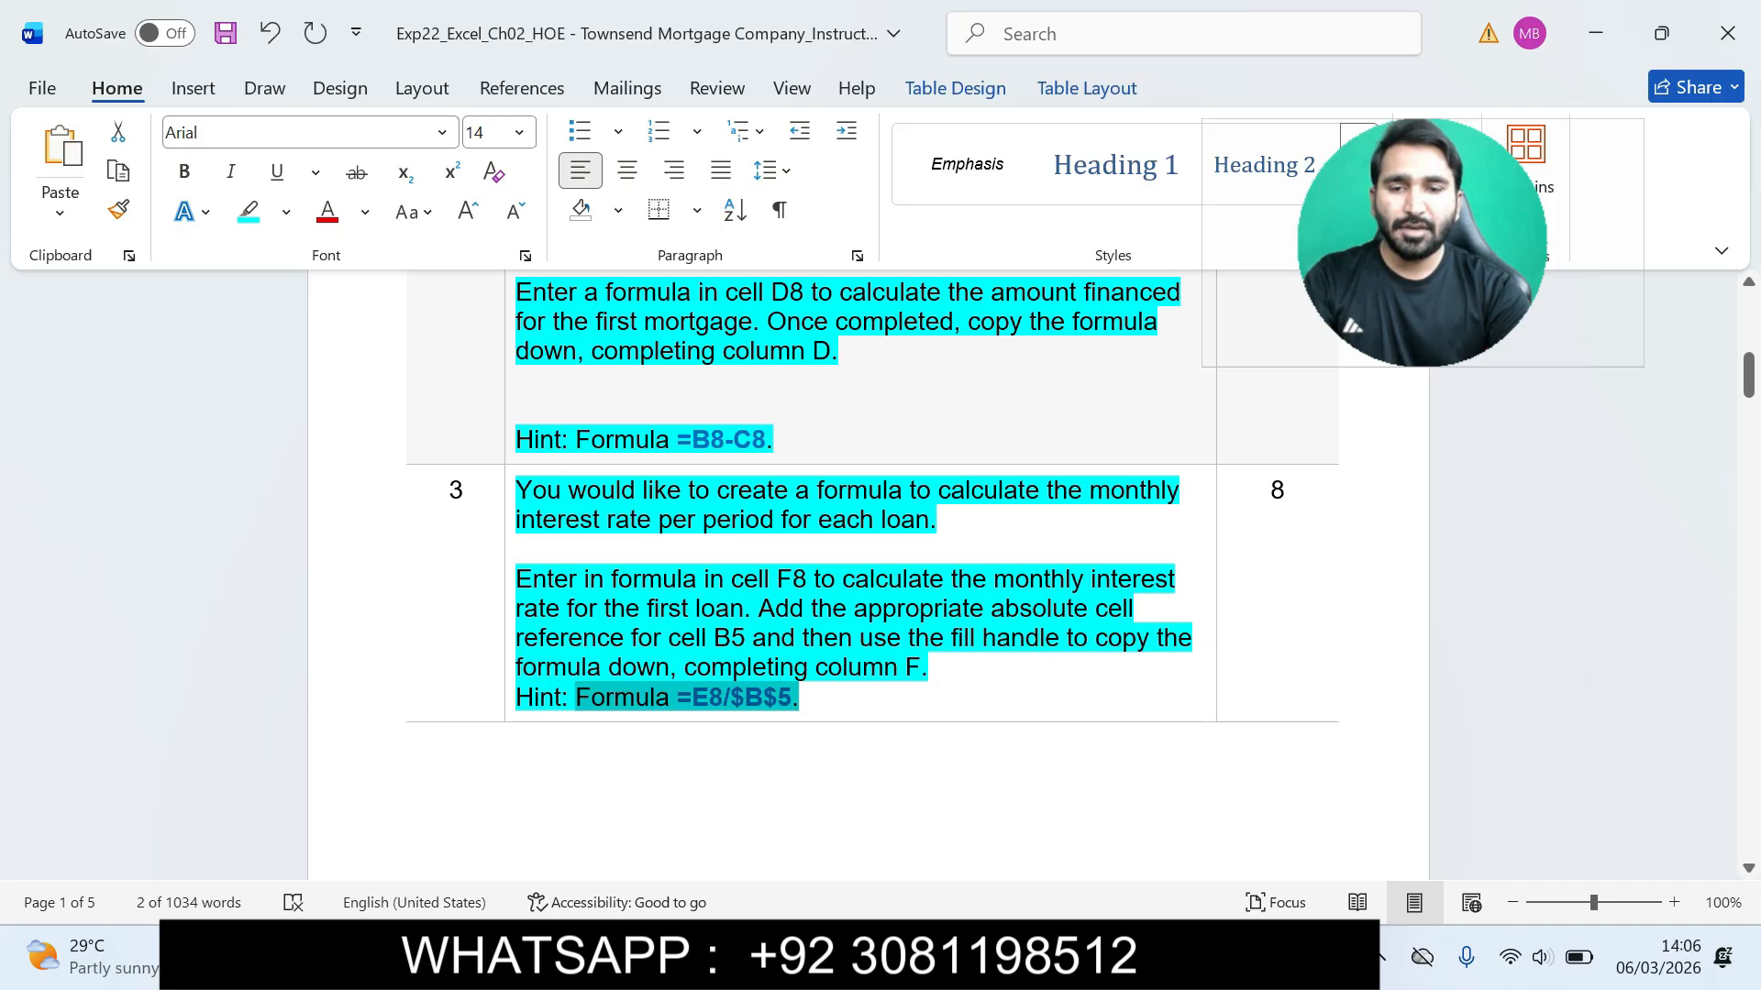
drag(515, 579, 1089, 579)
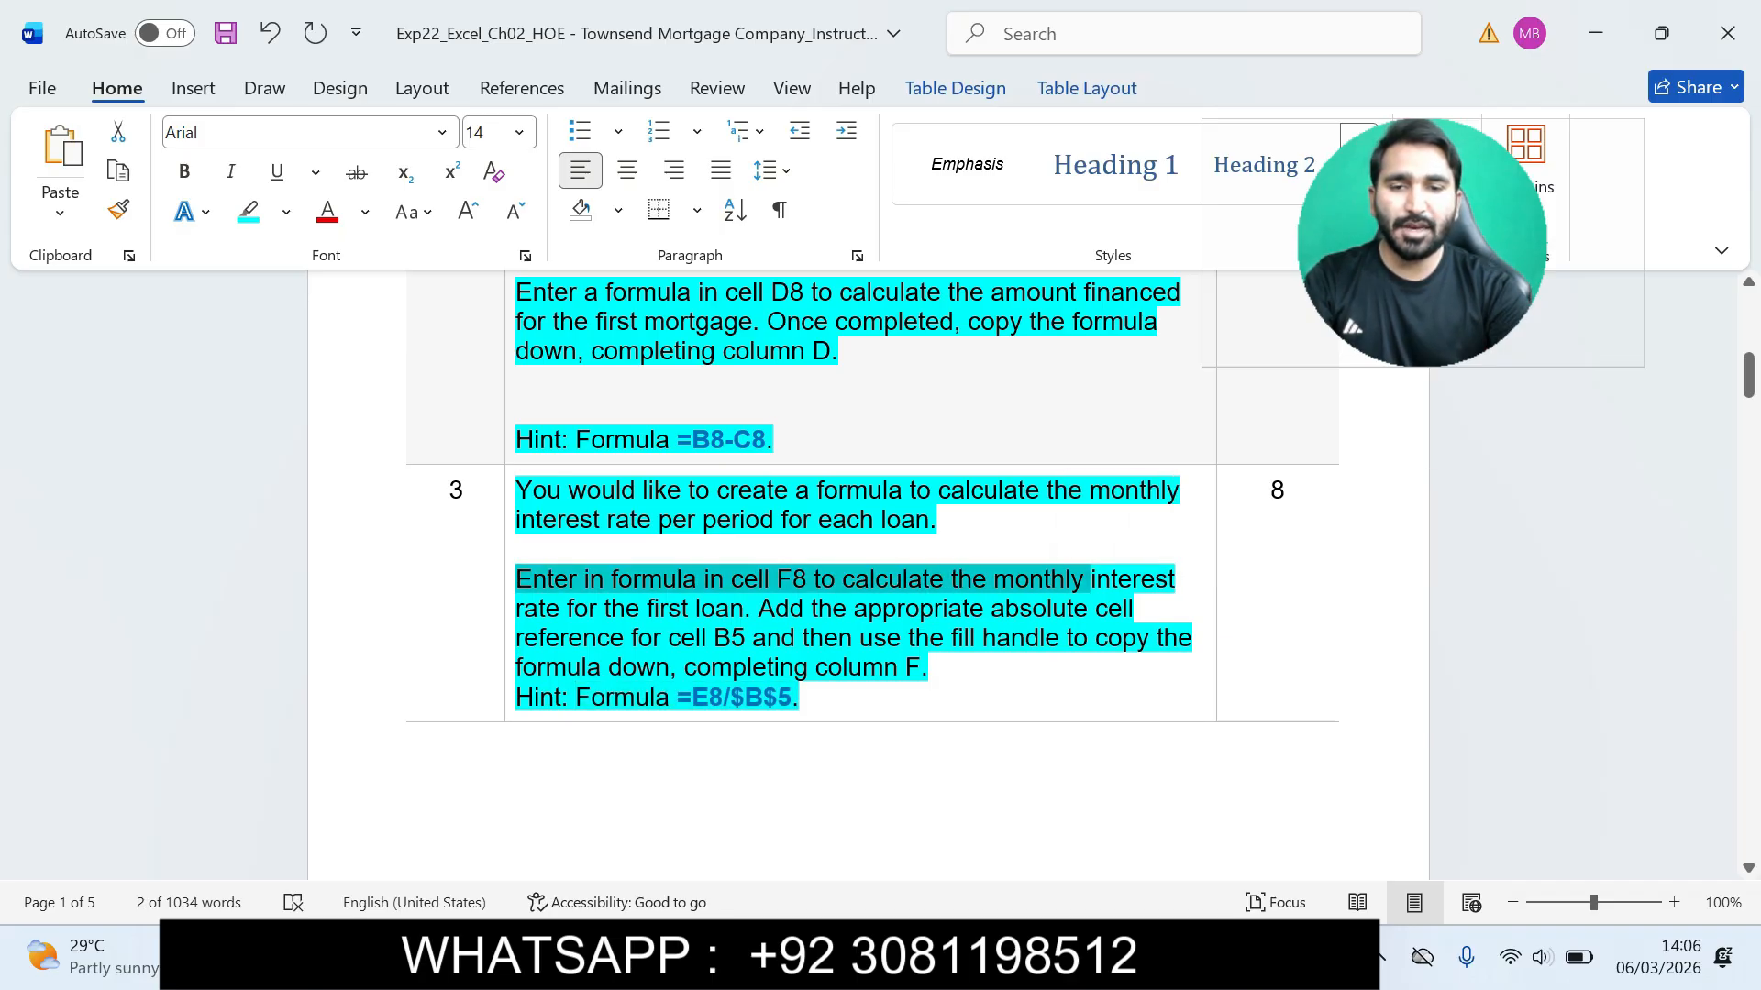
key(alt+Tab)
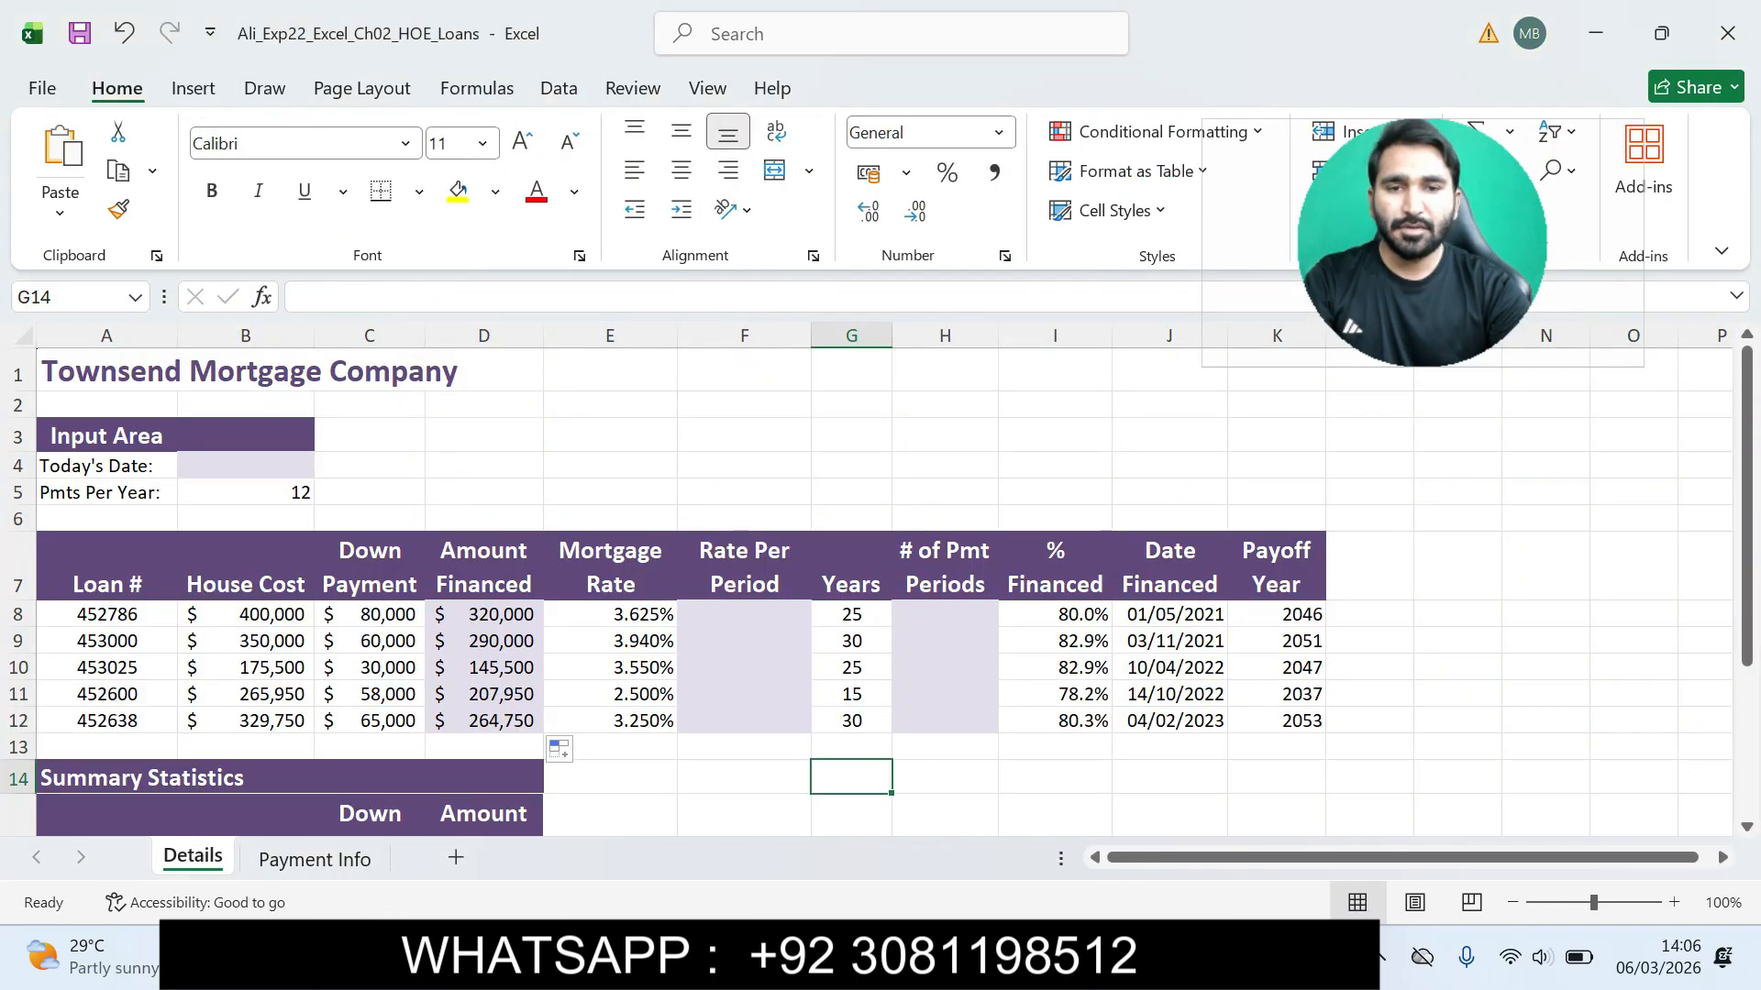
click(744, 615)
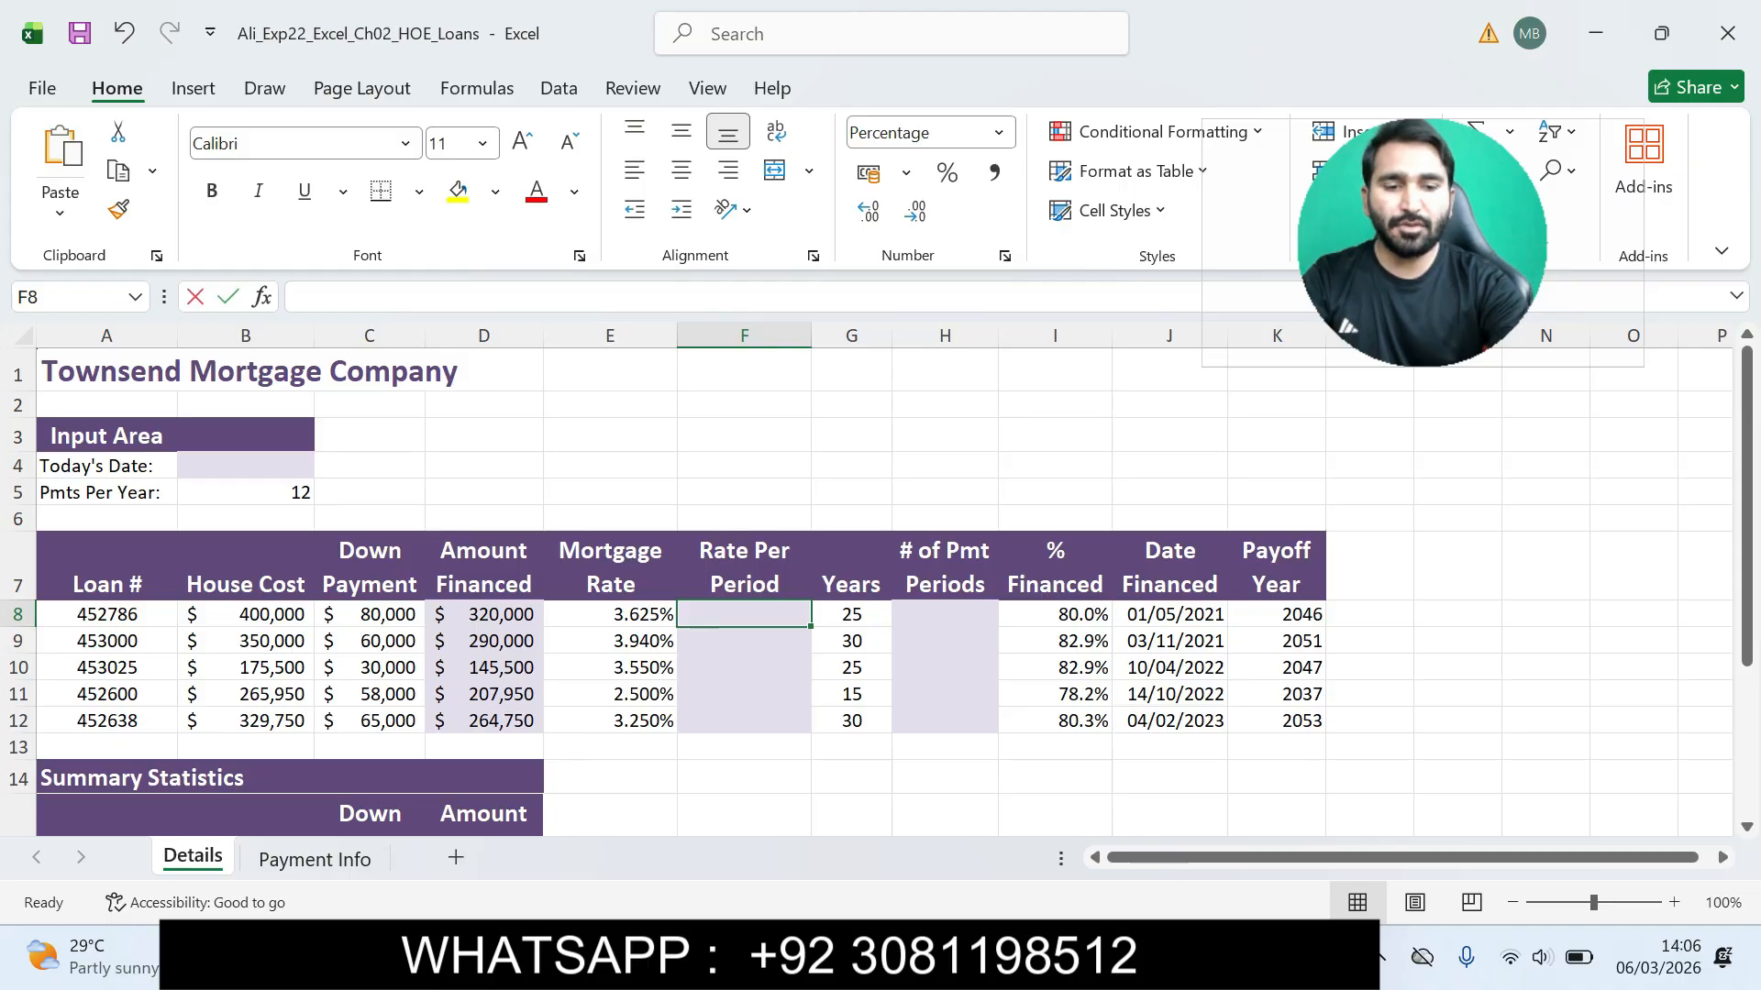
text(=)
key(alt+Tab)
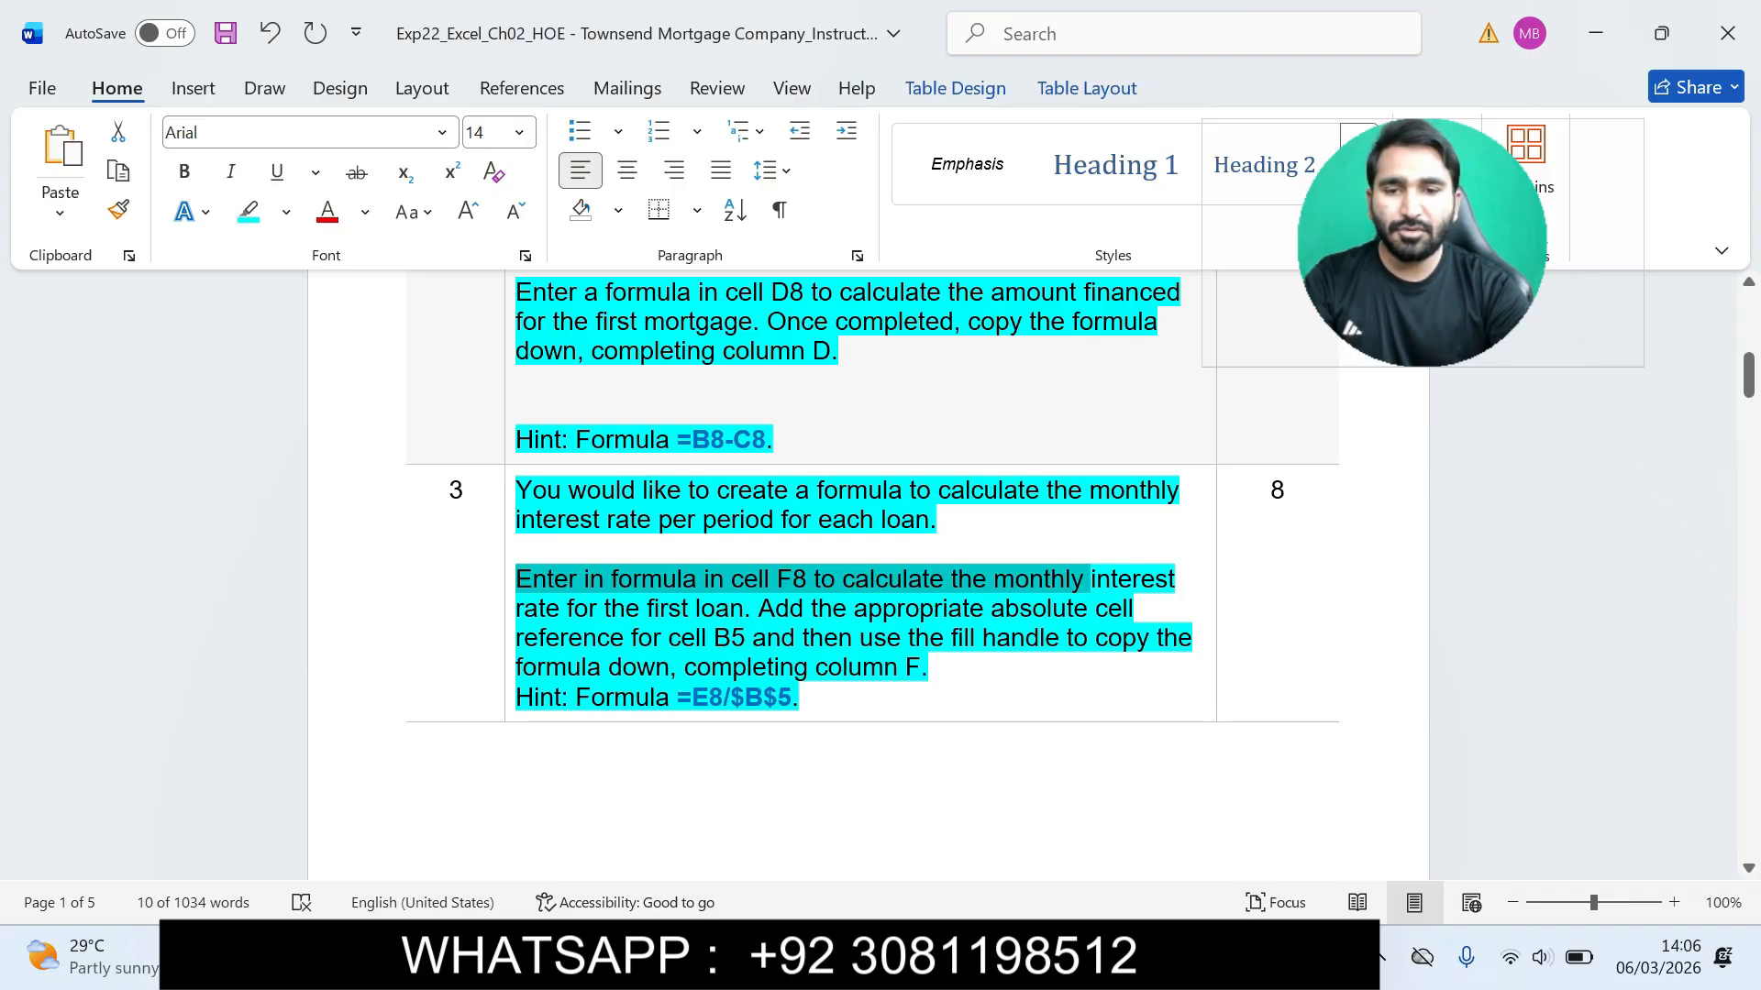
key(alt+Tab)
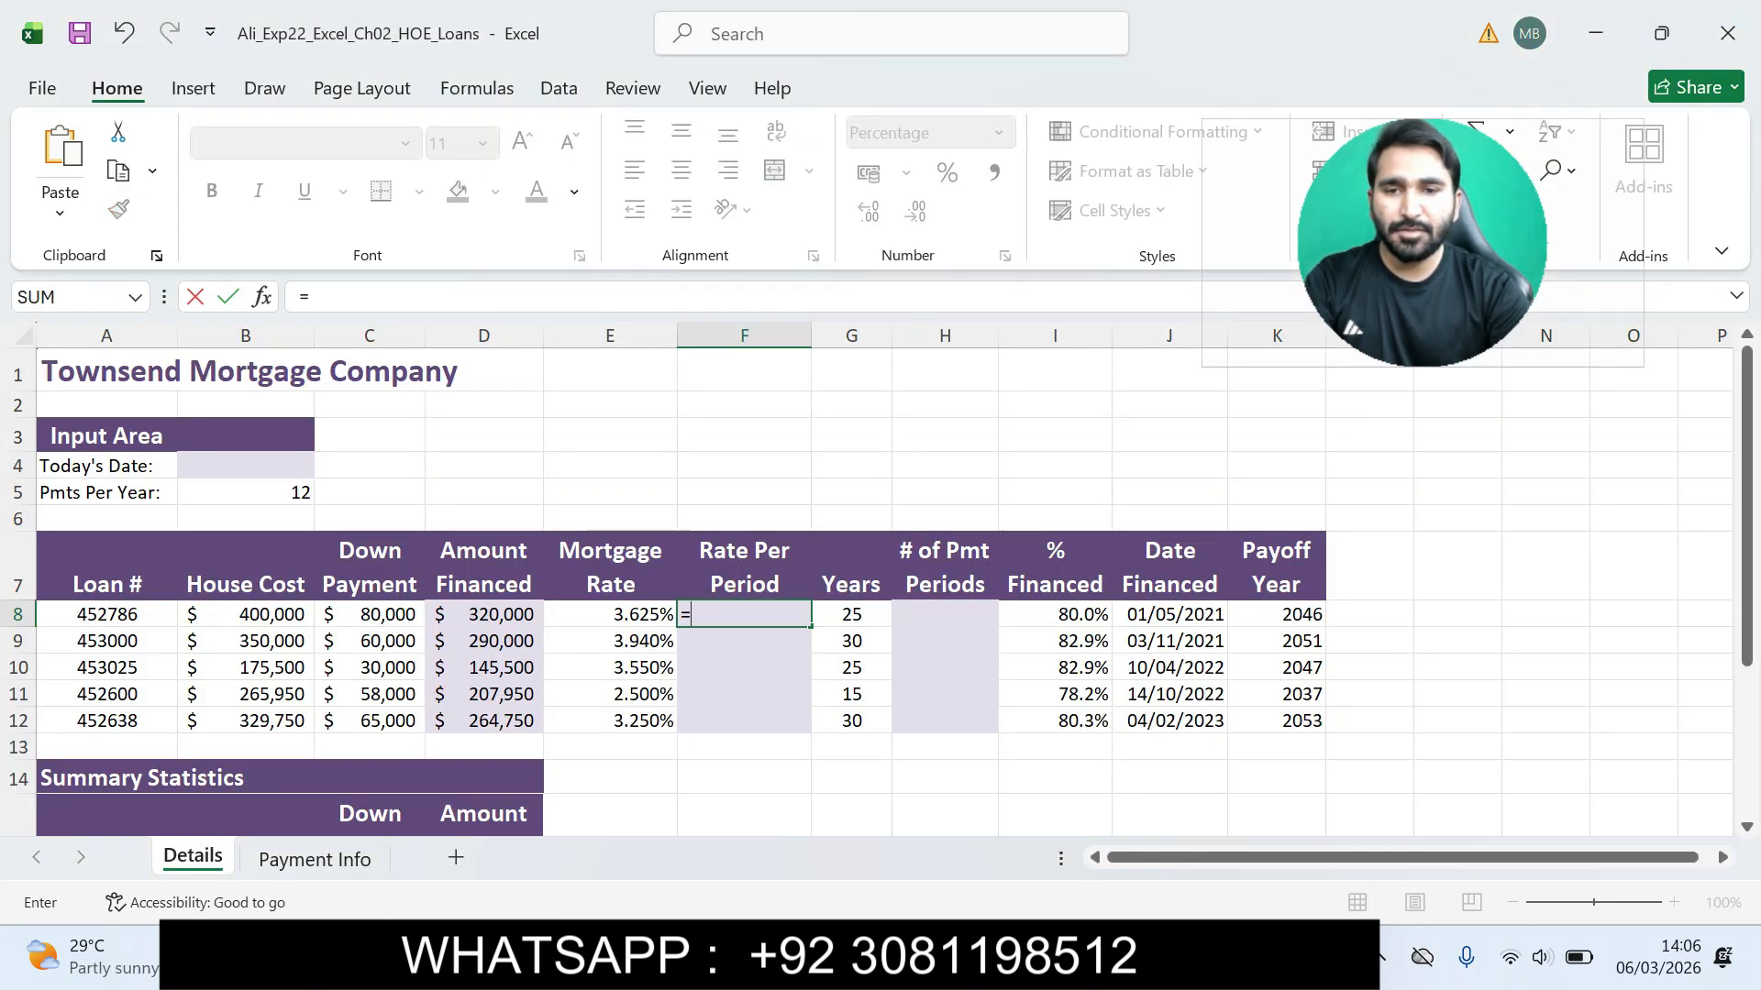
click(609, 613)
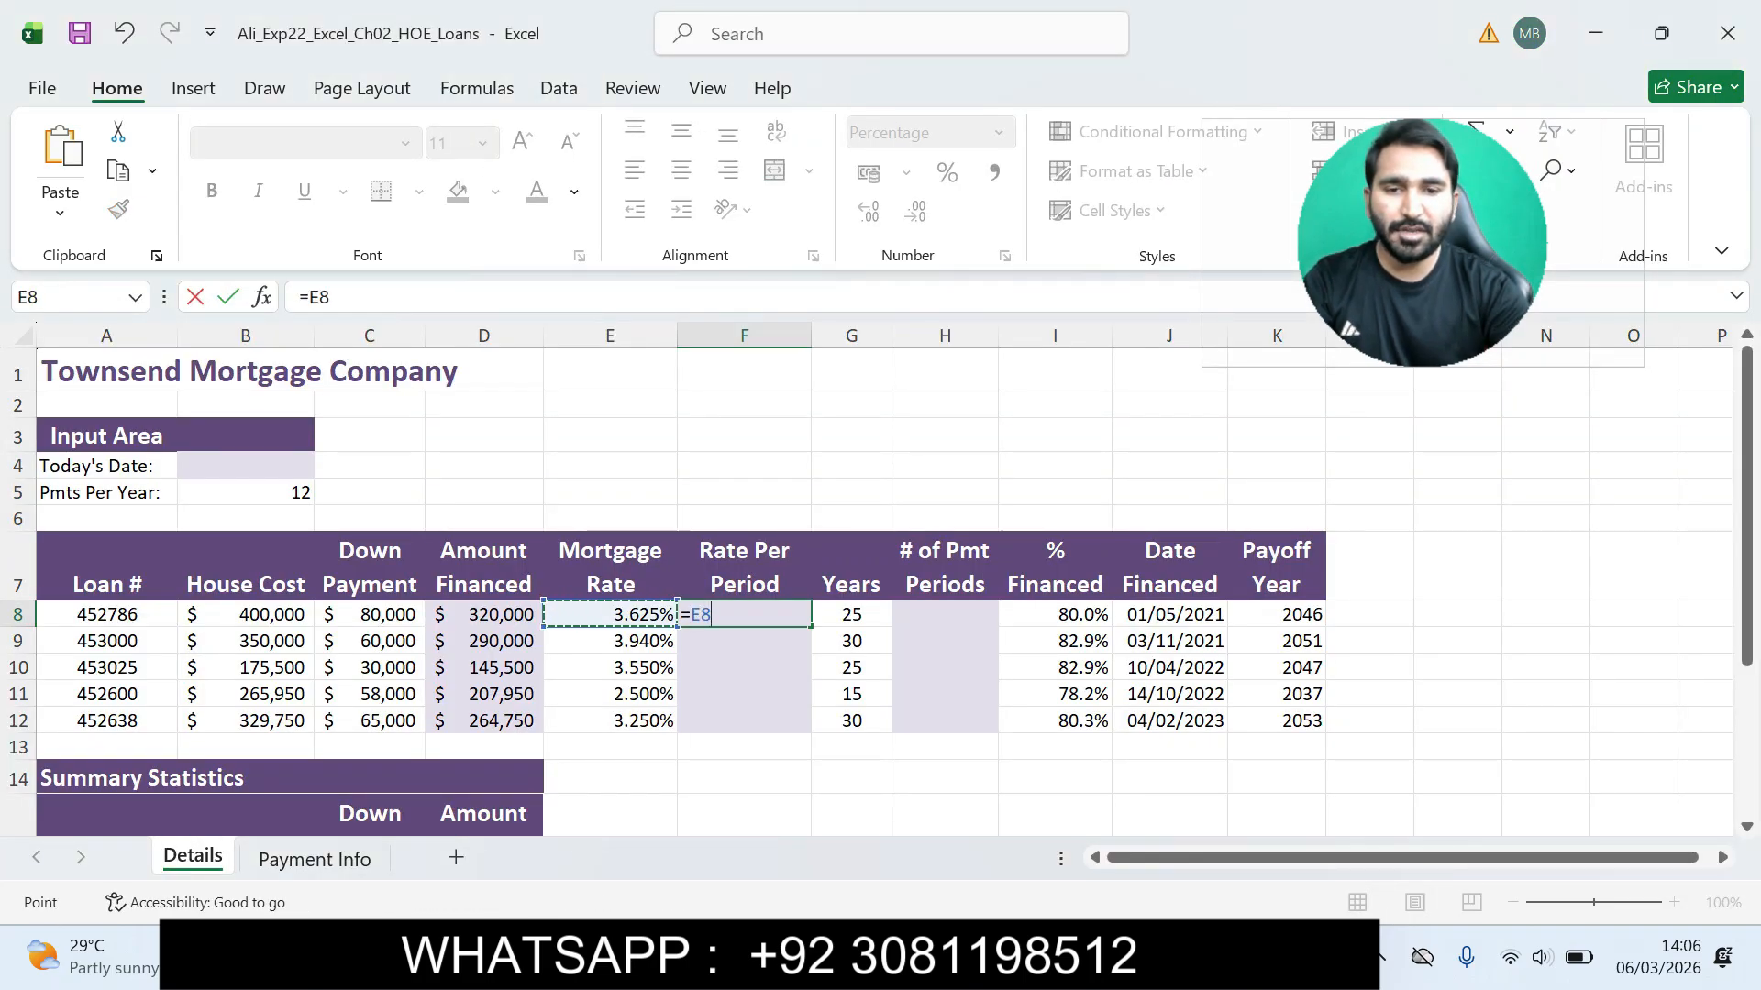
text(/)
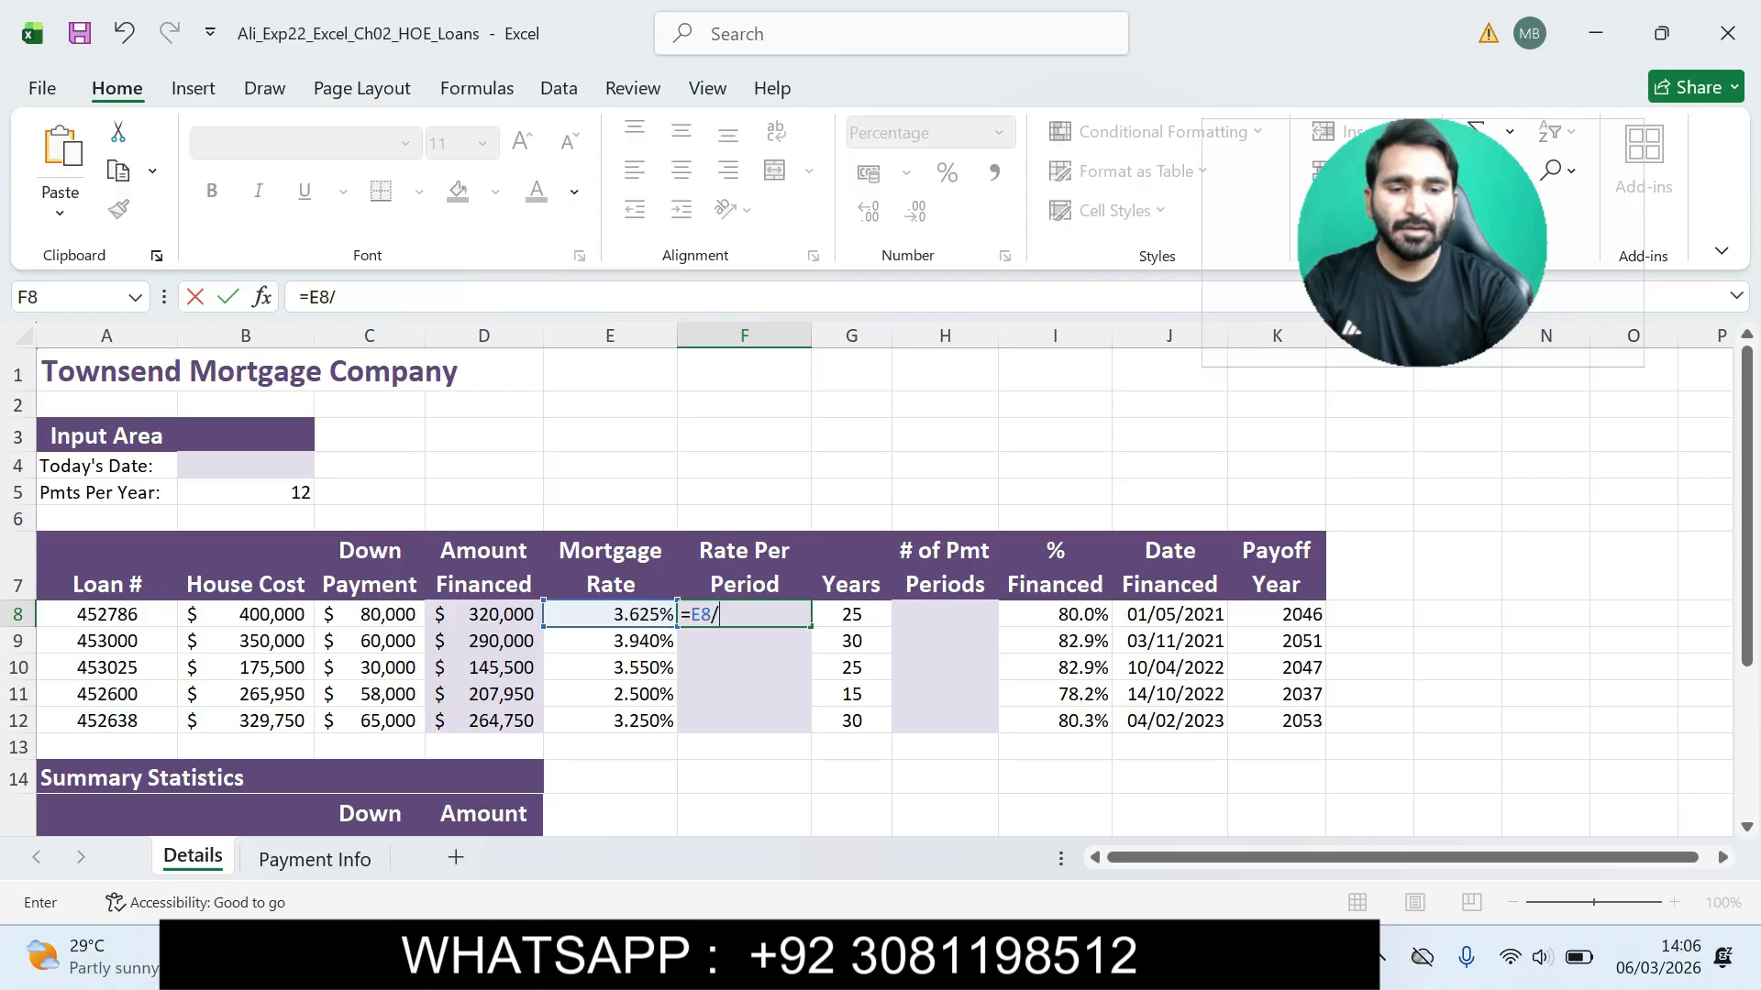
key(alt+Tab)
key(alt+Tab)
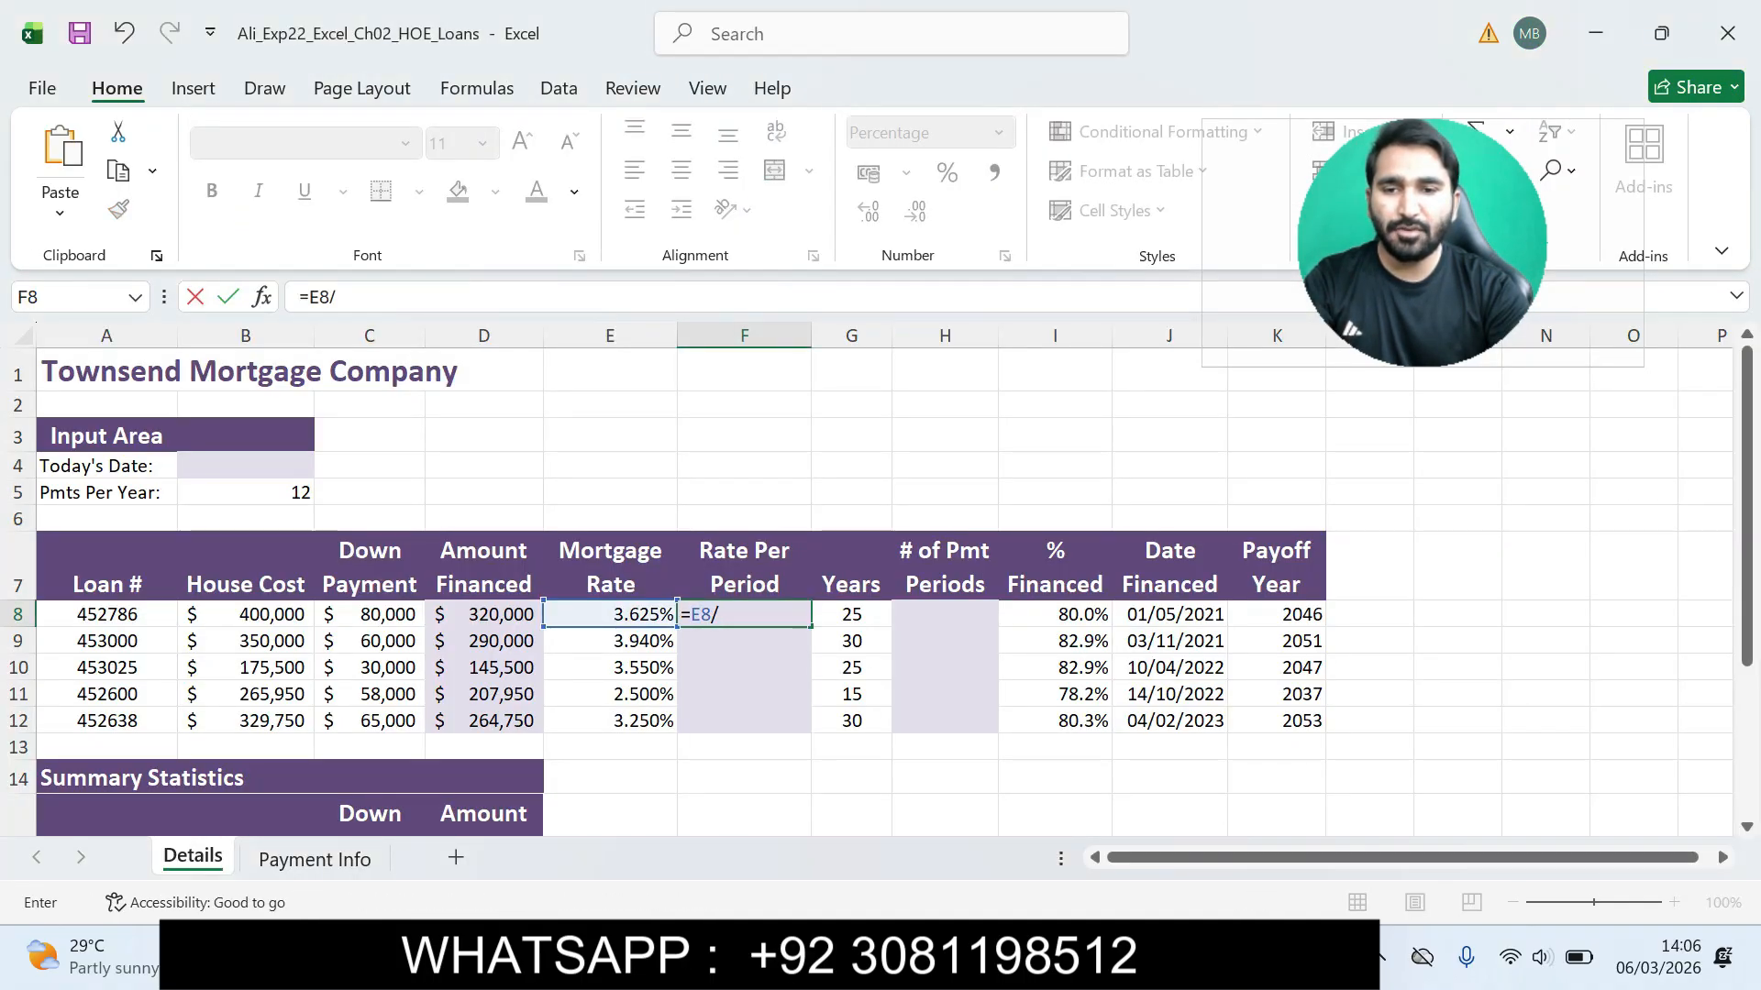
click(246, 615)
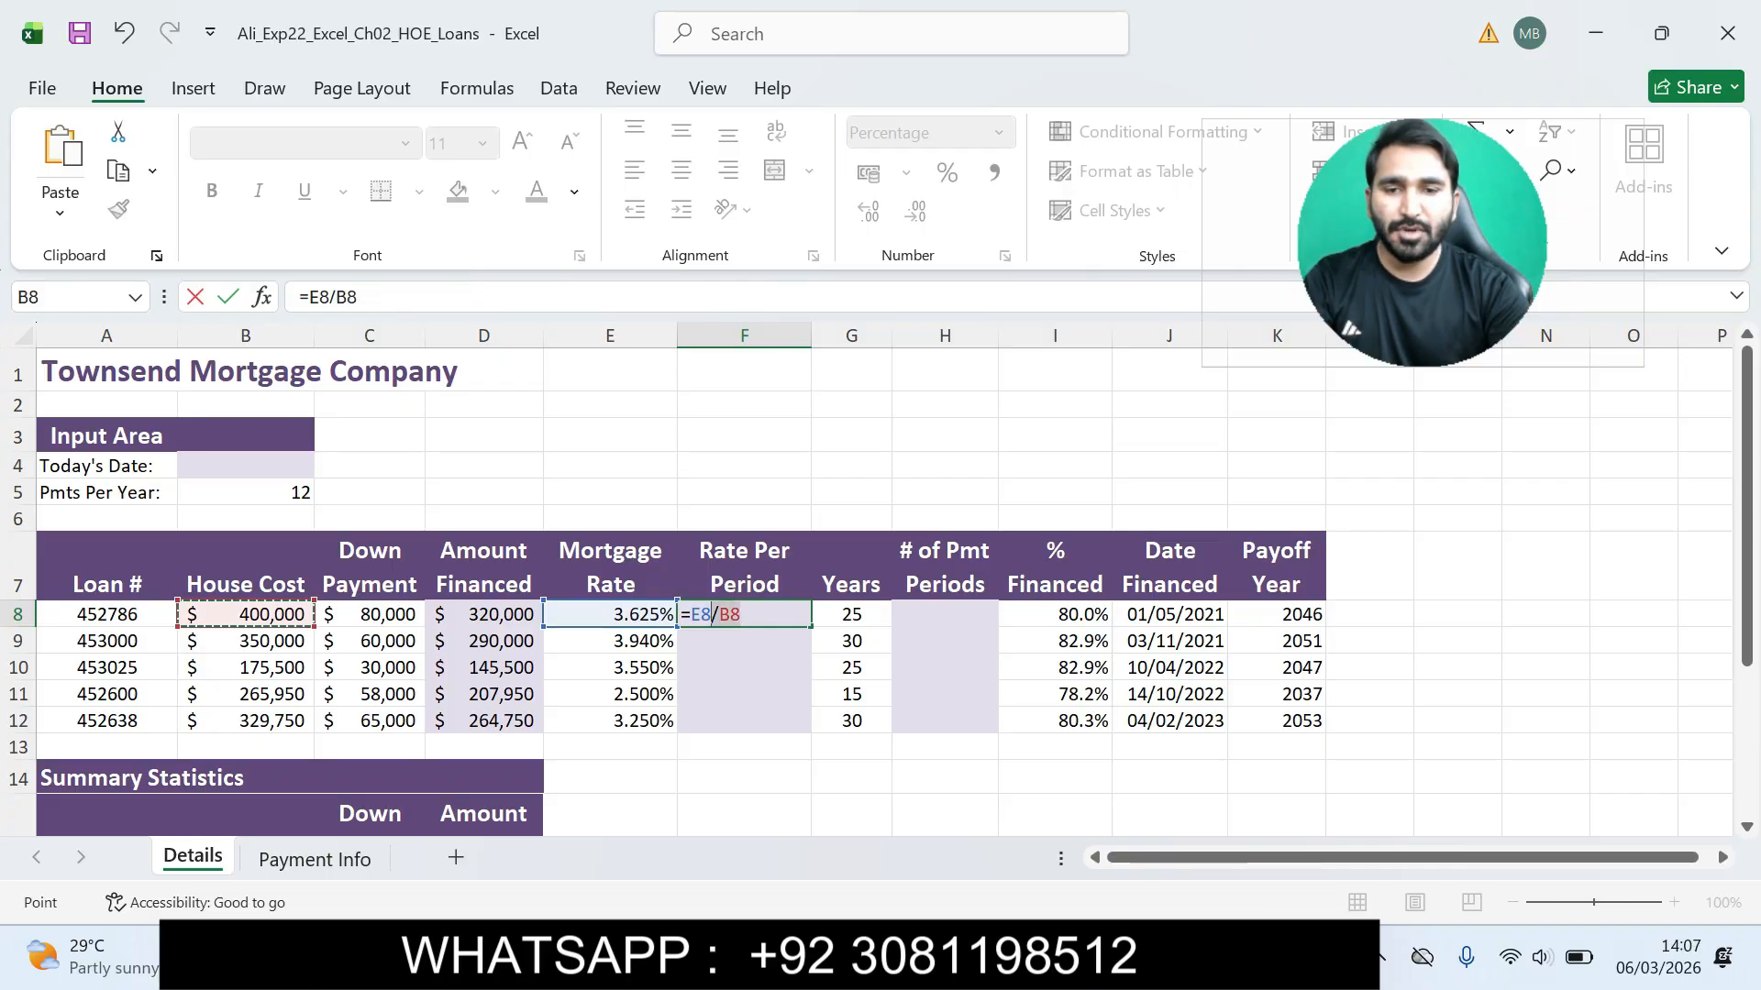
click(246, 492)
key(F4)
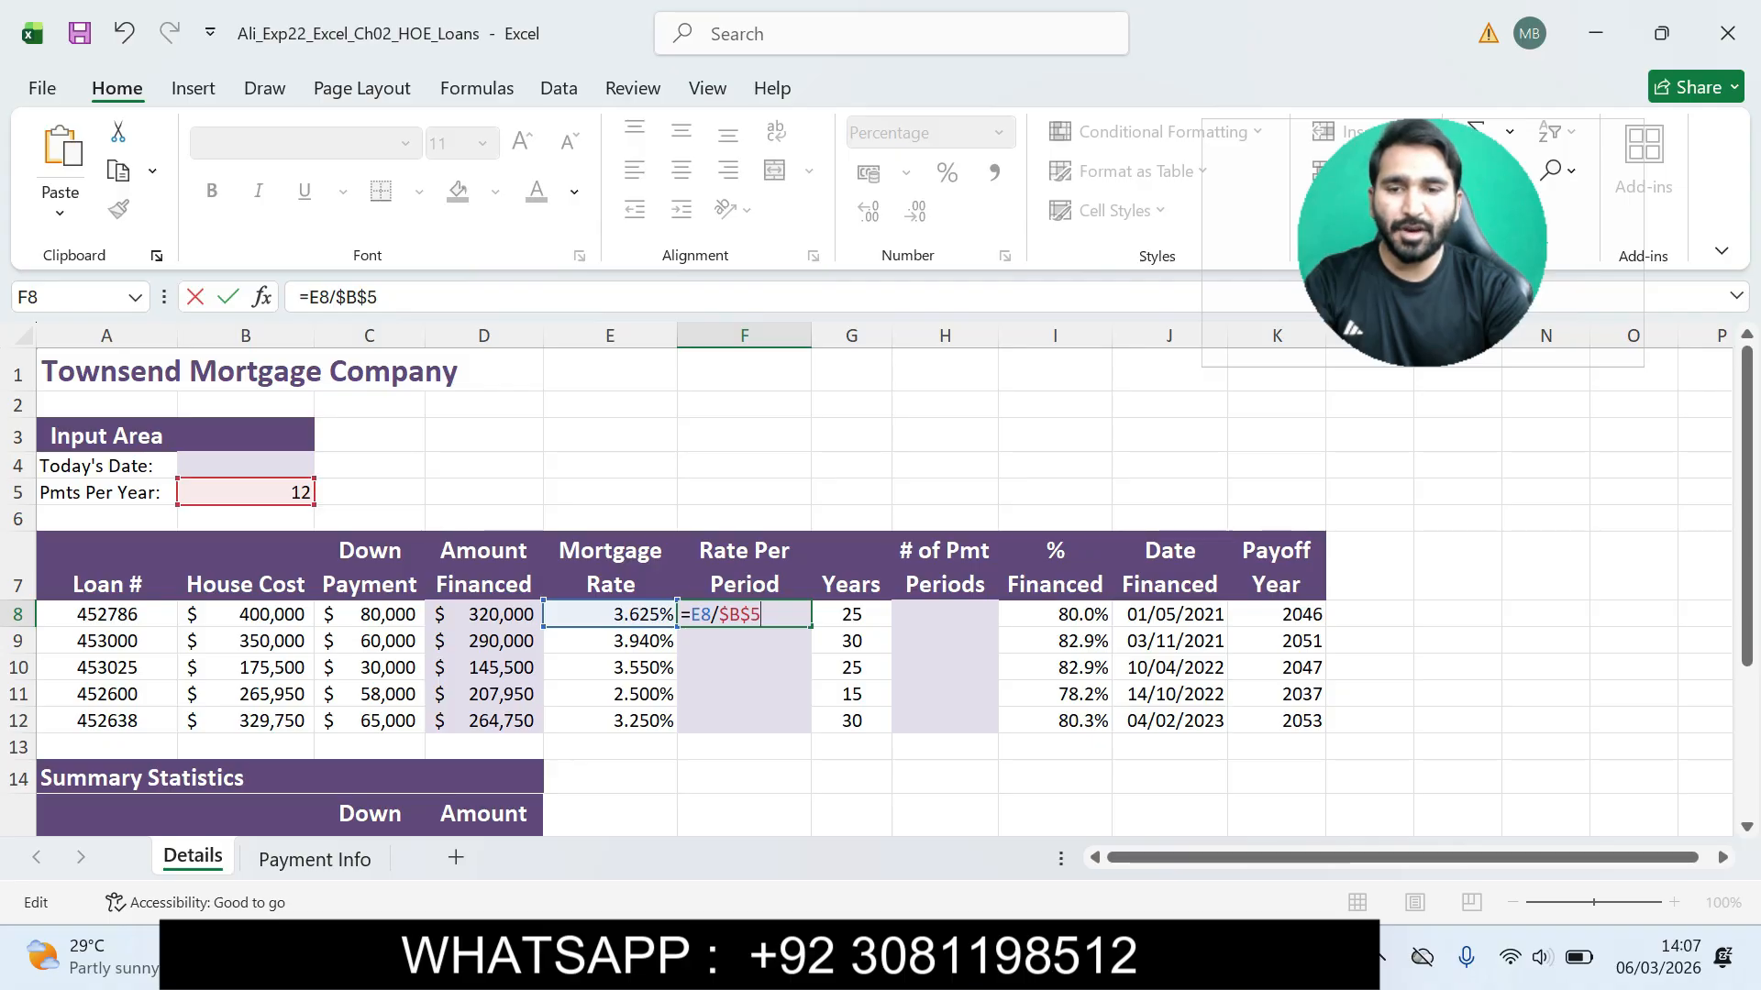
key(Return)
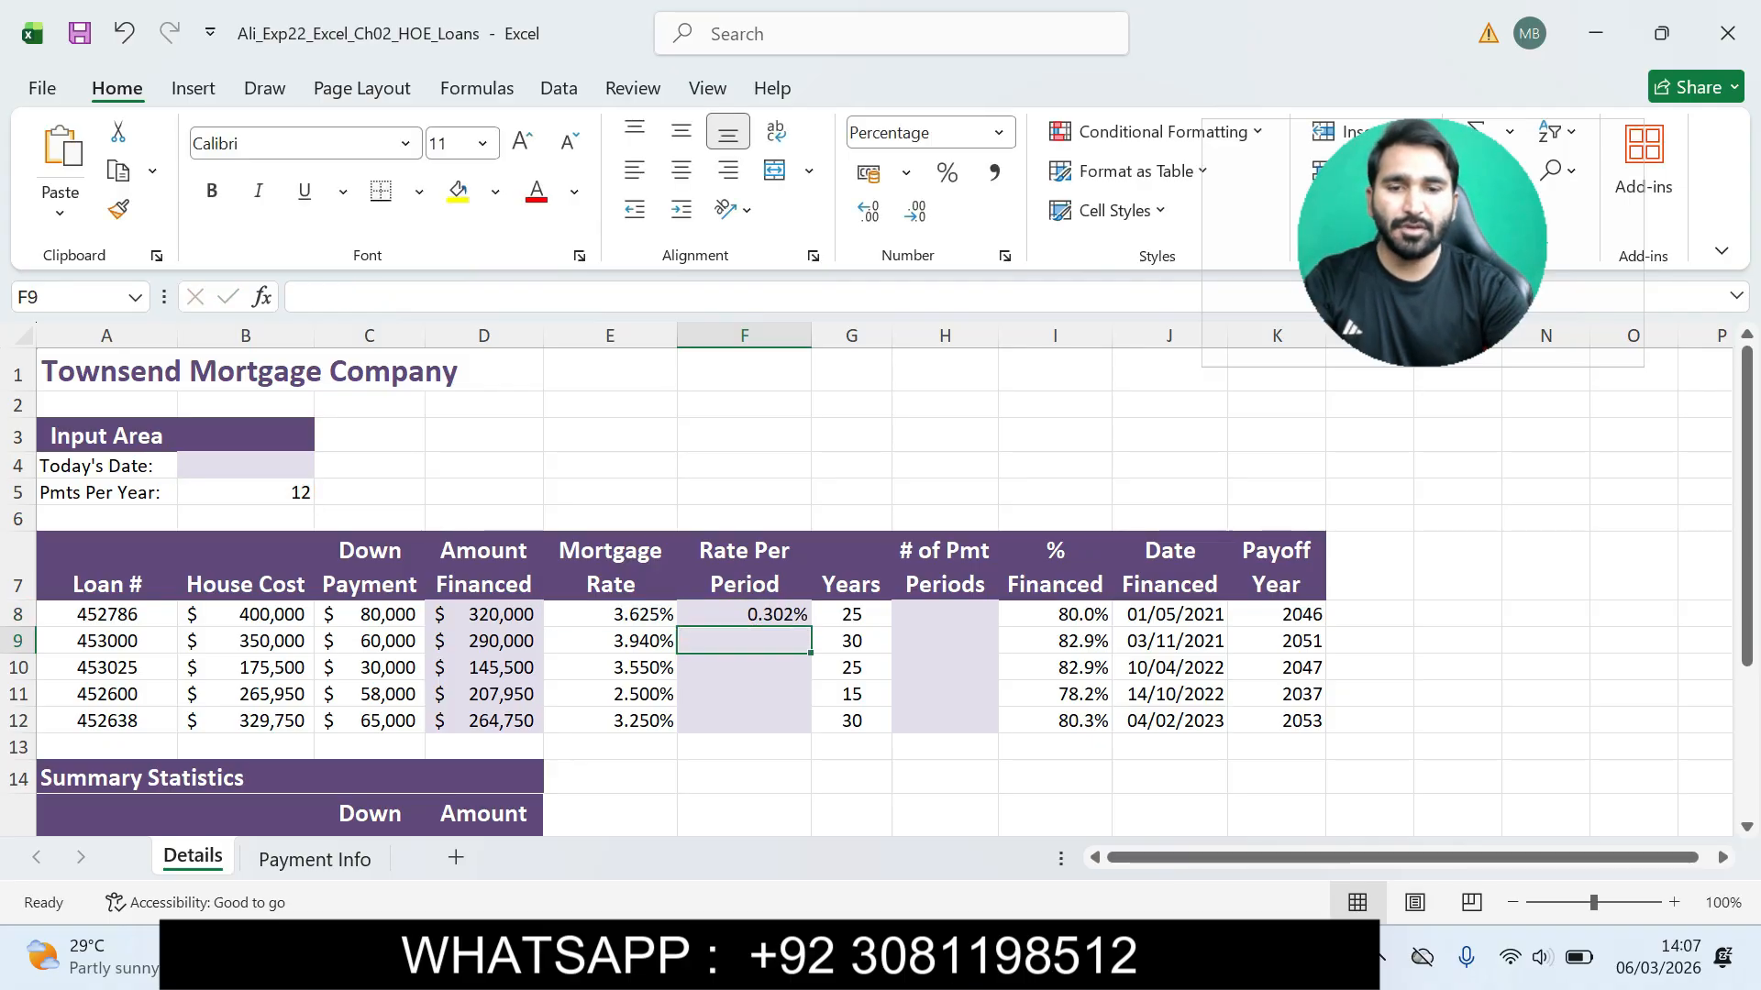
Step: Check step 3's copy instruction in Word, and fill the Rate Per Period formula from F8 down to F12 in Excel
key(Up)
key(alt+Tab)
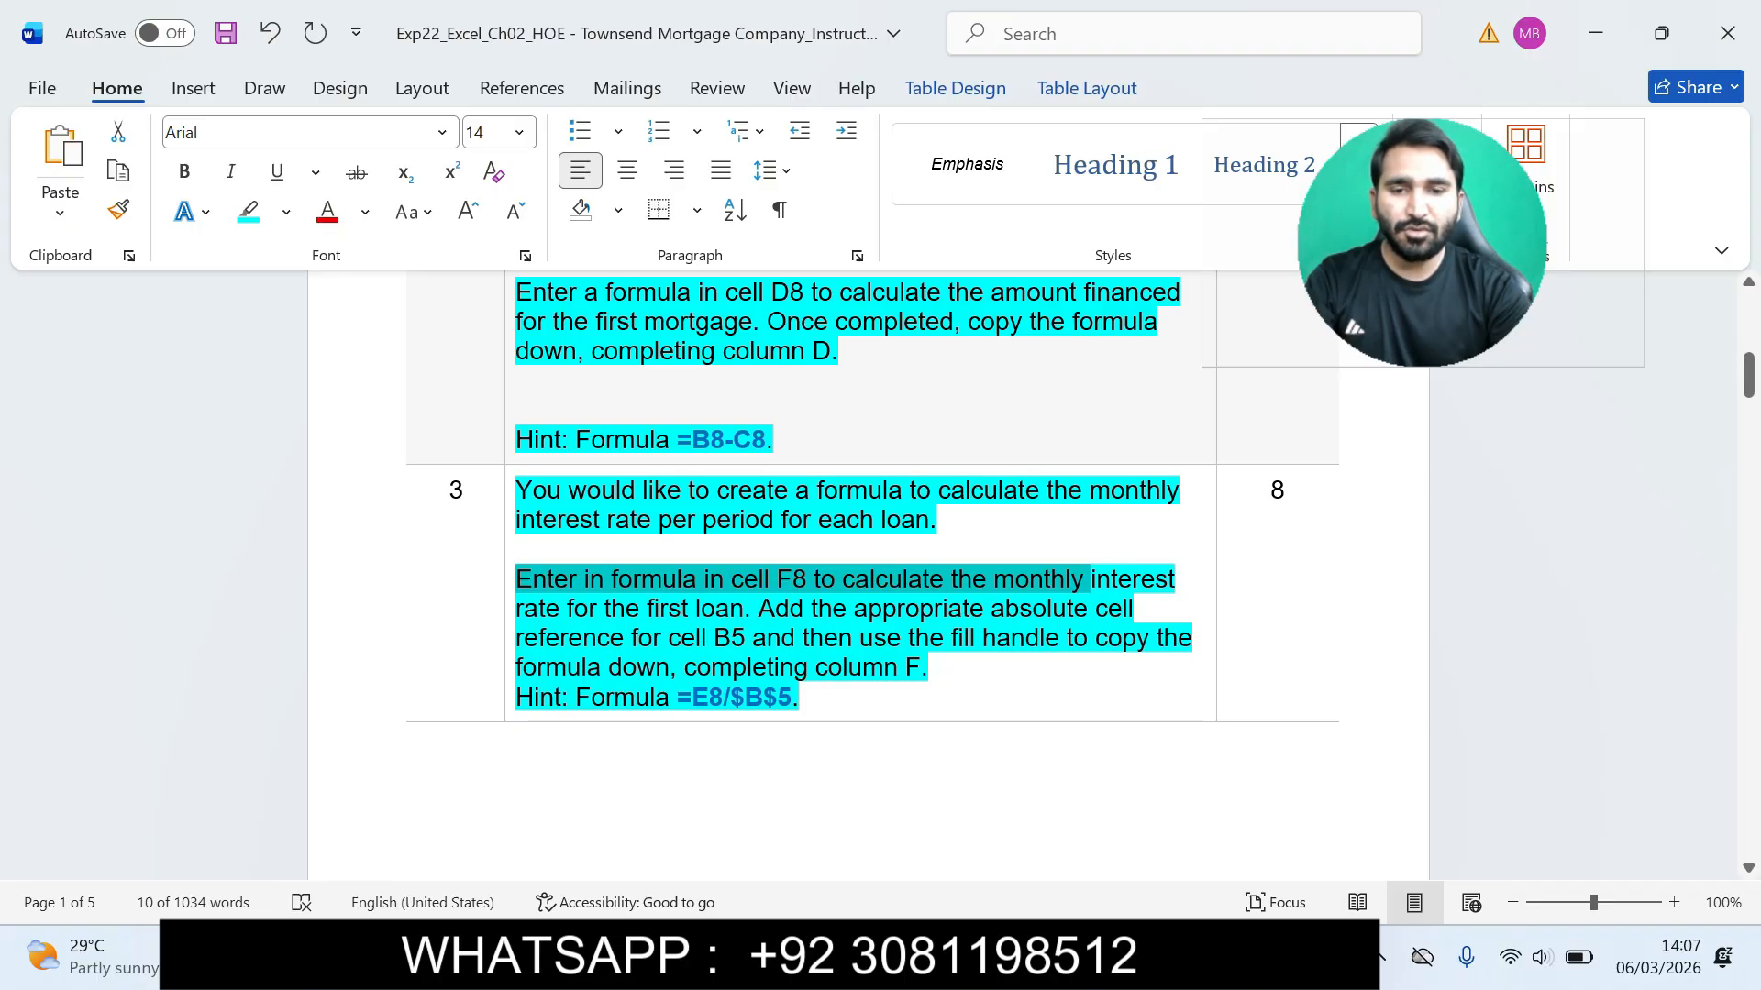
key(Right)
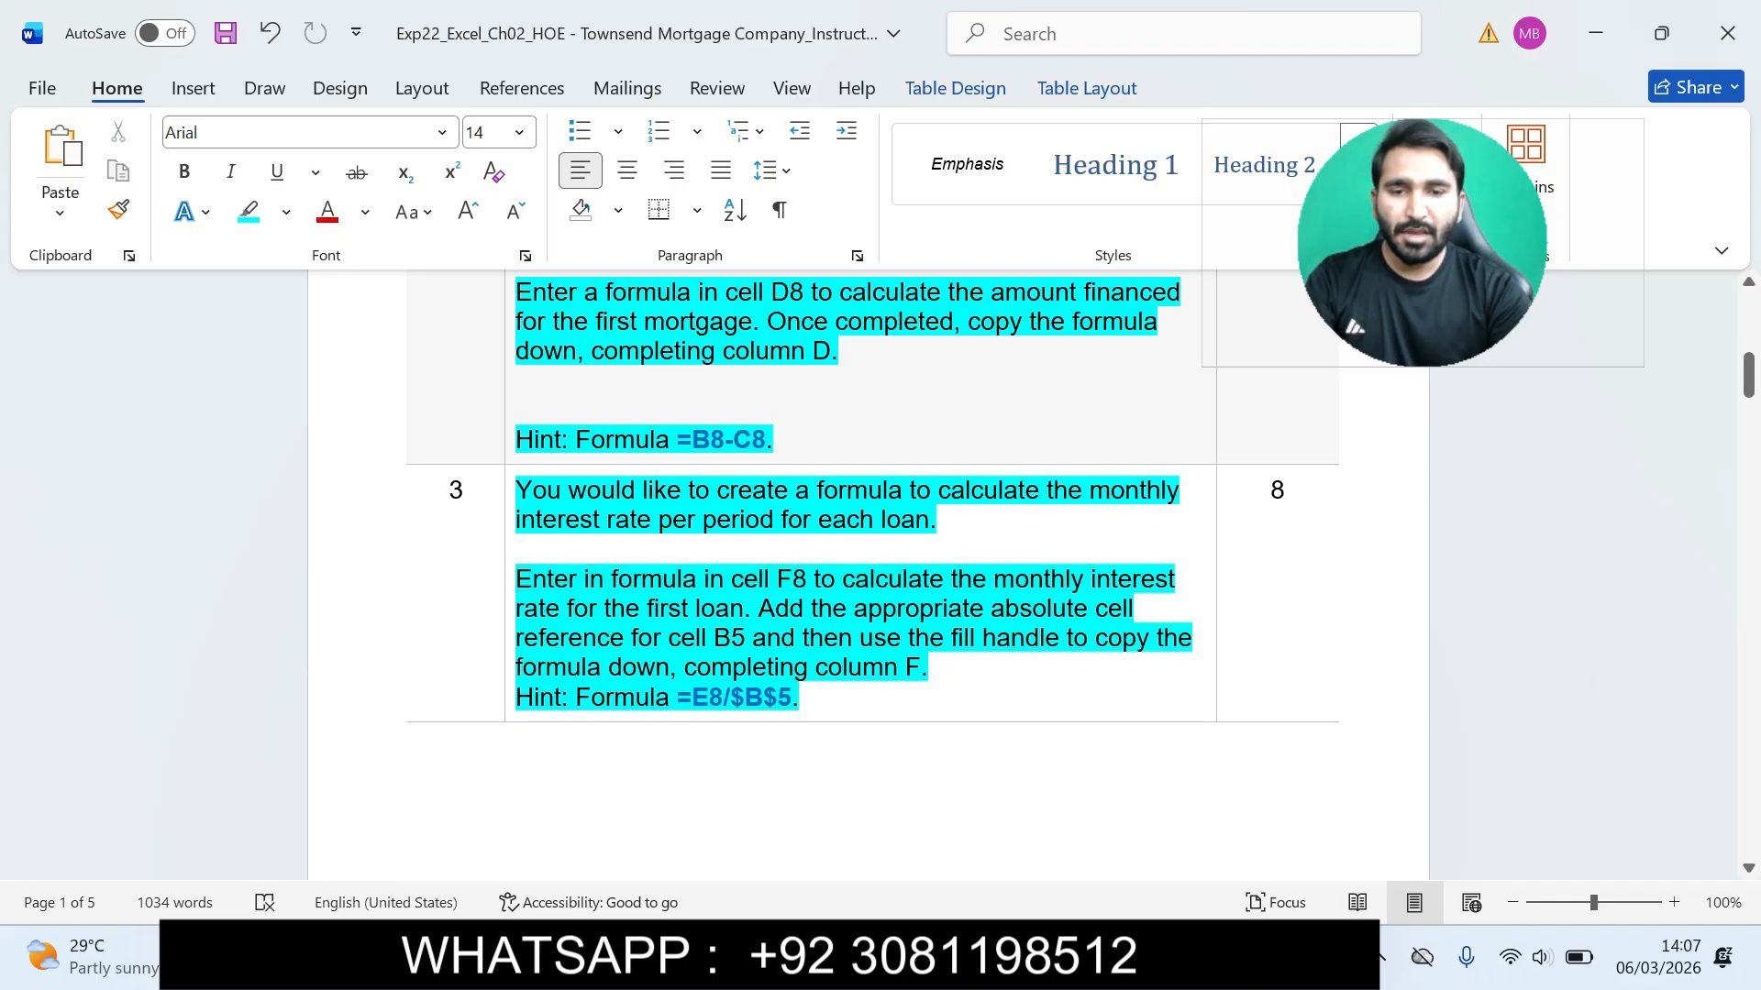
key(shift+Right)
key(shift+Right)
key(shift+Right)
key(shift+Right)
key(shift+Right)
key(shift+Right)
key(shift+Right)
key(shift+Right)
key(shift+Right)
key(shift+Right)
key(shift+Right)
key(shift+Right)
key(shift+Right)
key(shift+Right)
key(shift+Right)
key(shift+Right)
key(shift+Right)
key(shift+Right)
key(shift+Right)
key(shift+Right)
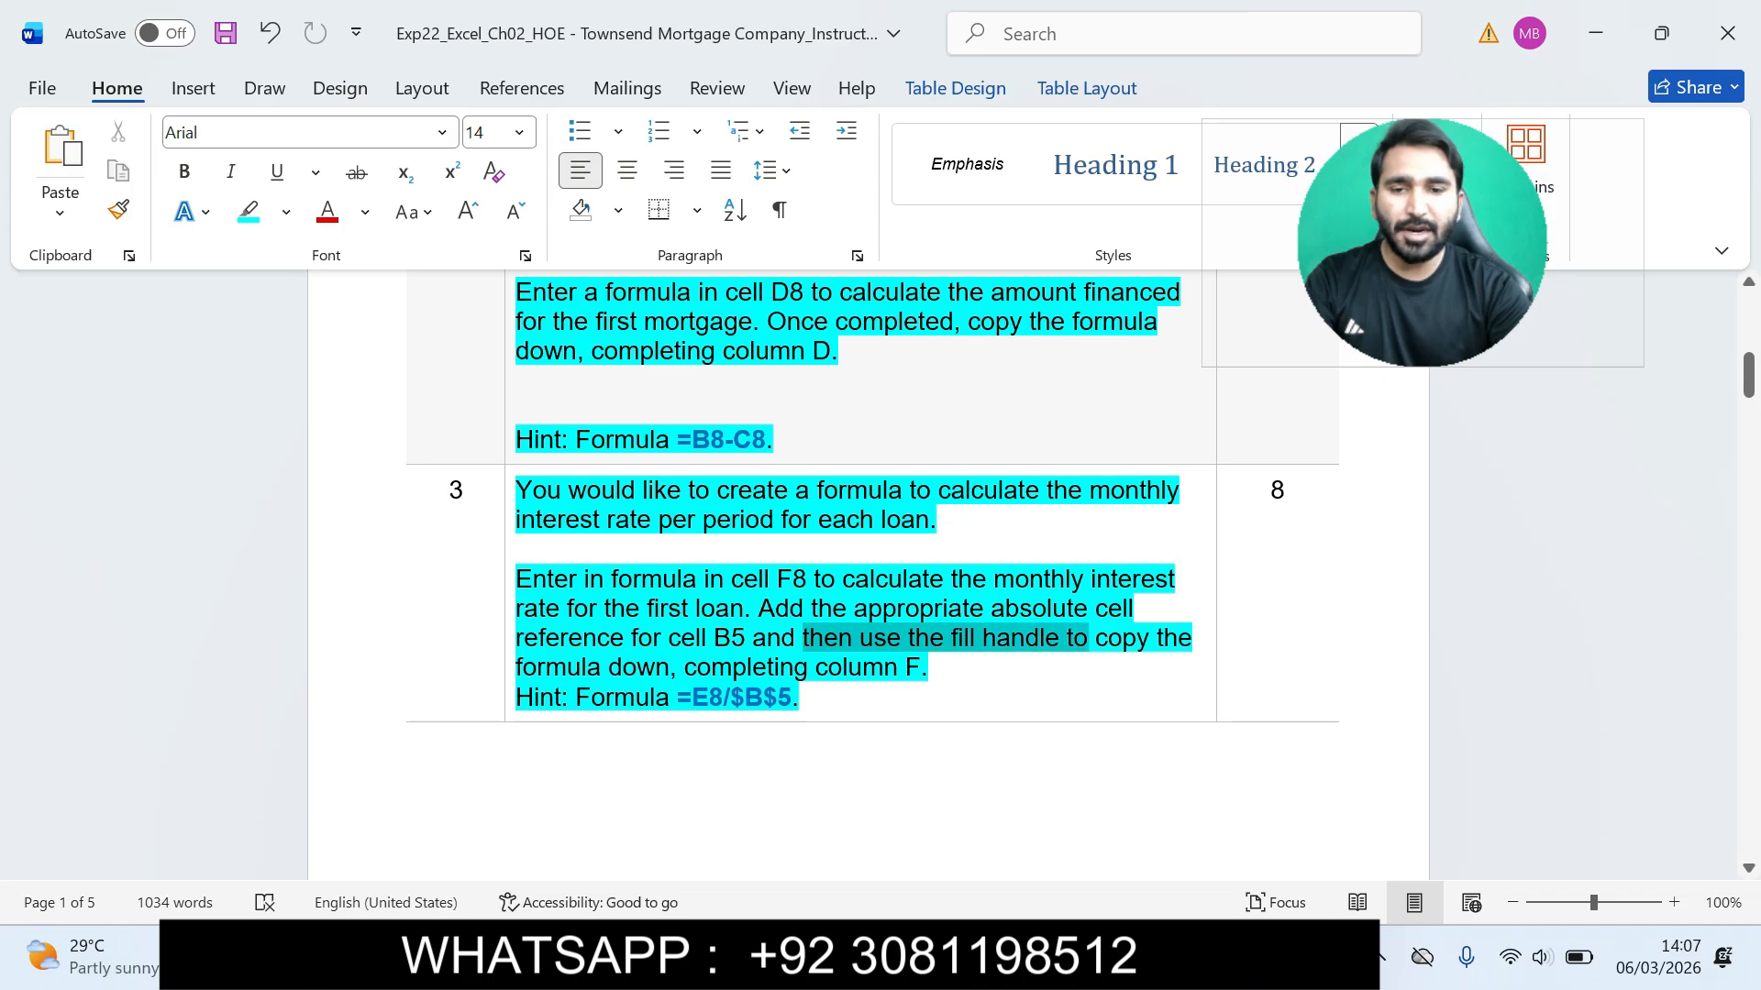
key(shift+Down)
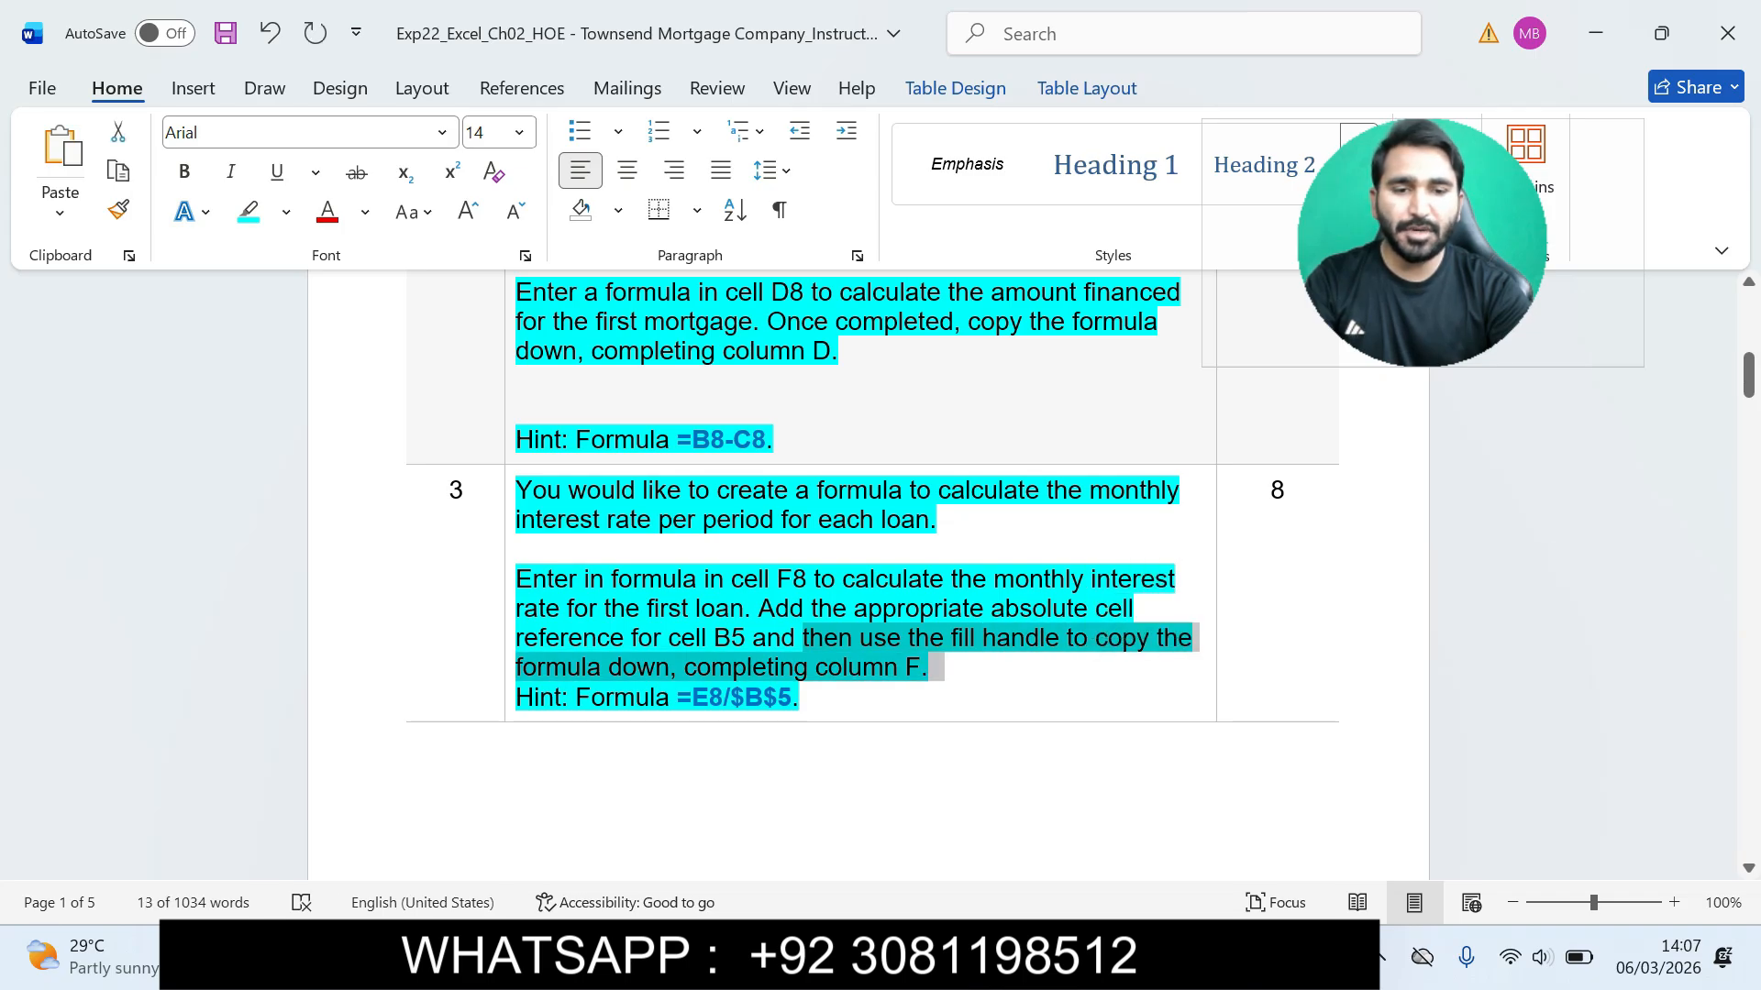
key(alt+Tab)
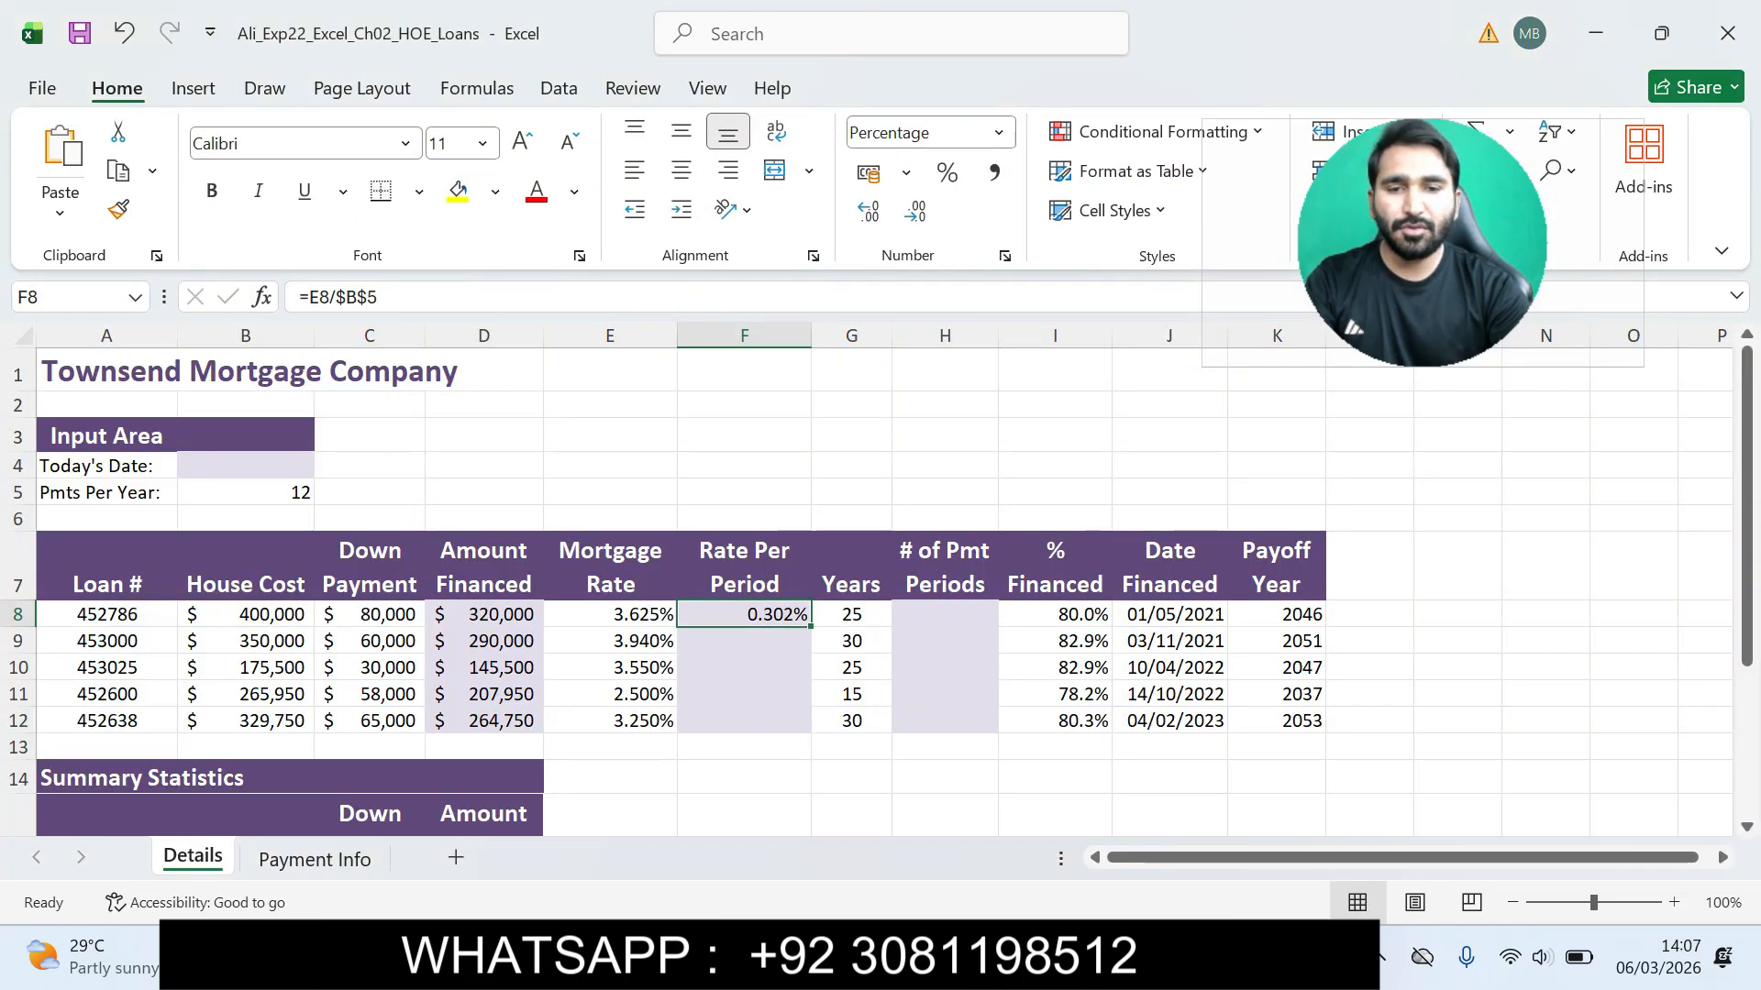
drag(811, 626, 810, 729)
click(1458, 569)
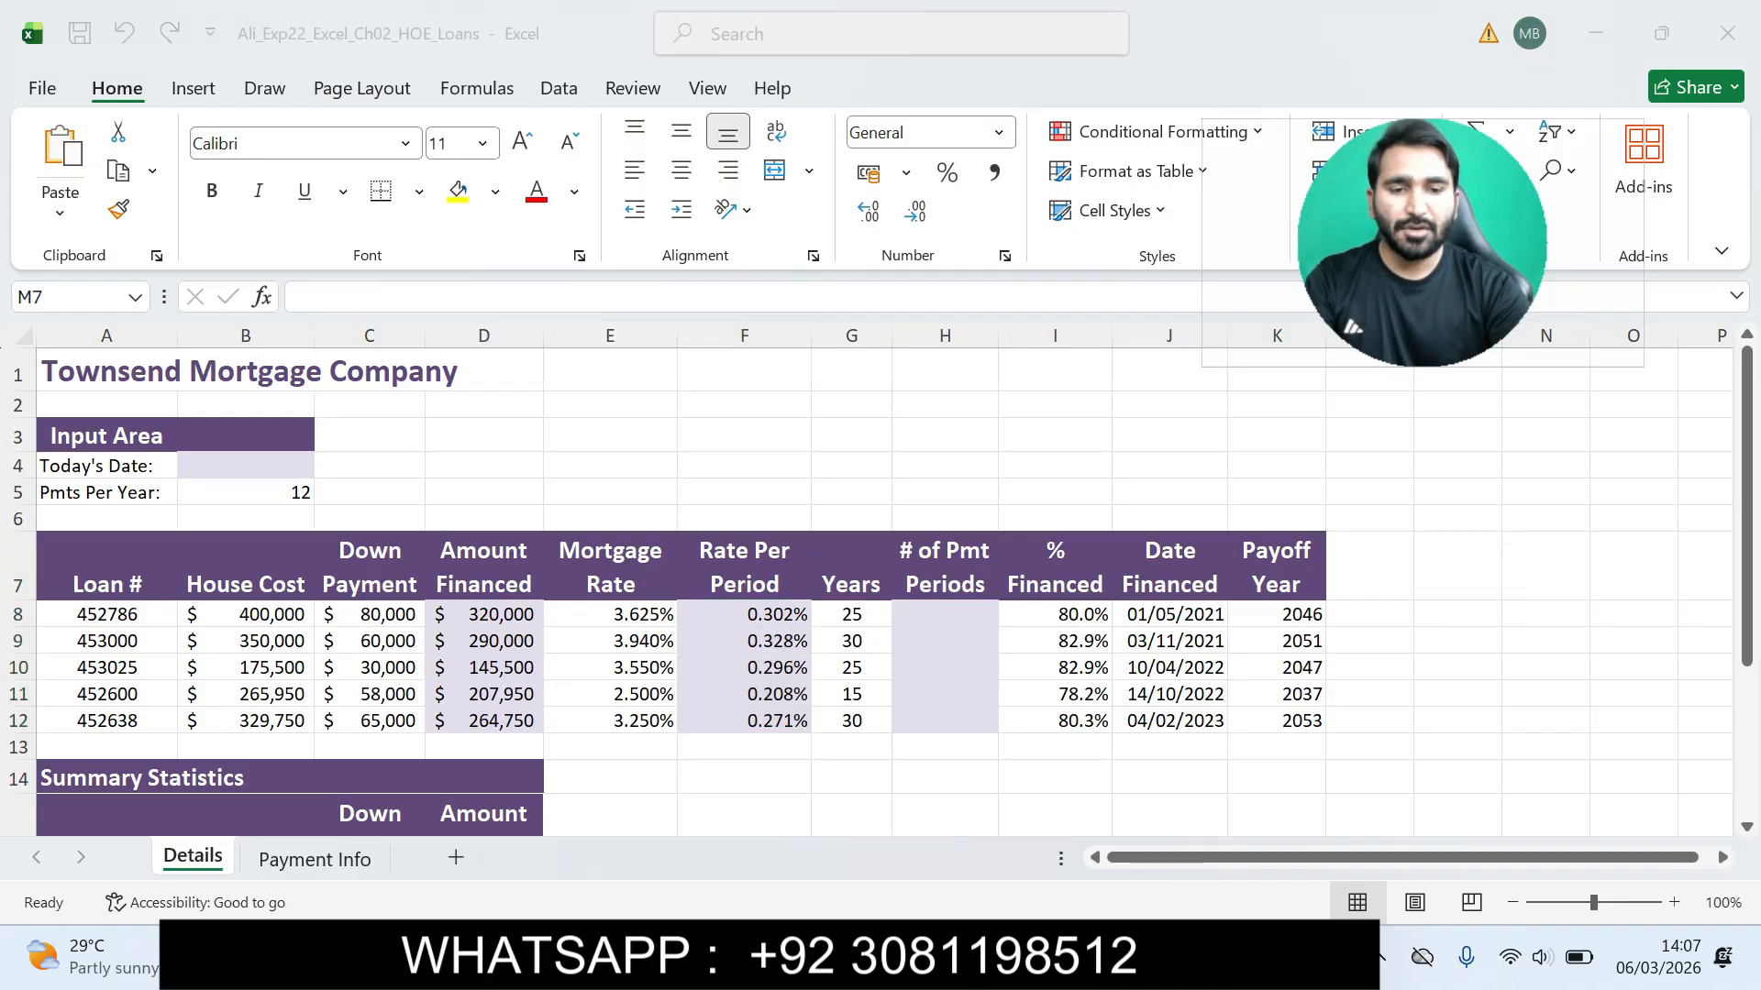
Step: Switch back to Word and highlight the whole step 4 instruction, including its formula hint, in turquoise
key(alt+Tab)
drag(1748, 376, 1748, 428)
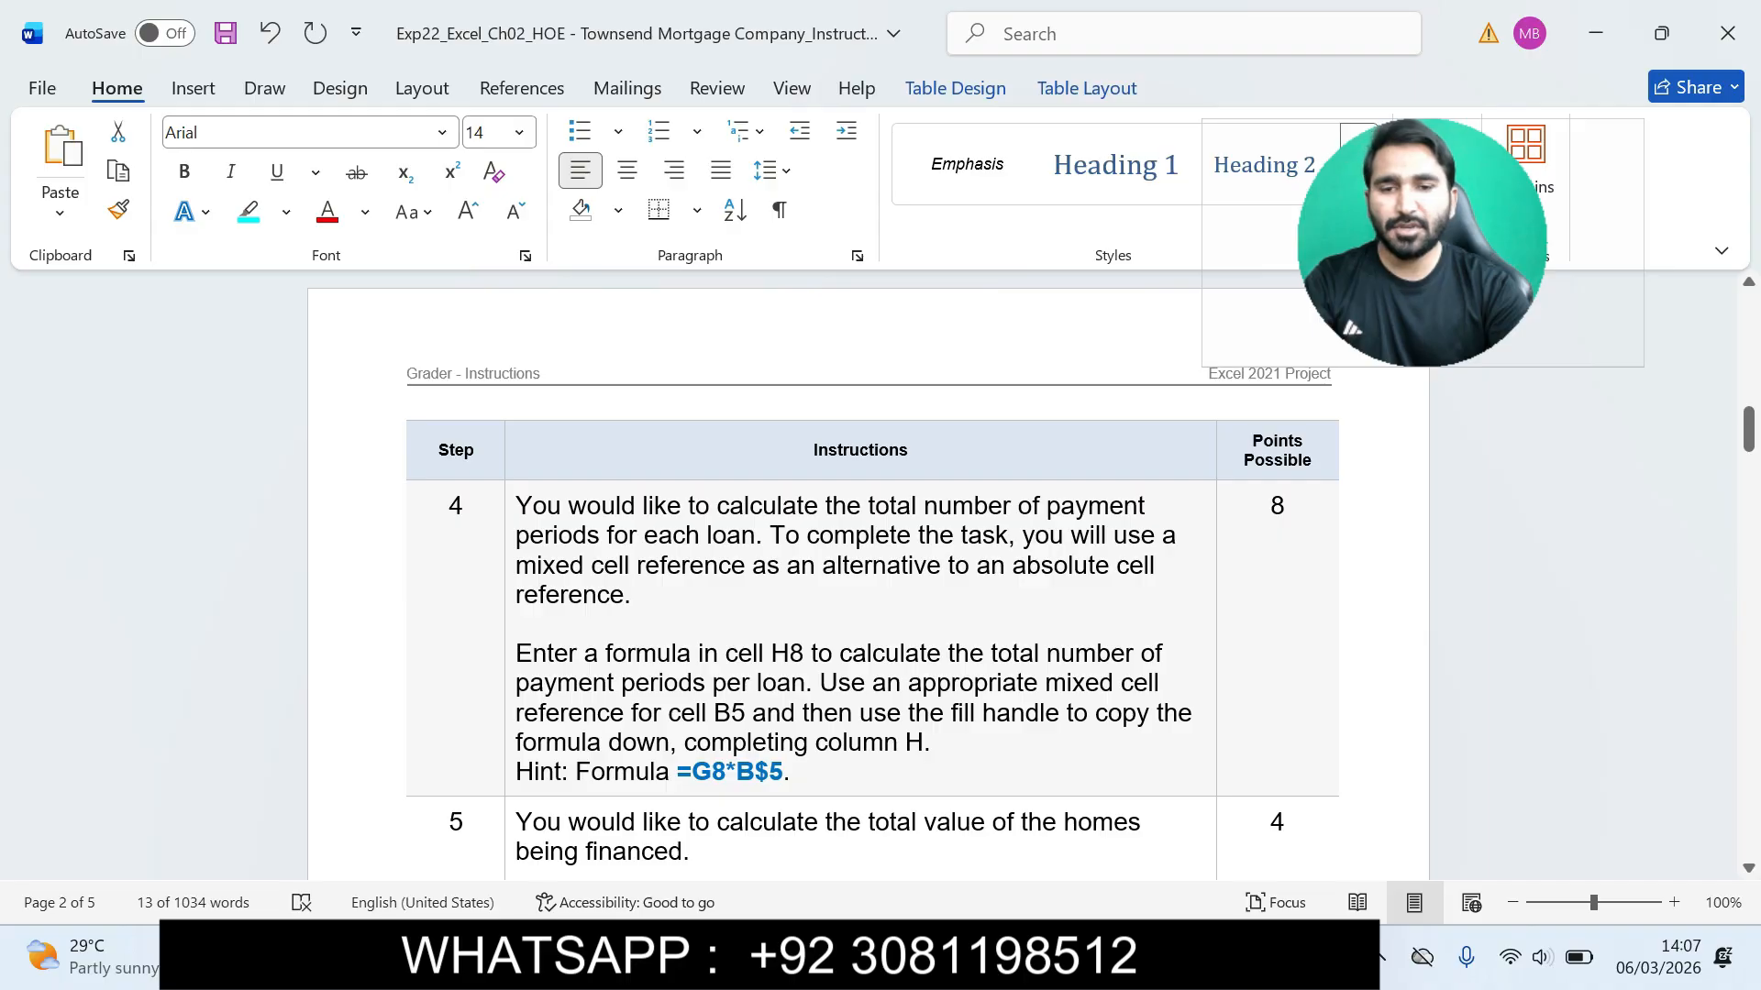
drag(516, 505, 790, 771)
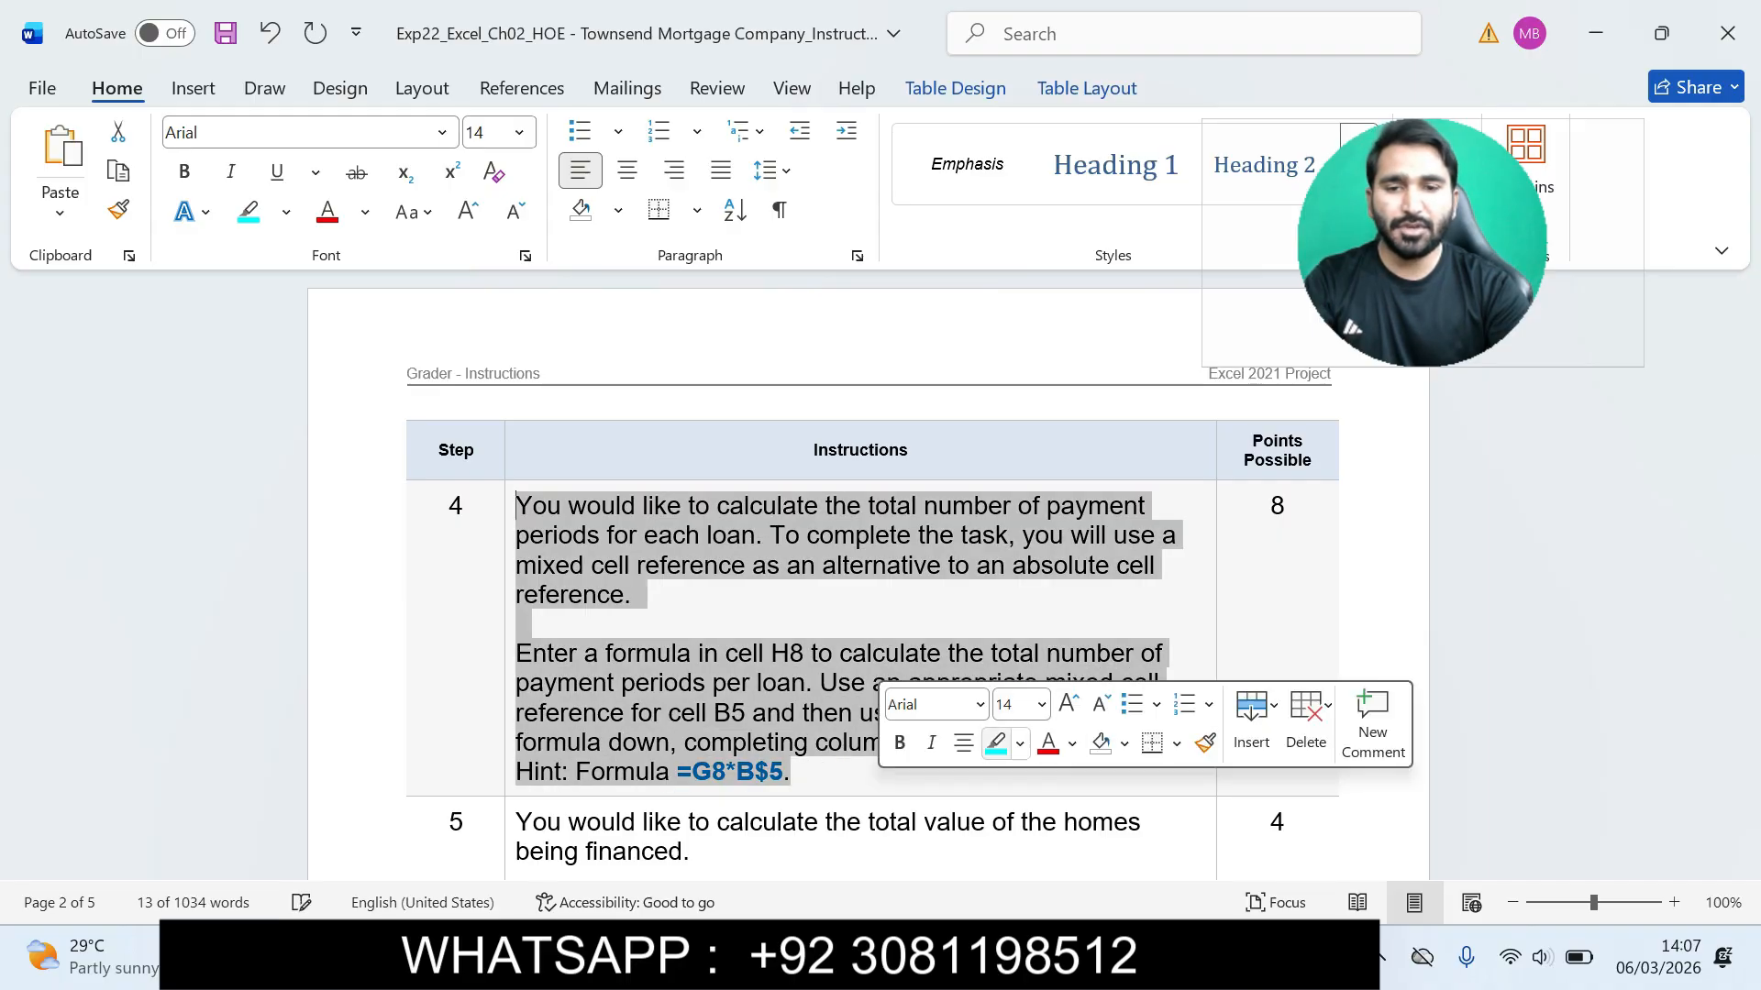
click(995, 743)
click(1276, 642)
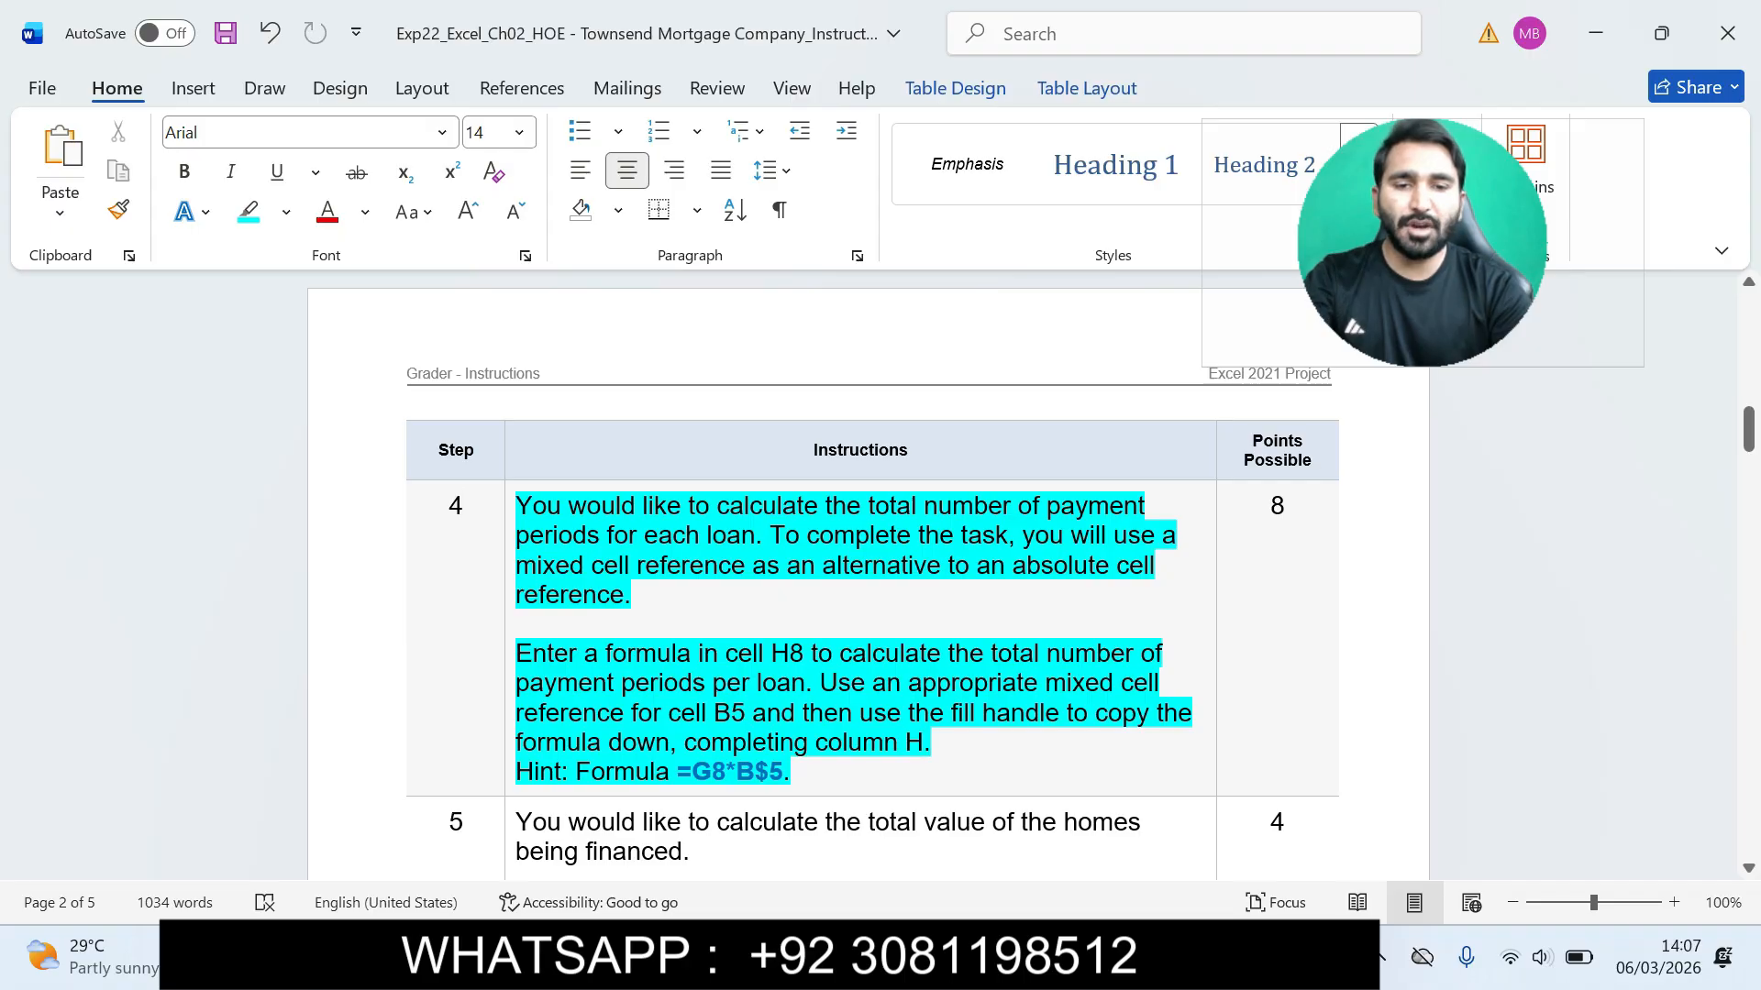
click(463, 506)
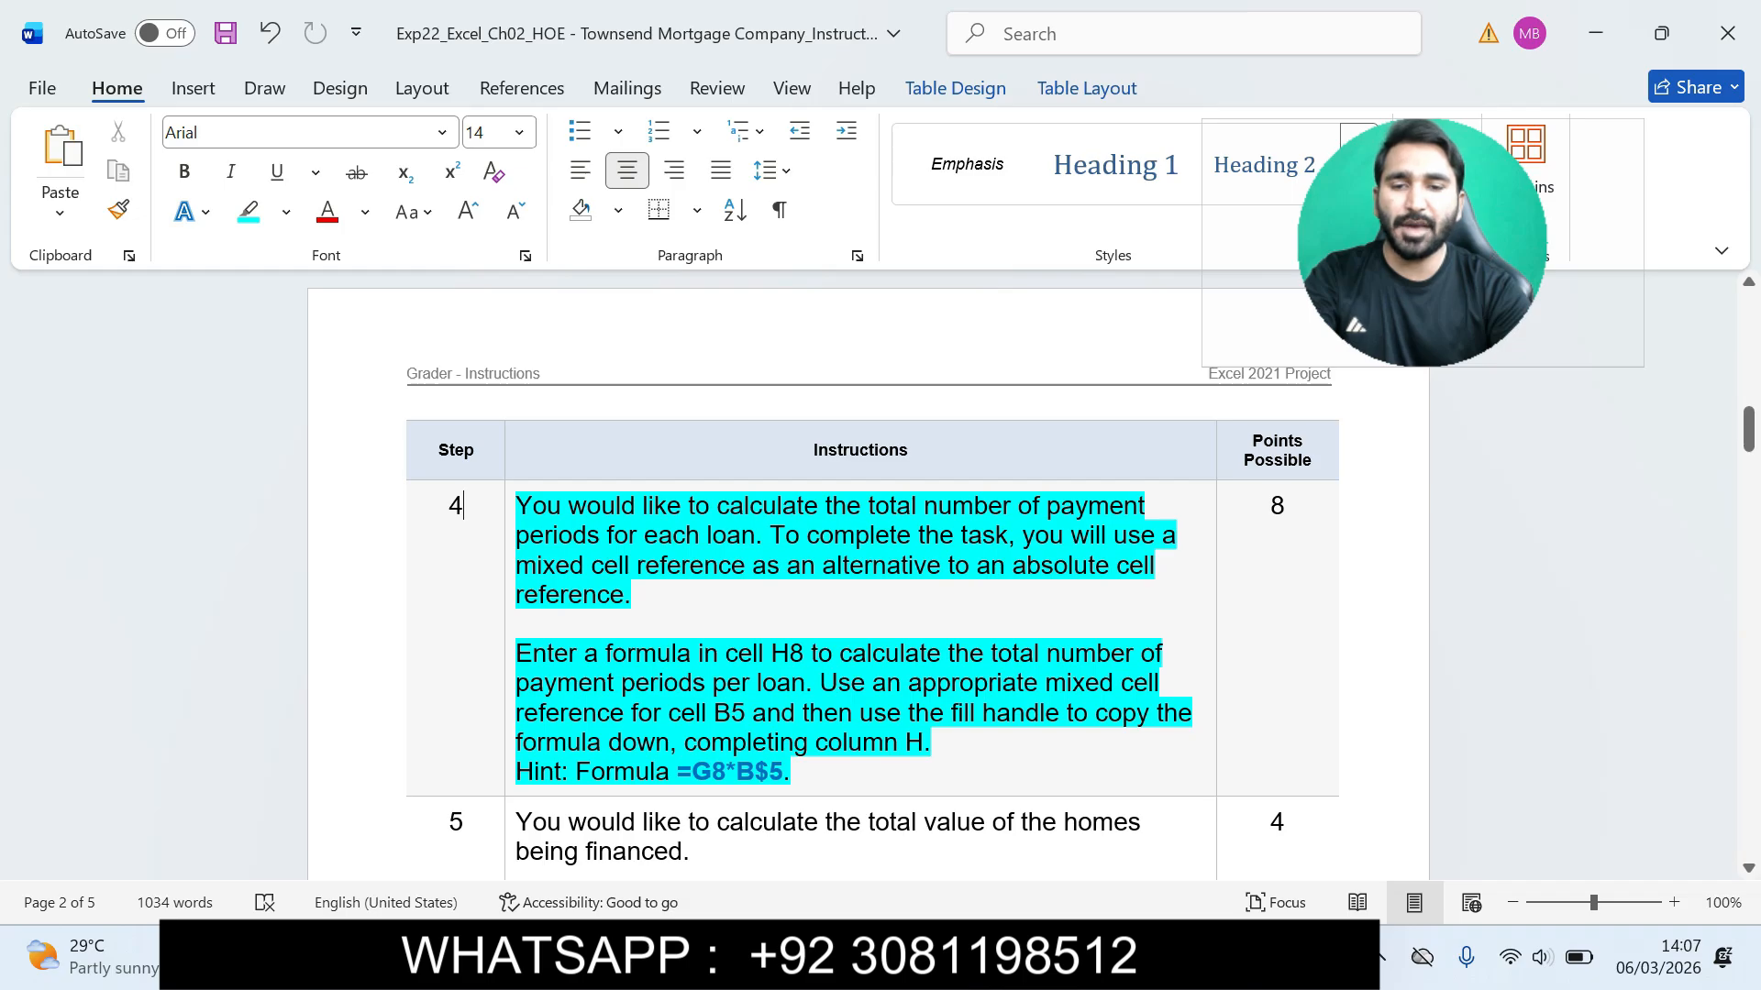
Step: Following step 4 and its hint in Word, switch to Excel and enter the formula =G8*B$5 in cell H8 of the Details sheet
drag(691, 771, 784, 772)
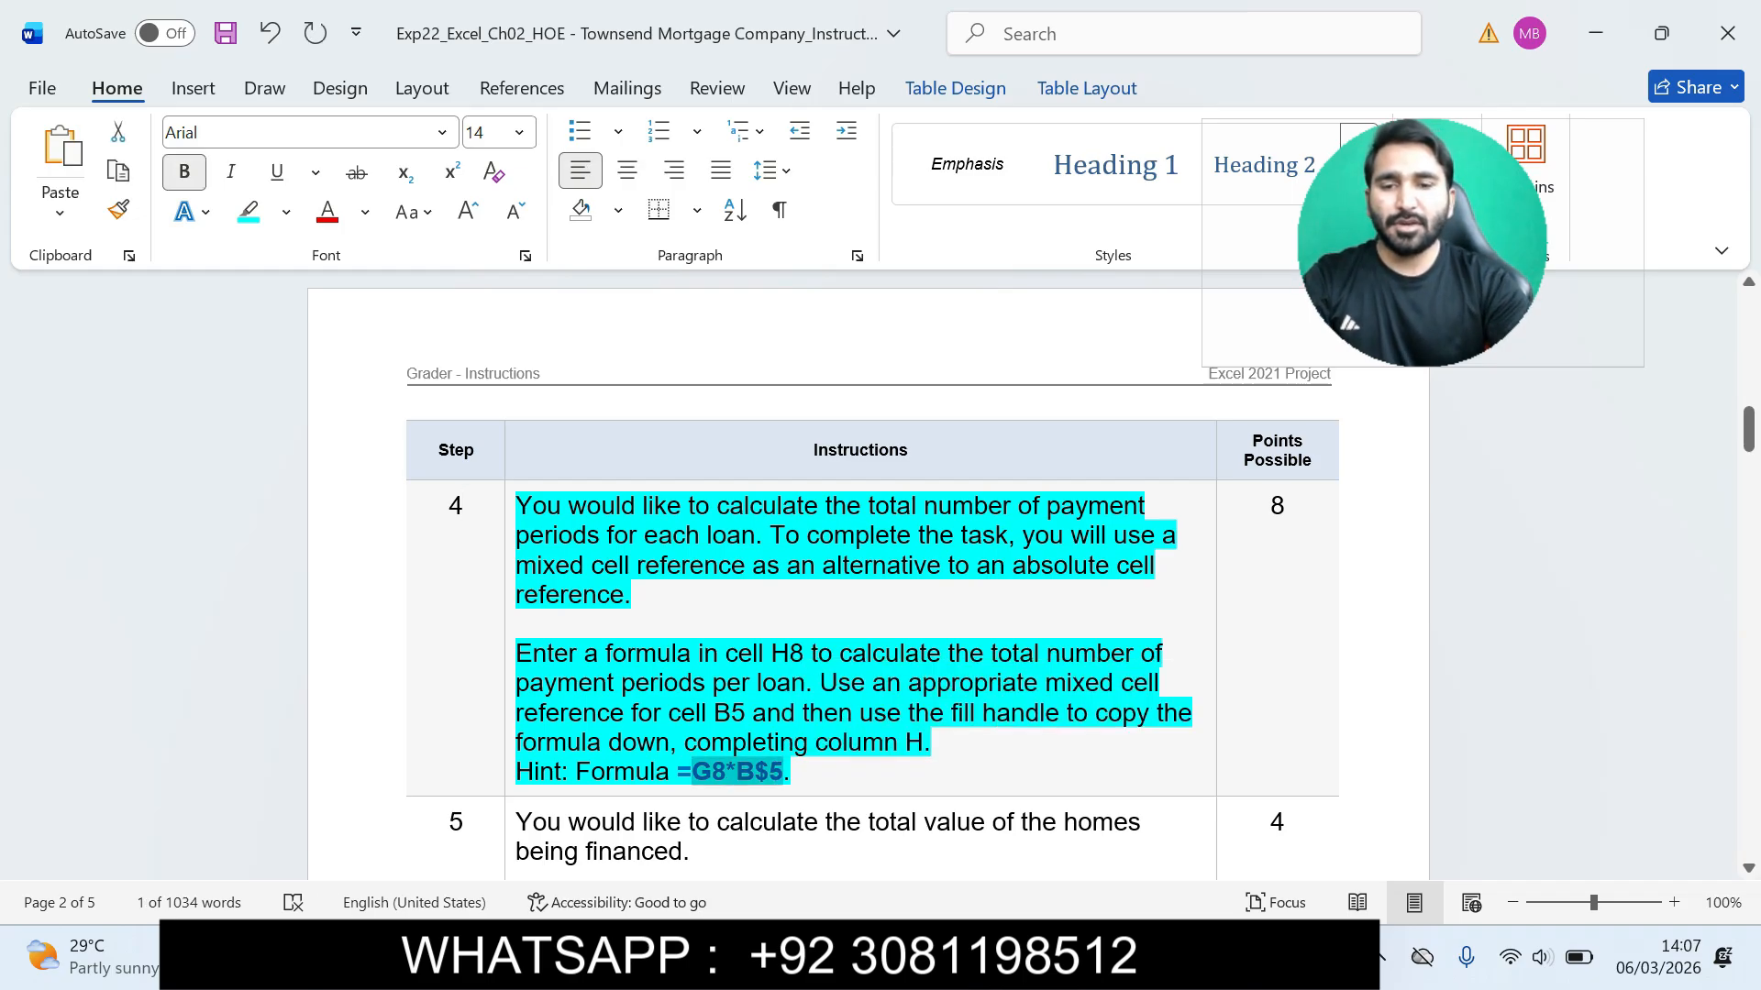
drag(515, 653, 1163, 684)
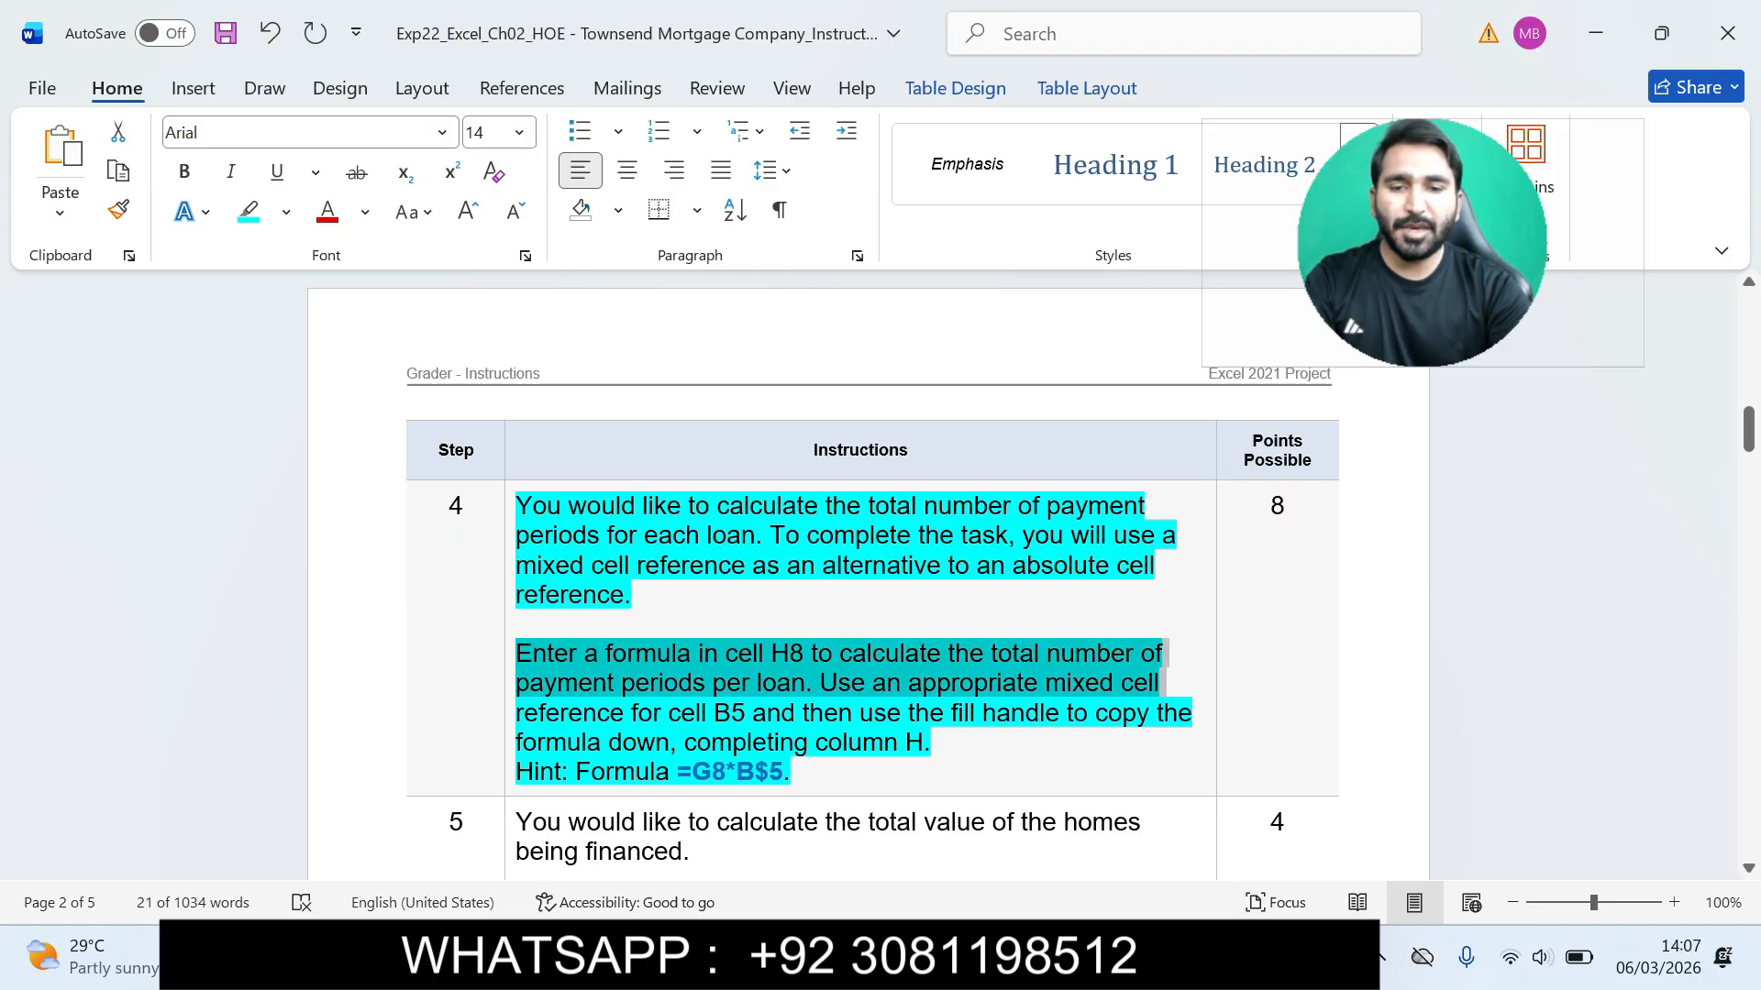
click(1247, 867)
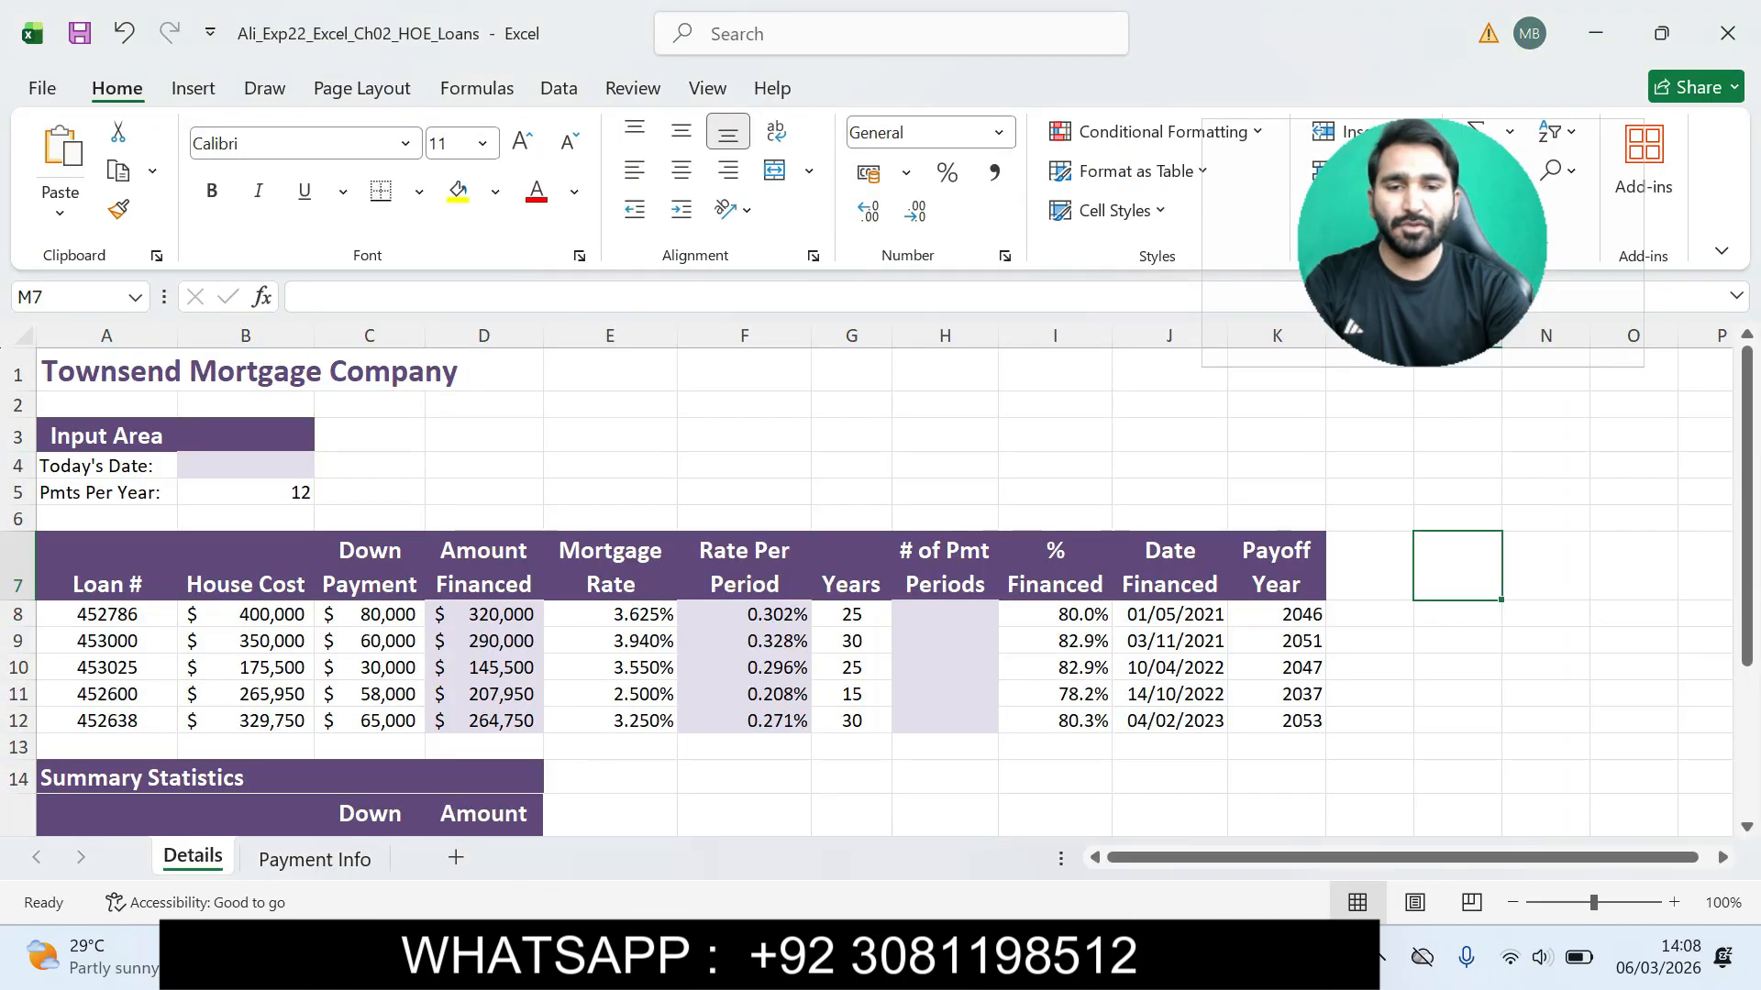
click(945, 614)
text(=)
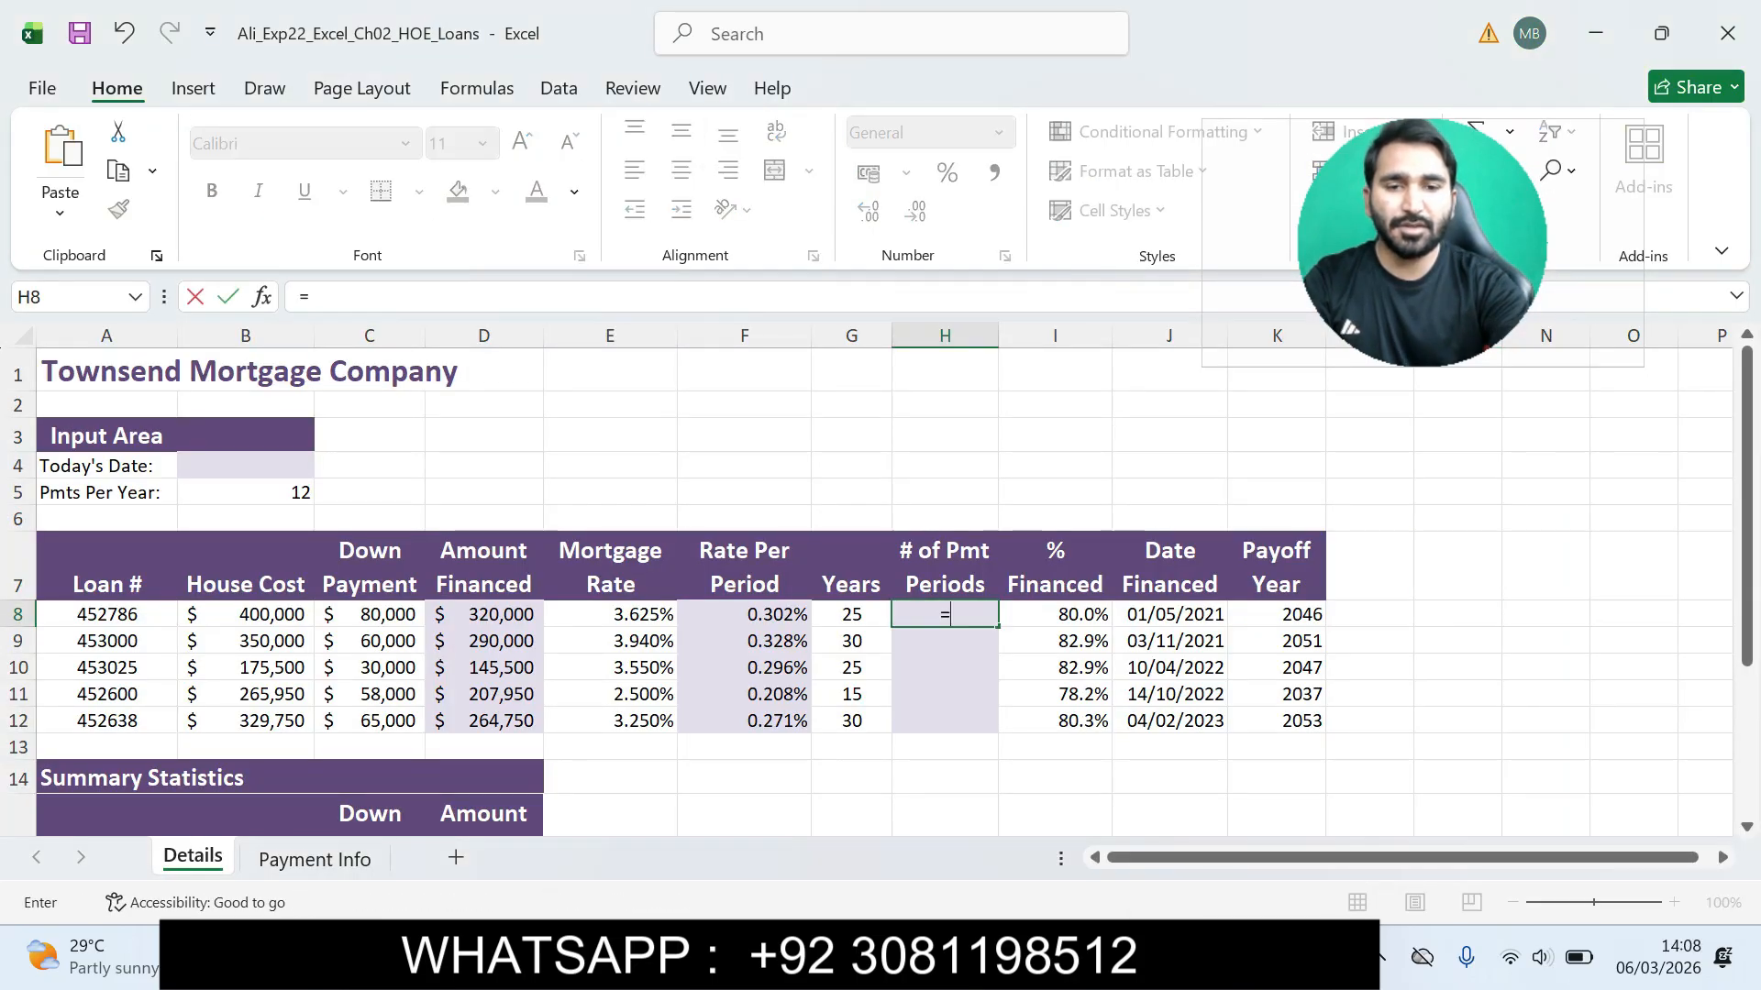
text(G8*B$5)
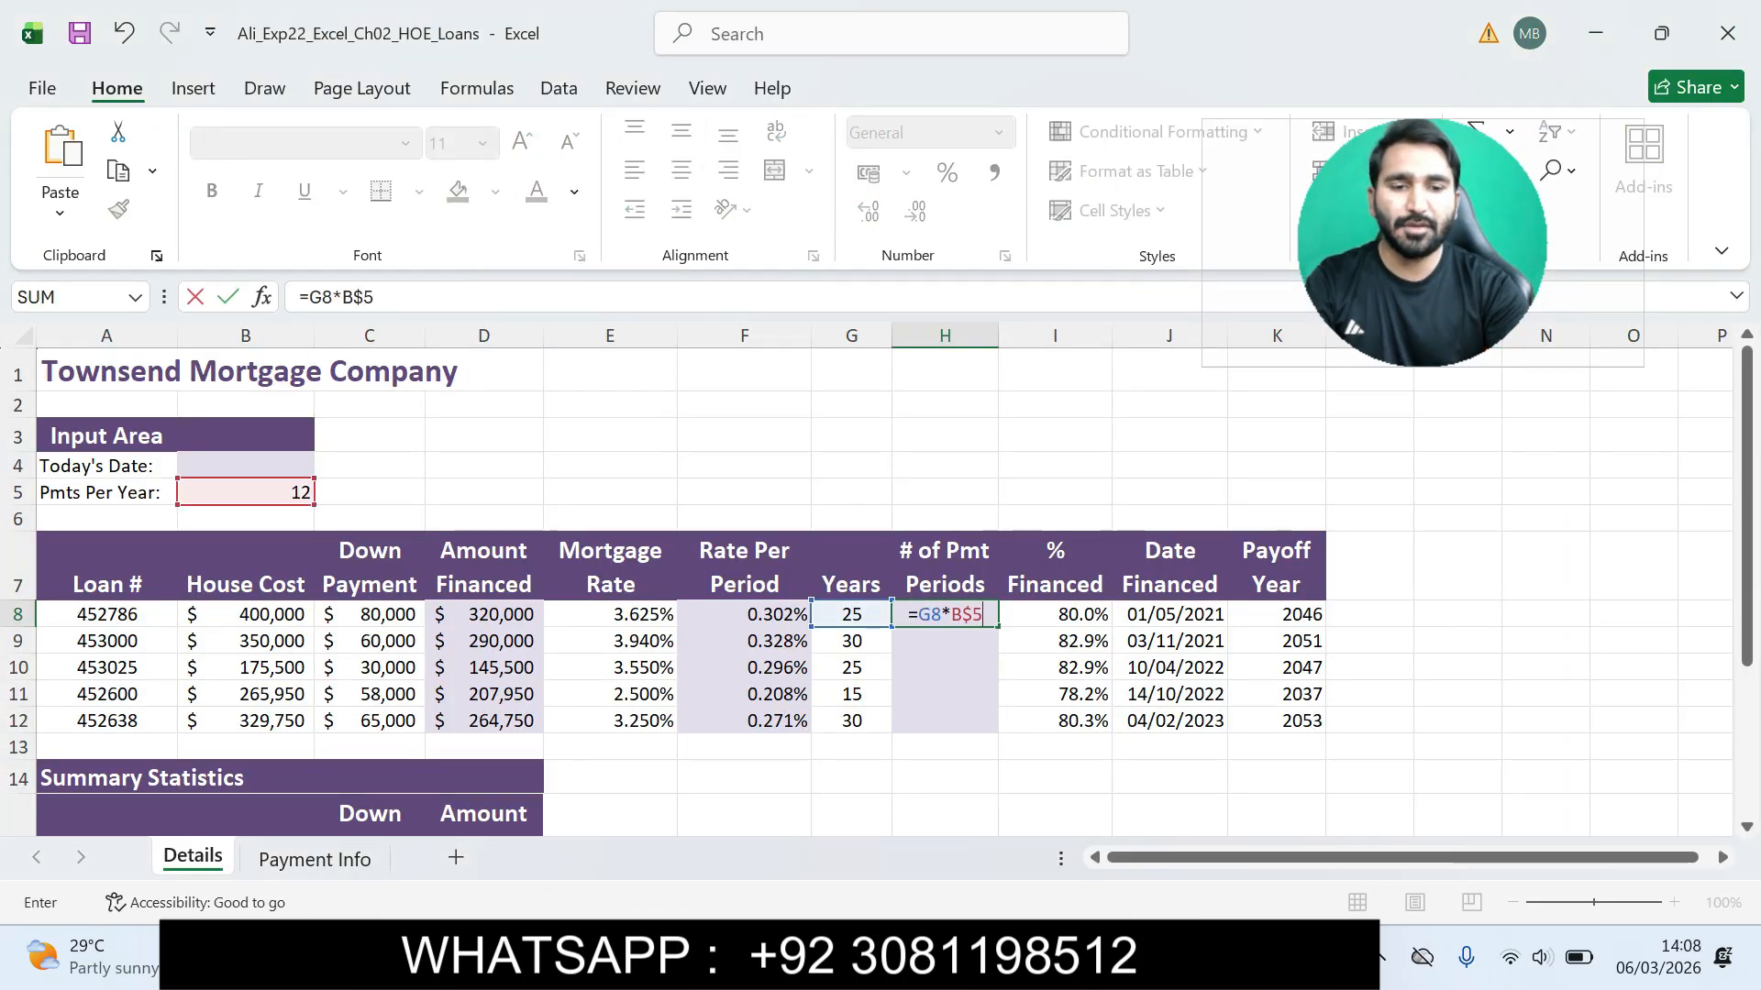
key(alt+Tab)
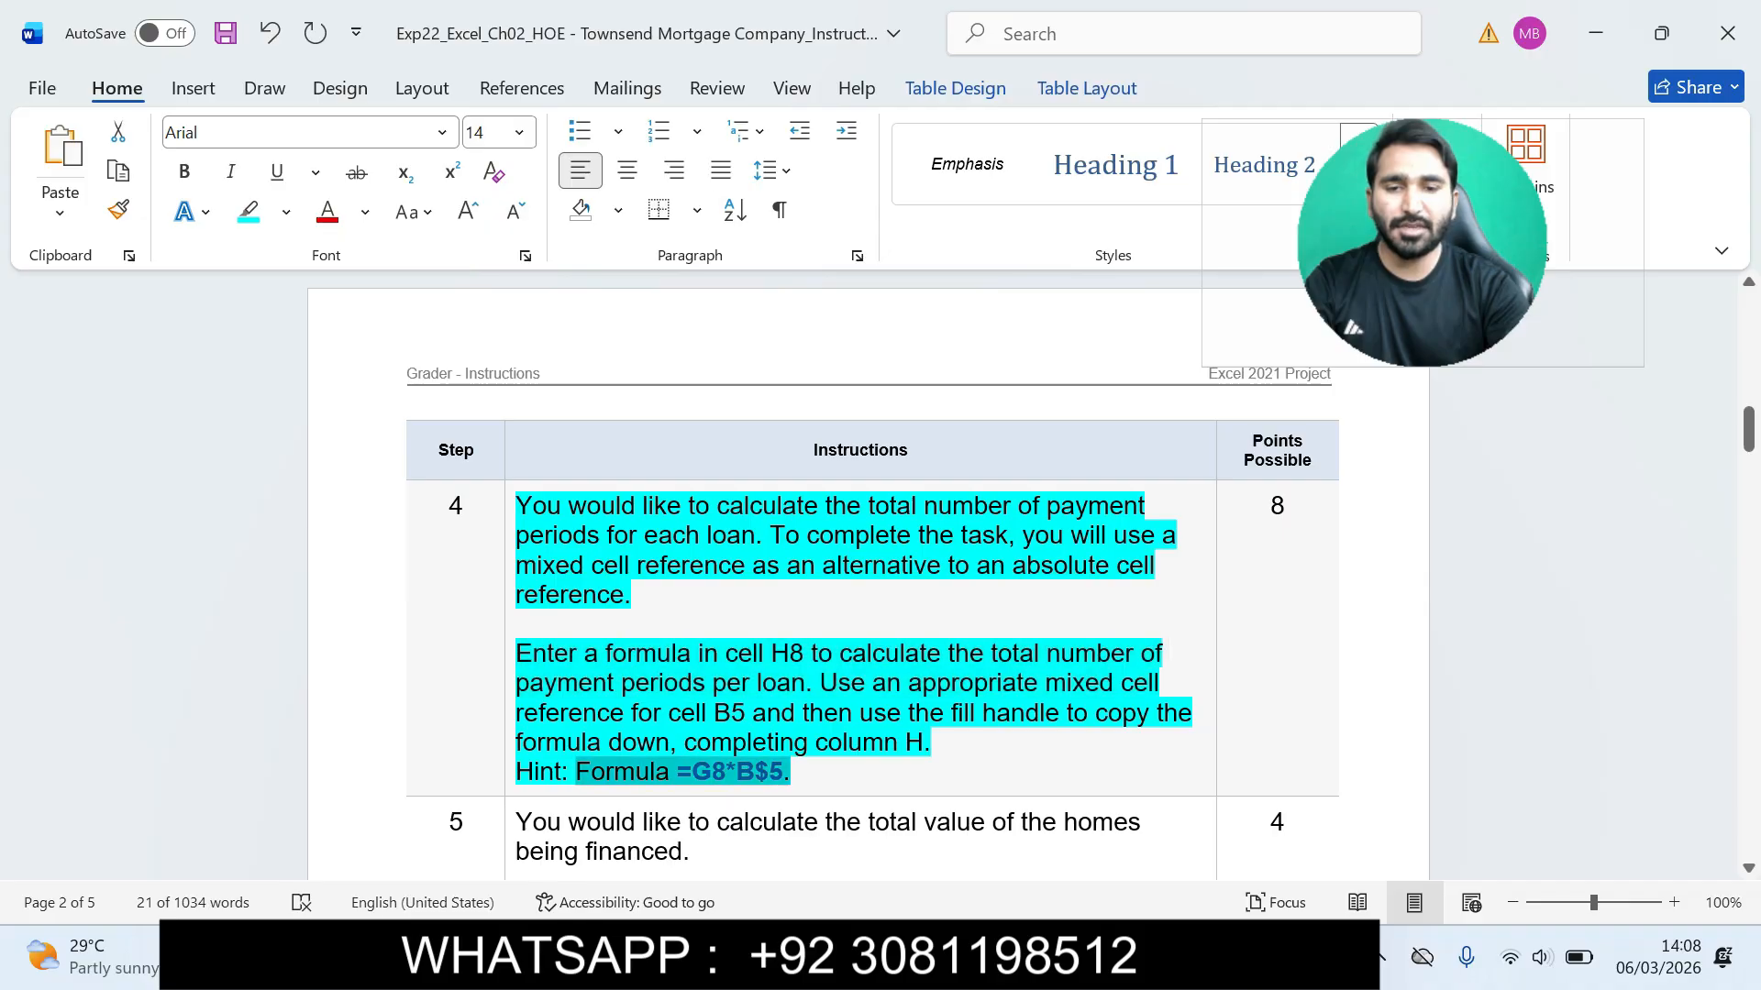
mouse_move(1257, 968)
click(1257, 826)
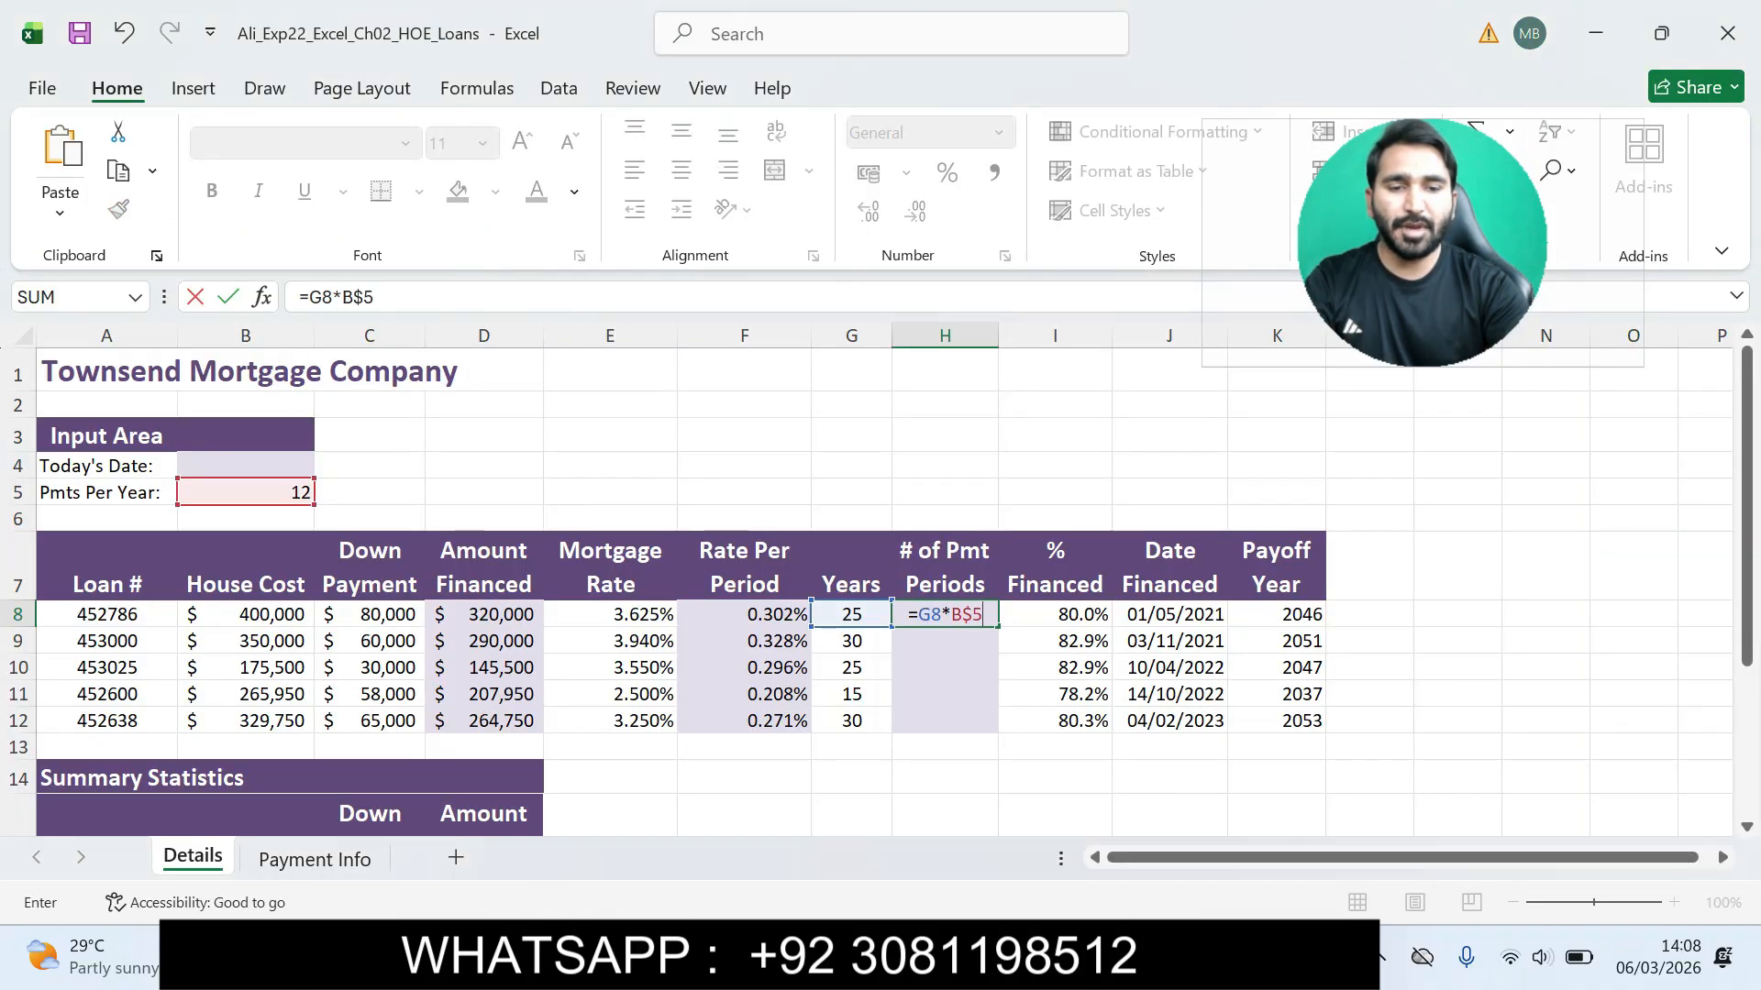
key(Return)
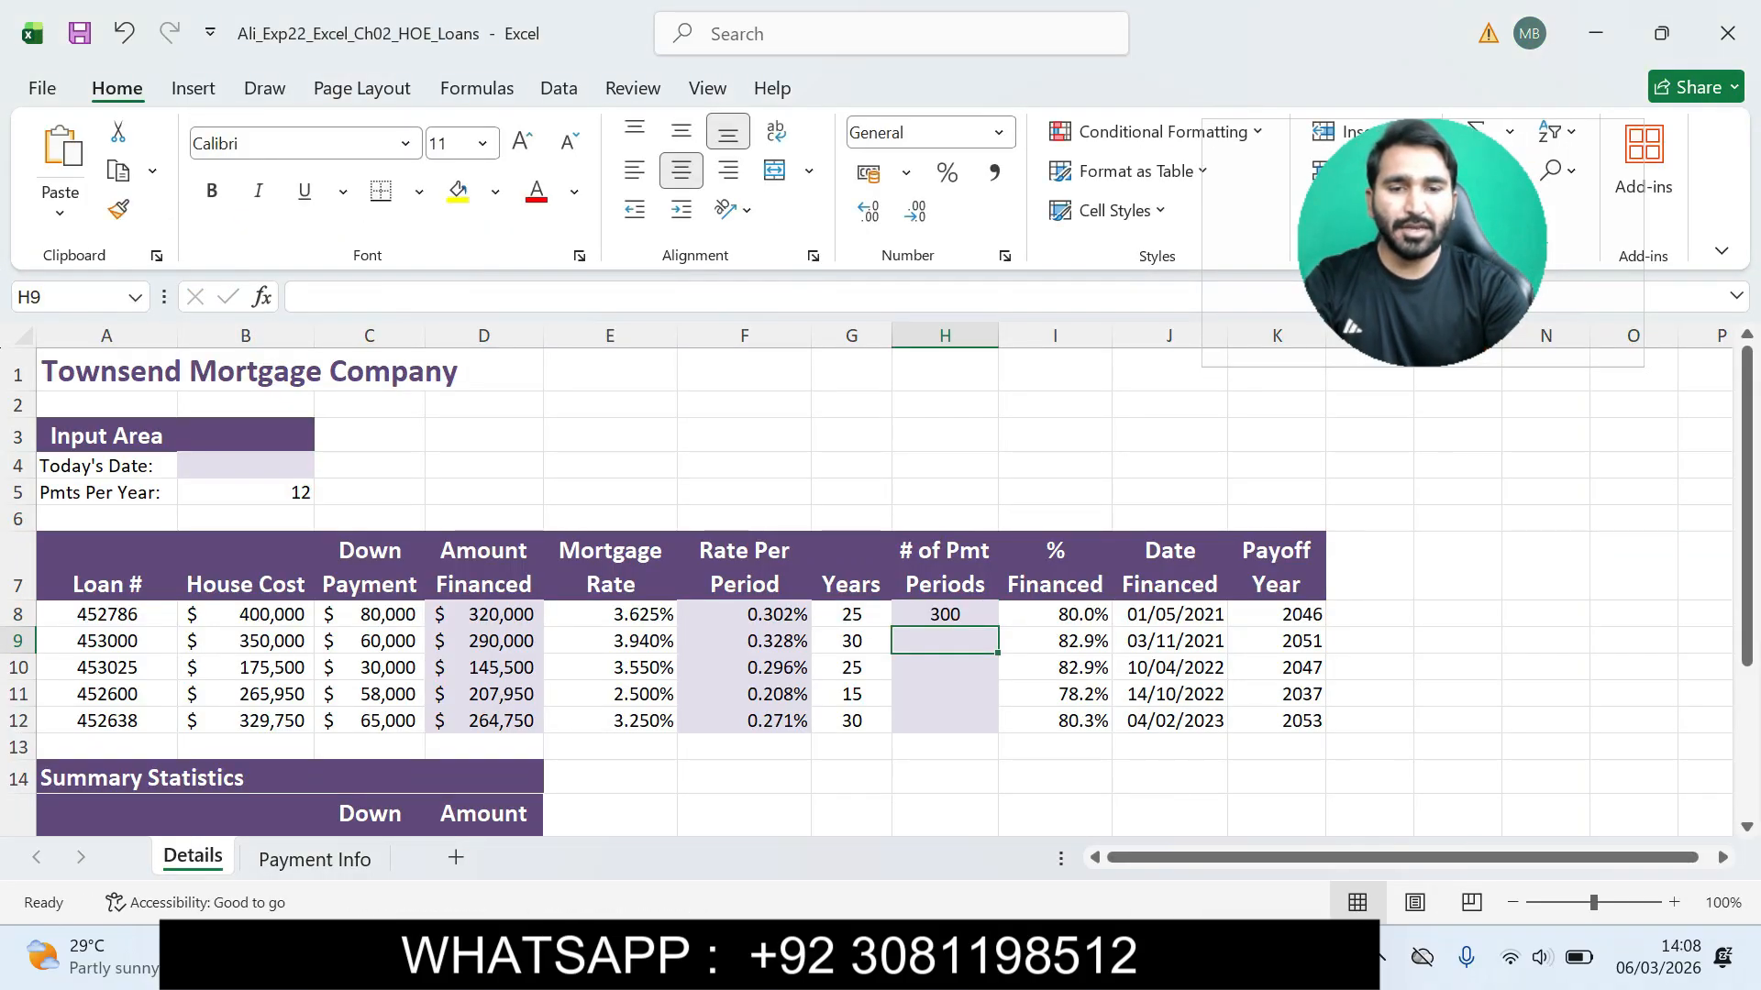
Step: Check step 4's copy instruction in Word, and fill the # of Pmt Periods formula from H8 down to H12 in Excel
click(945, 614)
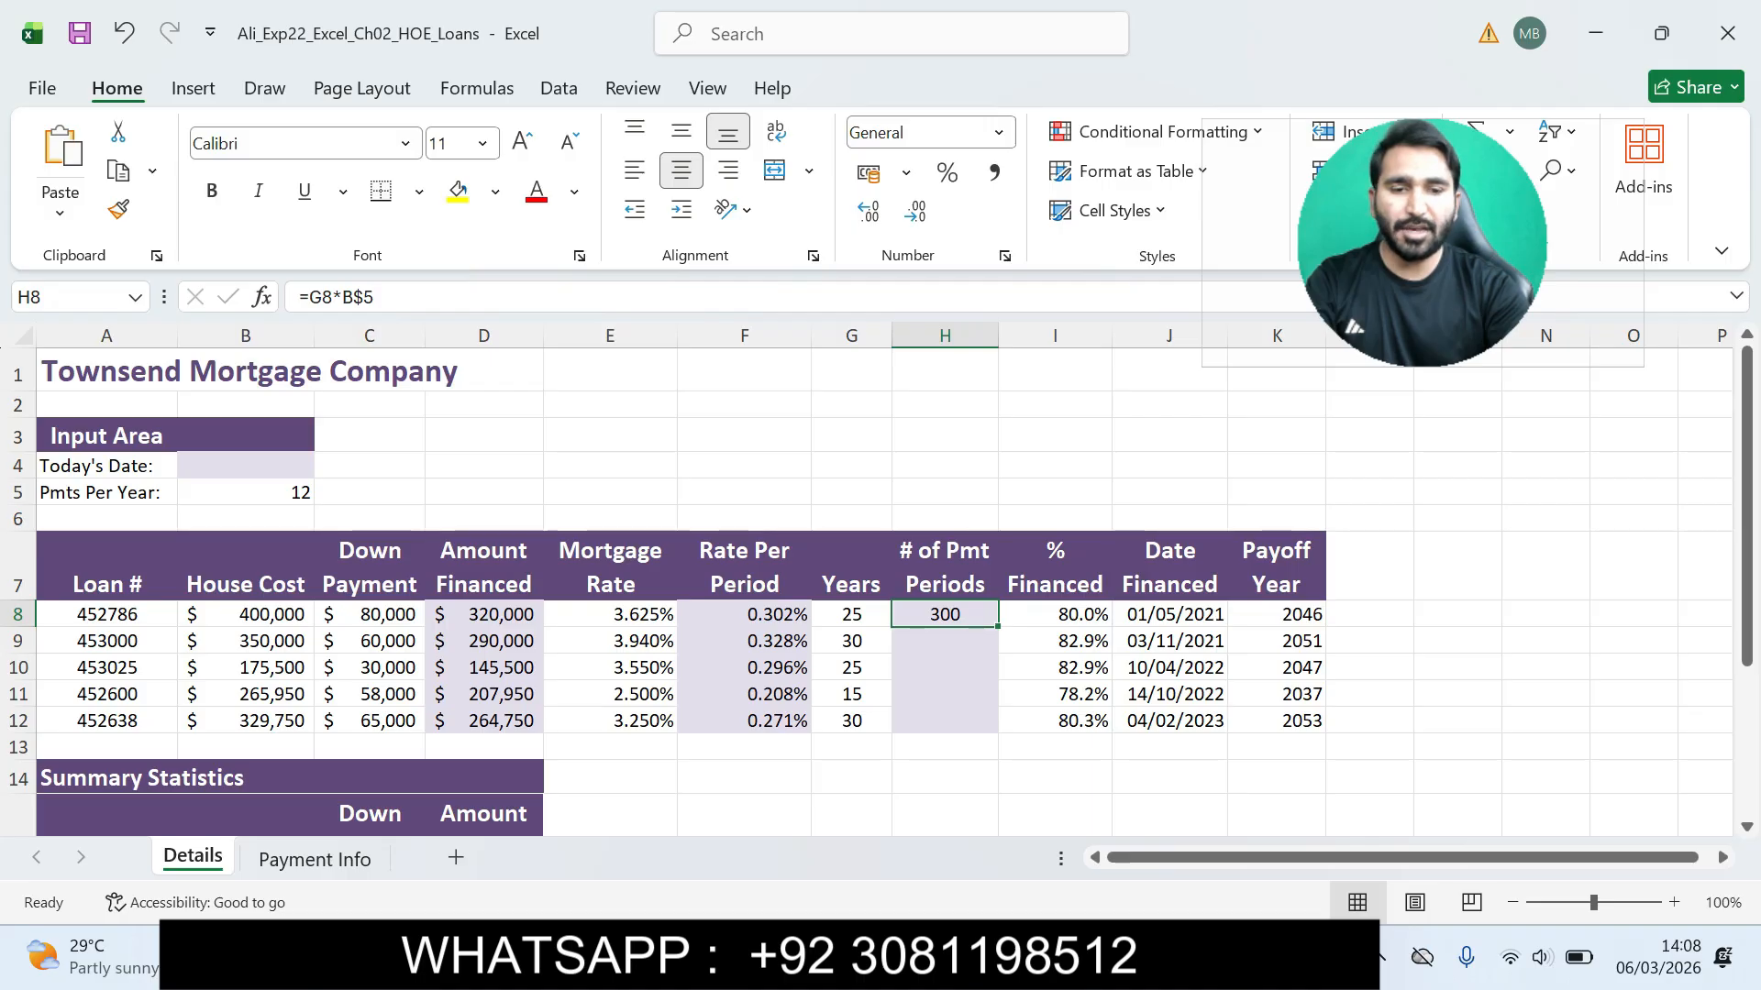
mouse_move(1187, 968)
click(1186, 862)
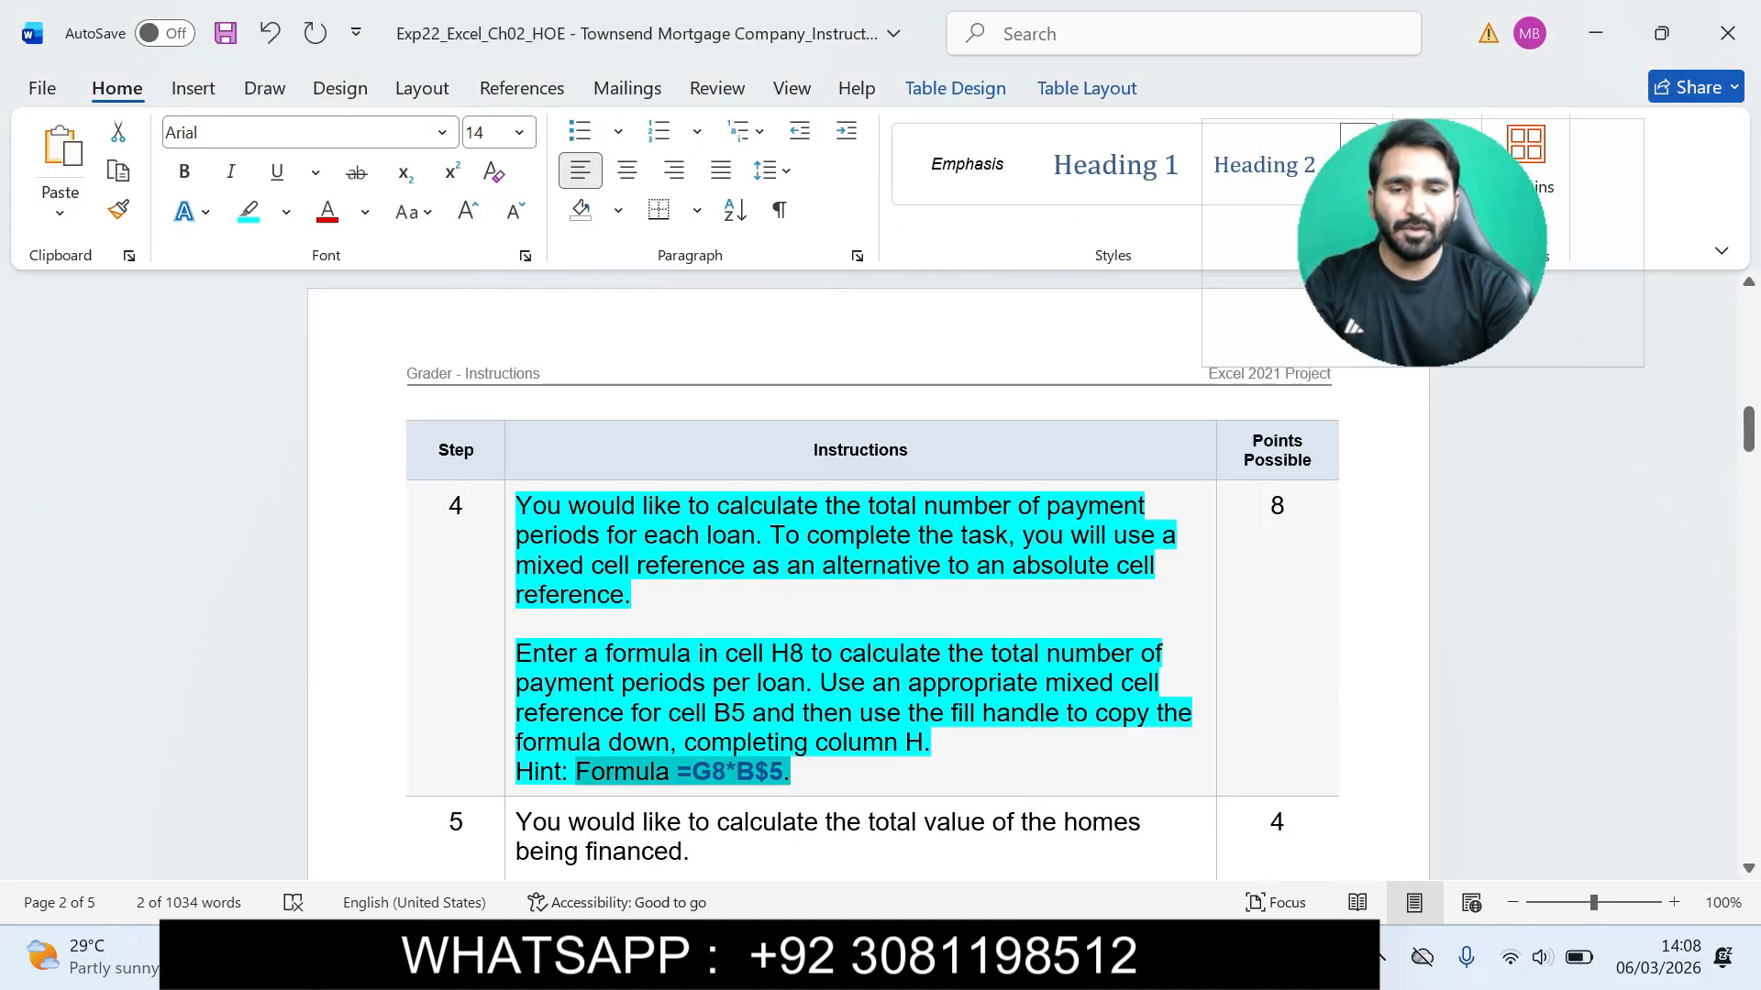
drag(908, 713, 945, 742)
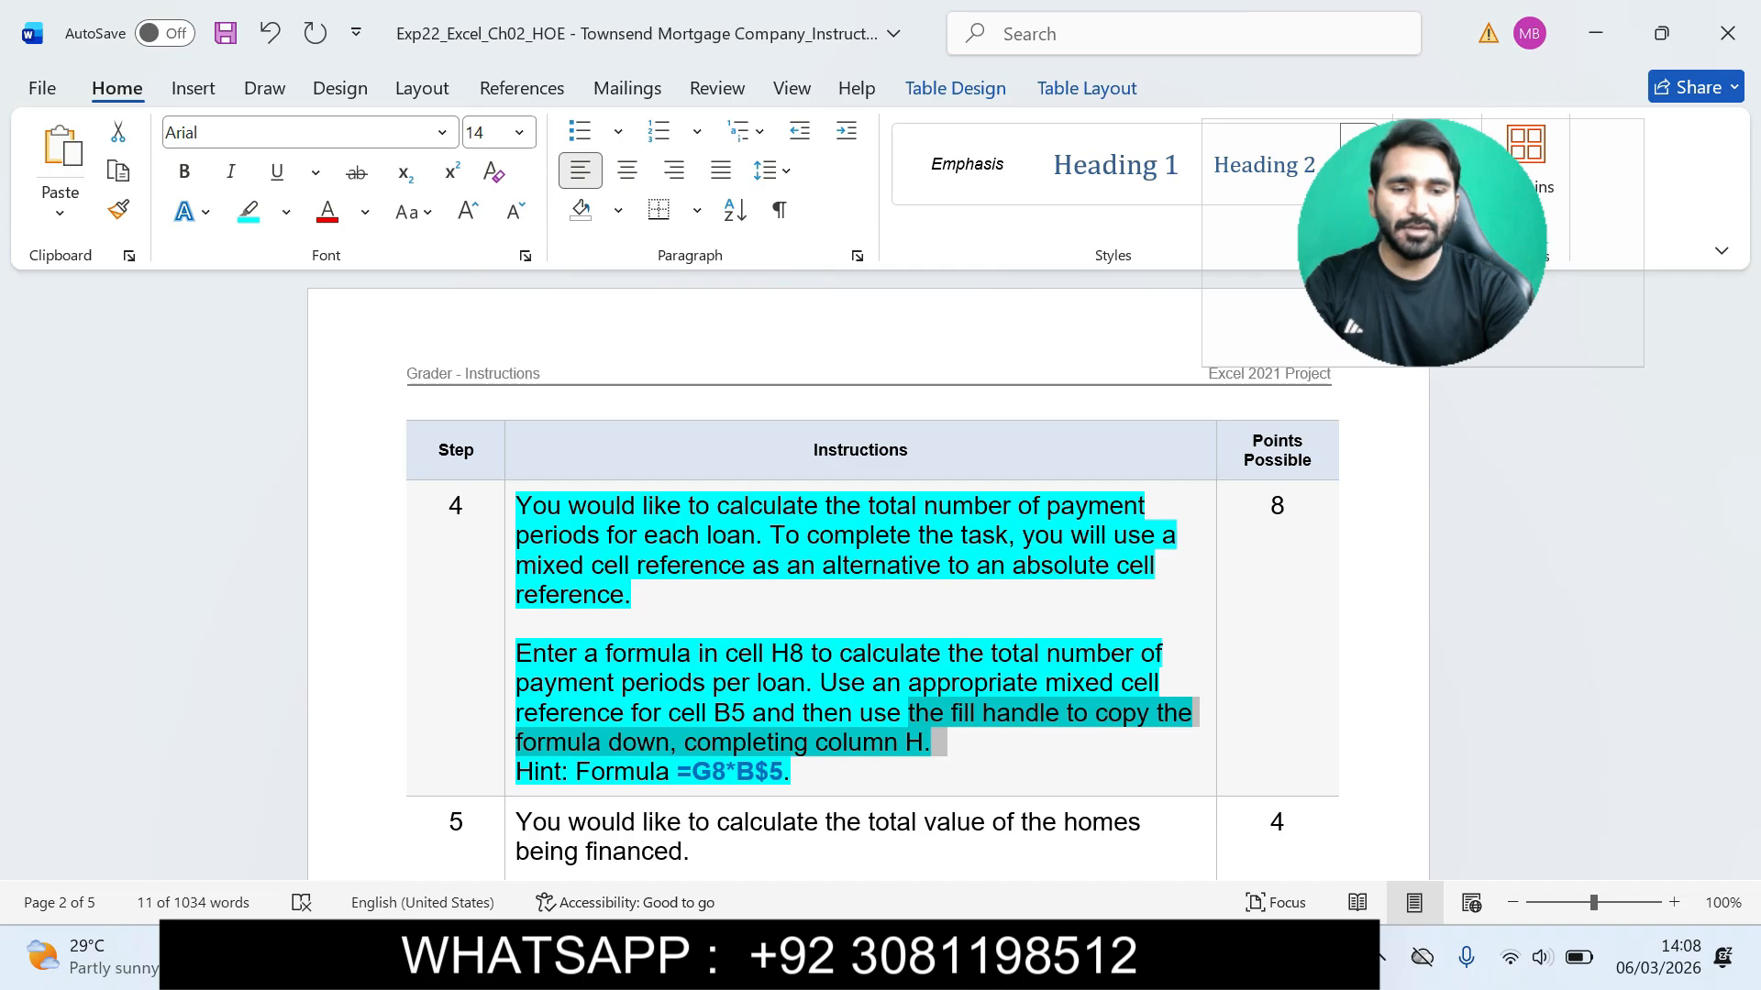
key(alt+Tab)
drag(998, 628, 997, 733)
Step: Return to the Word instructions and highlight step 5's AutoSum instruction for cell B16, including its hint, in turquoise
key(alt+Tab)
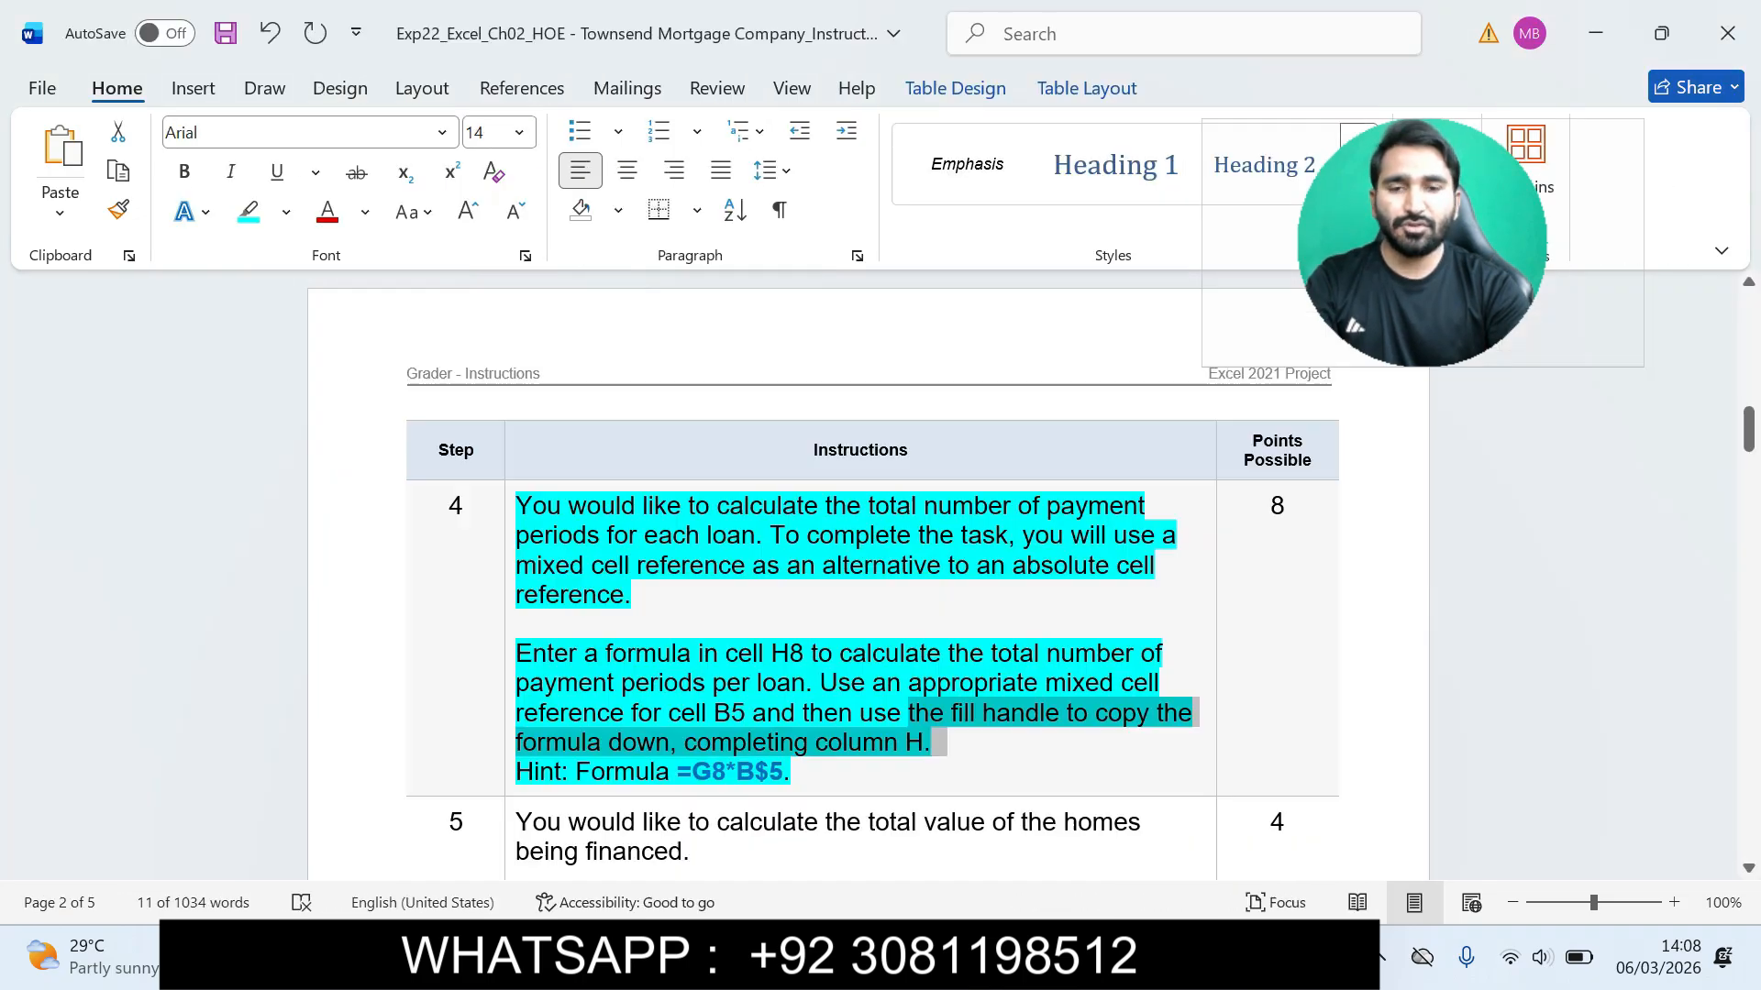
drag(1748, 429, 1748, 463)
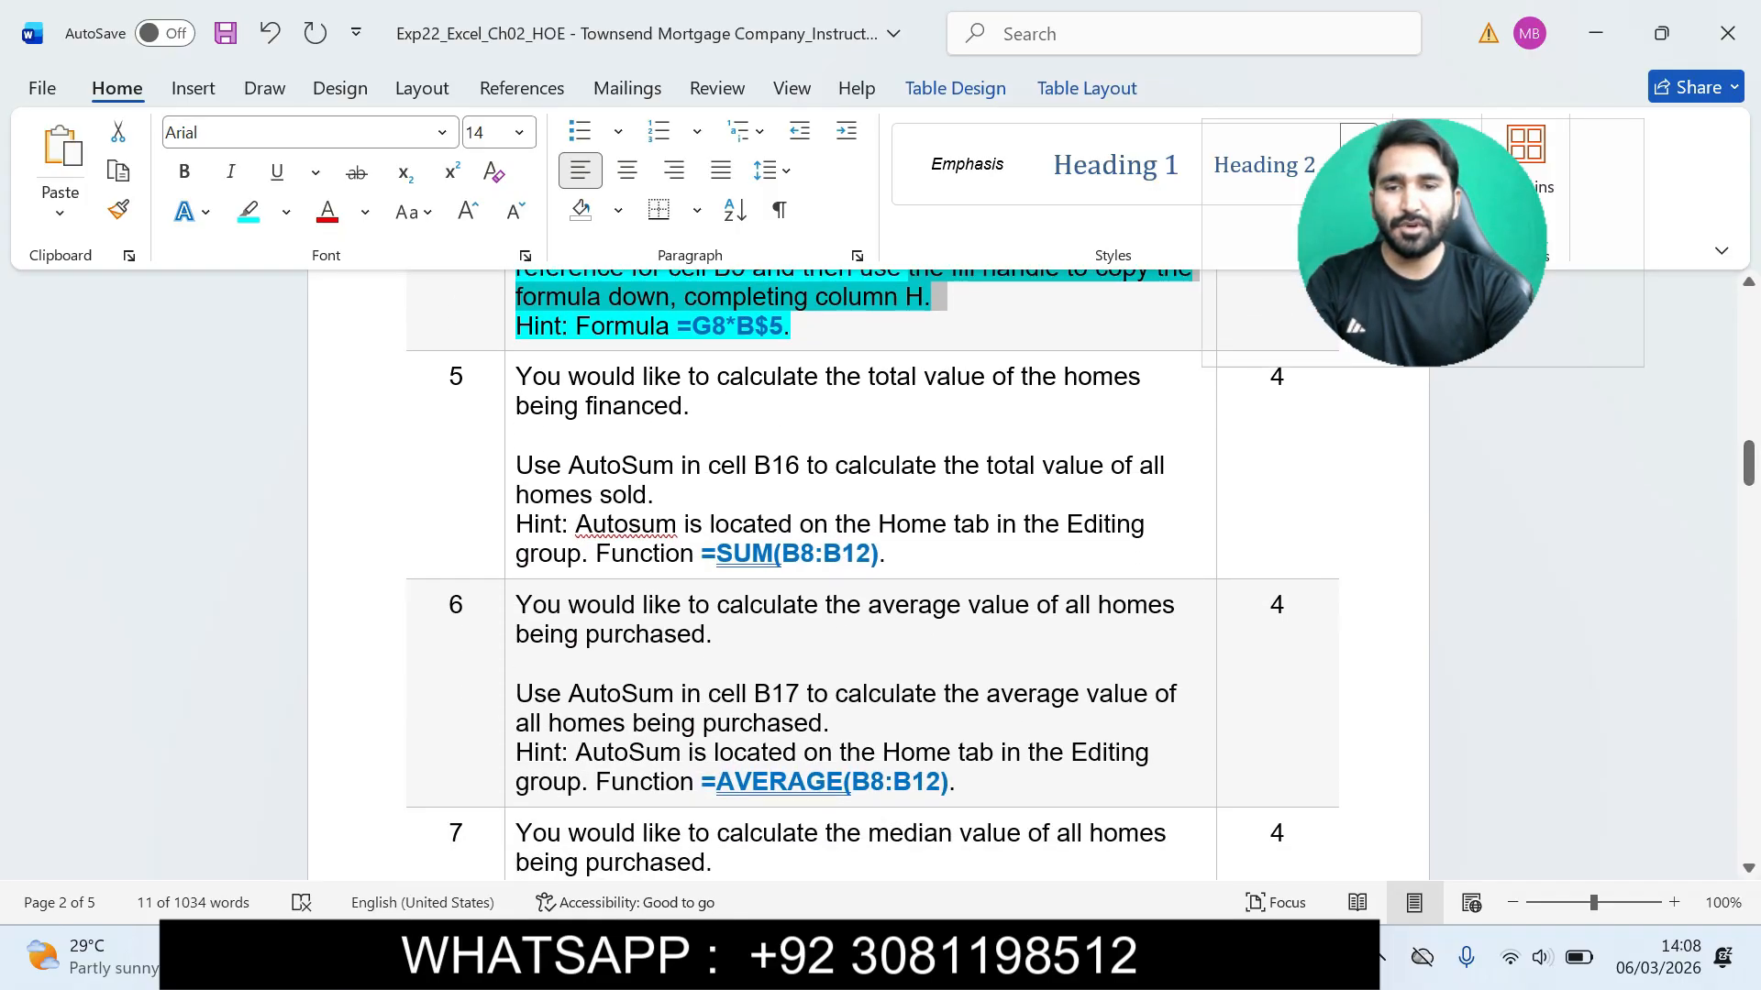
drag(535, 465, 885, 553)
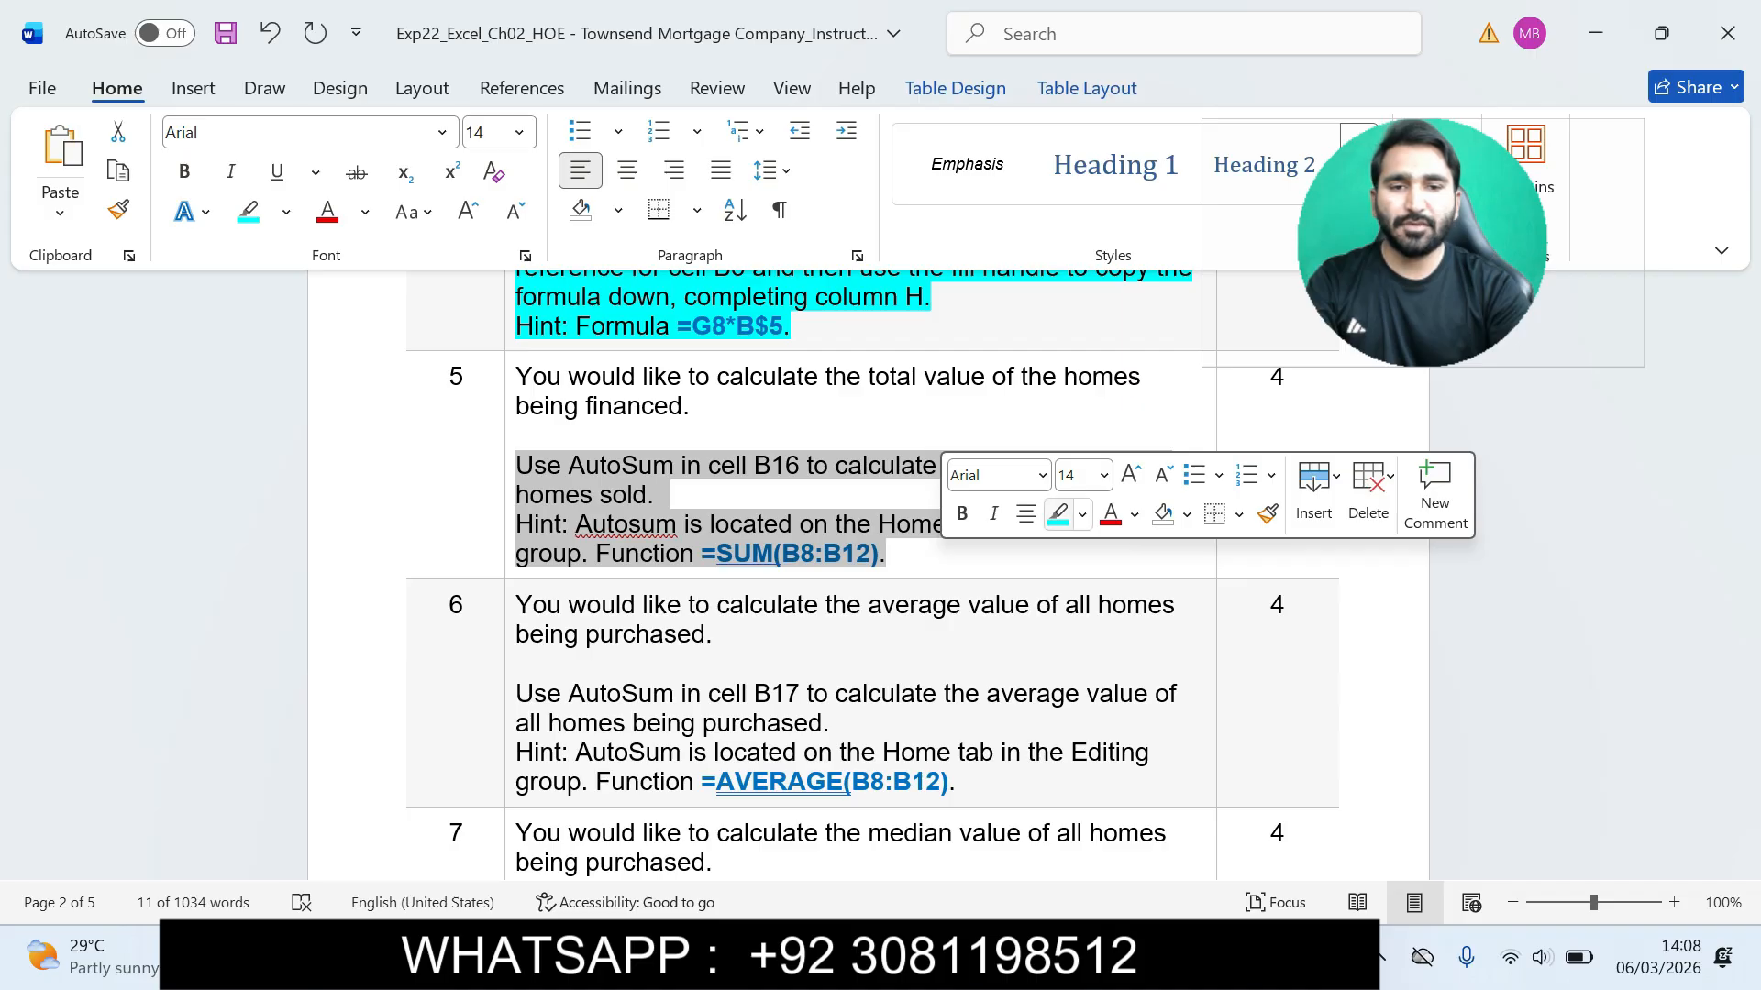
click(1058, 514)
click(534, 465)
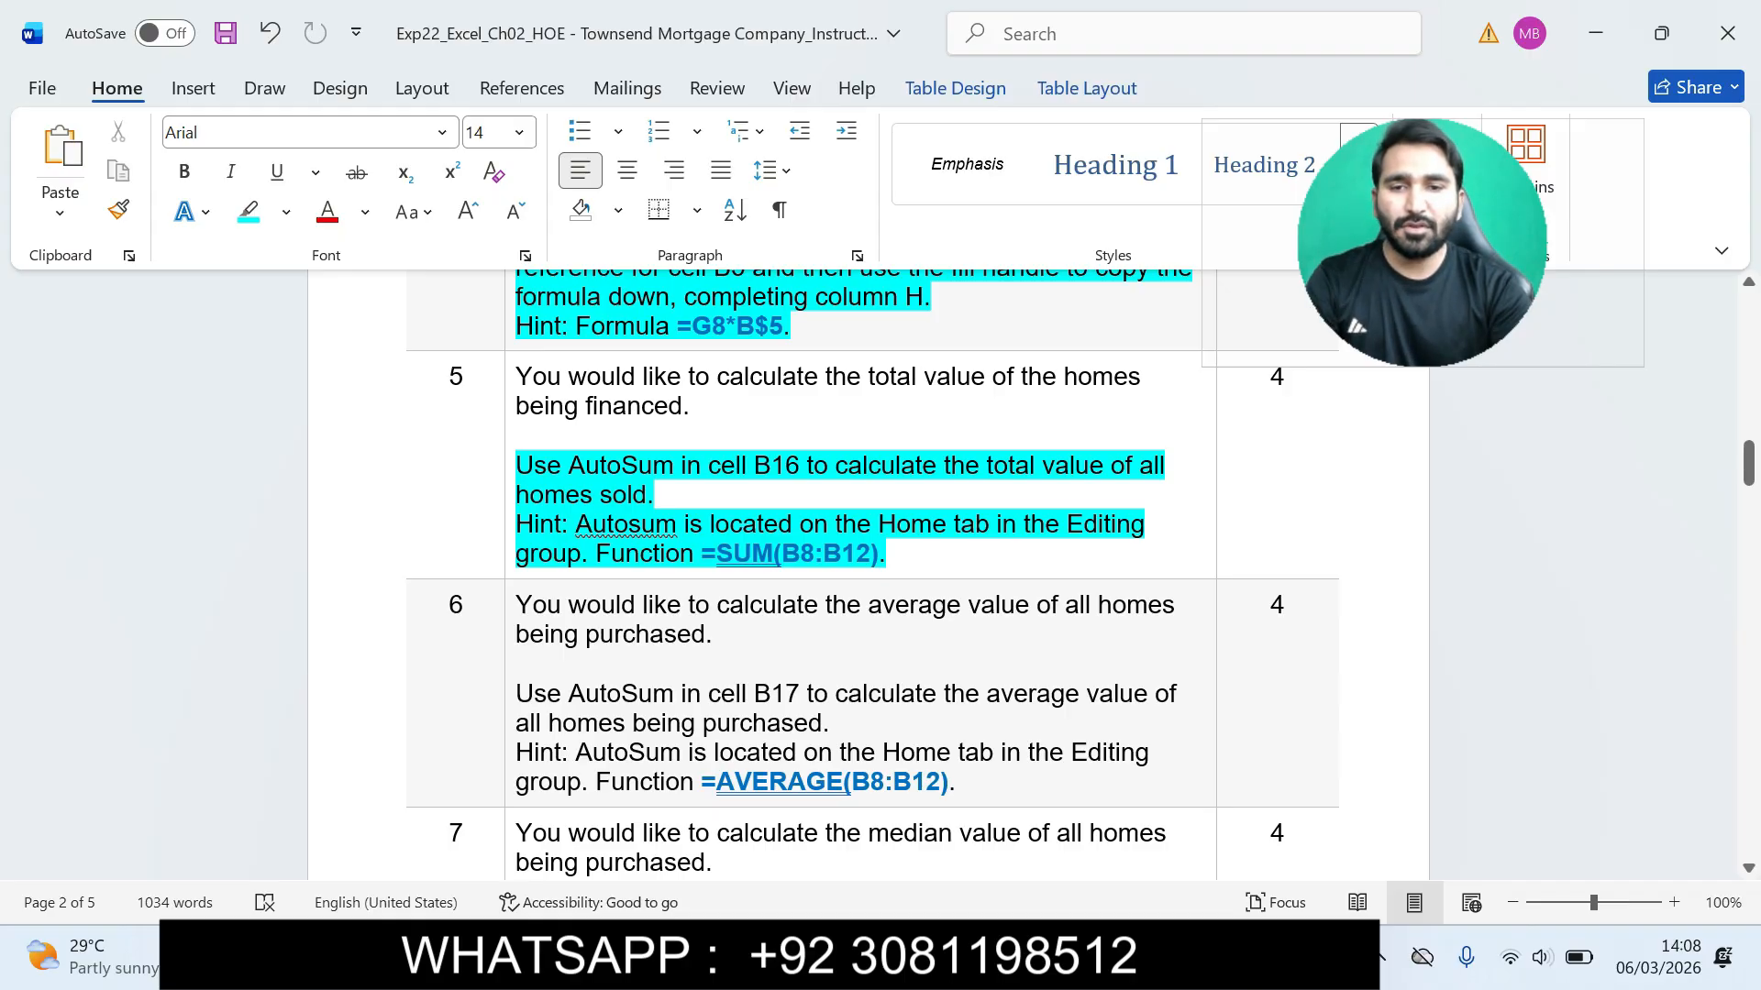
Step: Read step 5's instruction and function hint in Word, and go to cell B16 on the Details sheet in Excel
drag(534, 465, 988, 467)
drag(716, 553, 880, 553)
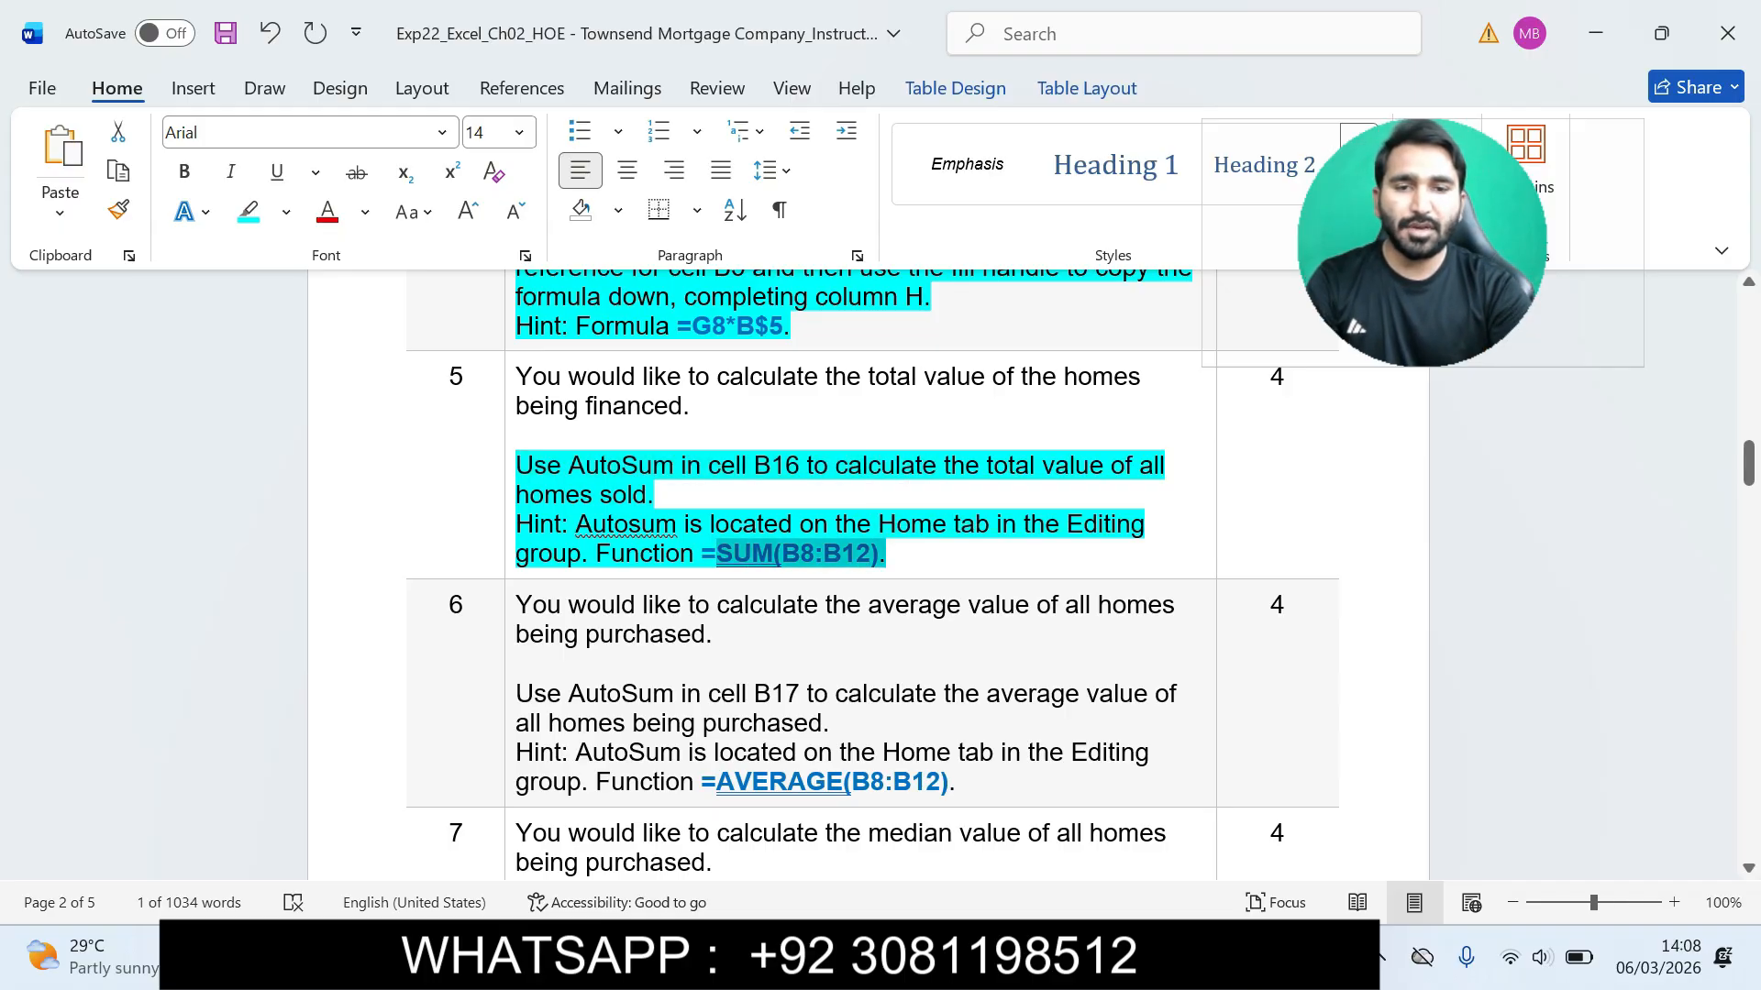
drag(837, 467, 670, 495)
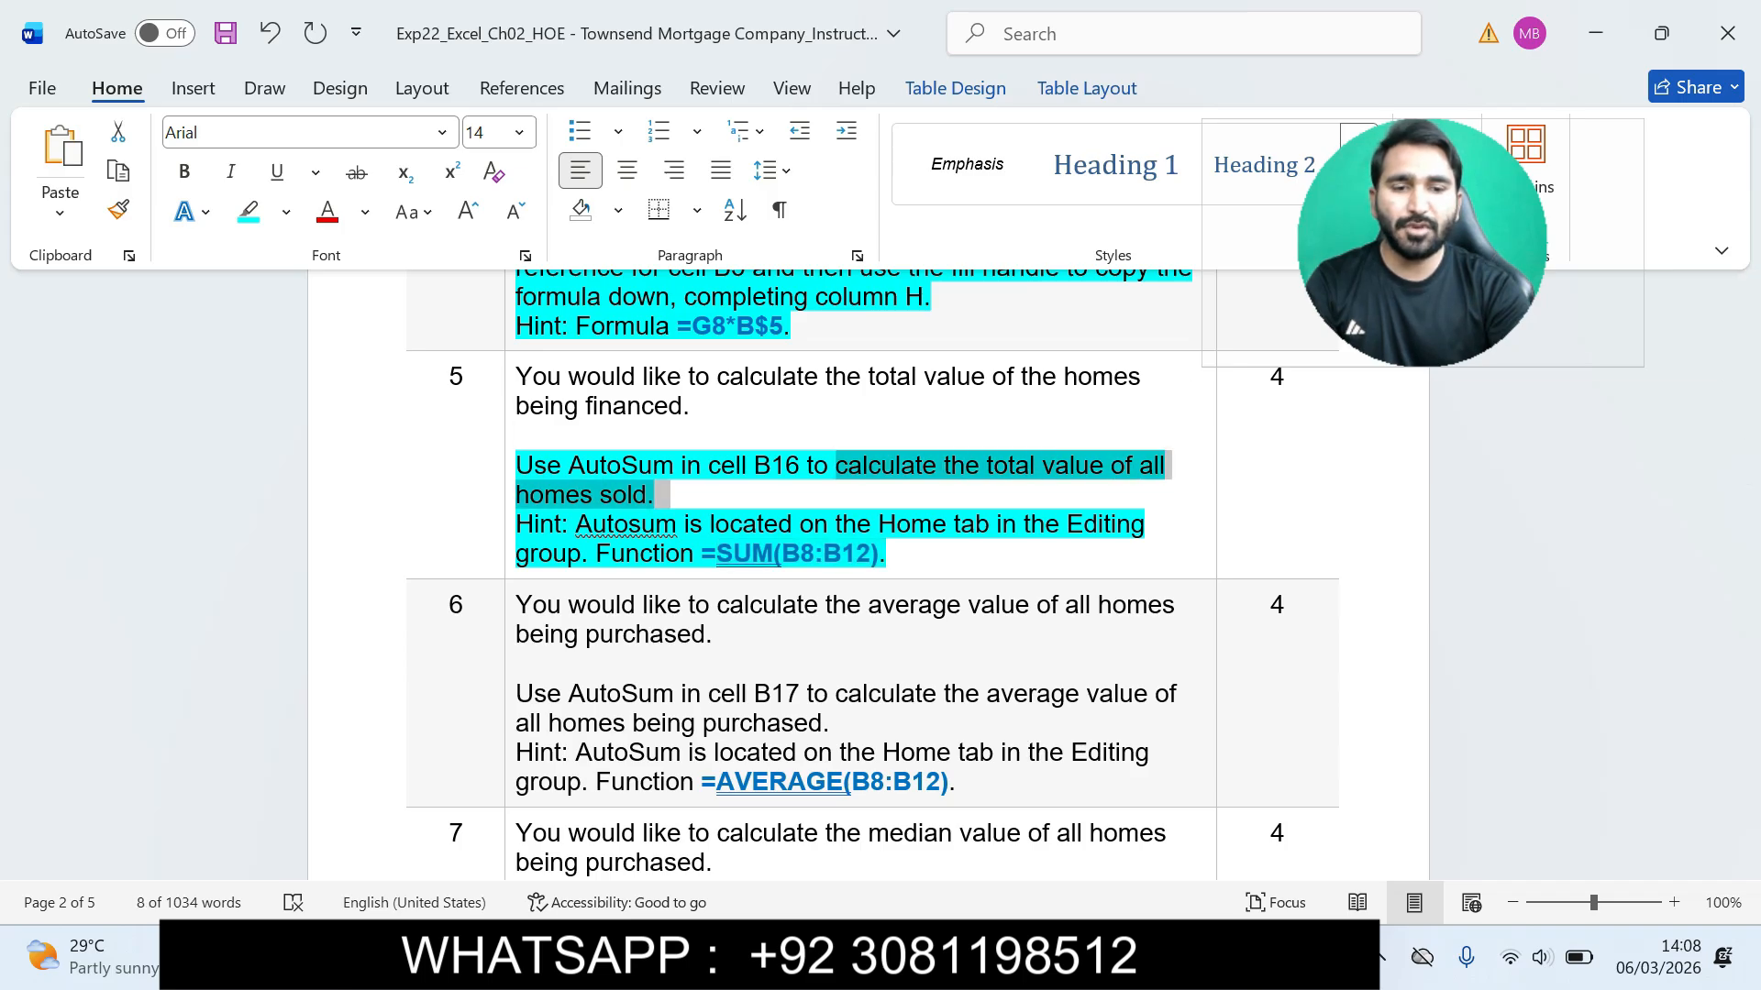
key(alt+Tab)
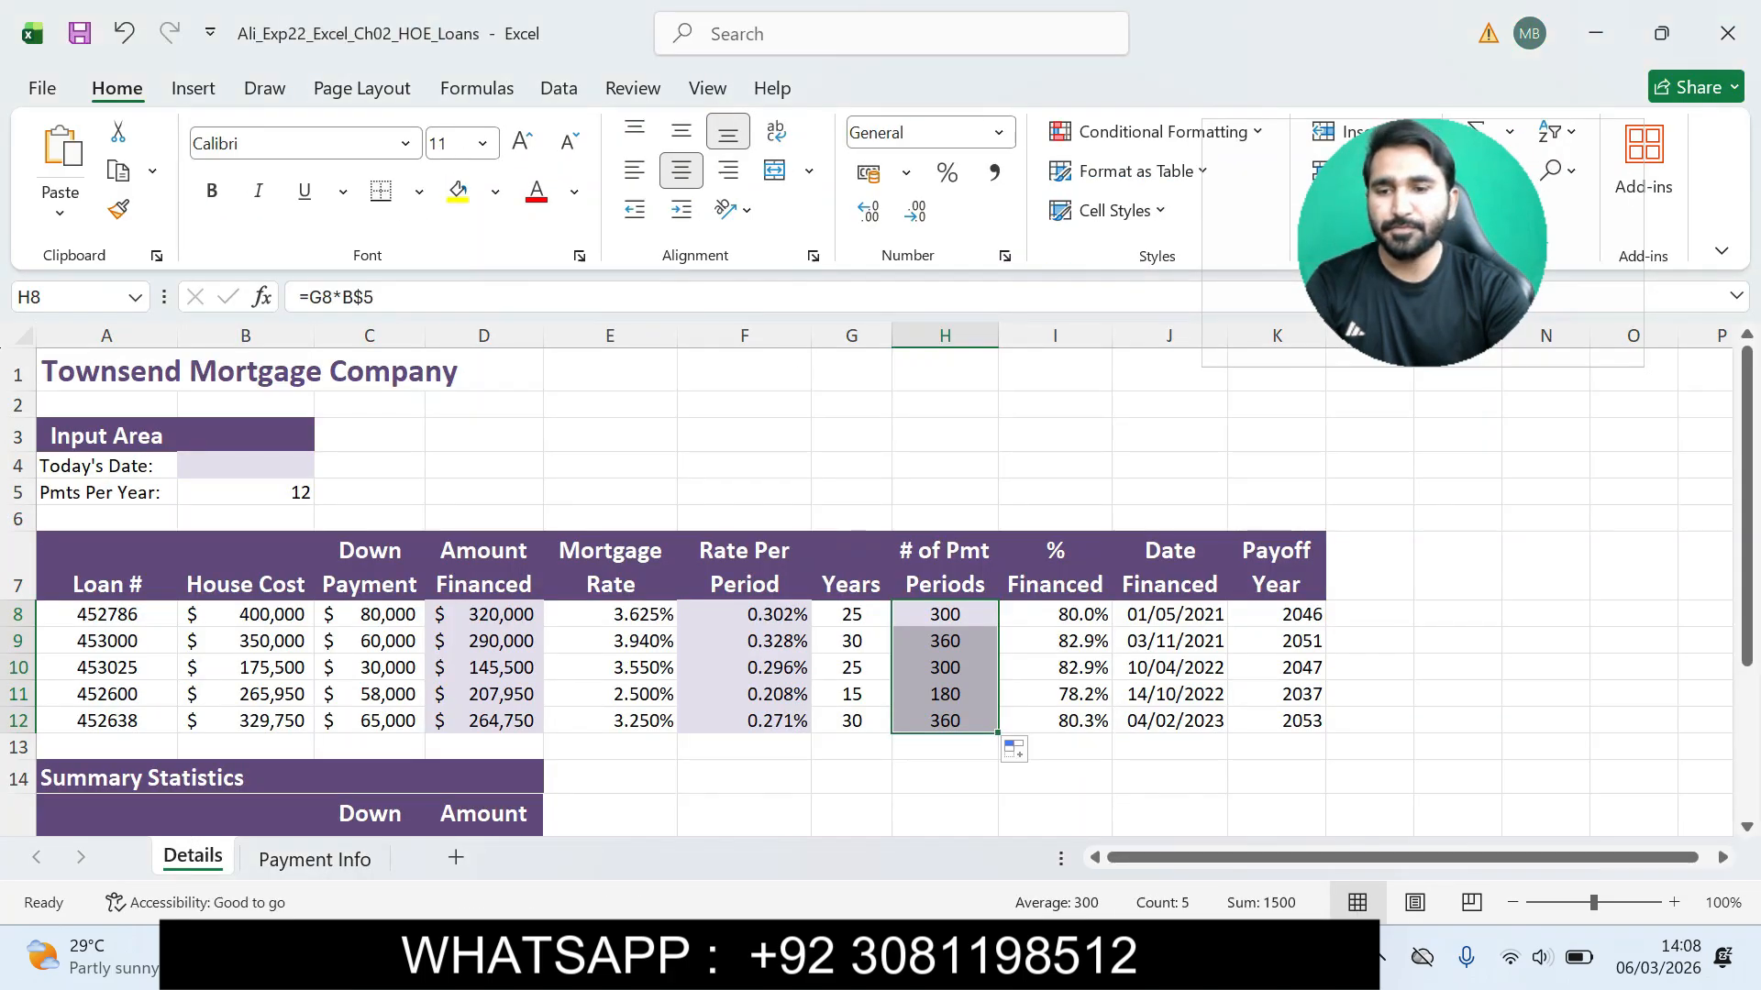
click(55, 296)
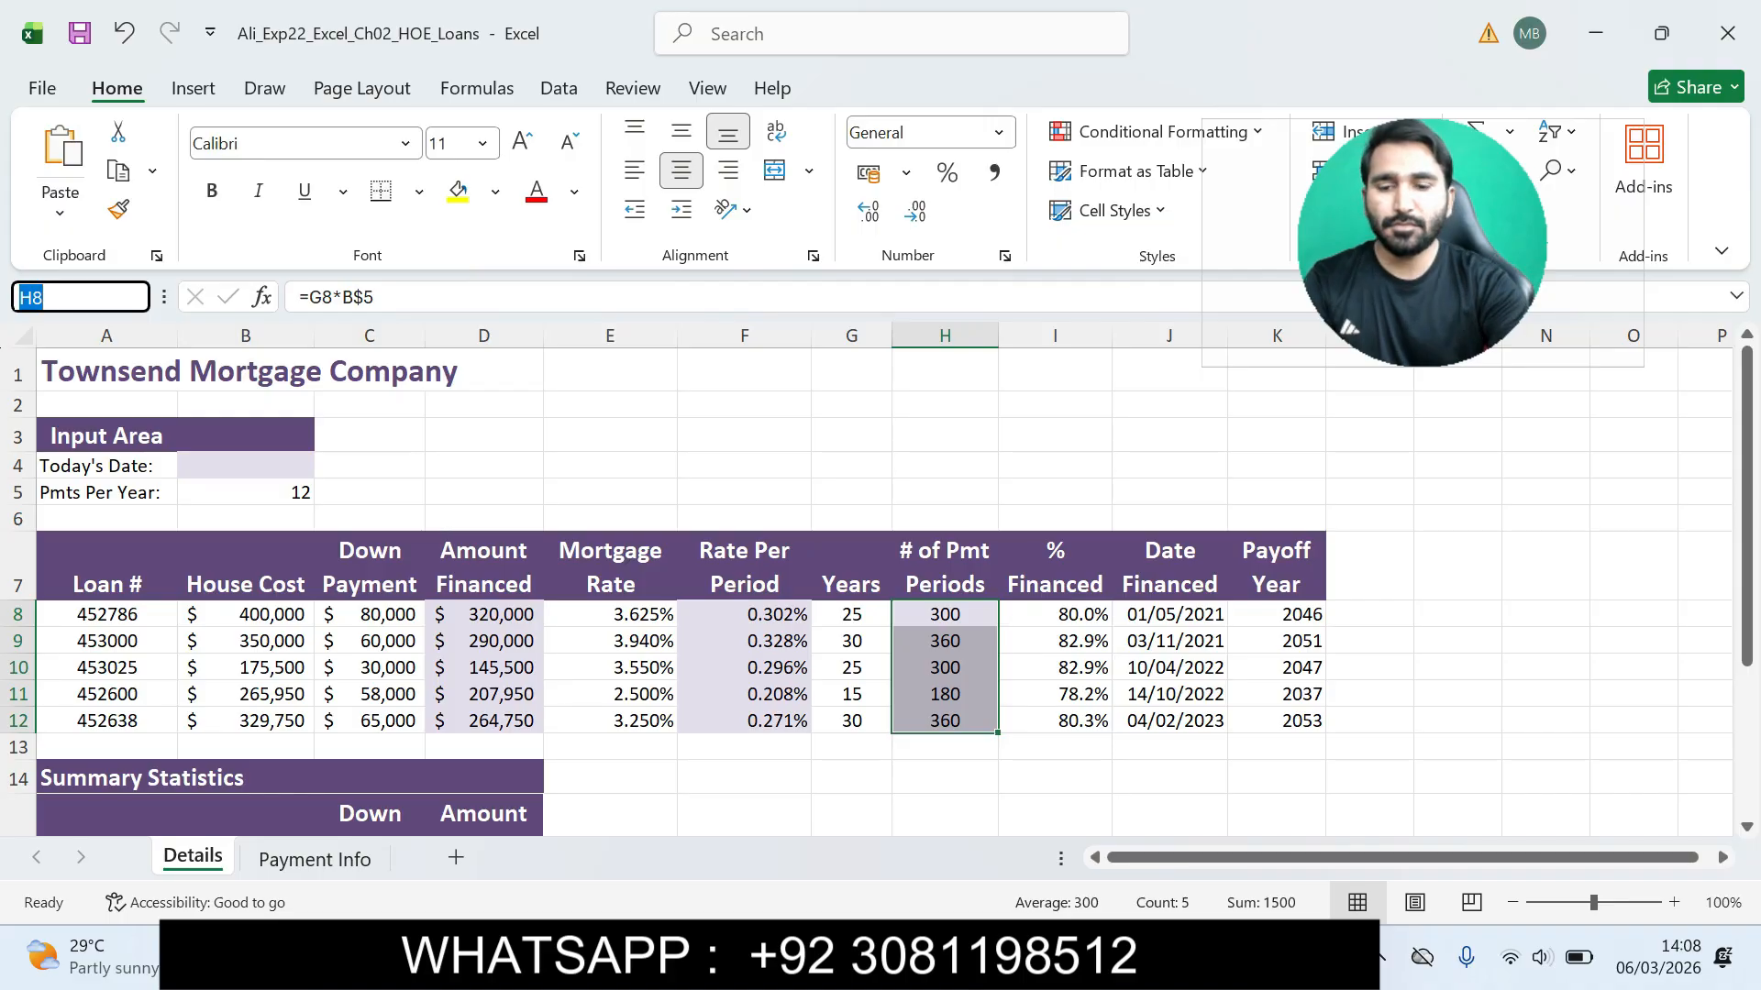
text(B)
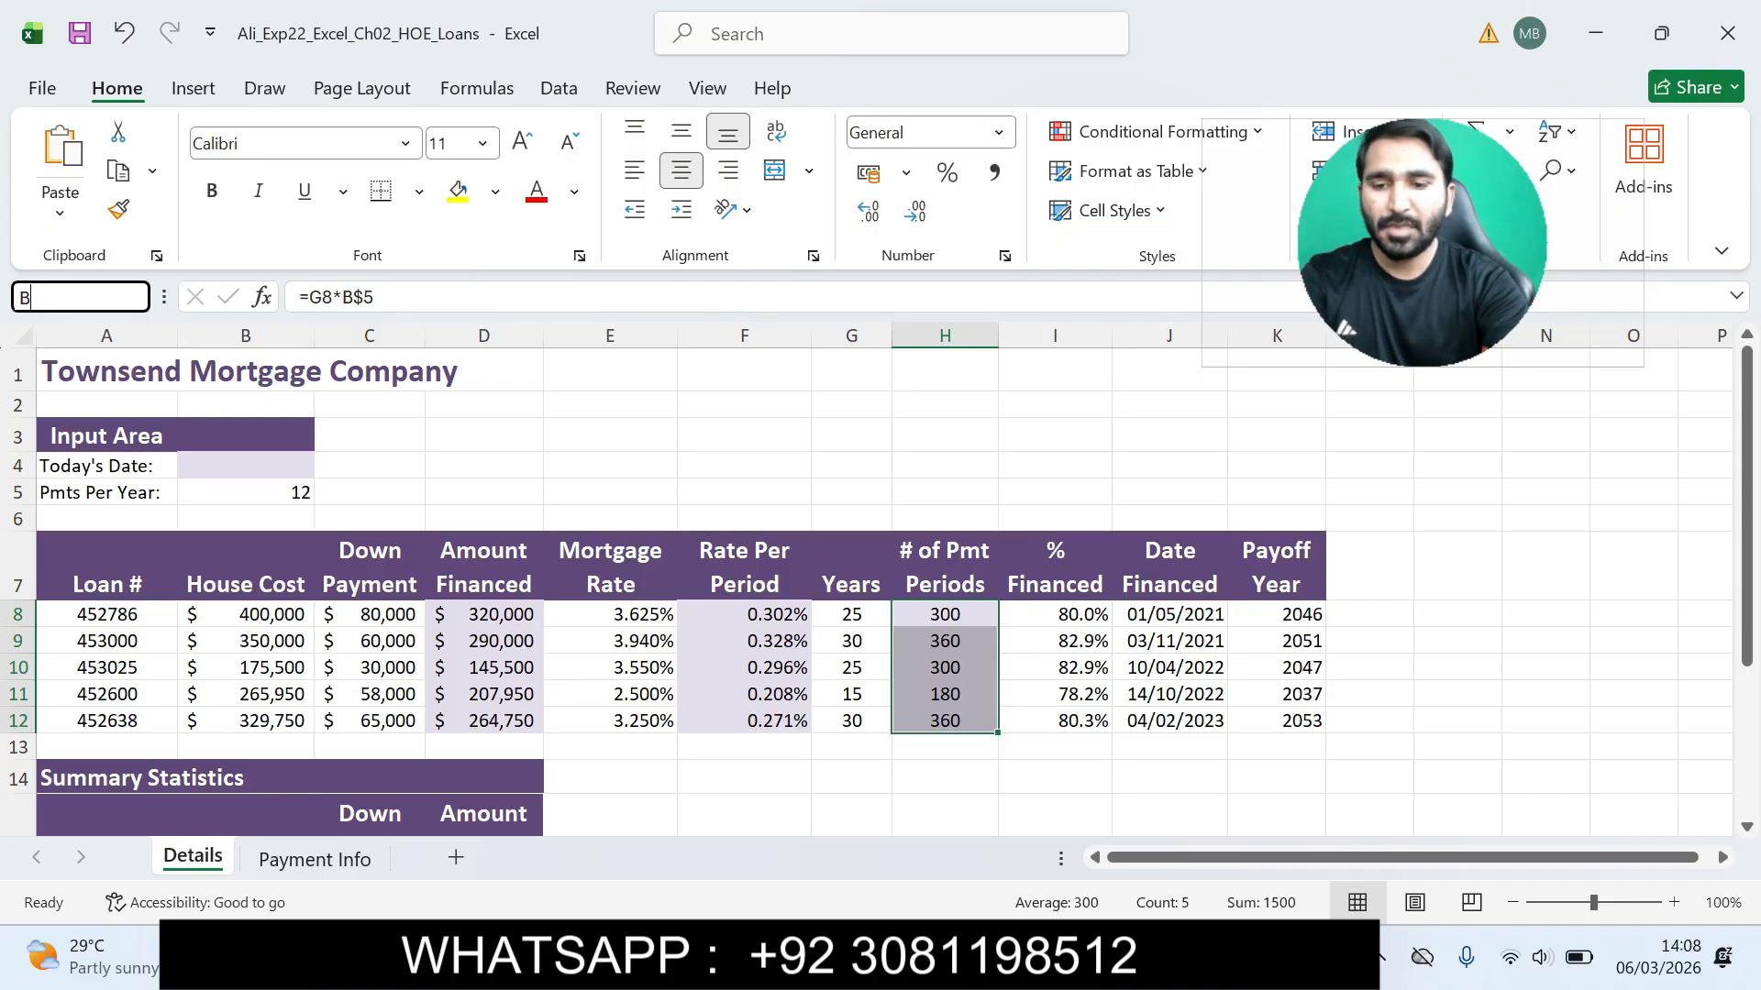
text(16)
key(Return)
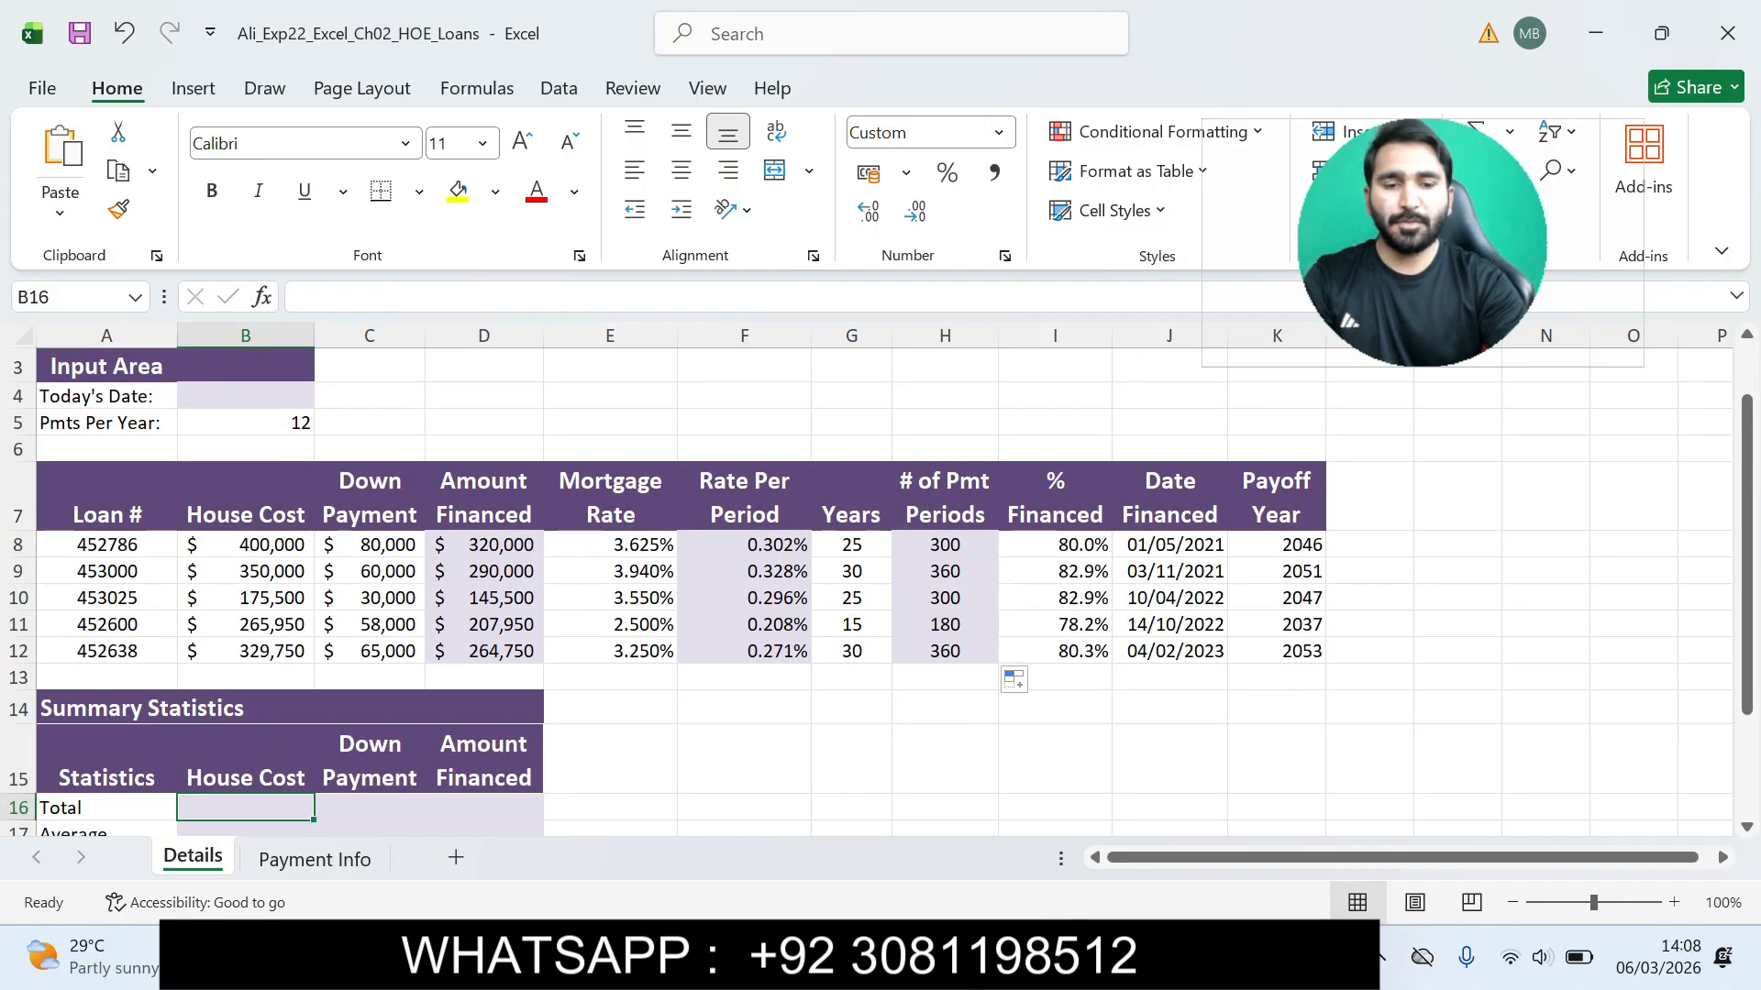
text(=)
text(SUM(B8:B12).)
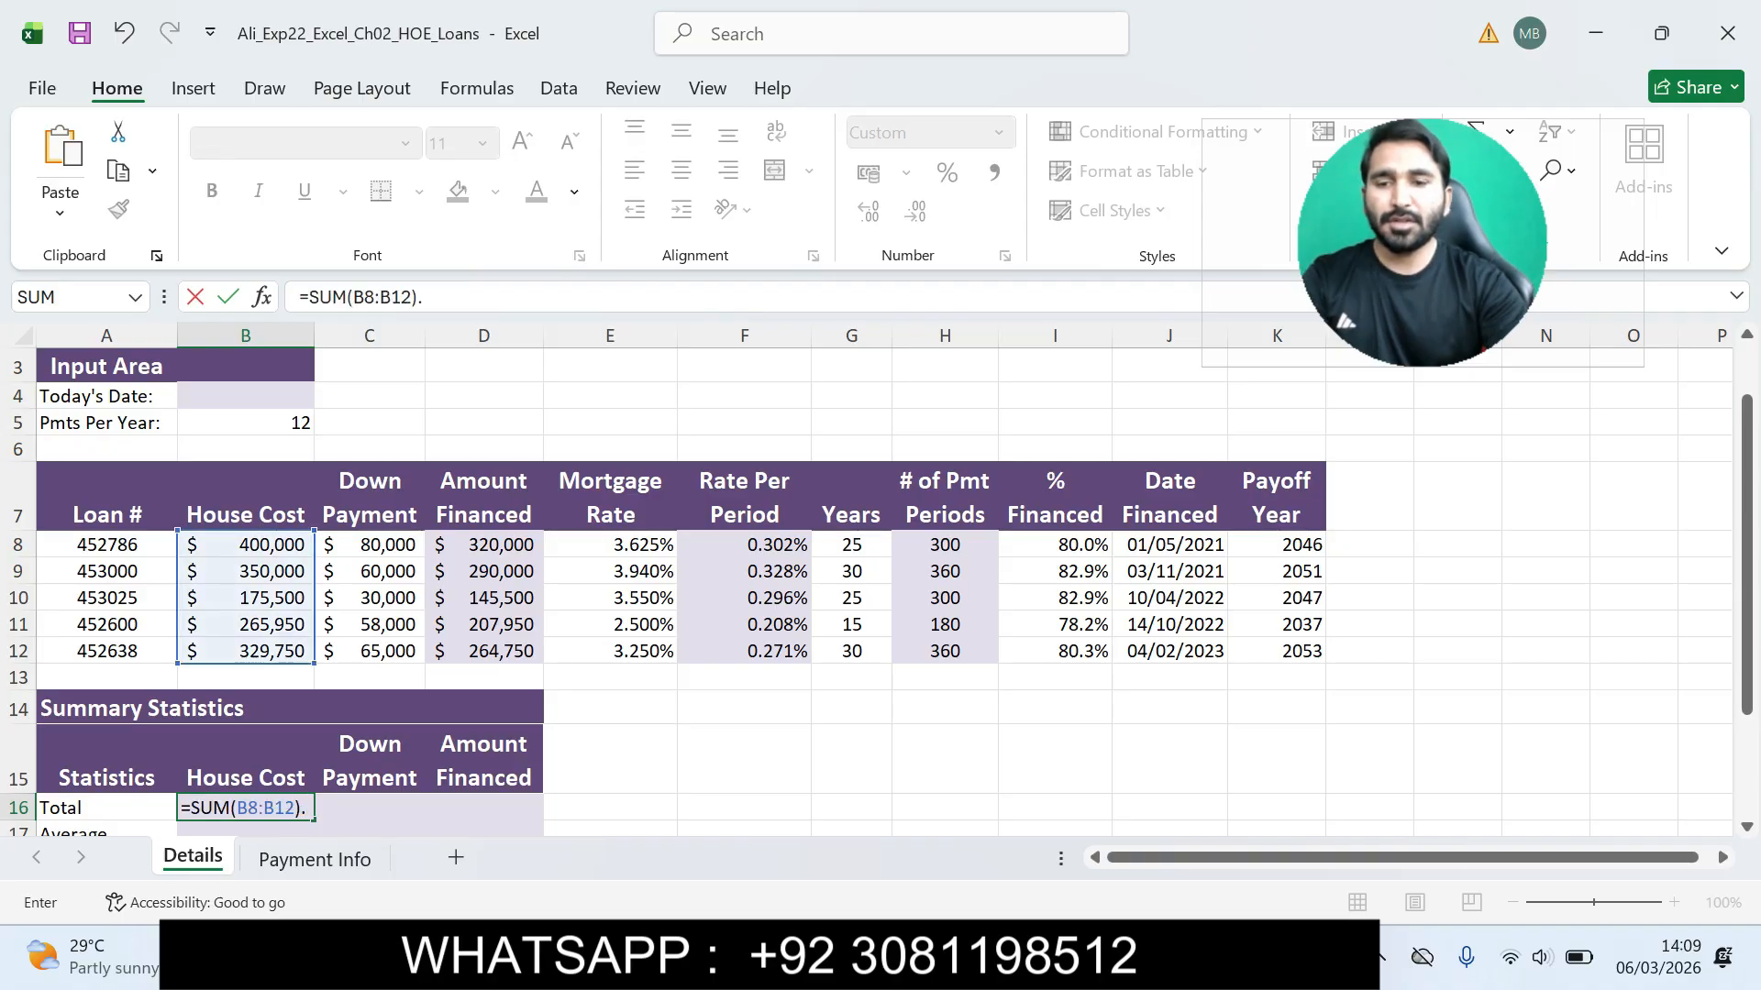
key(alt+Tab)
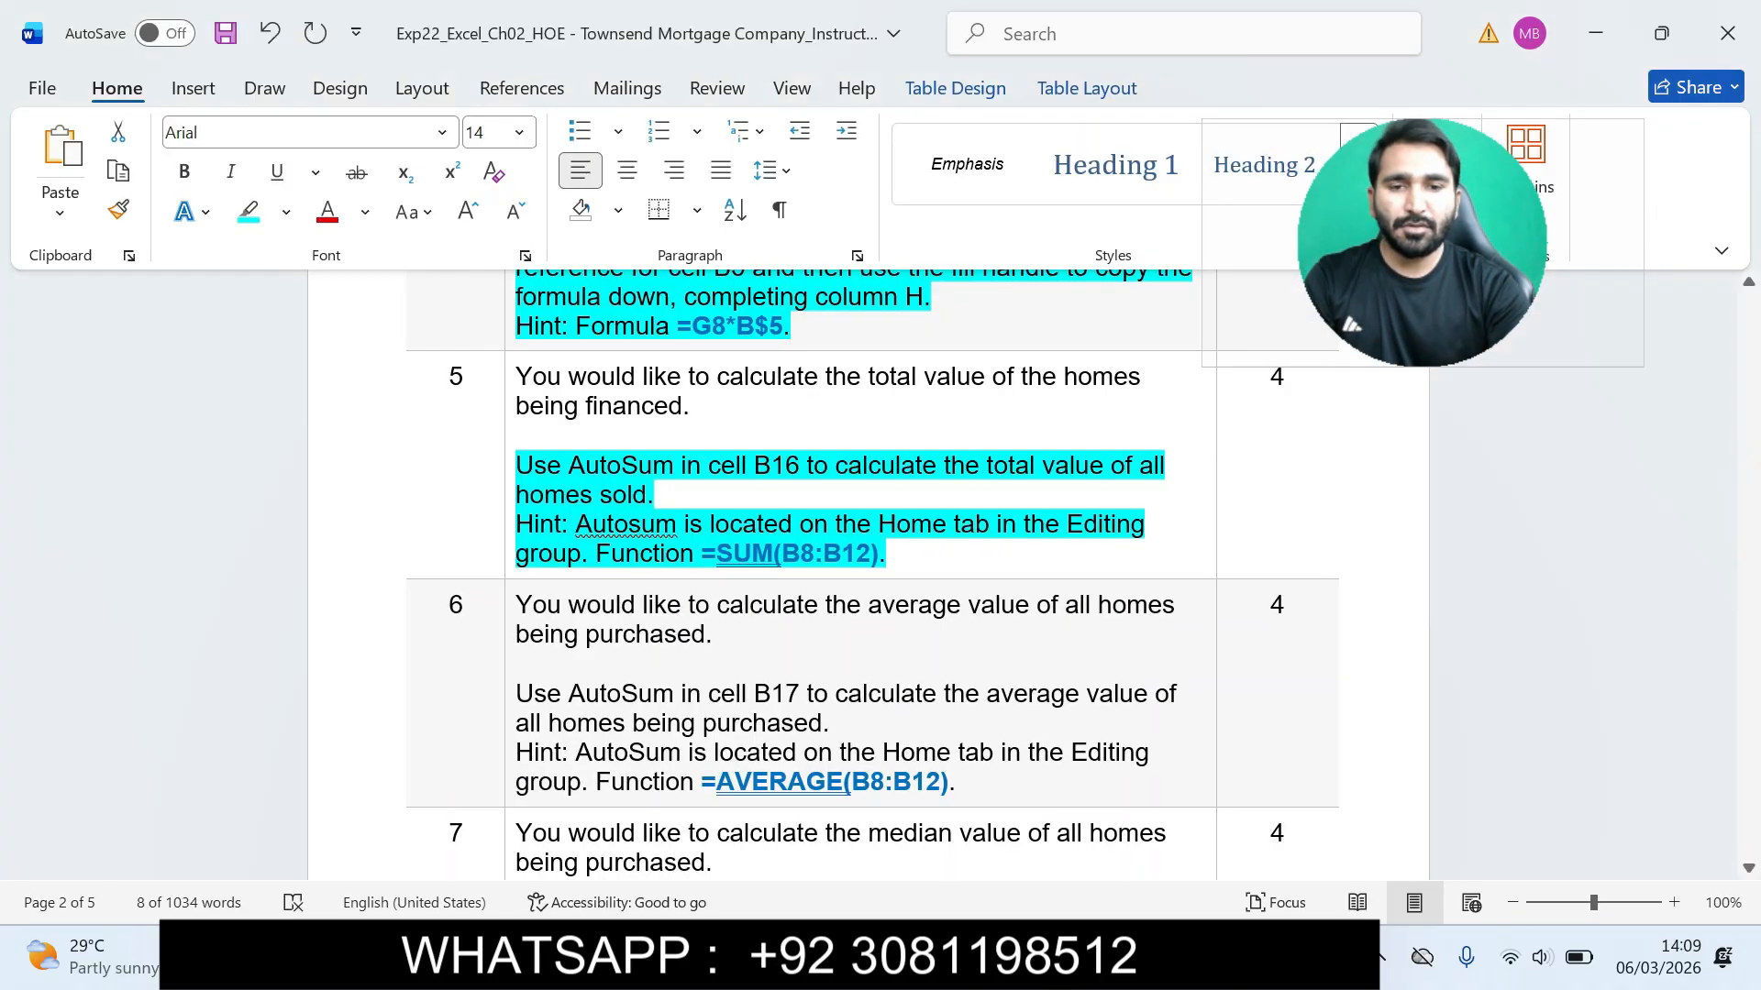
drag(835, 465, 655, 495)
drag(516, 465, 806, 465)
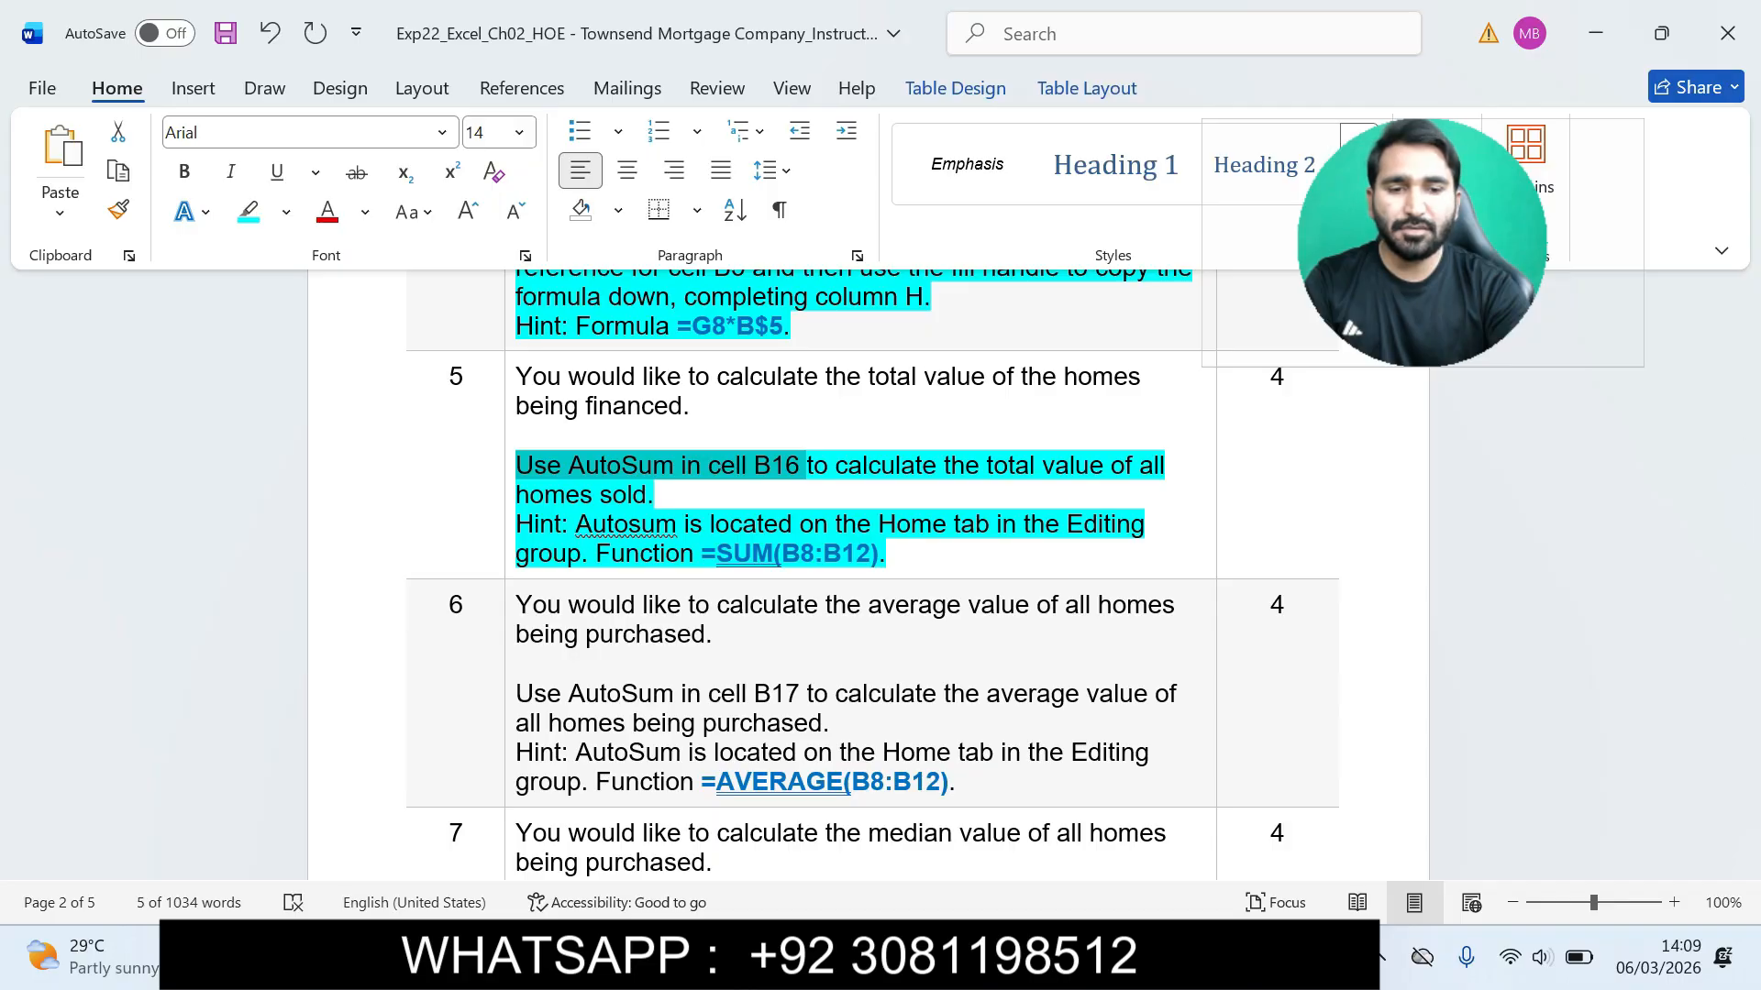
key(alt+Tab)
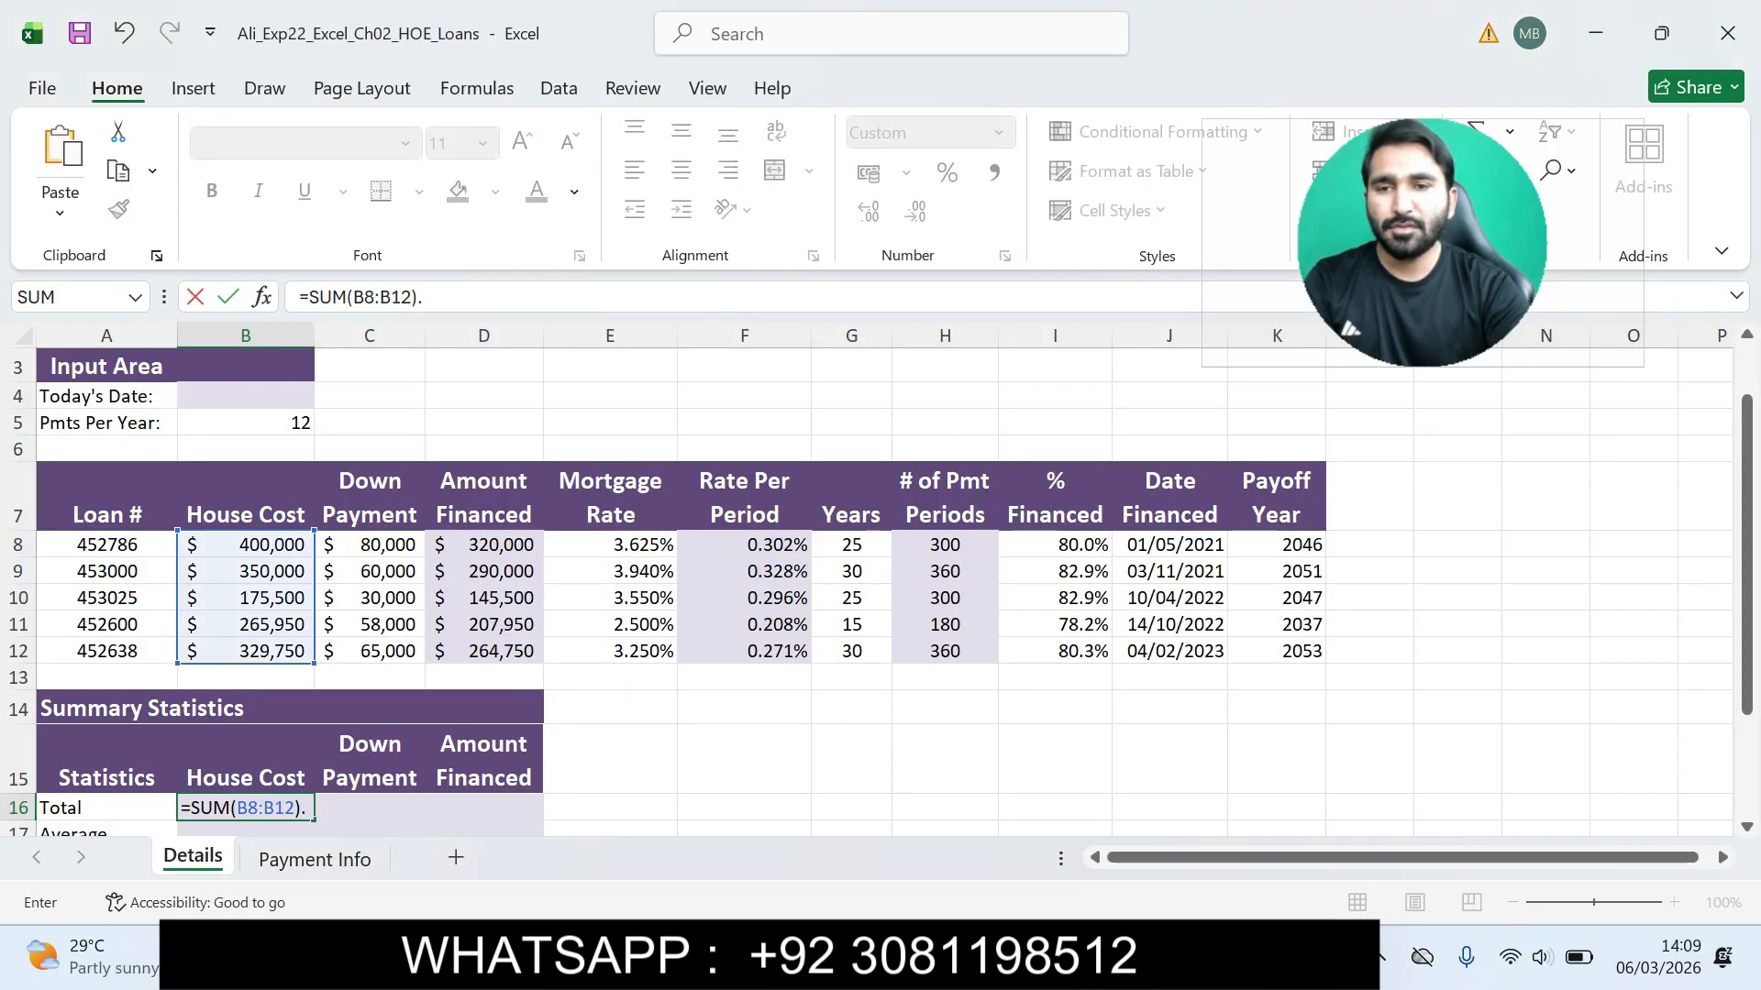
drag(423, 297, 299, 296)
key(Escape)
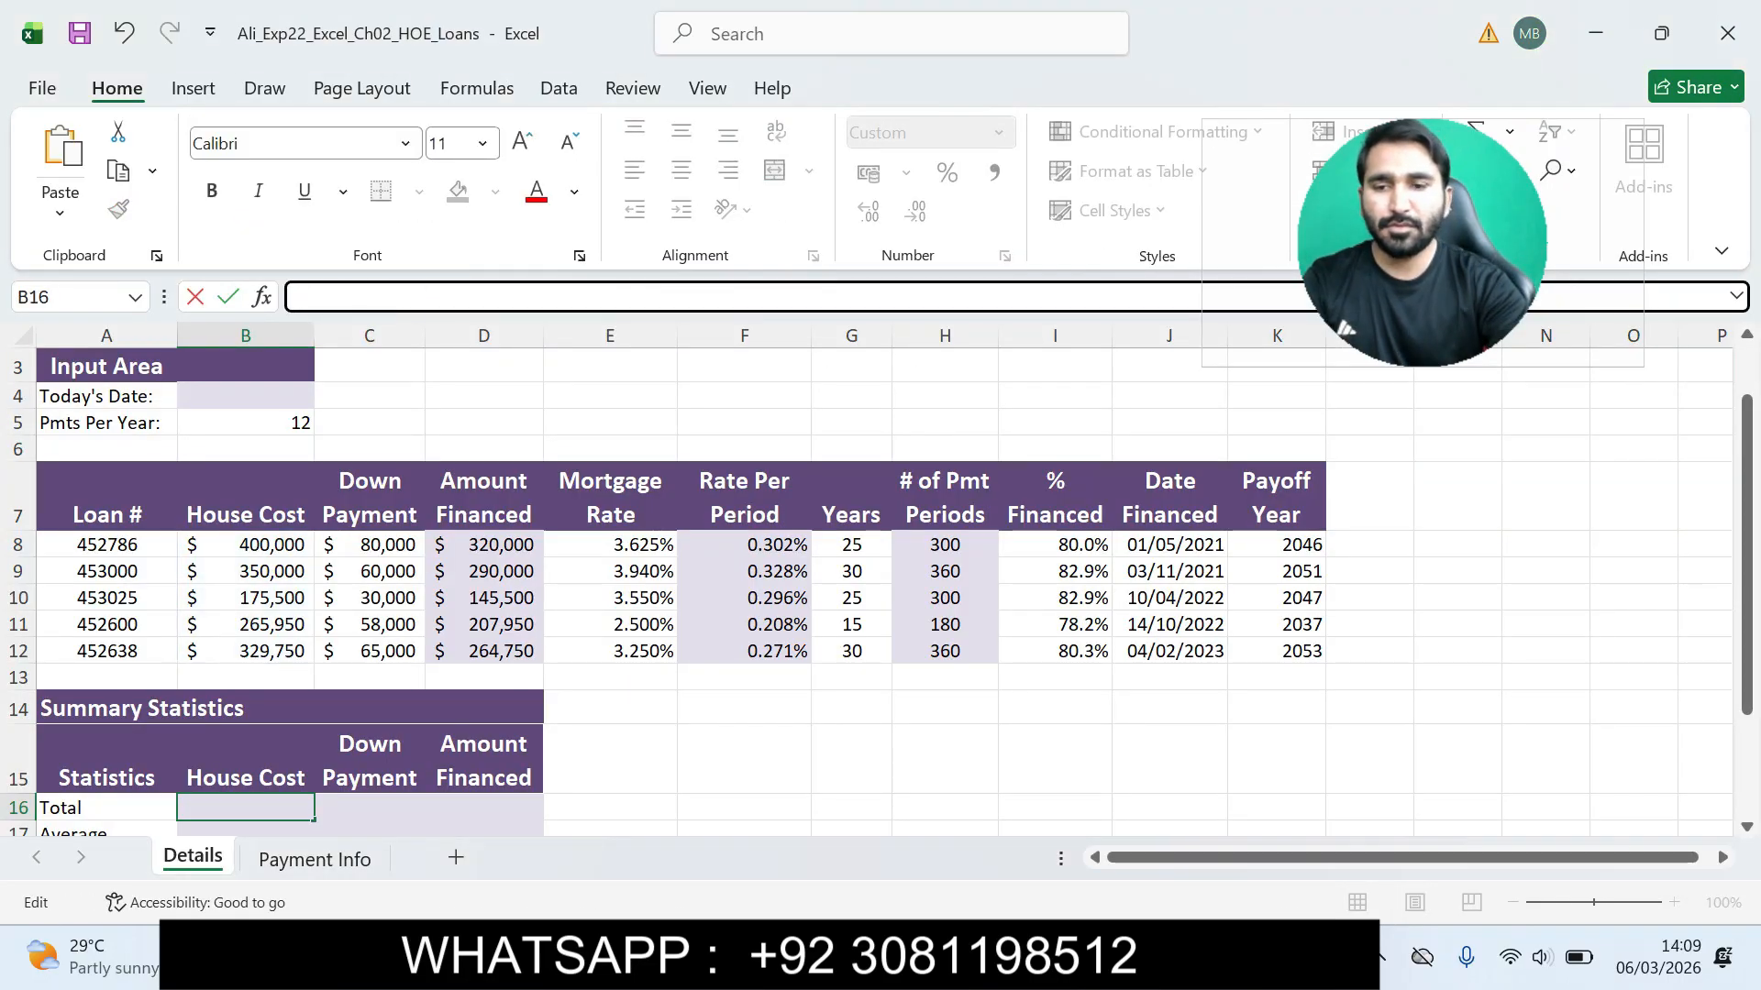
Step: Enter the formula =SUM(B8:B12) in cell B16 of the Details sheet, checking step 5's hint in Word along the way
text(=SUMJ)
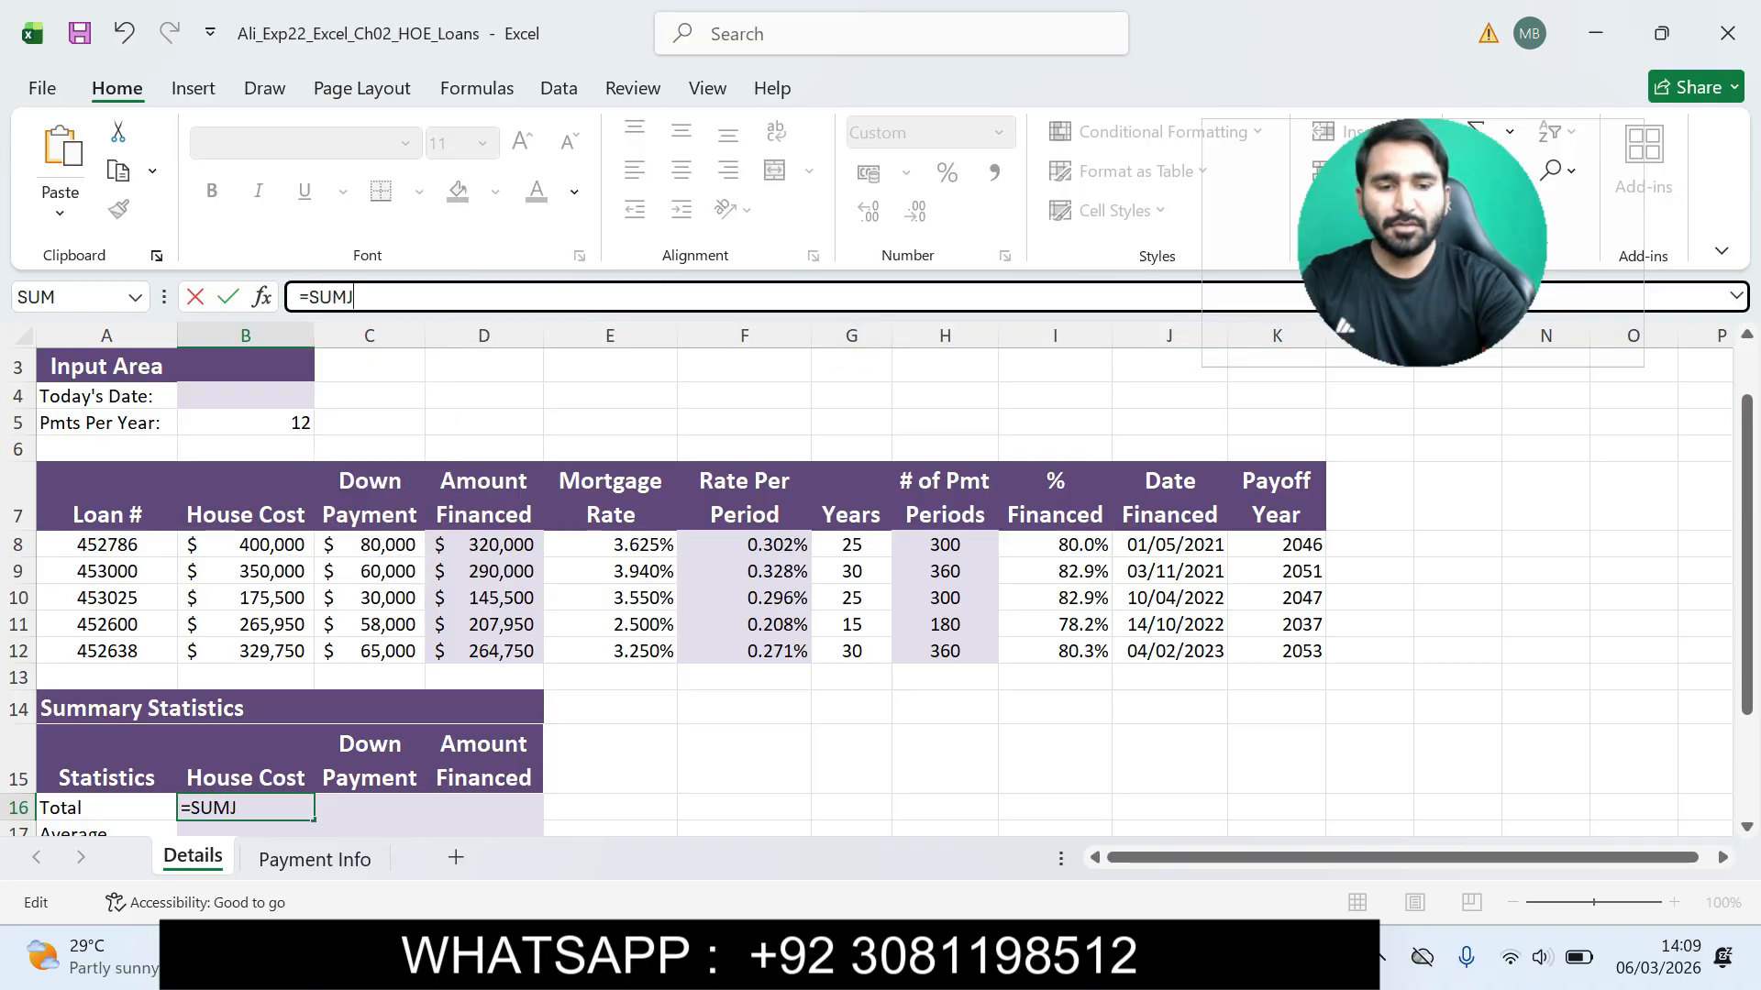
key(BackSpace)
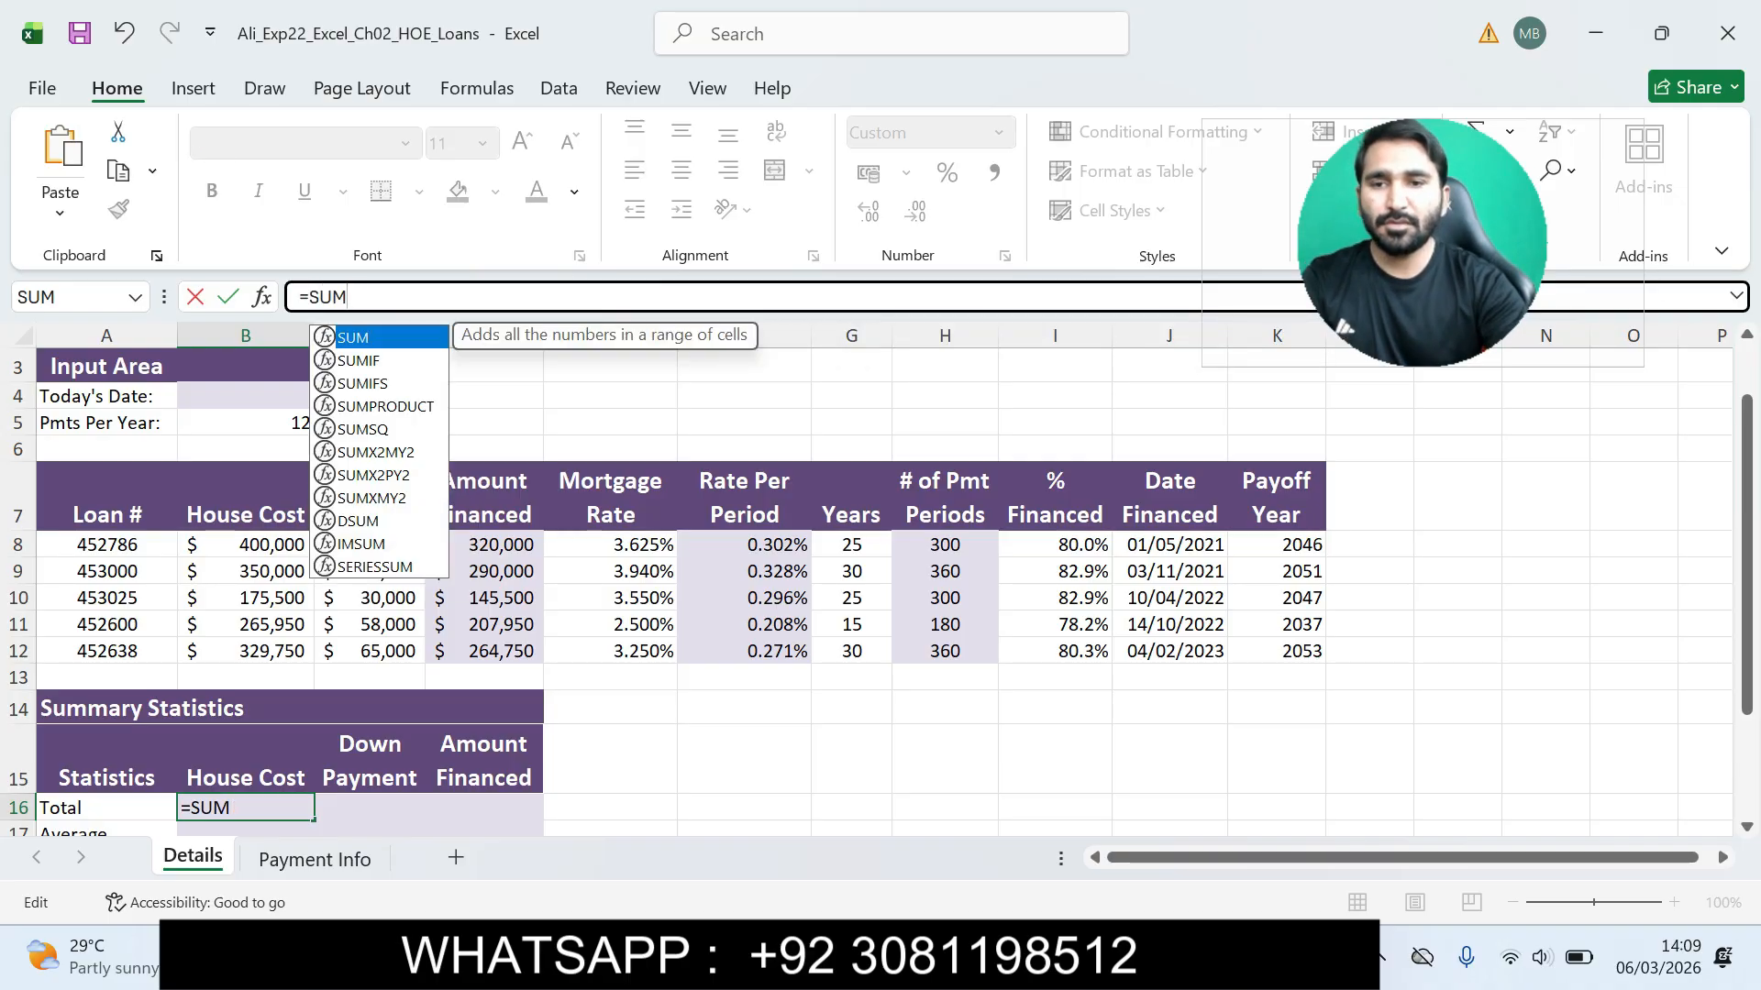
text(()
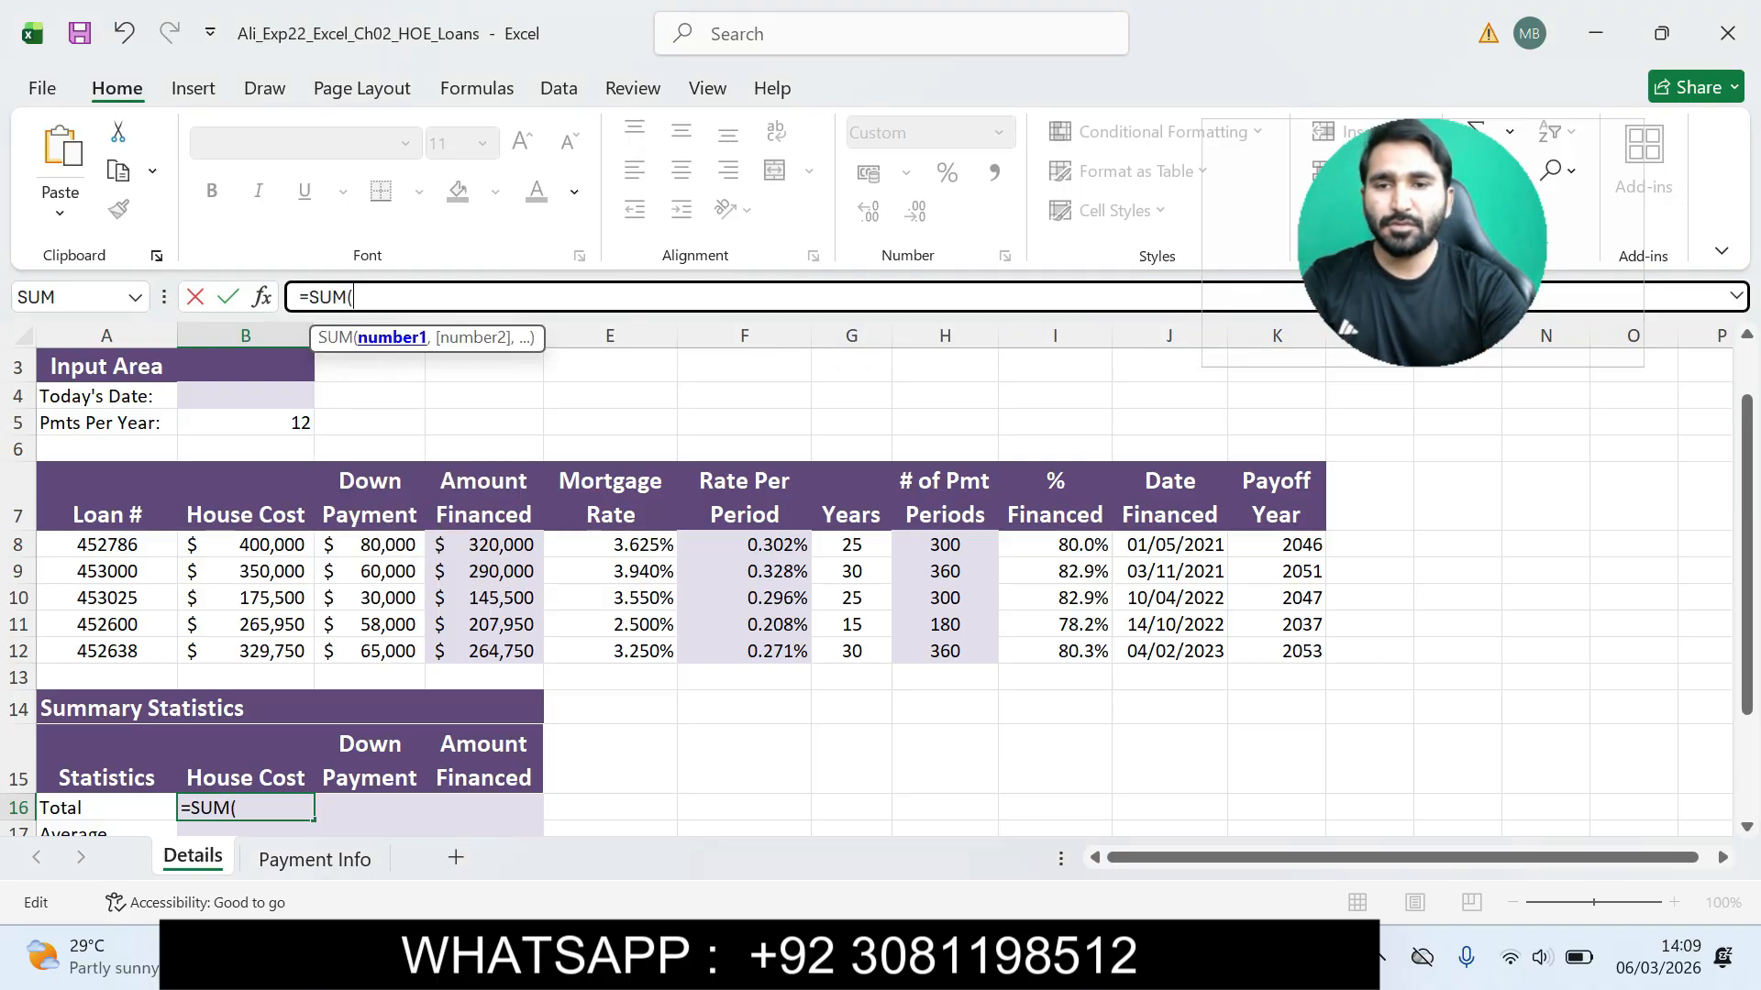
key(alt+Tab)
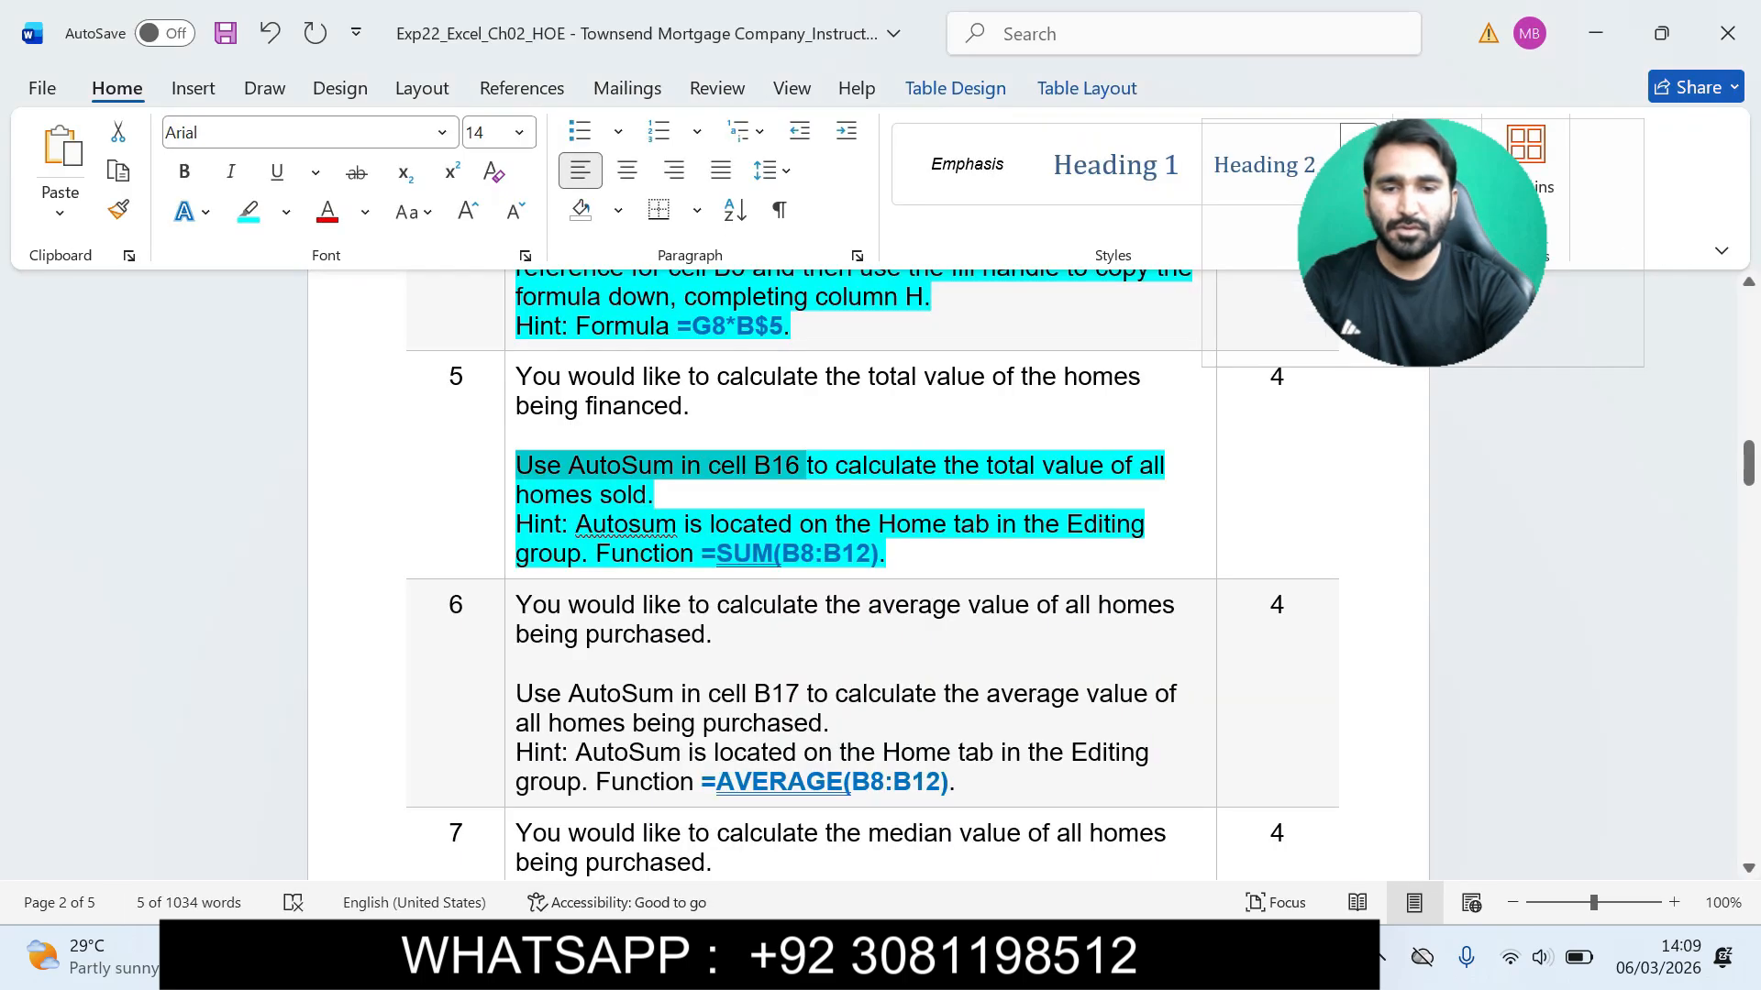
key(alt+Tab)
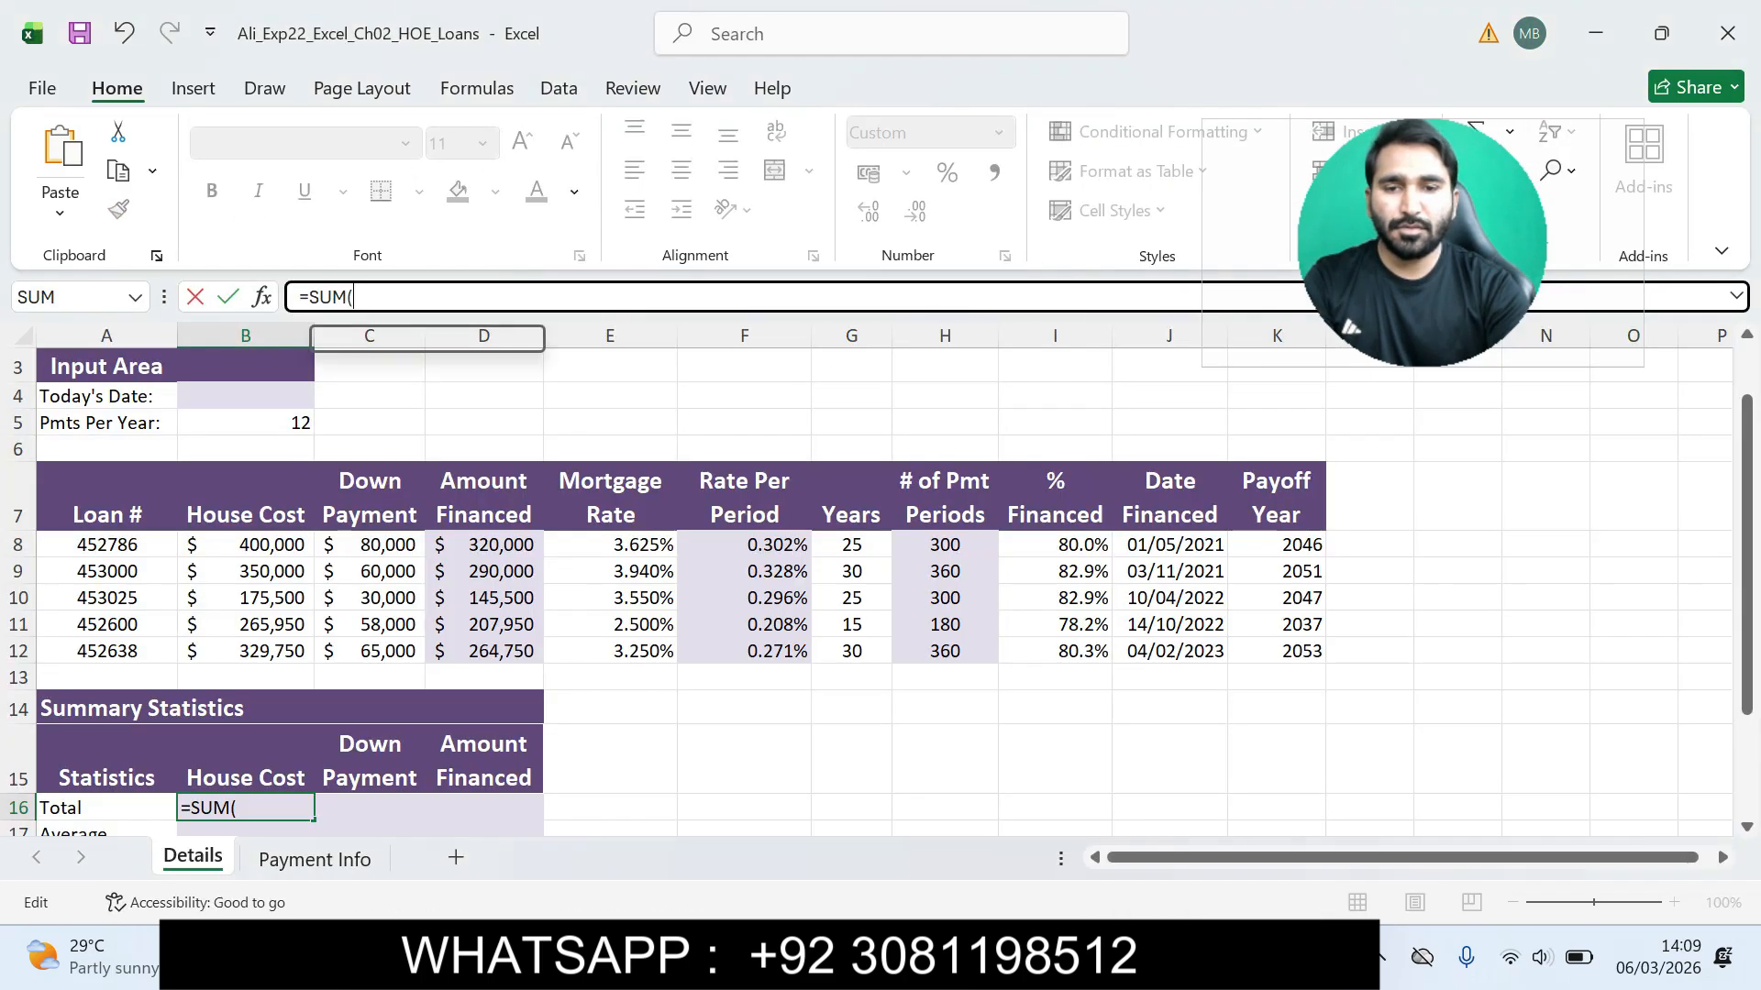
click(1187, 958)
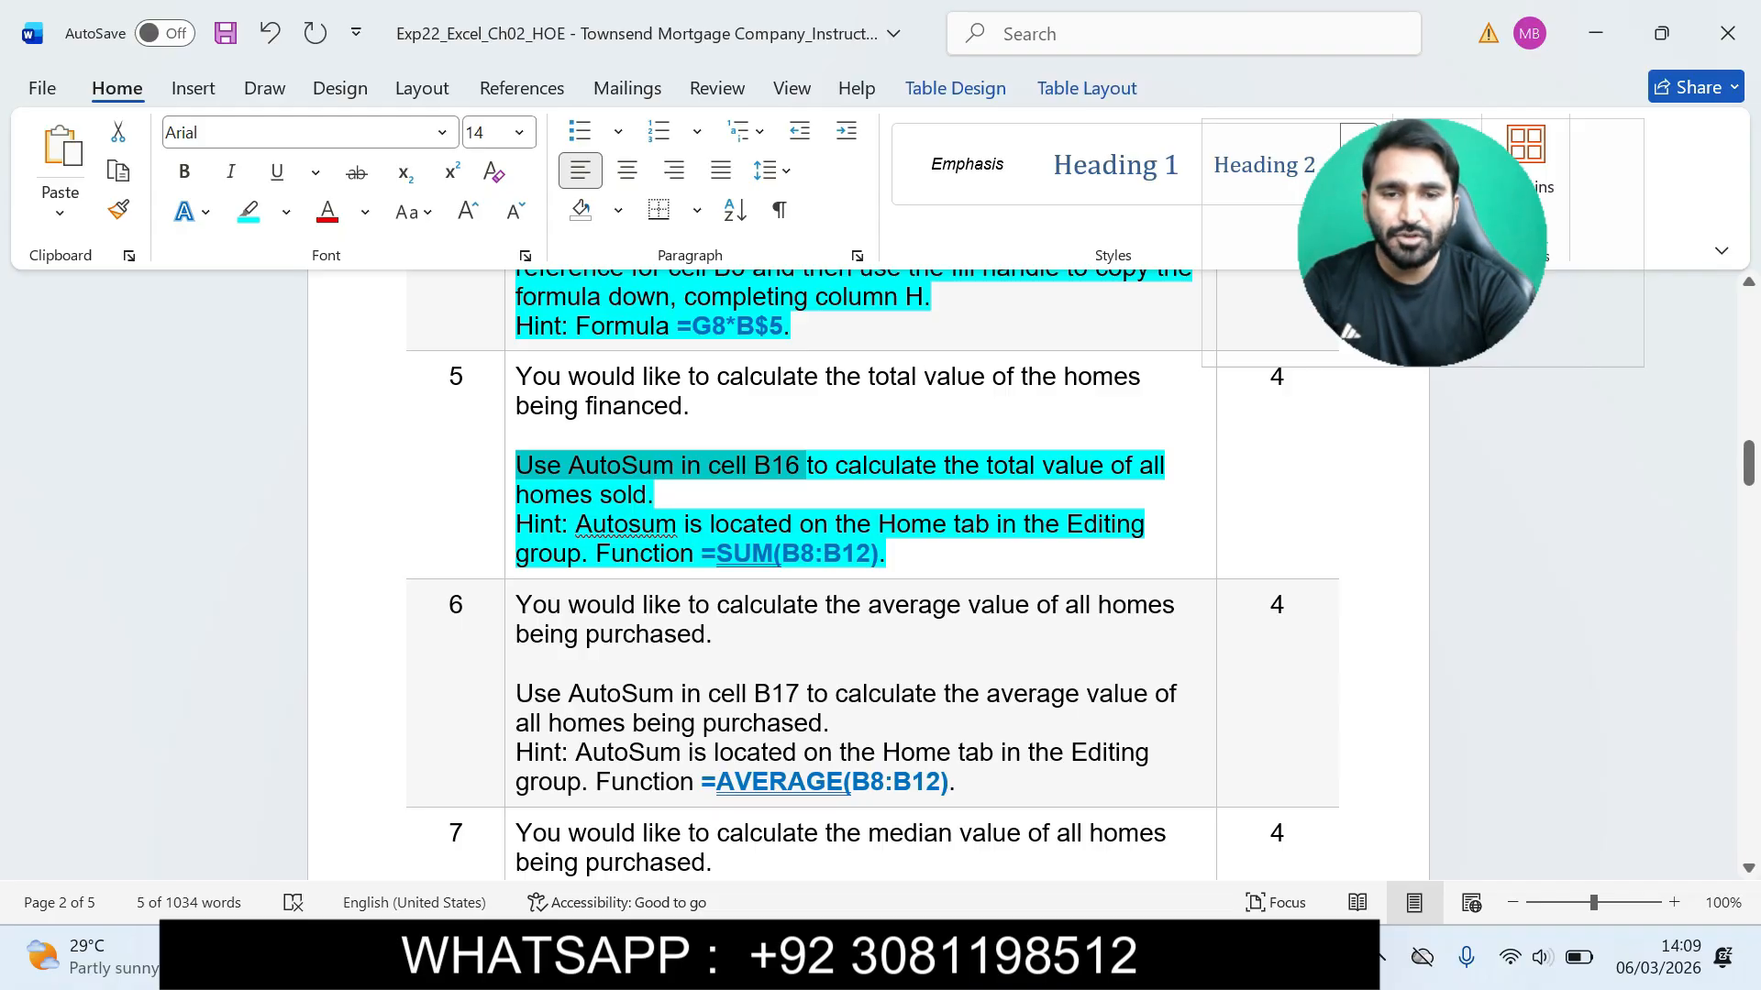
click(1242, 958)
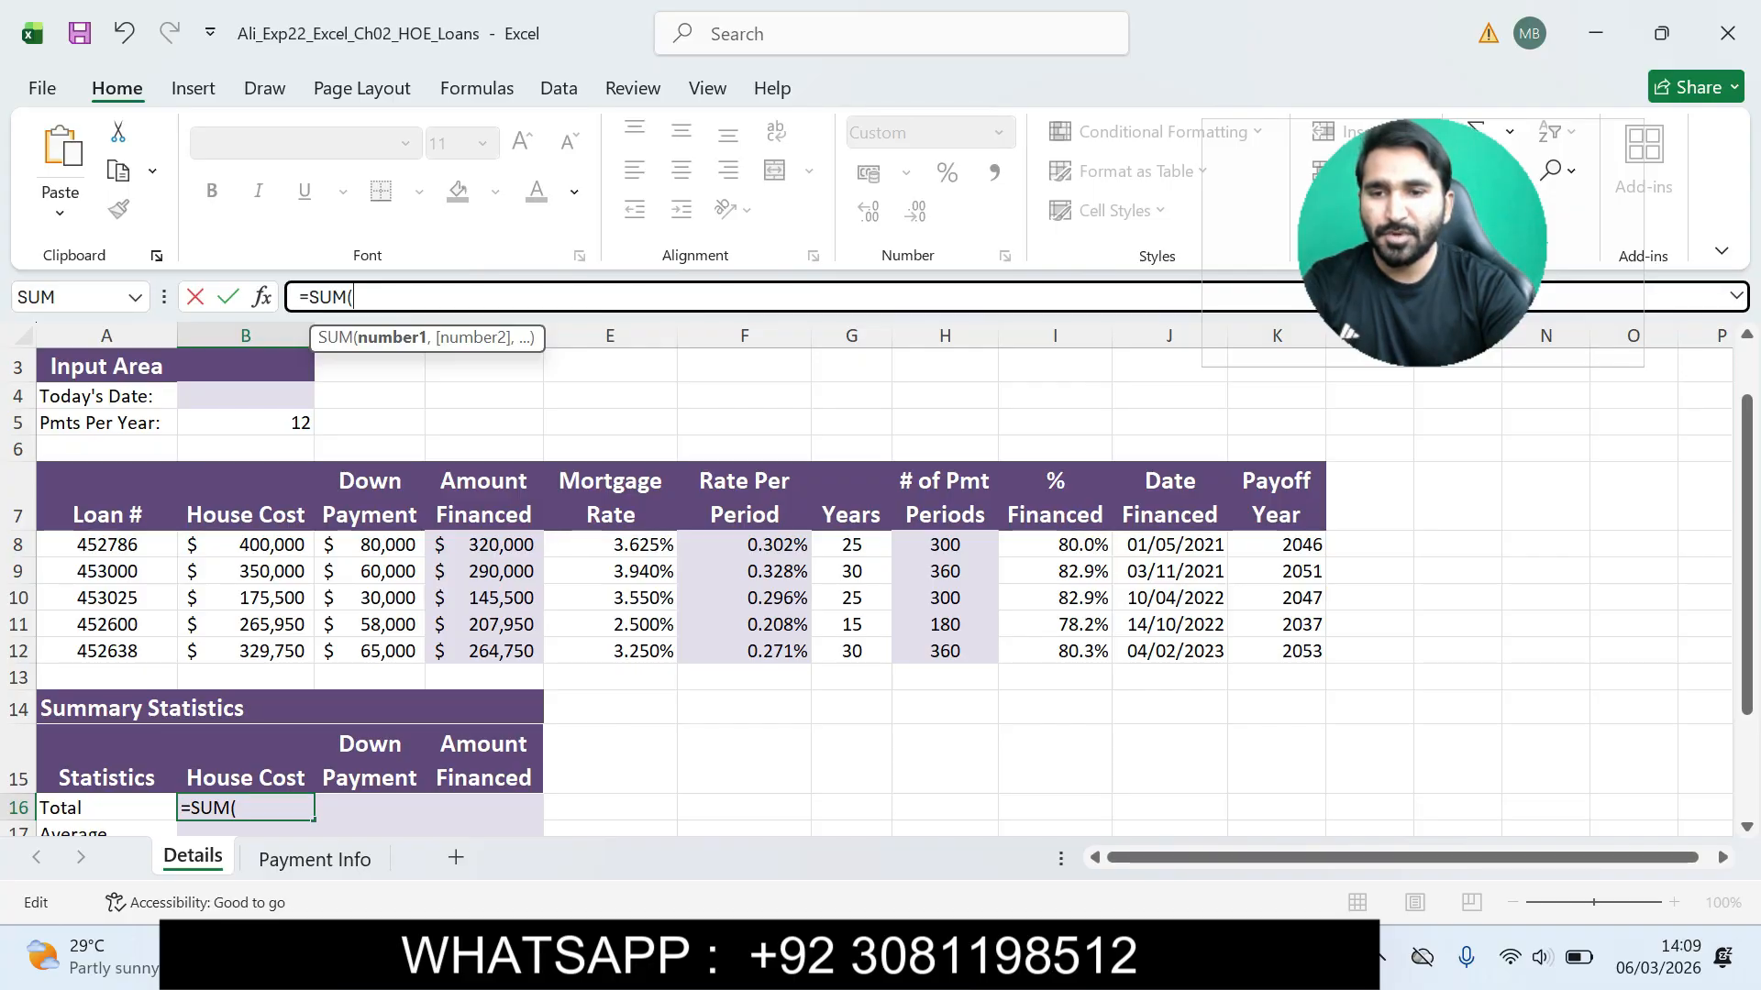
drag(245, 545, 276, 652)
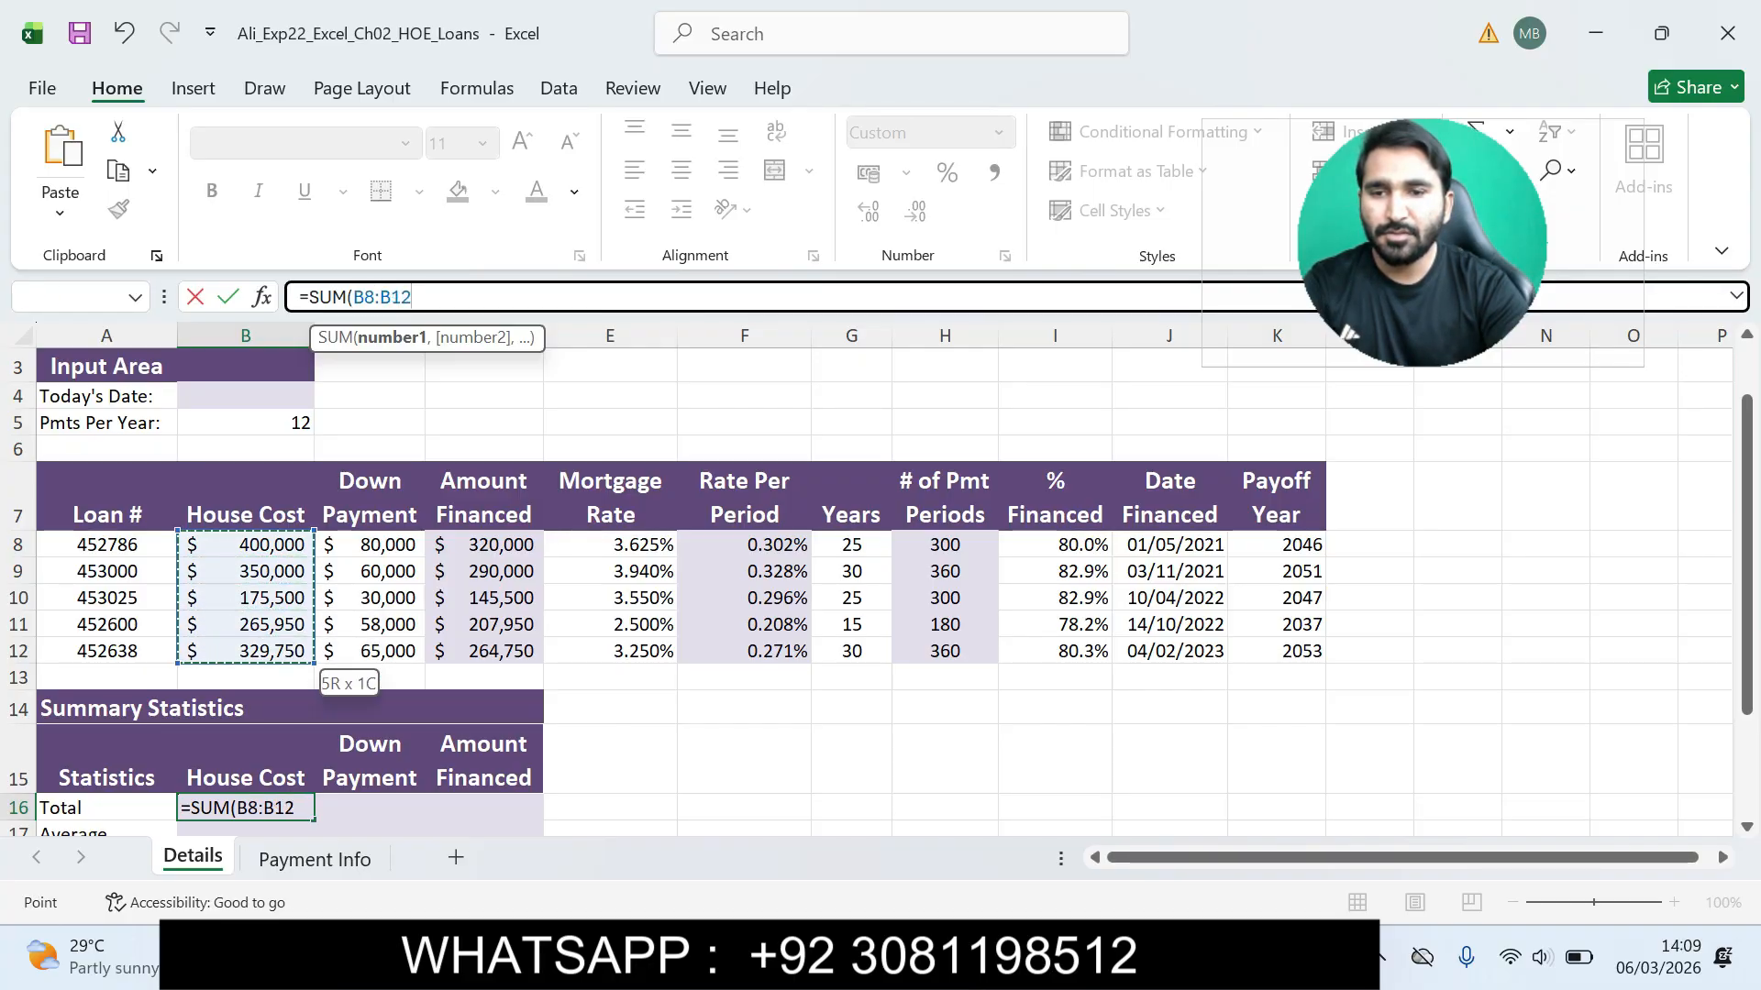
text())
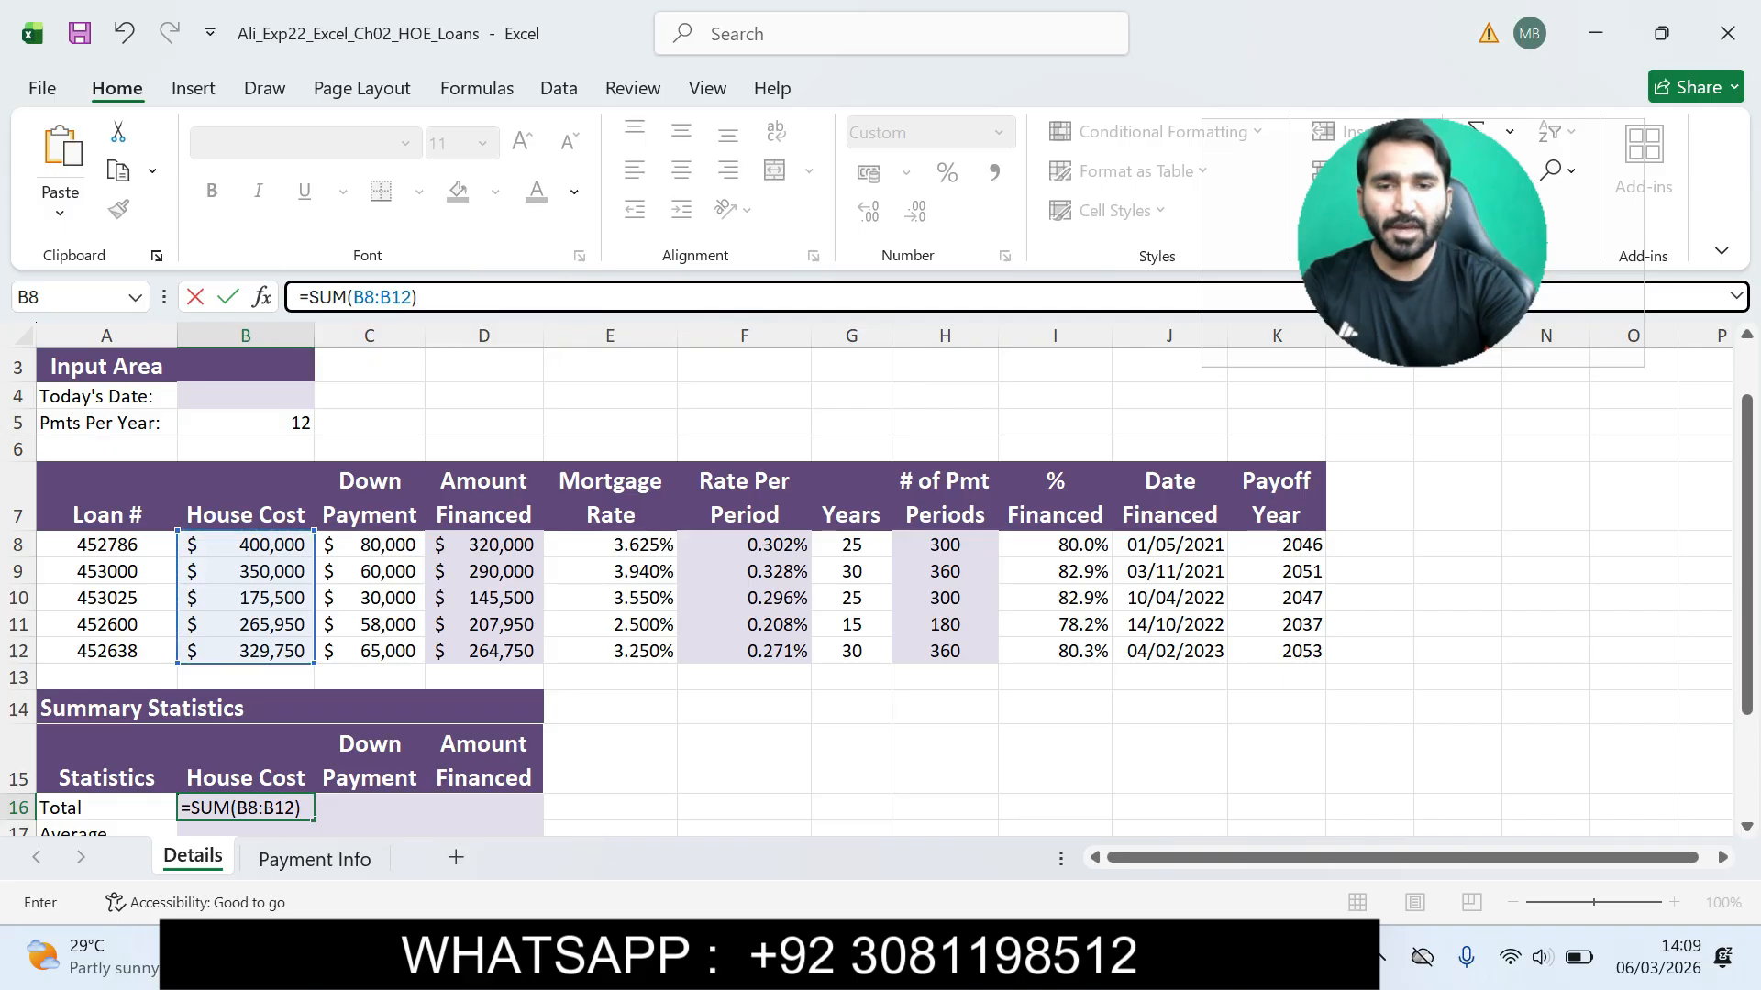
key(Return)
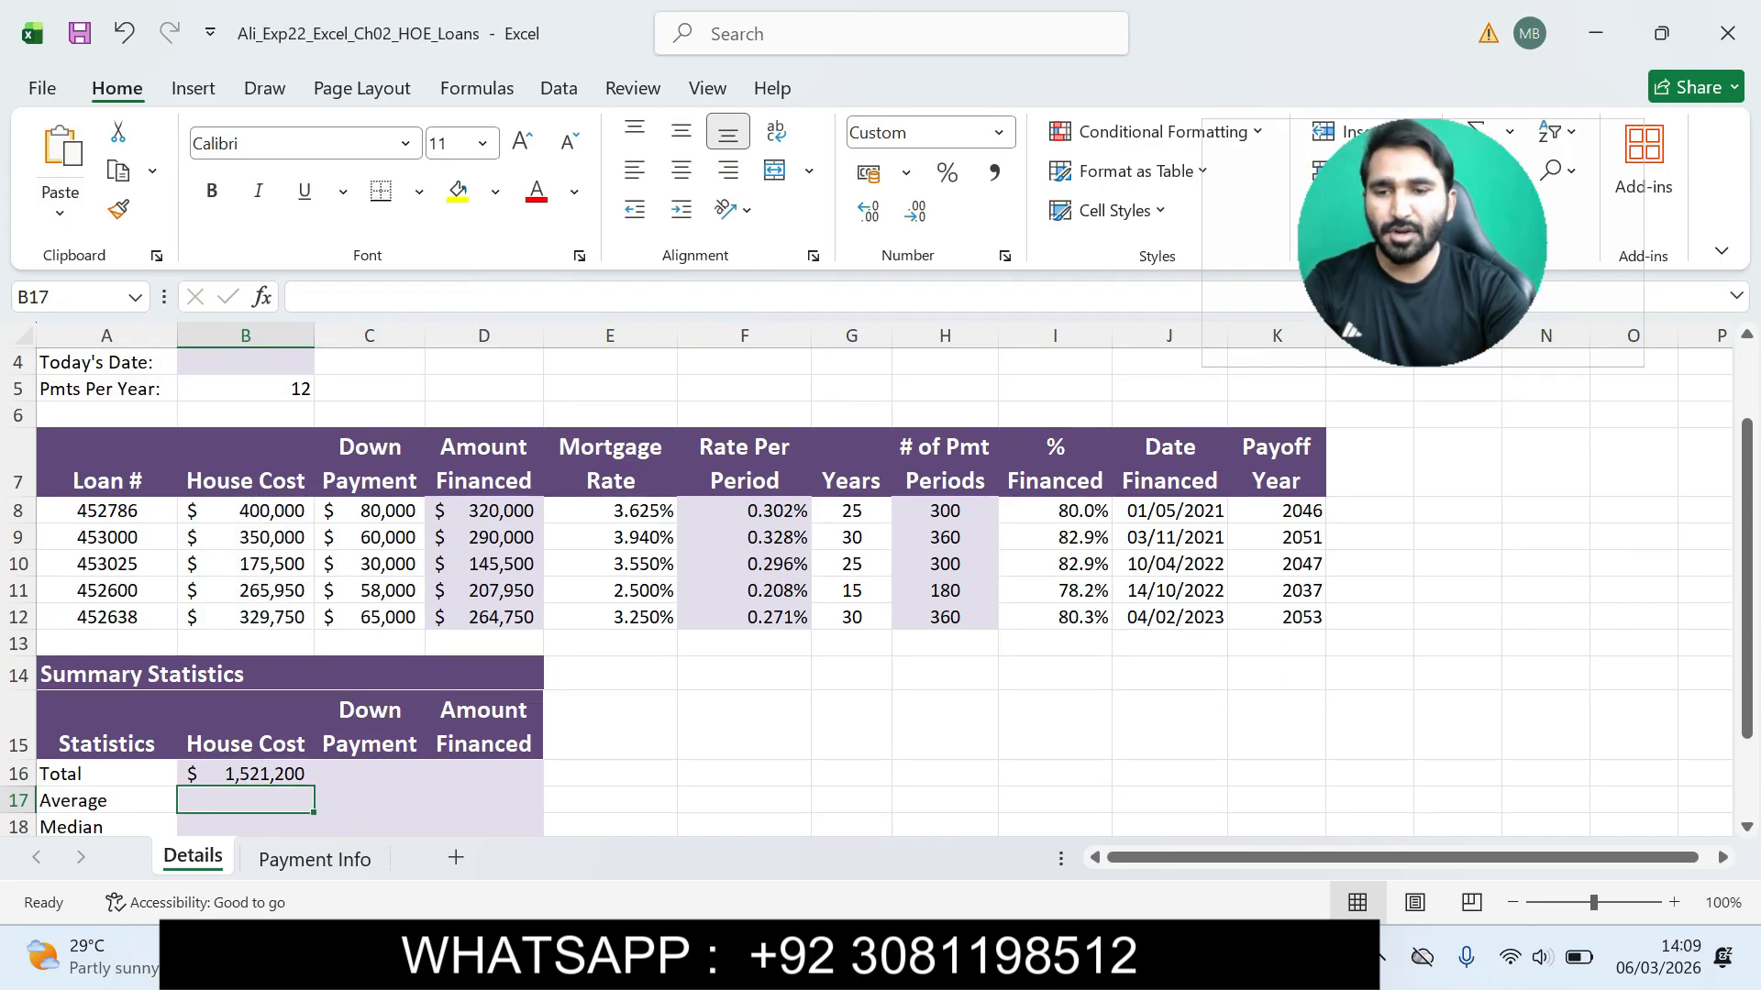
click(245, 773)
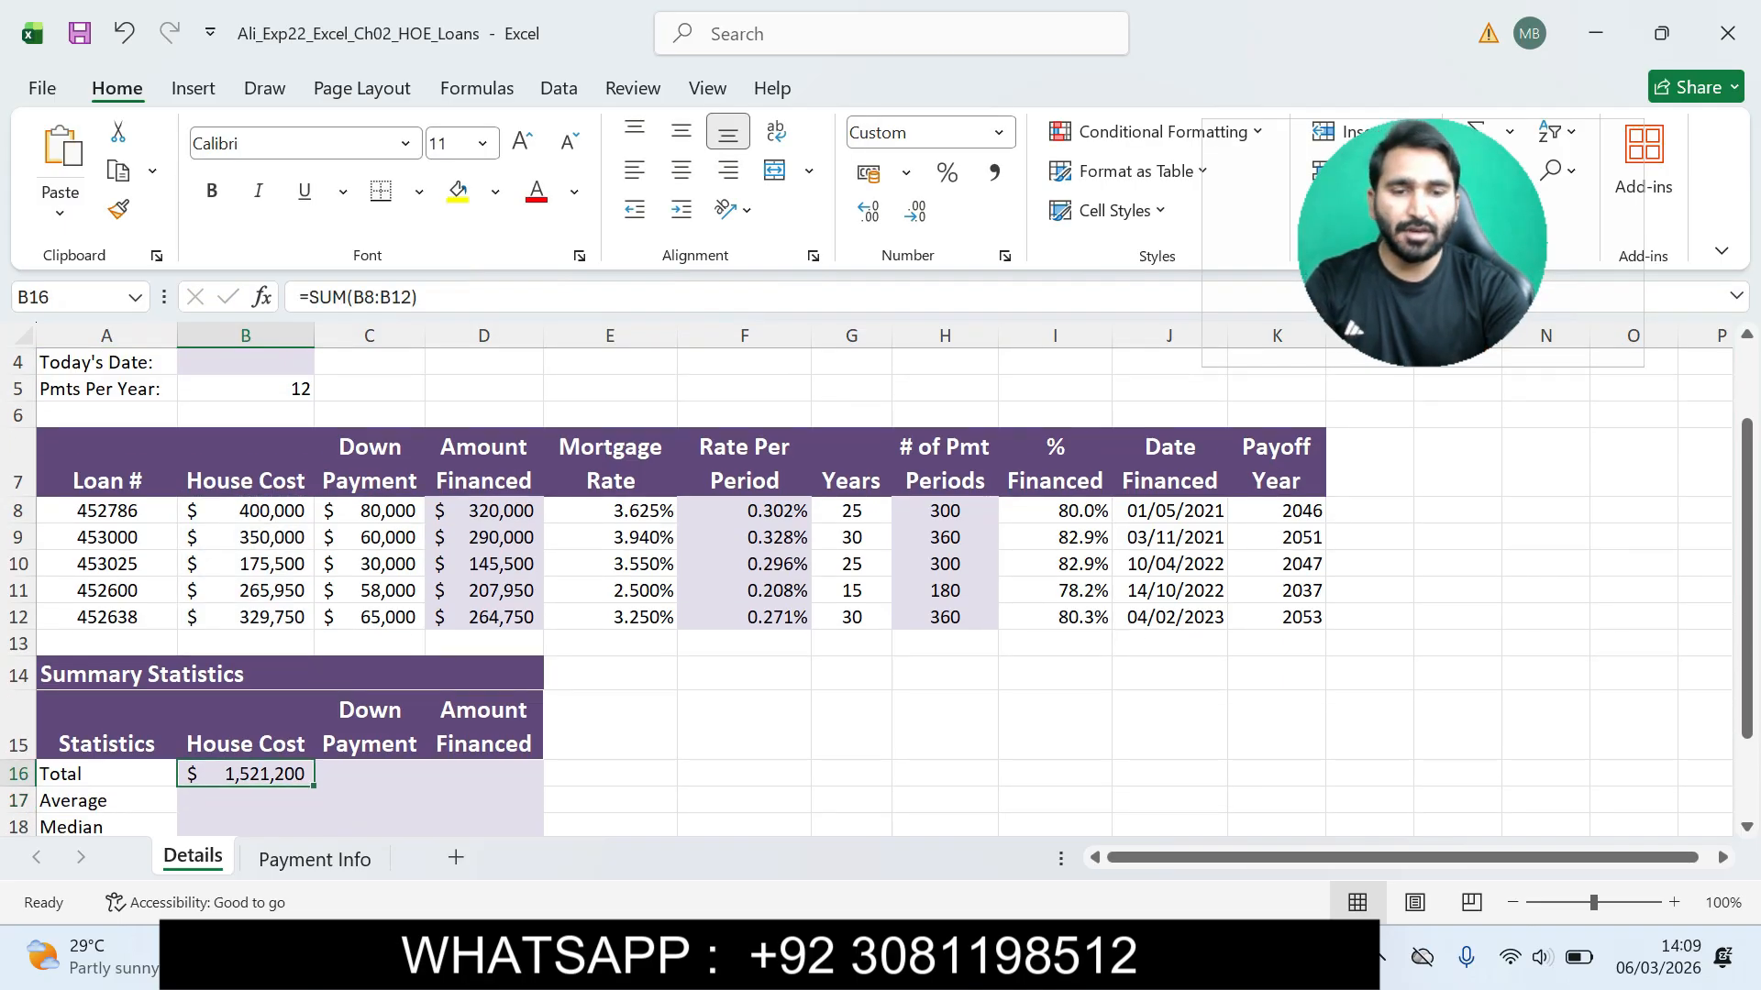
Step: Return to the Word instructions and highlight step 6's AutoSum instruction for cell B17, including its hint, in turquoise
click(1345, 963)
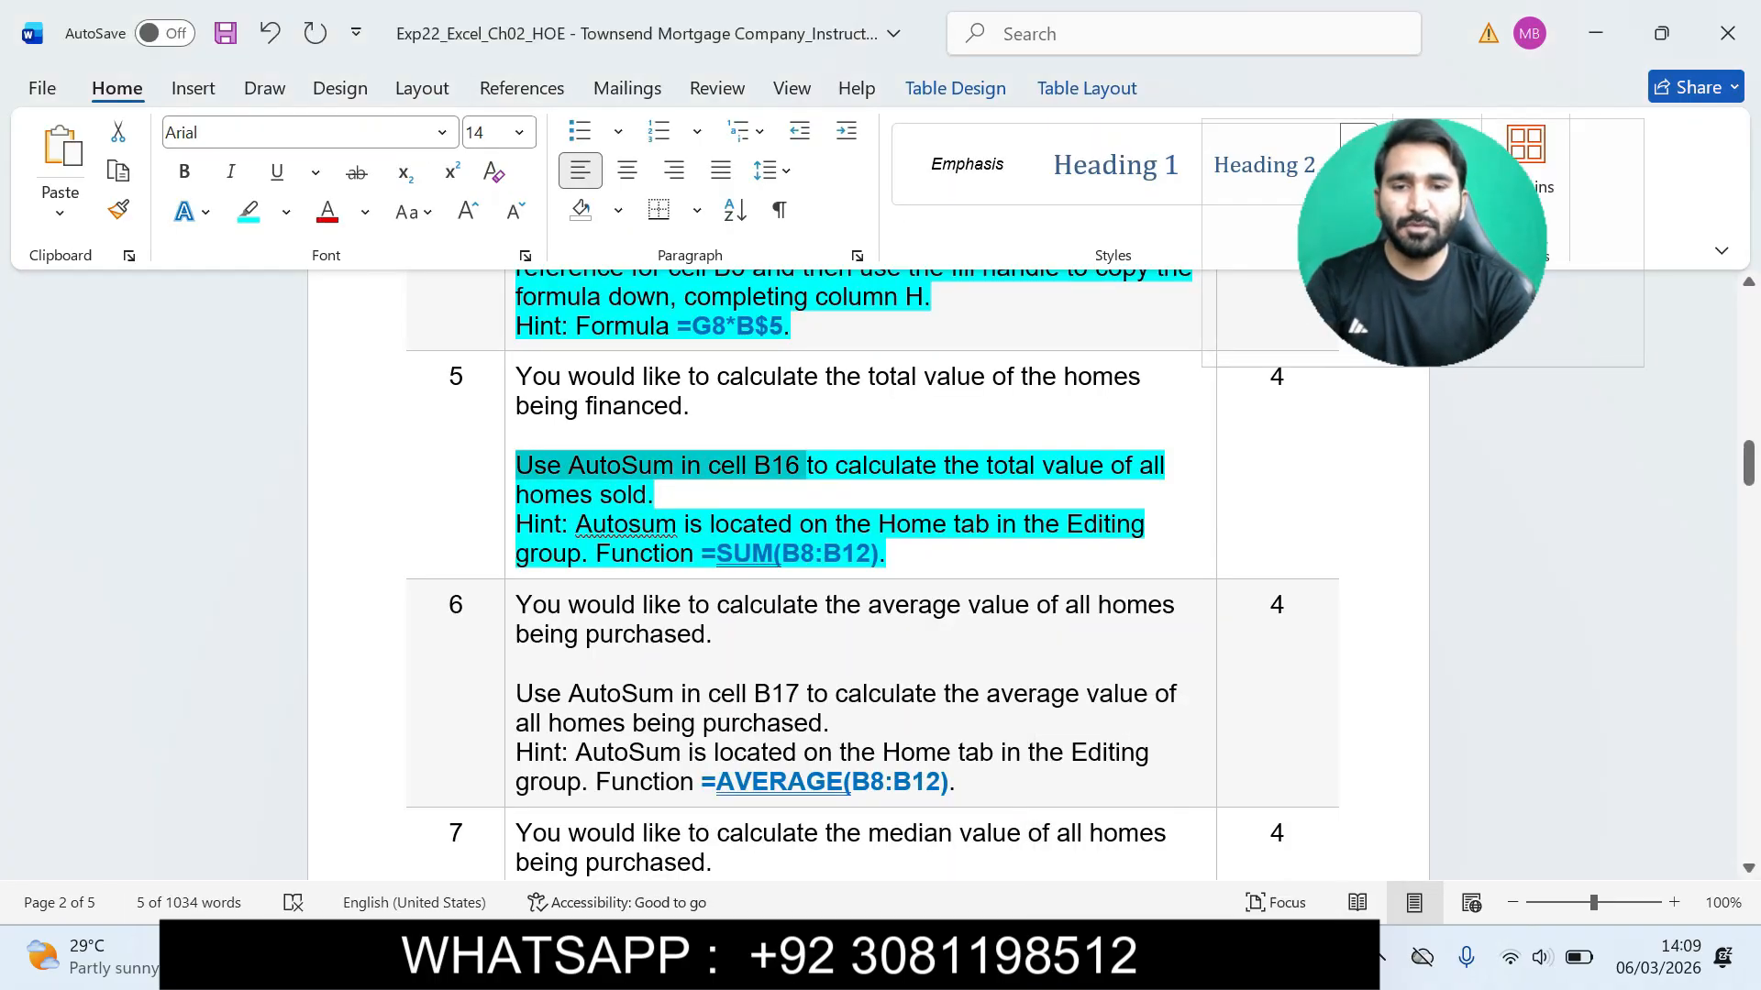
drag(515, 693, 956, 781)
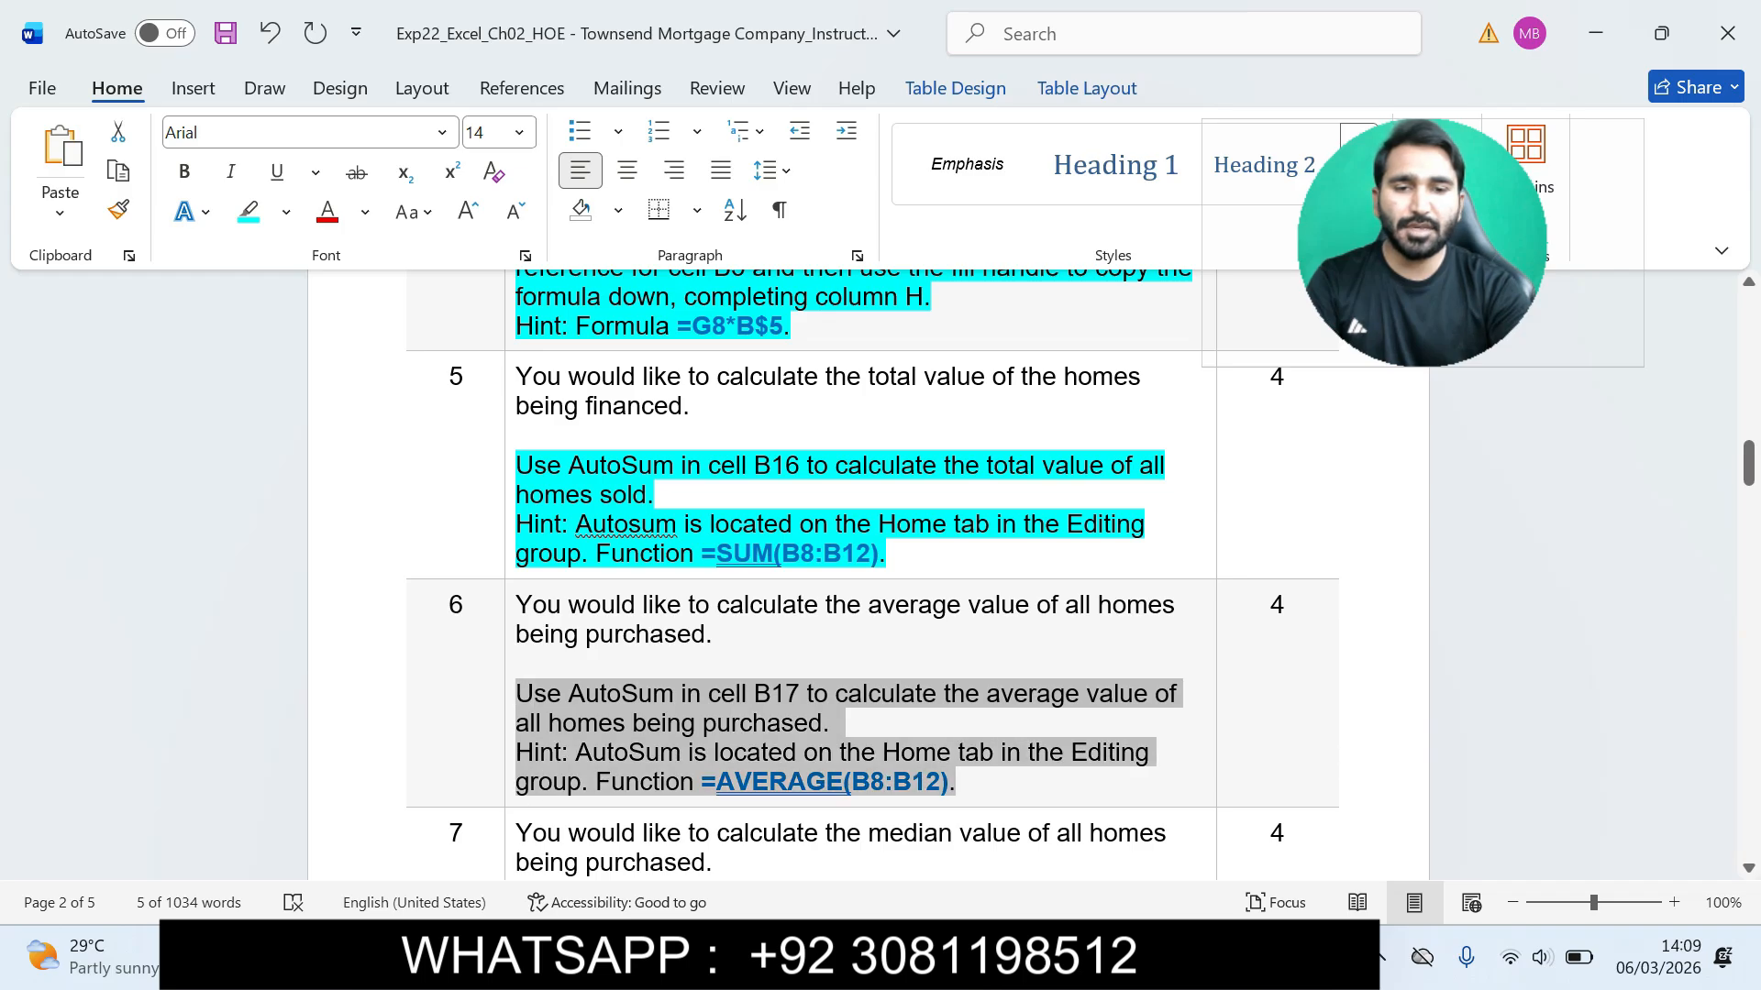
click(1139, 745)
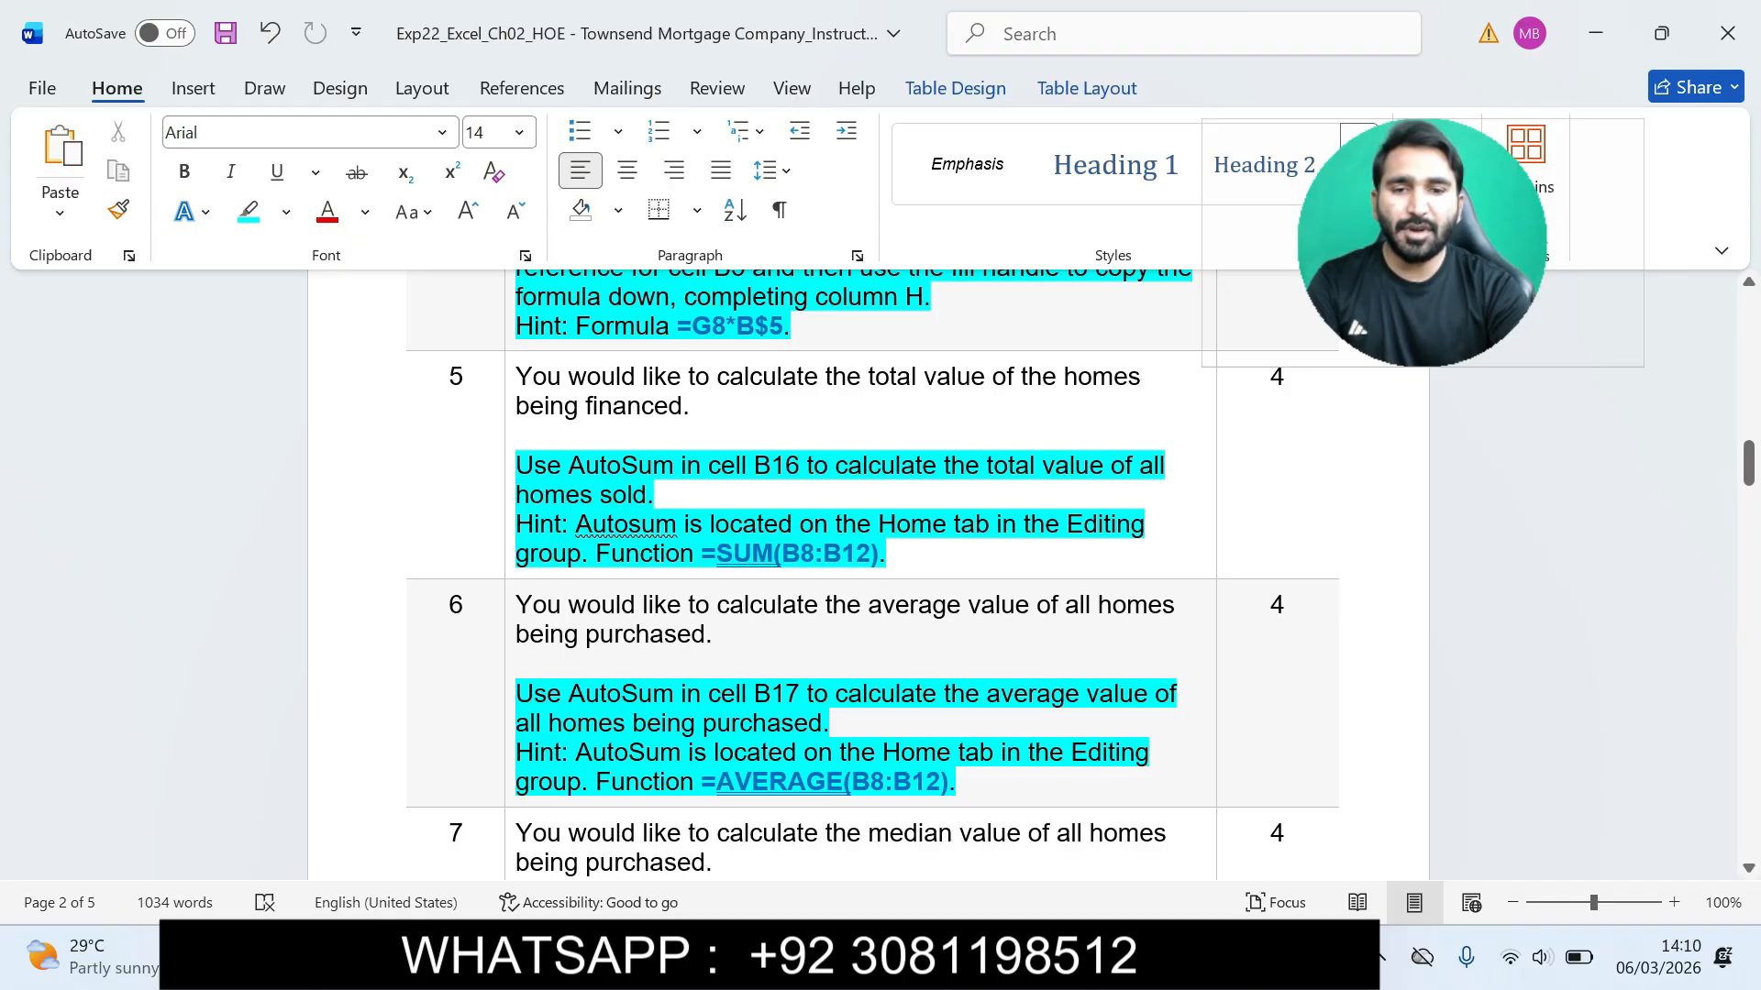
Step: Read step 6's instruction on calculating the average home value in cell B17
key(ctrl+shift+Right)
key(ctrl+shift+Right)
key(ctrl+shift+Right)
key(ctrl+shift+Right)
key(ctrl+shift+Right)
key(ctrl+shift+Right)
key(ctrl+shift+Right)
key(ctrl+shift+Right)
key(ctrl+shift+Right)
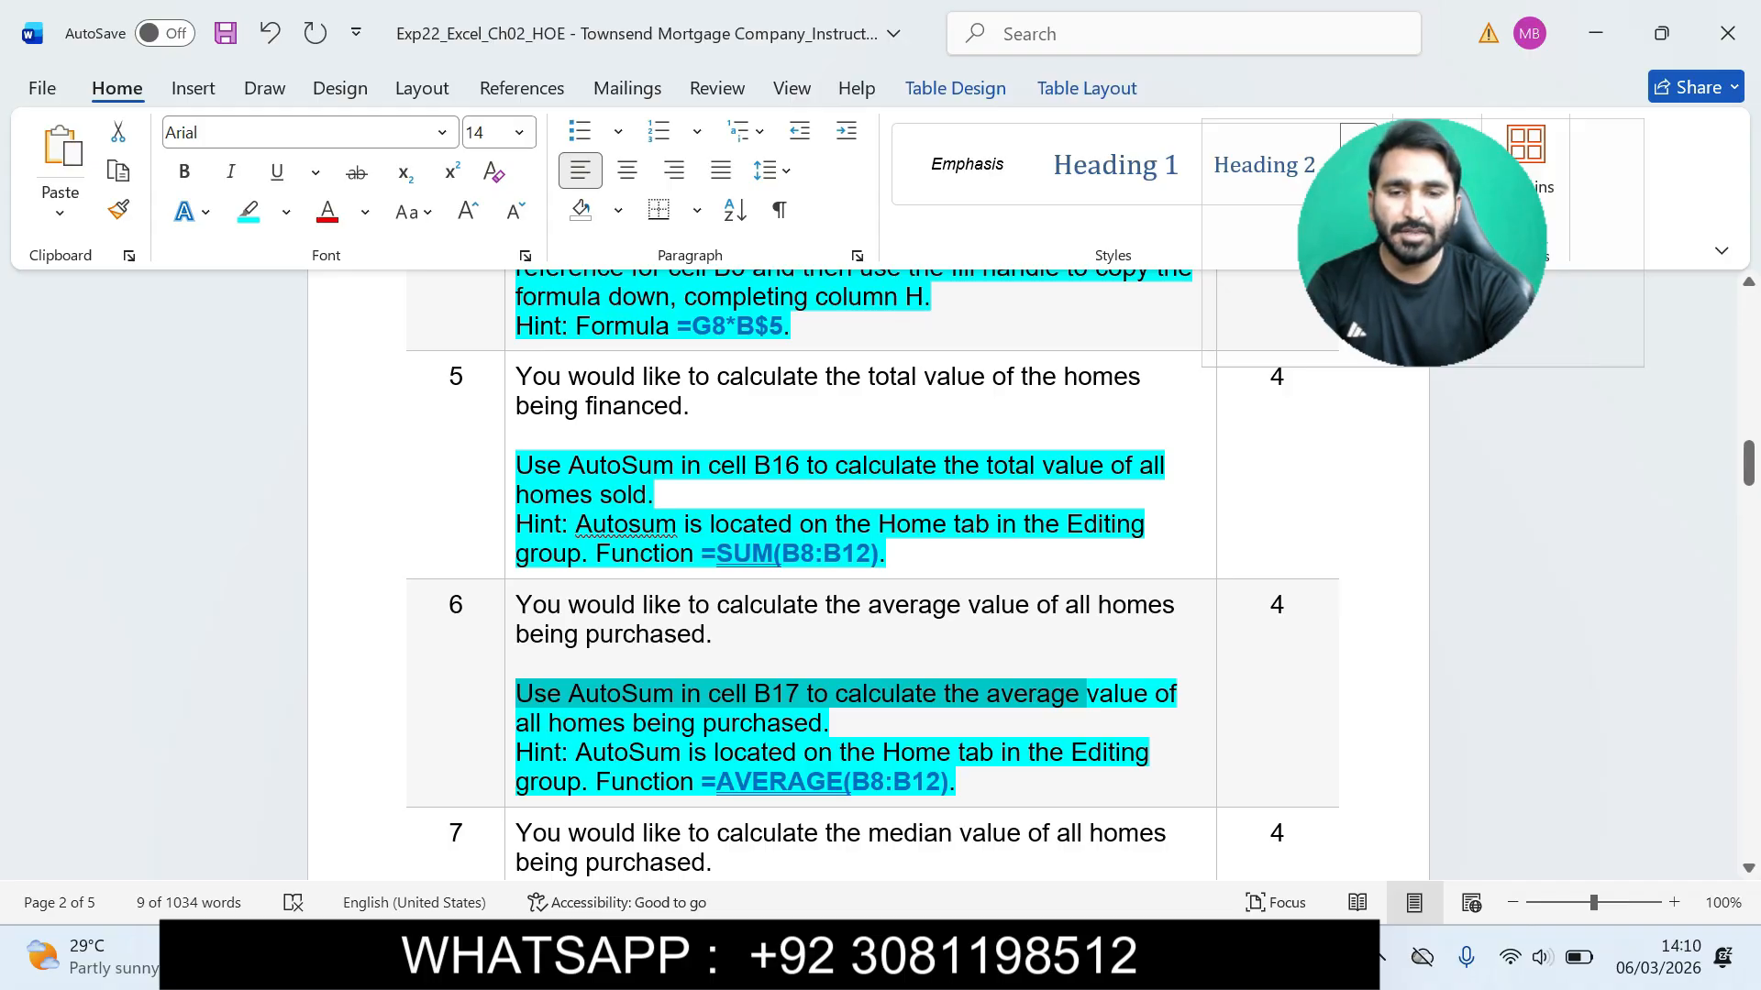
Step: Switch to Excel and enter =AVERAGE(B8:B12) in cell B17, checking the range against step 6's hint in Word
key(alt+Tab)
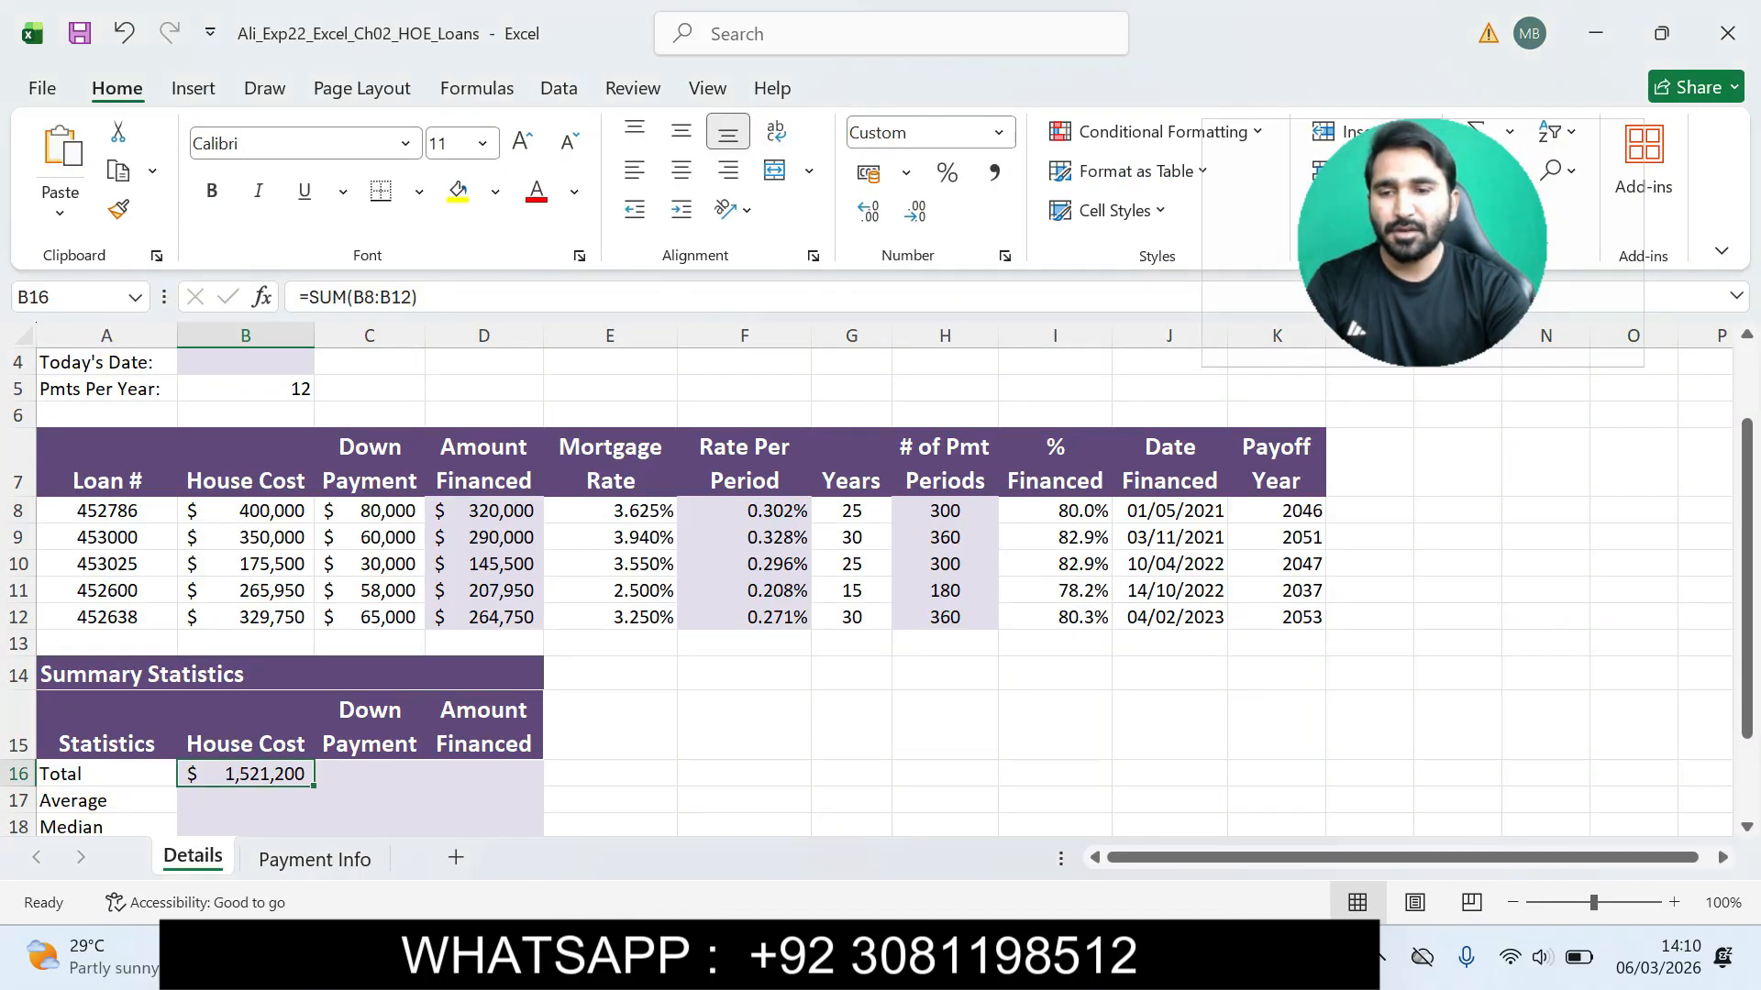
click(246, 800)
text(=)
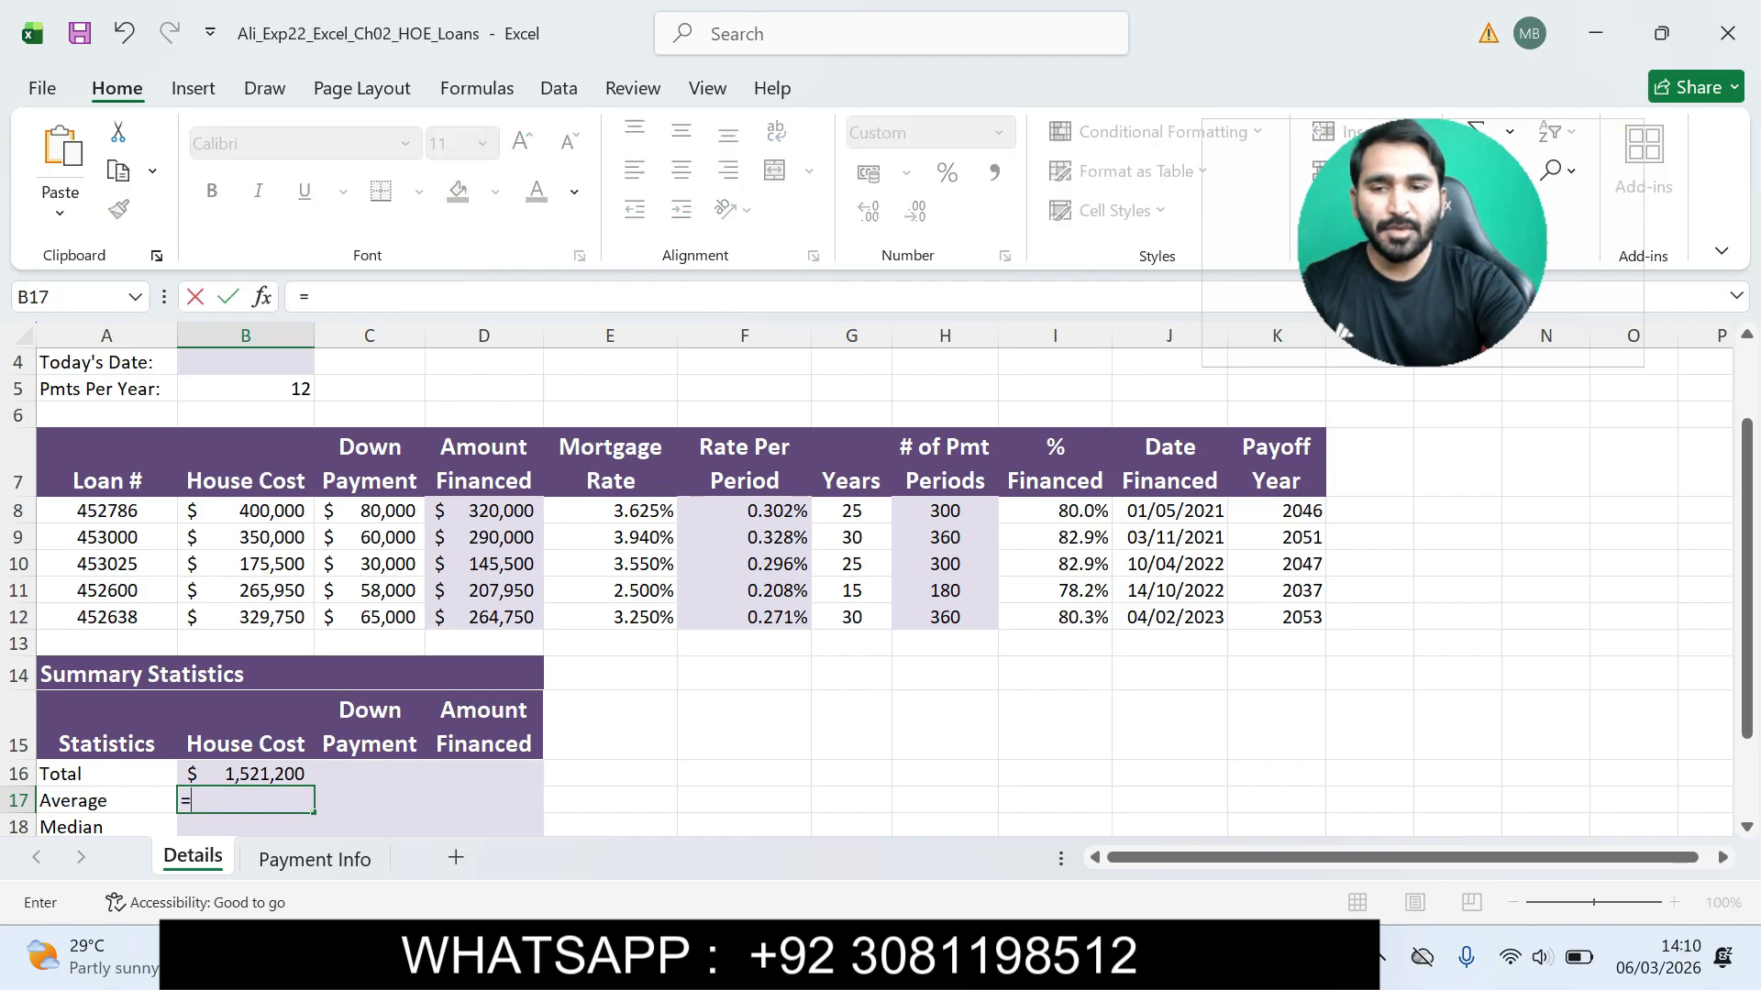
text(AV)
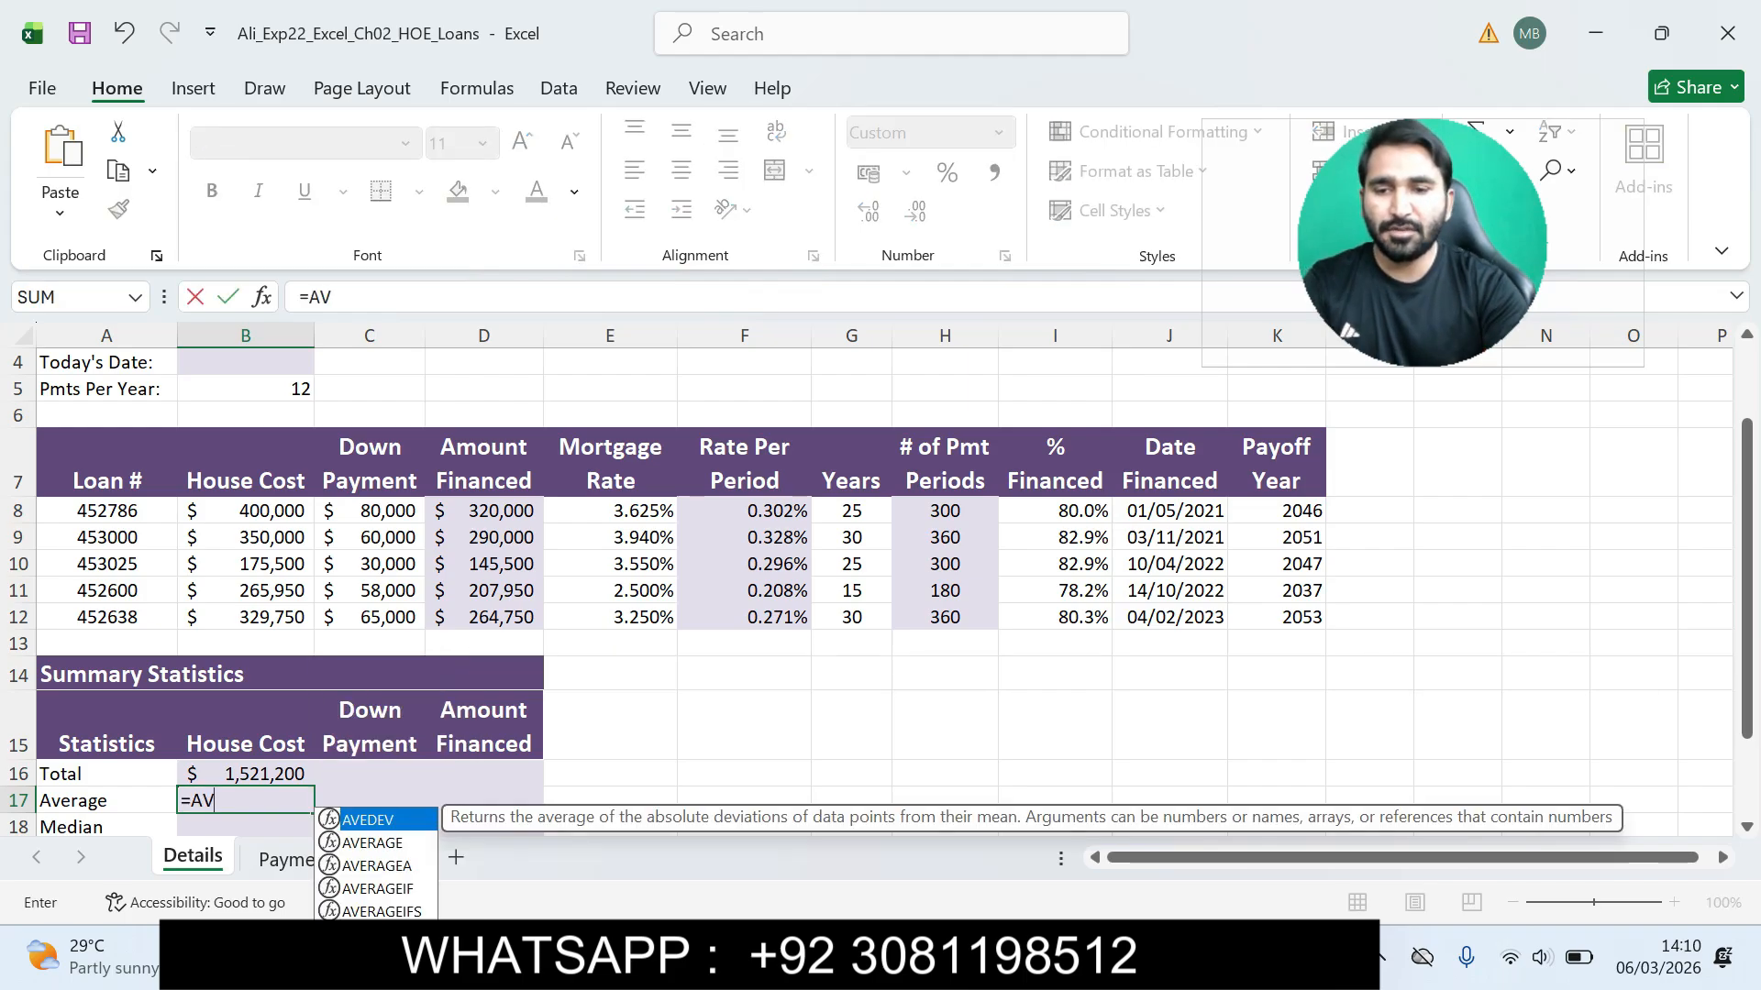
key(Down)
key(Tab)
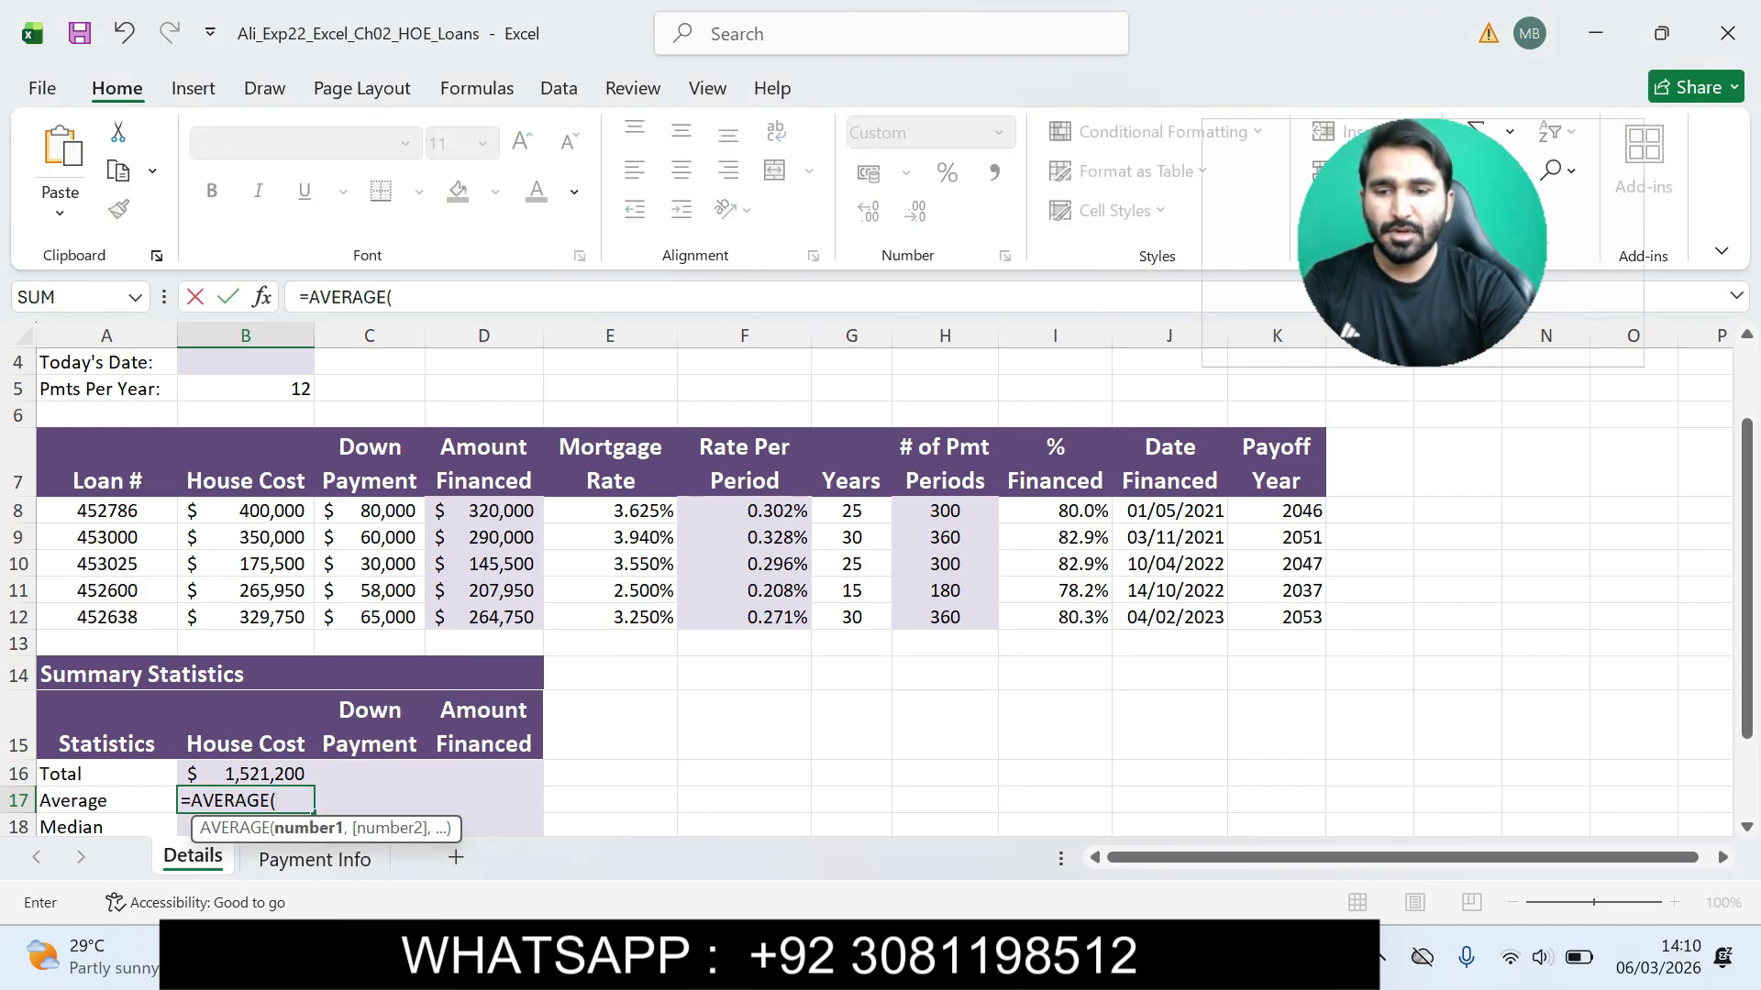
key(alt+Tab)
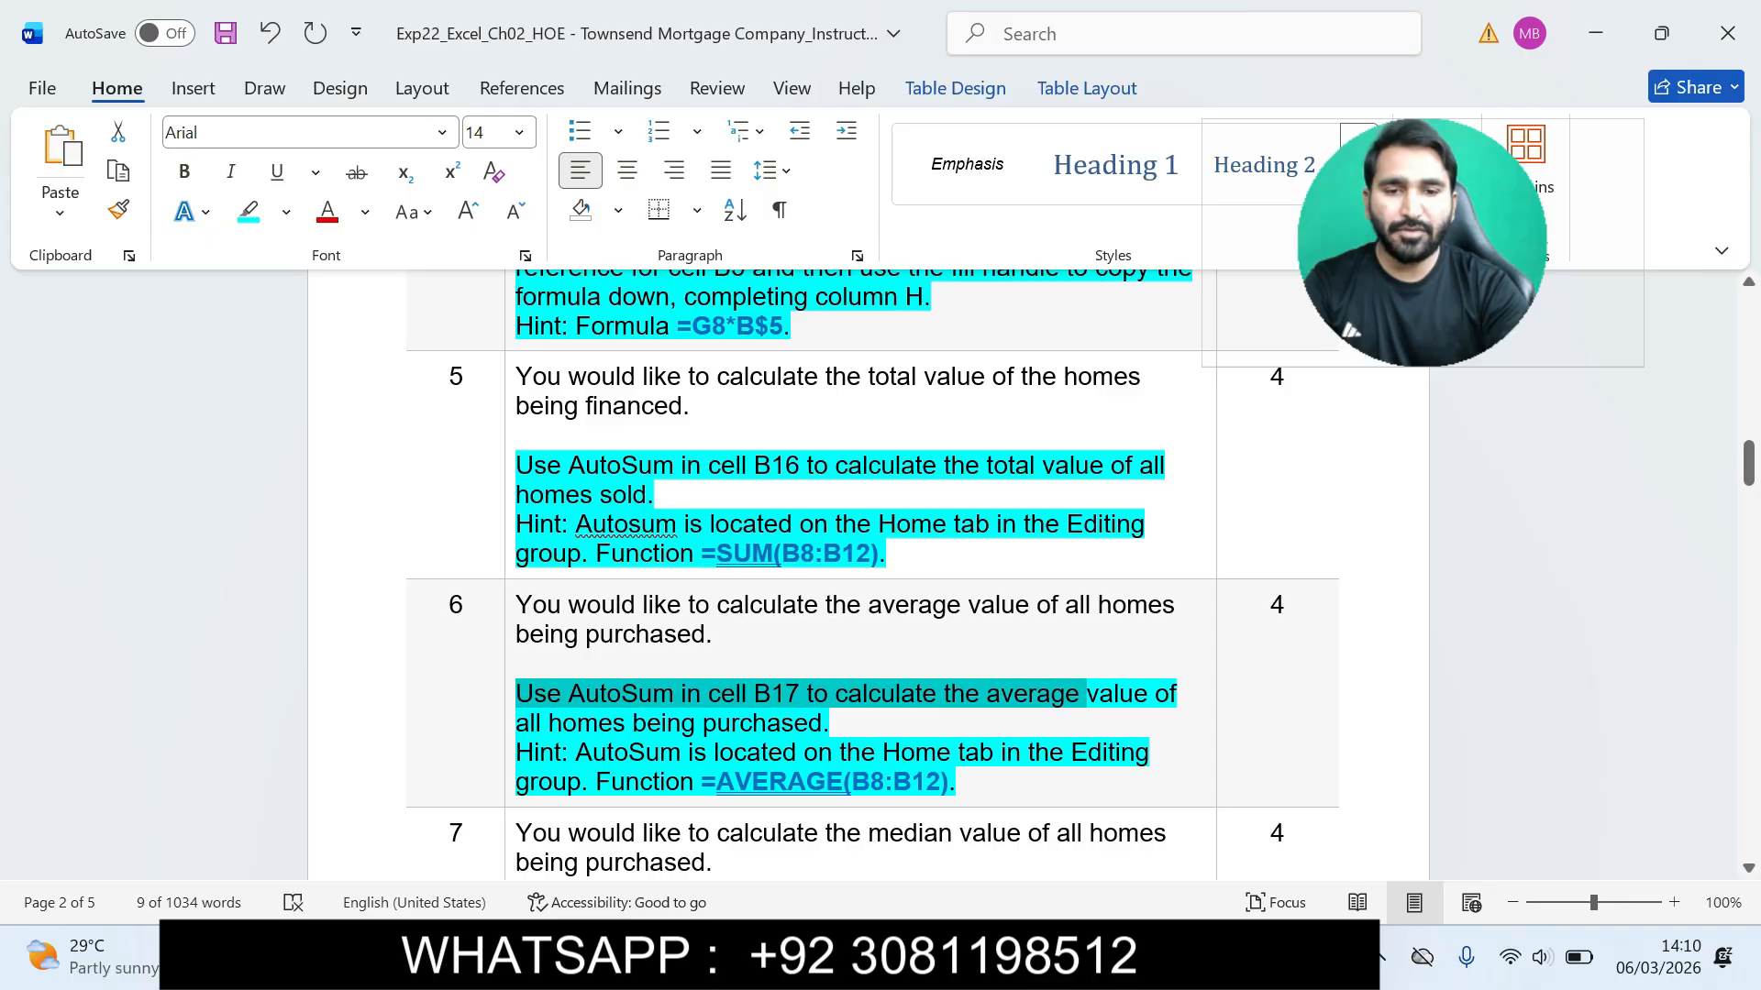
key(alt+Tab)
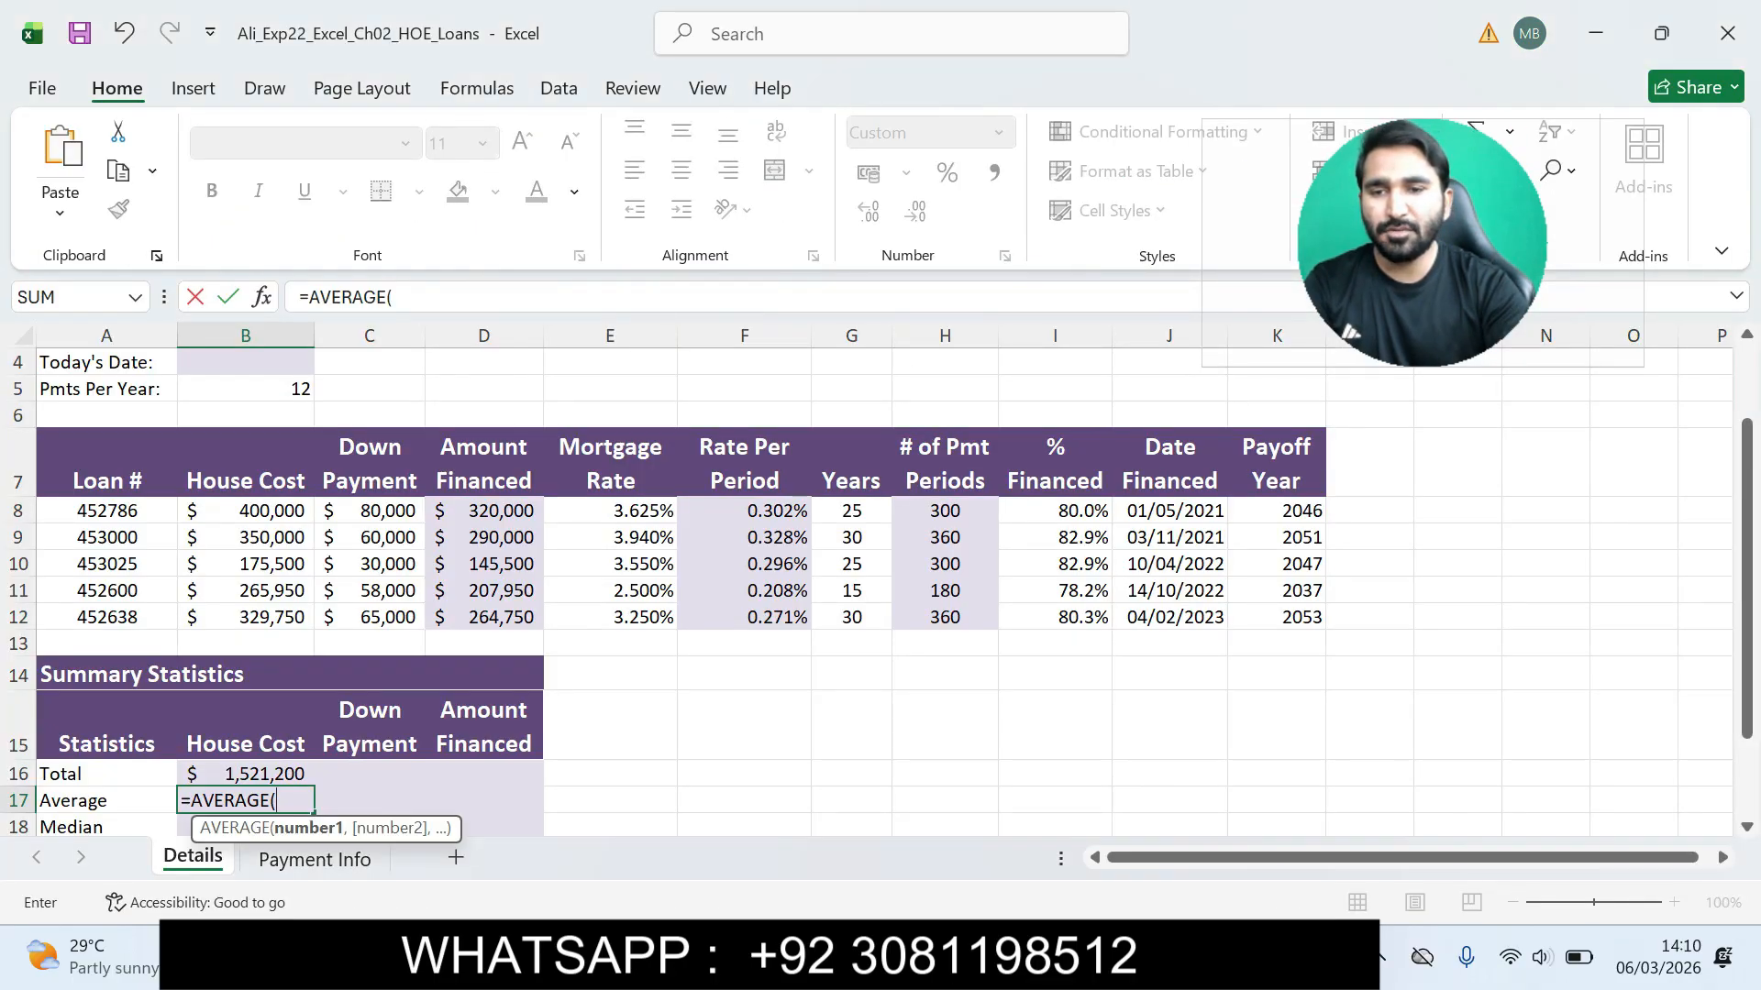
drag(245, 511, 276, 617)
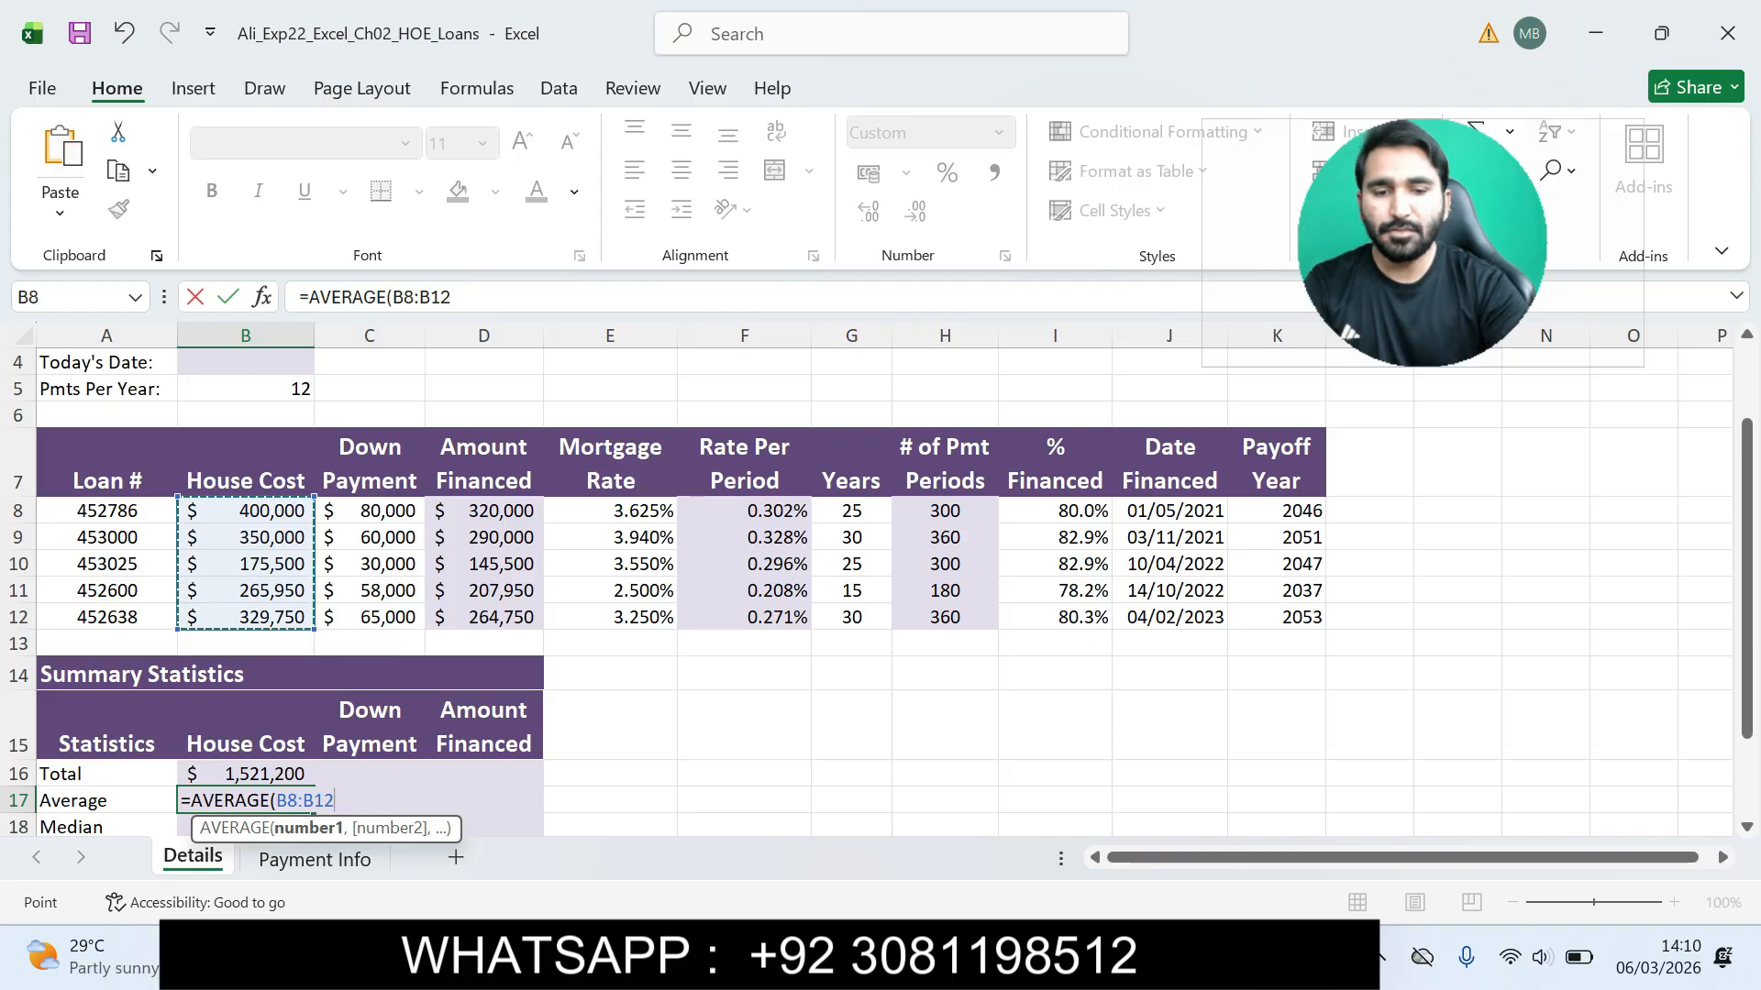
key(Return)
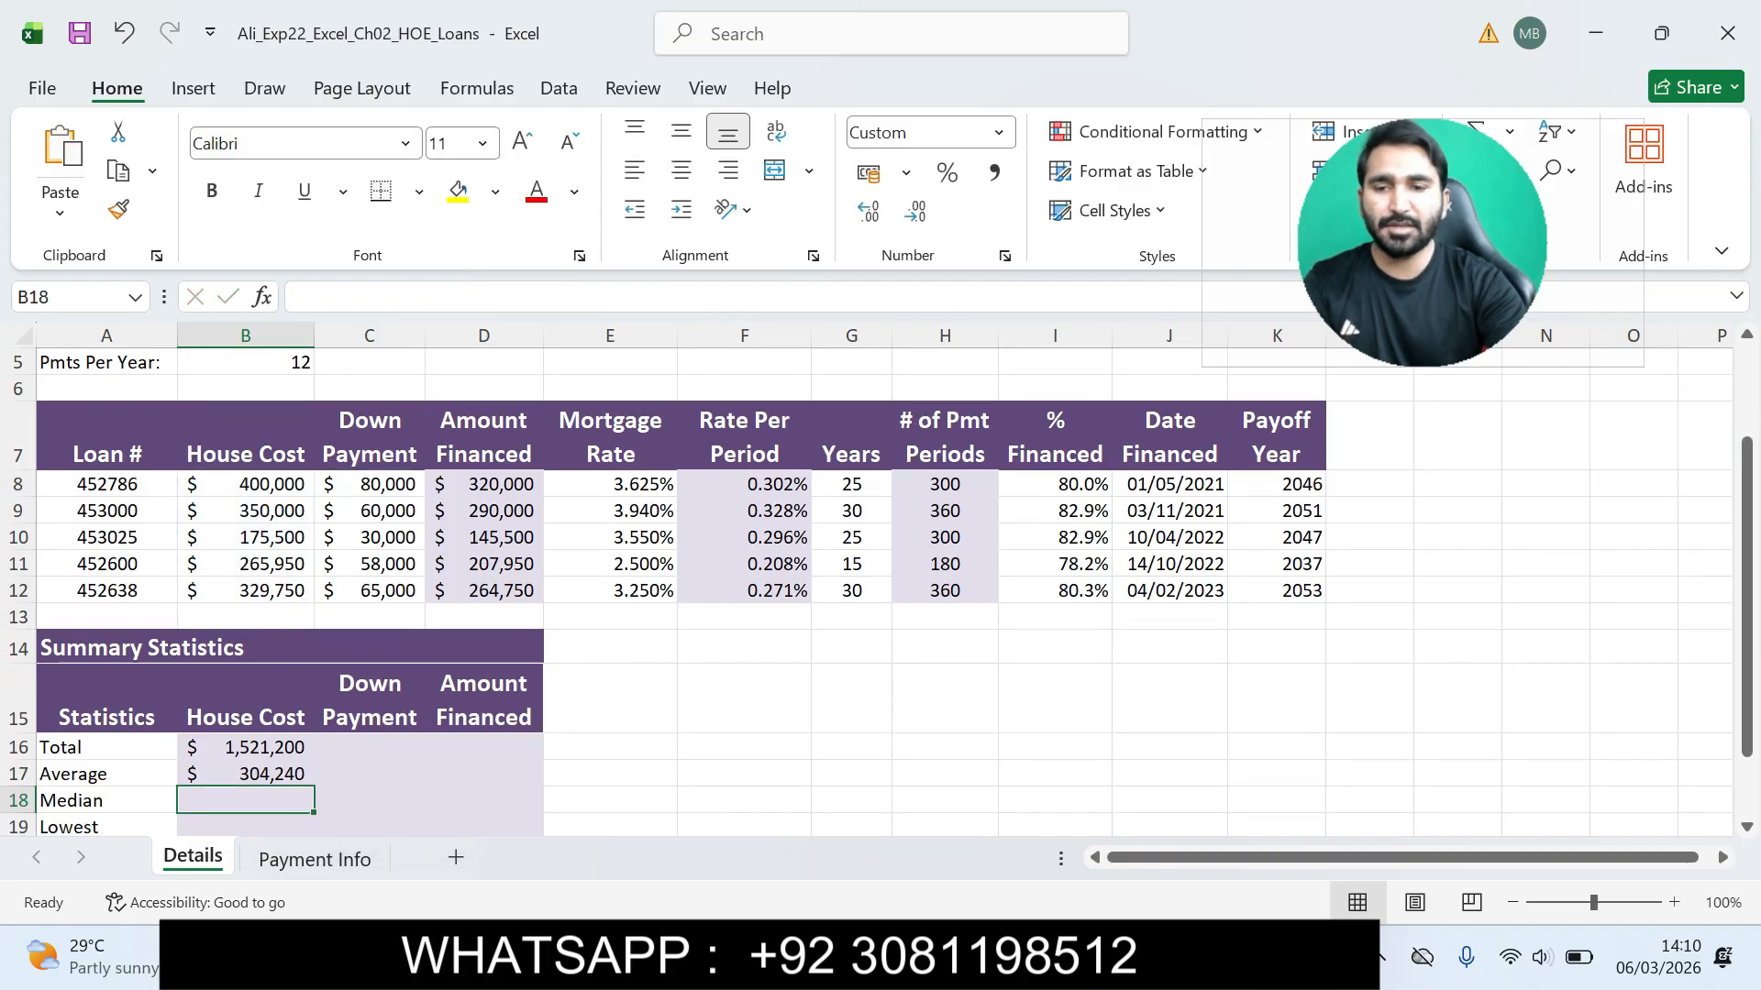
click(246, 774)
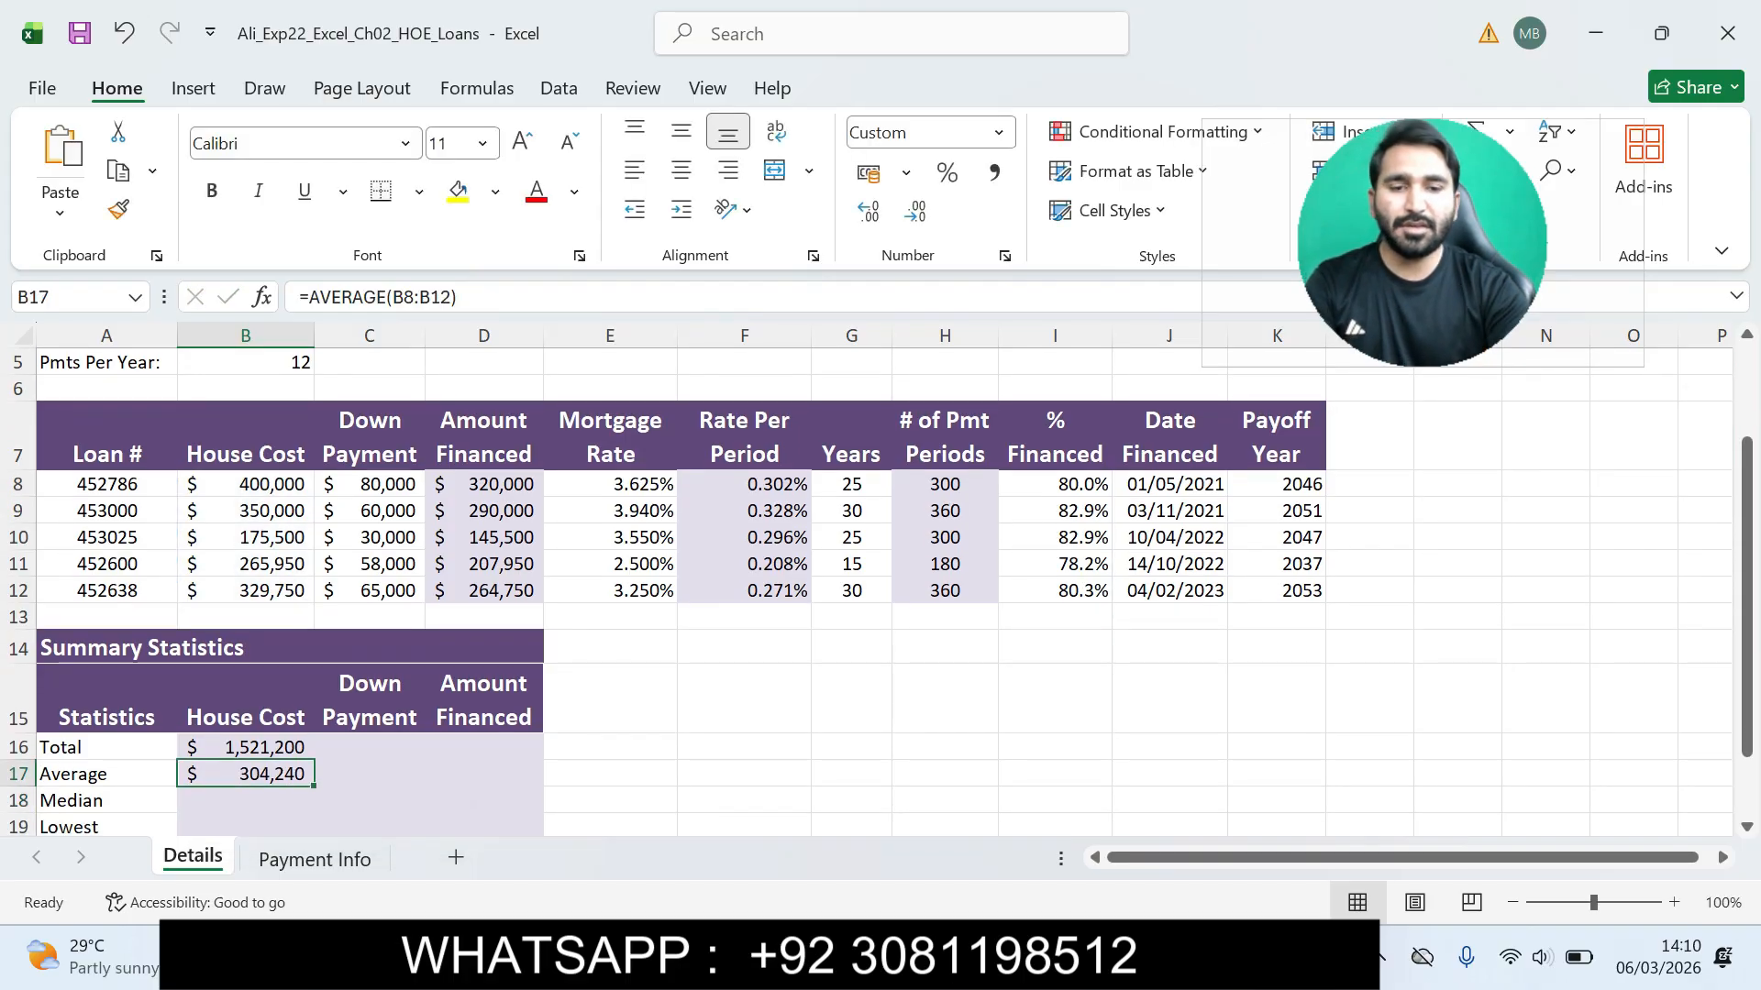
Step: Switch to the Word instructions and highlight step 7's function instruction for cell B18, including its MEDIAN hint, in turquoise
key(alt+Tab)
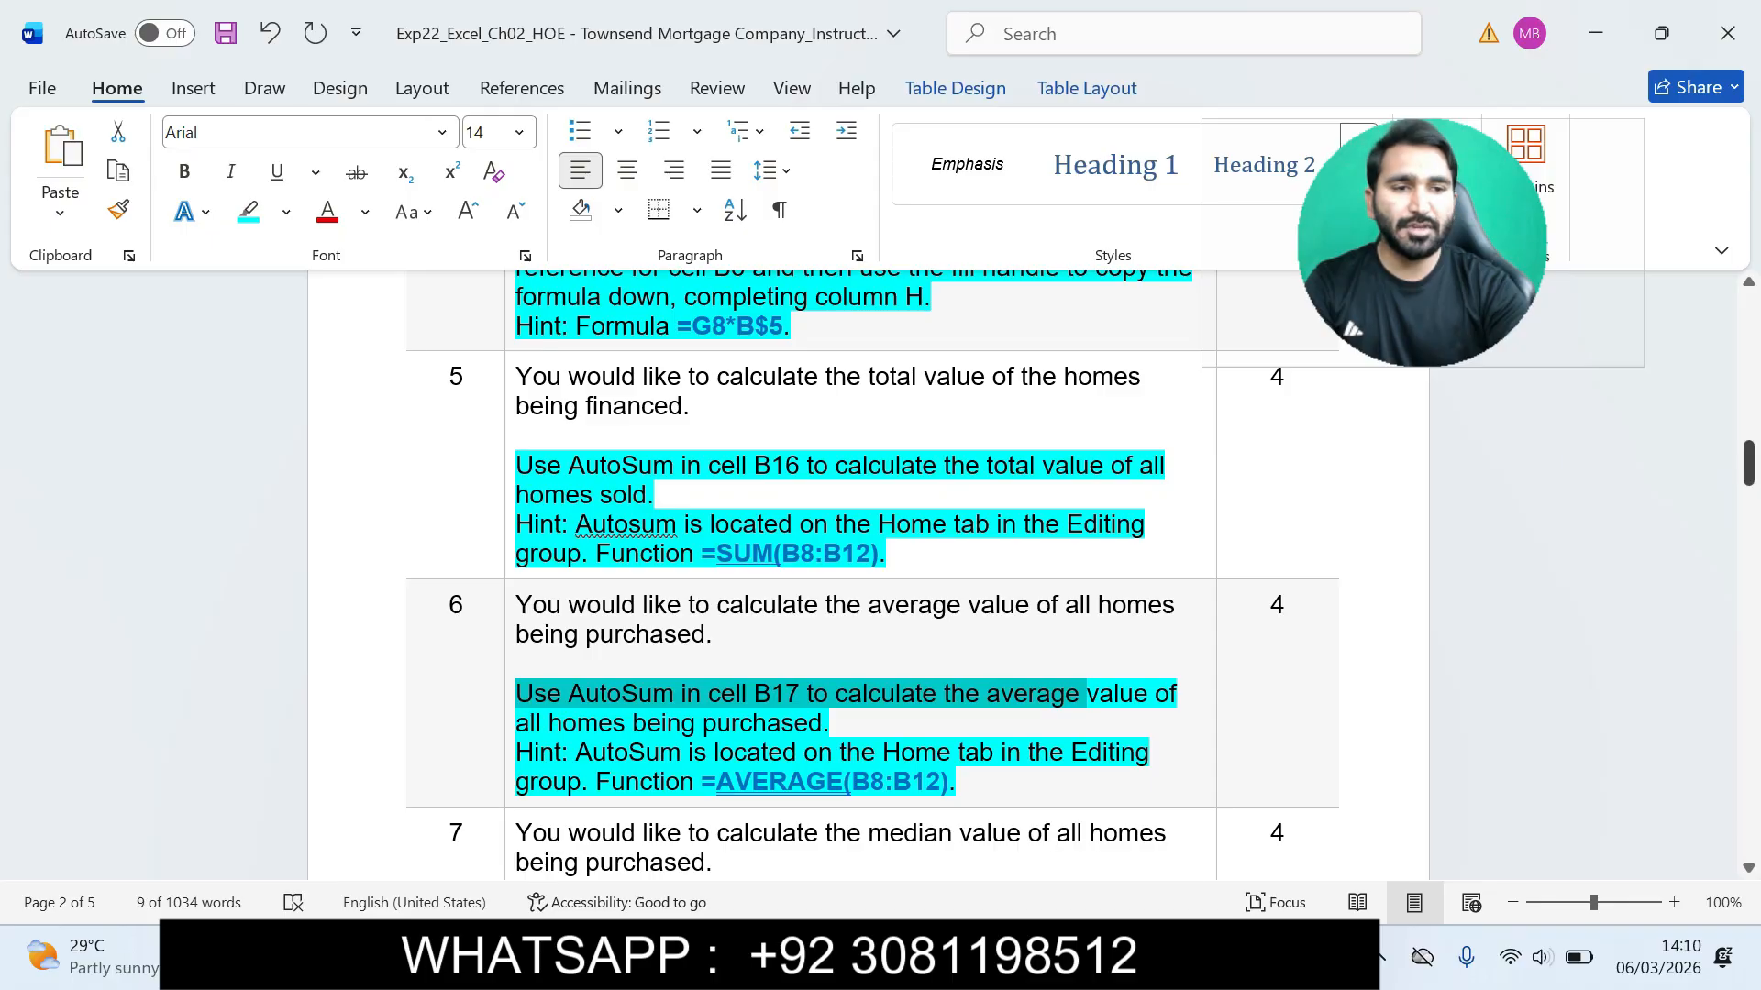
scroll(872, 568, down, 6)
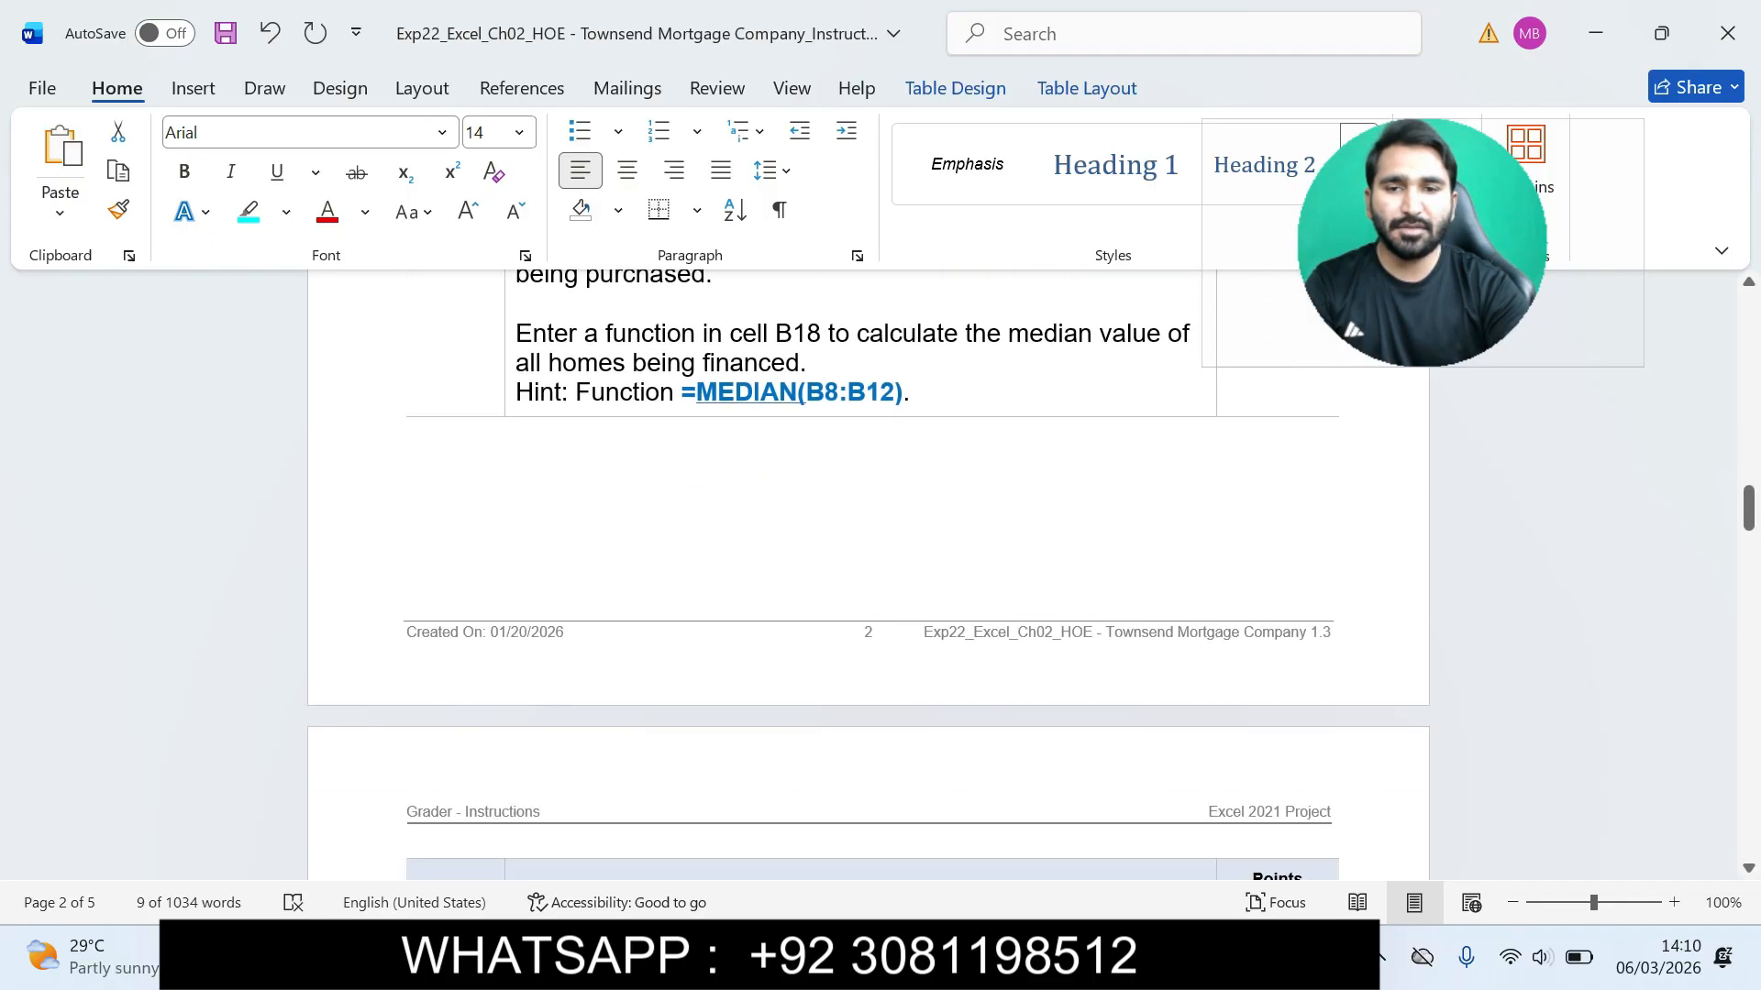
drag(1748, 507, 1748, 480)
drag(515, 694, 908, 752)
click(1112, 714)
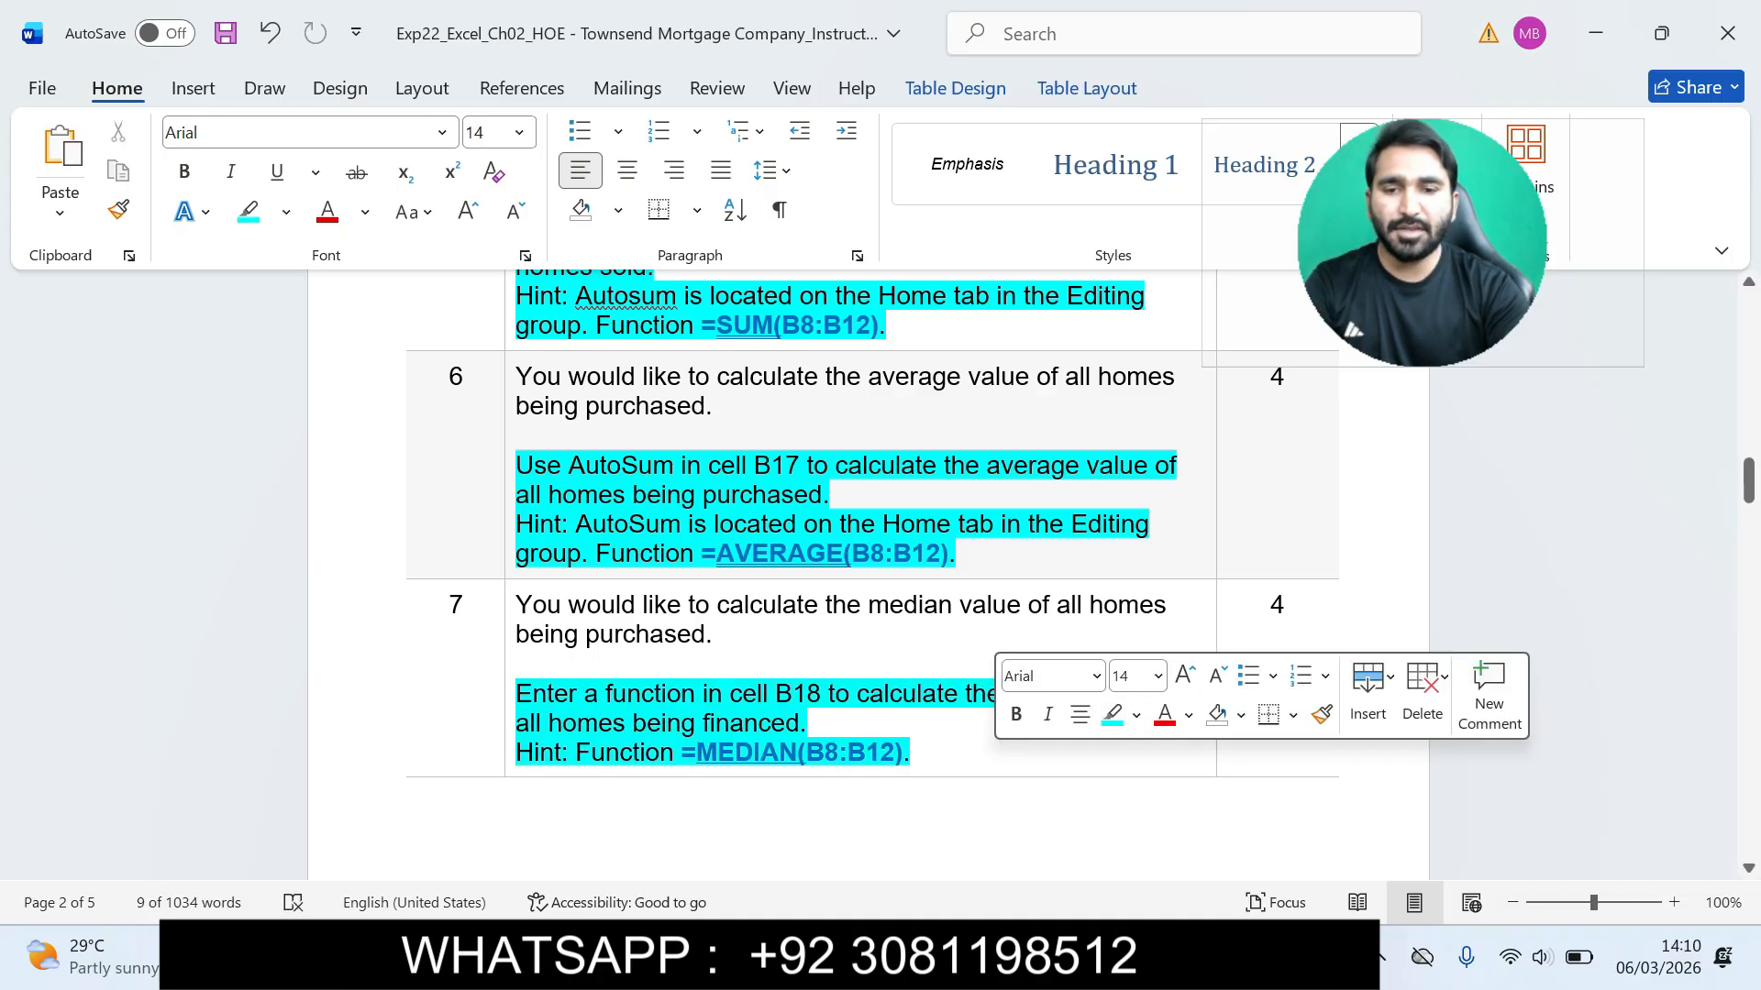
click(562, 723)
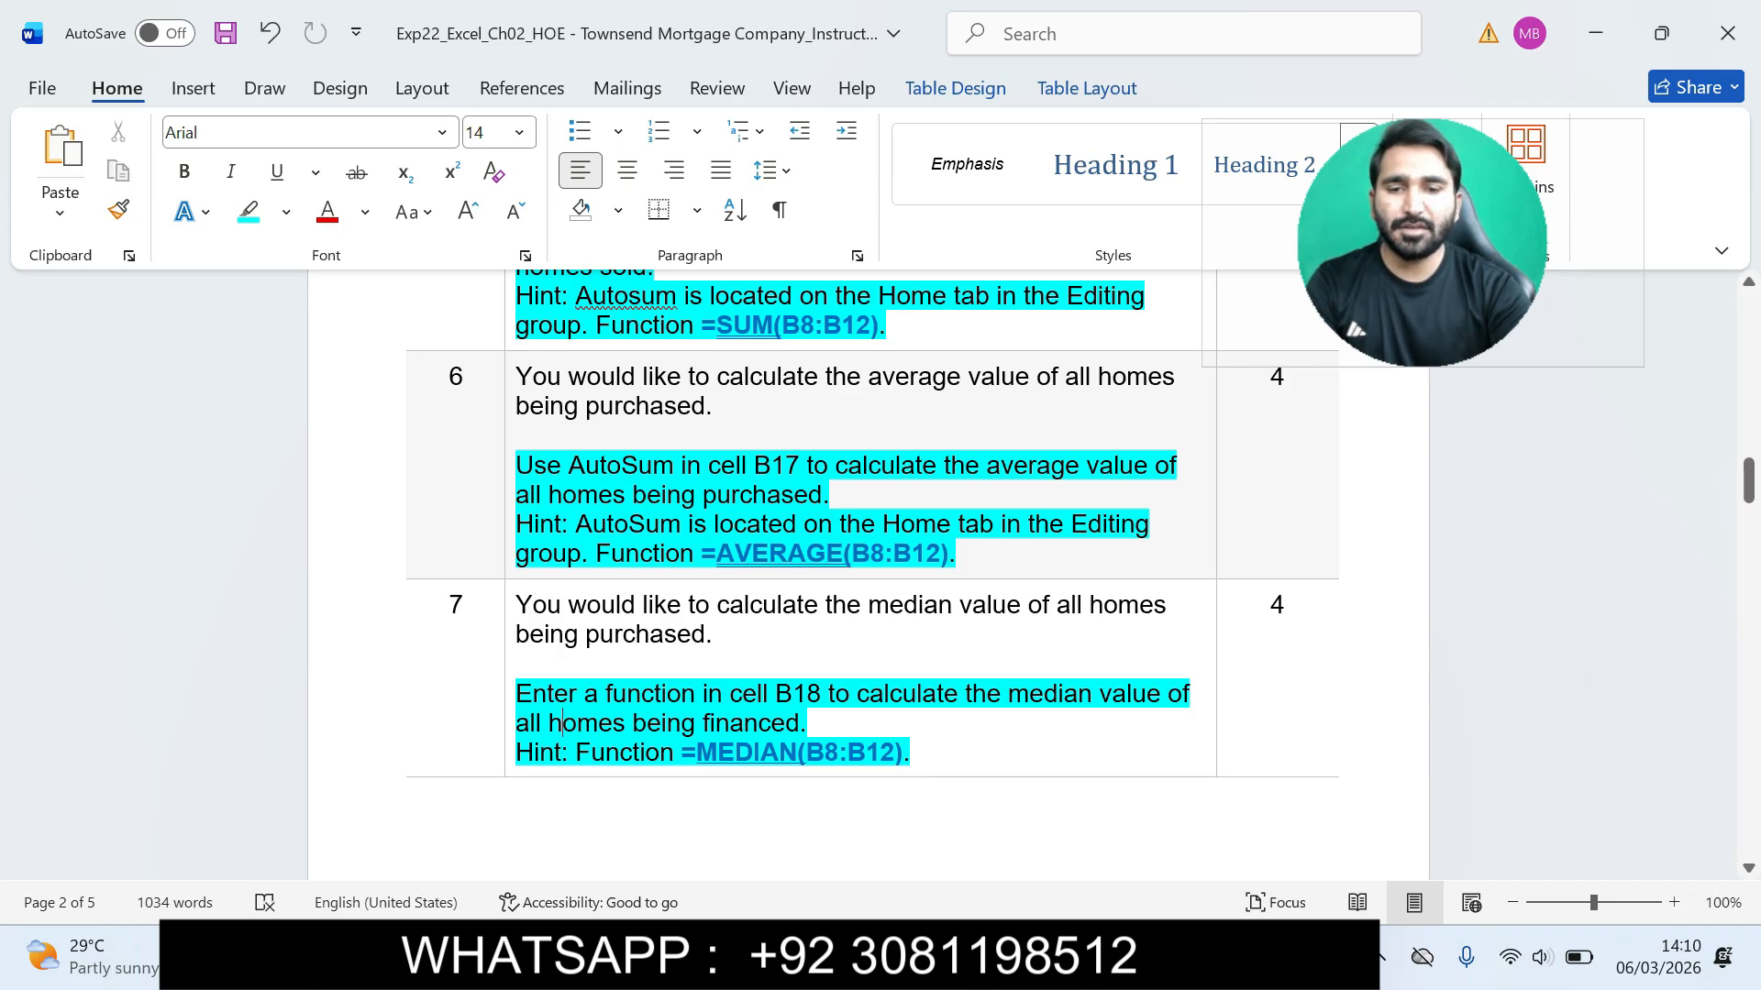
Step: Read step 7's instruction in Word, and enter =MEDIAN(B8:B12) in cell B18 of the Details sheet in Excel
drag(516, 693, 1099, 693)
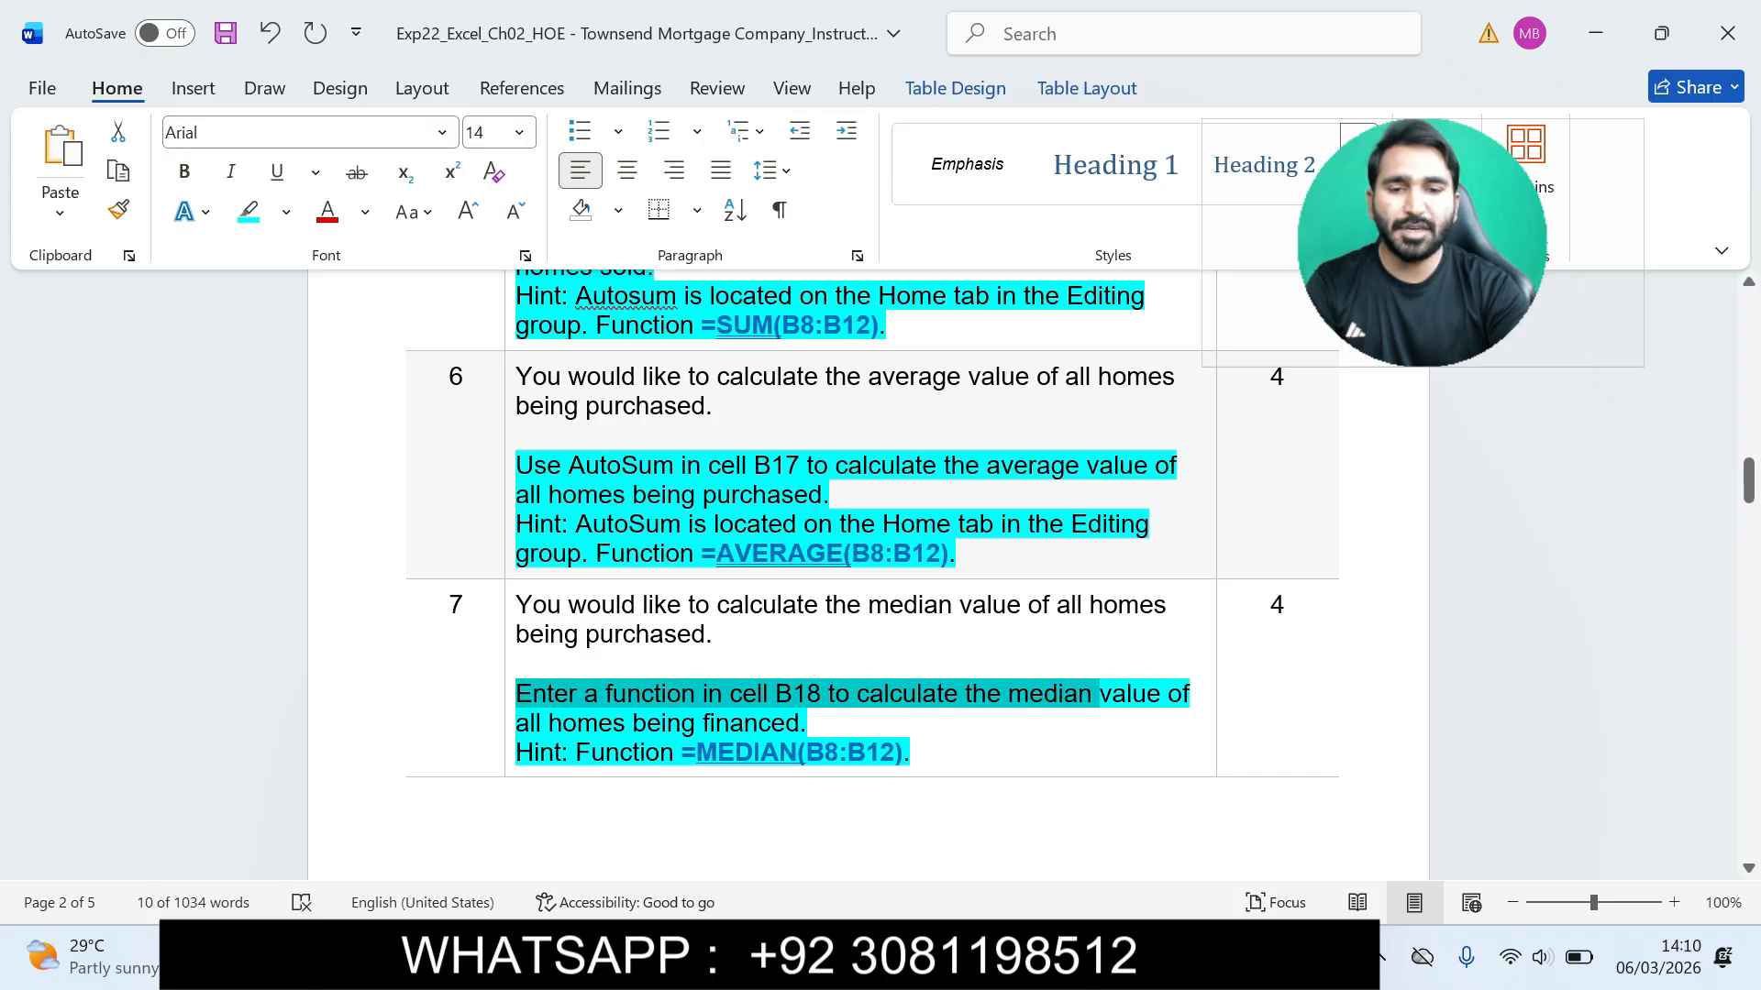
key(alt+Tab)
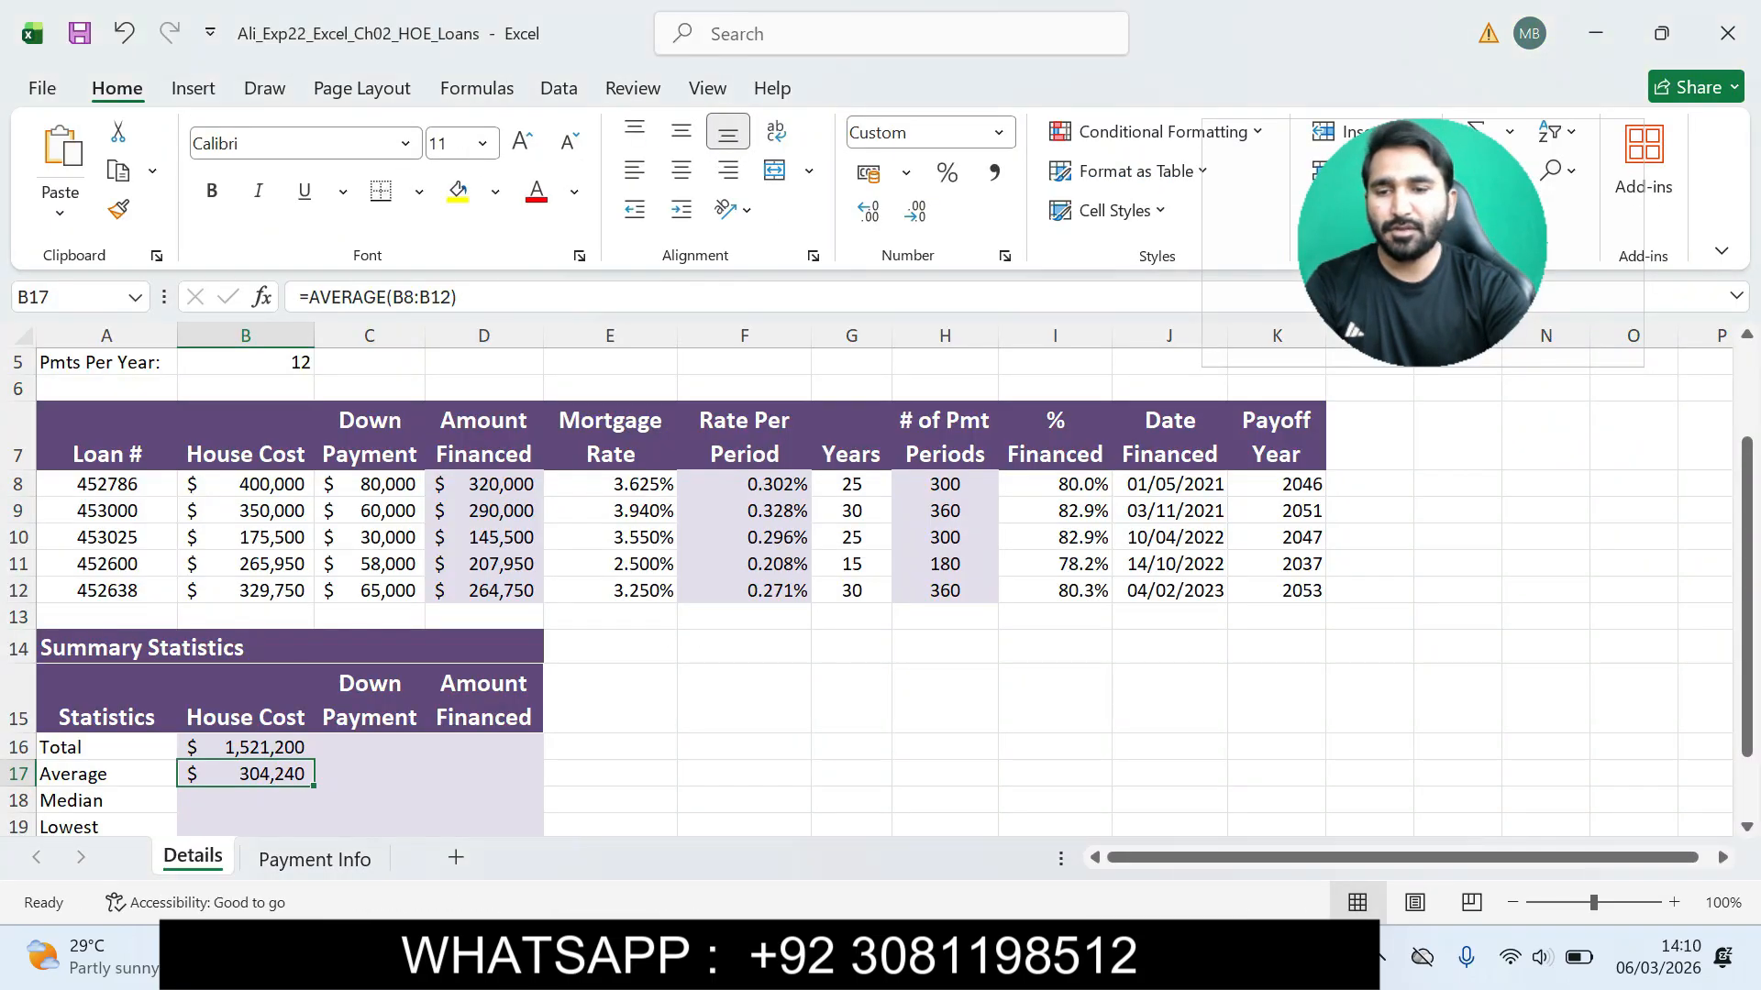
click(244, 799)
text(=)
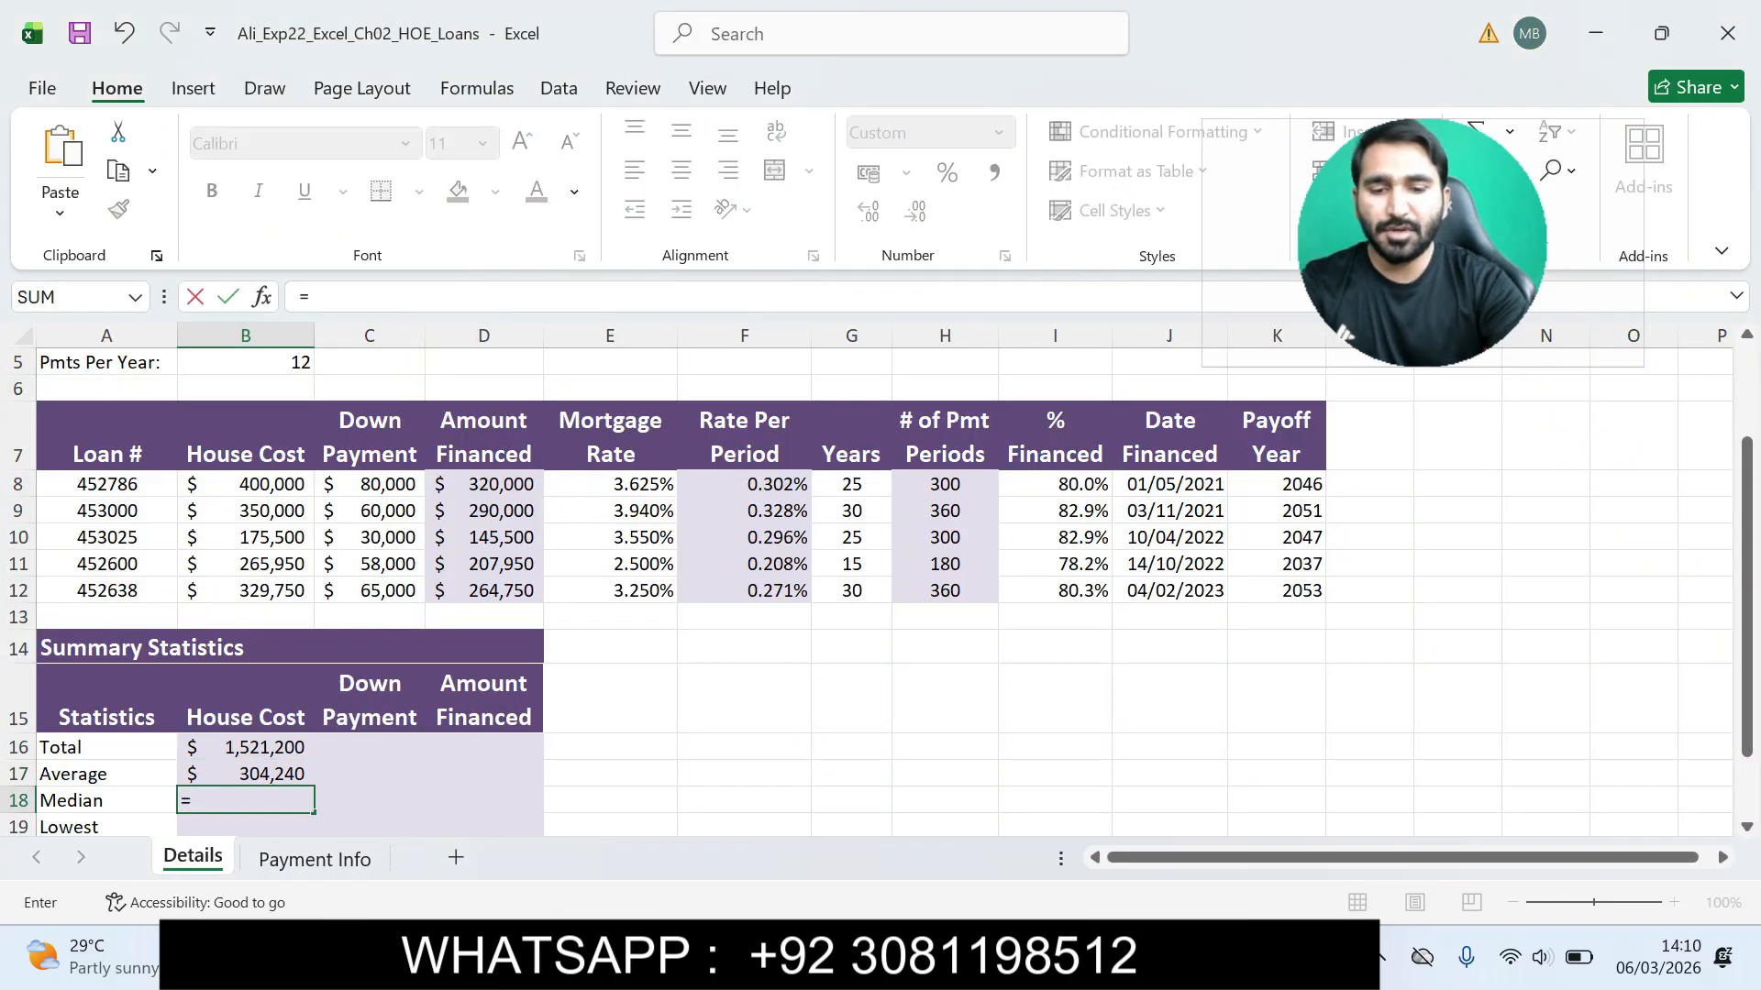
text(MED)
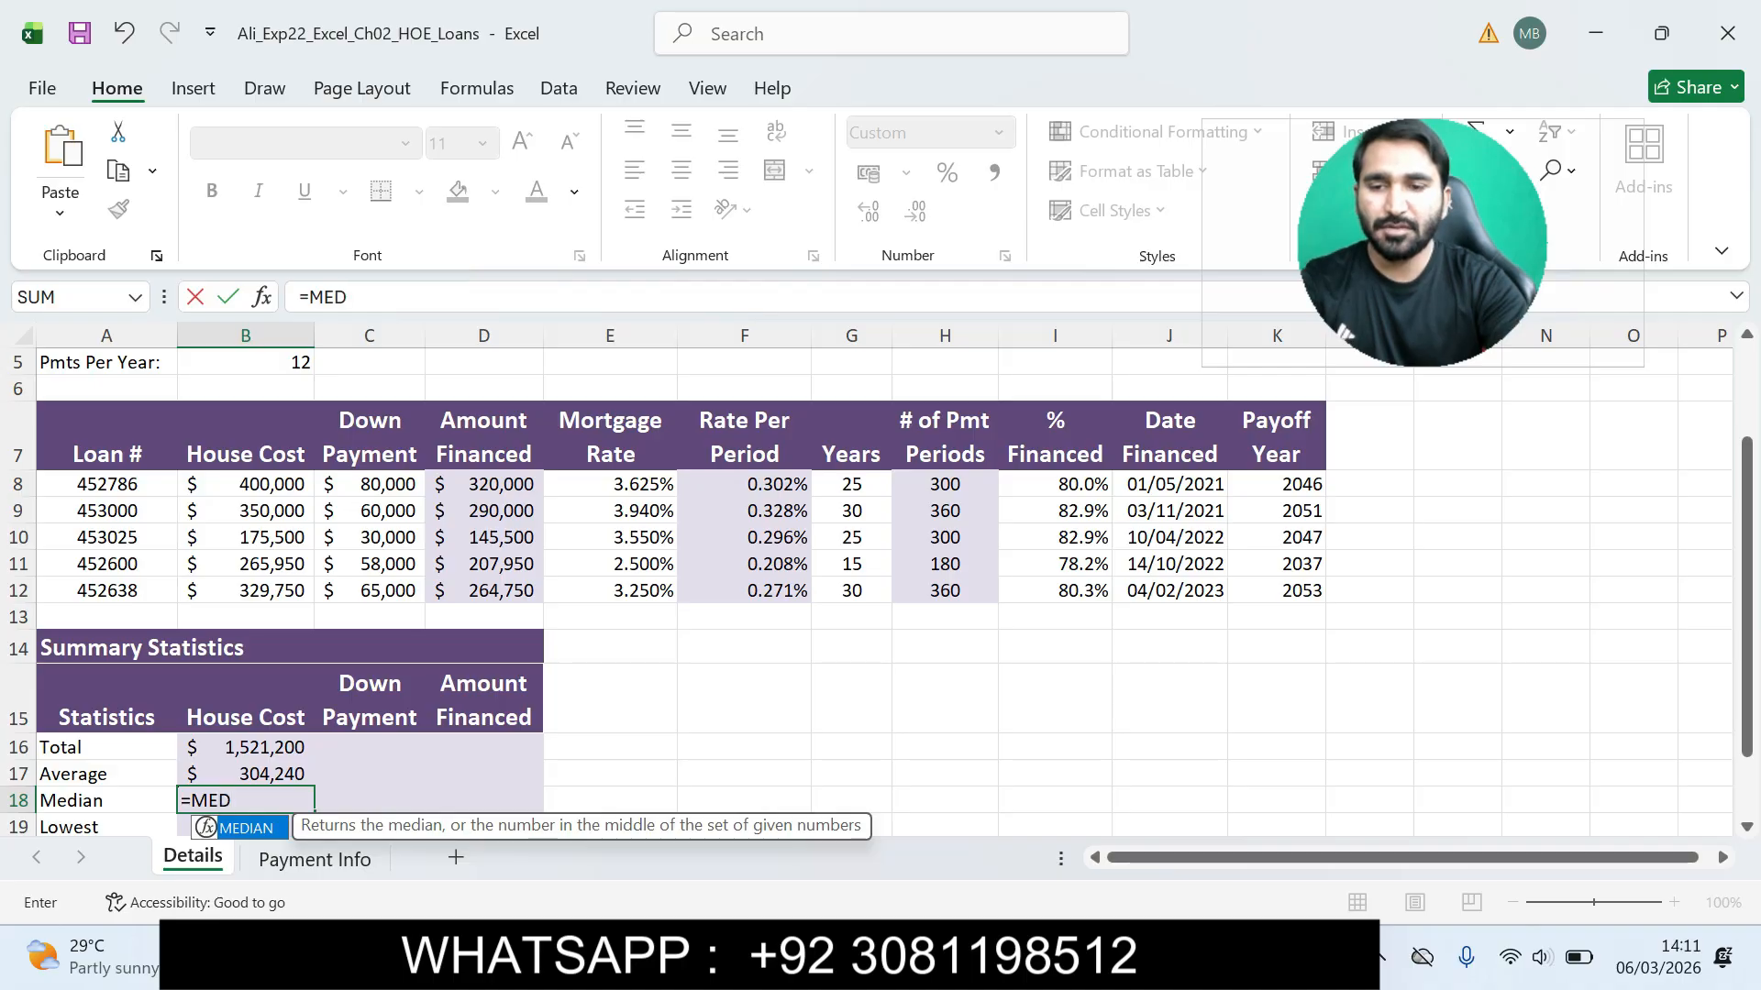
key(Tab)
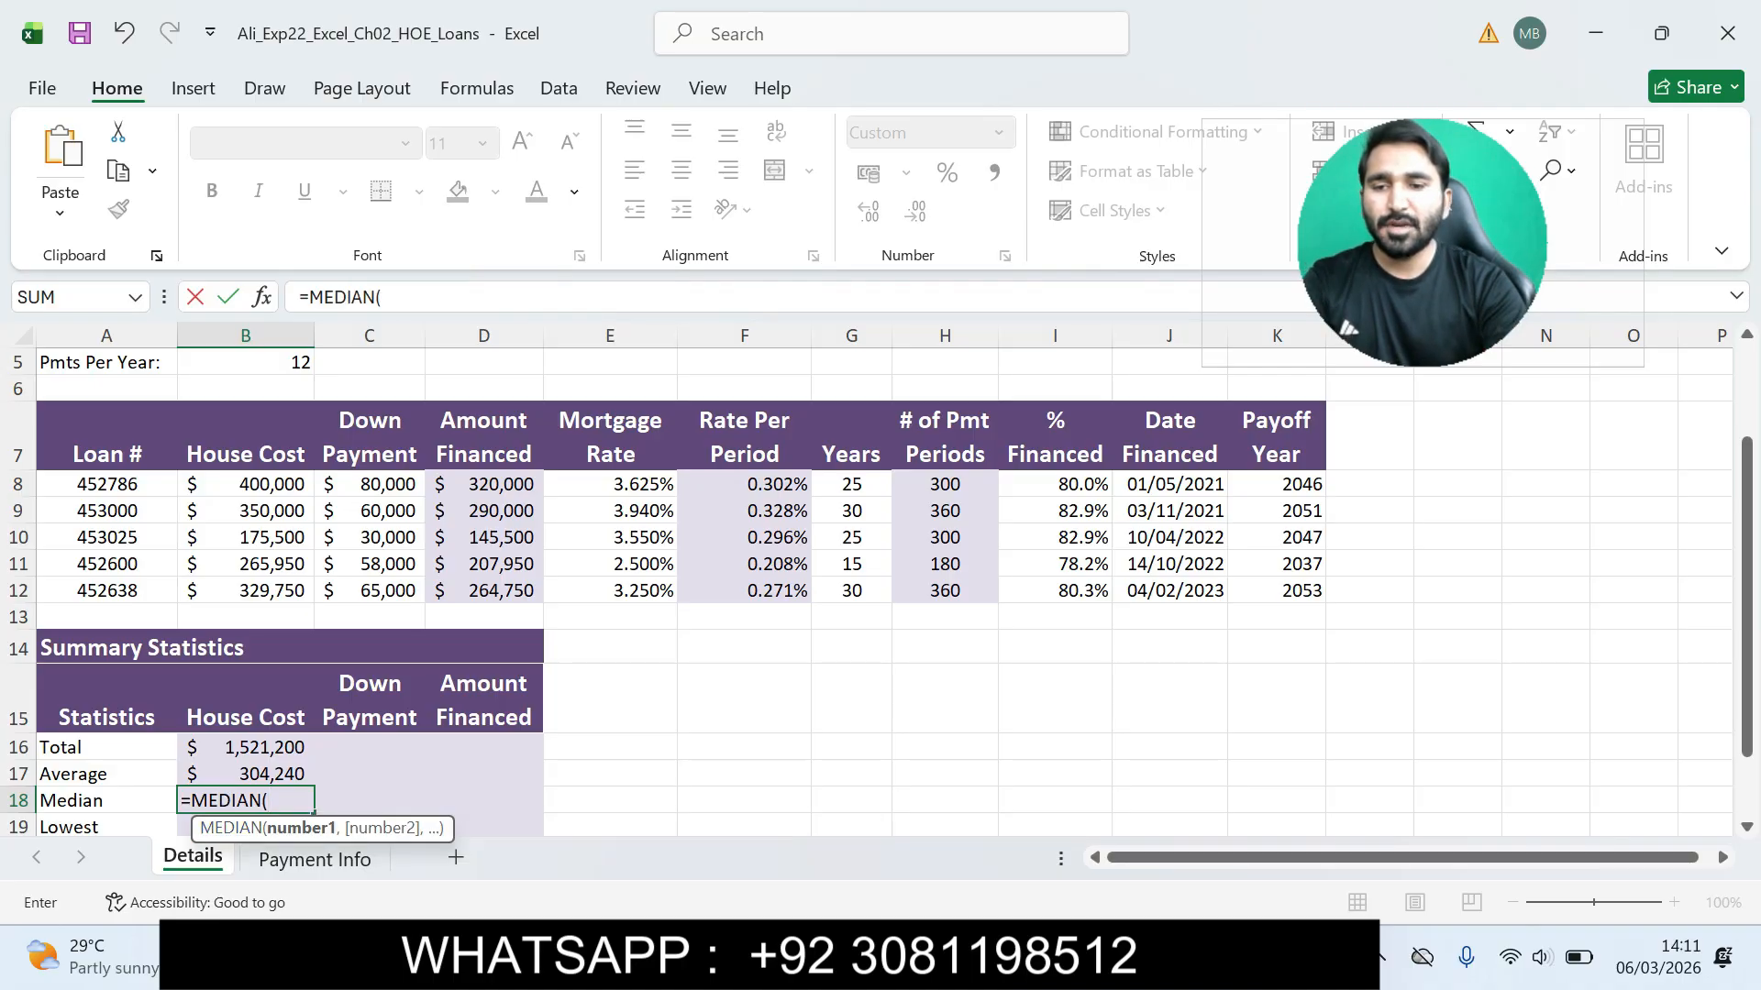
drag(275, 486, 293, 595)
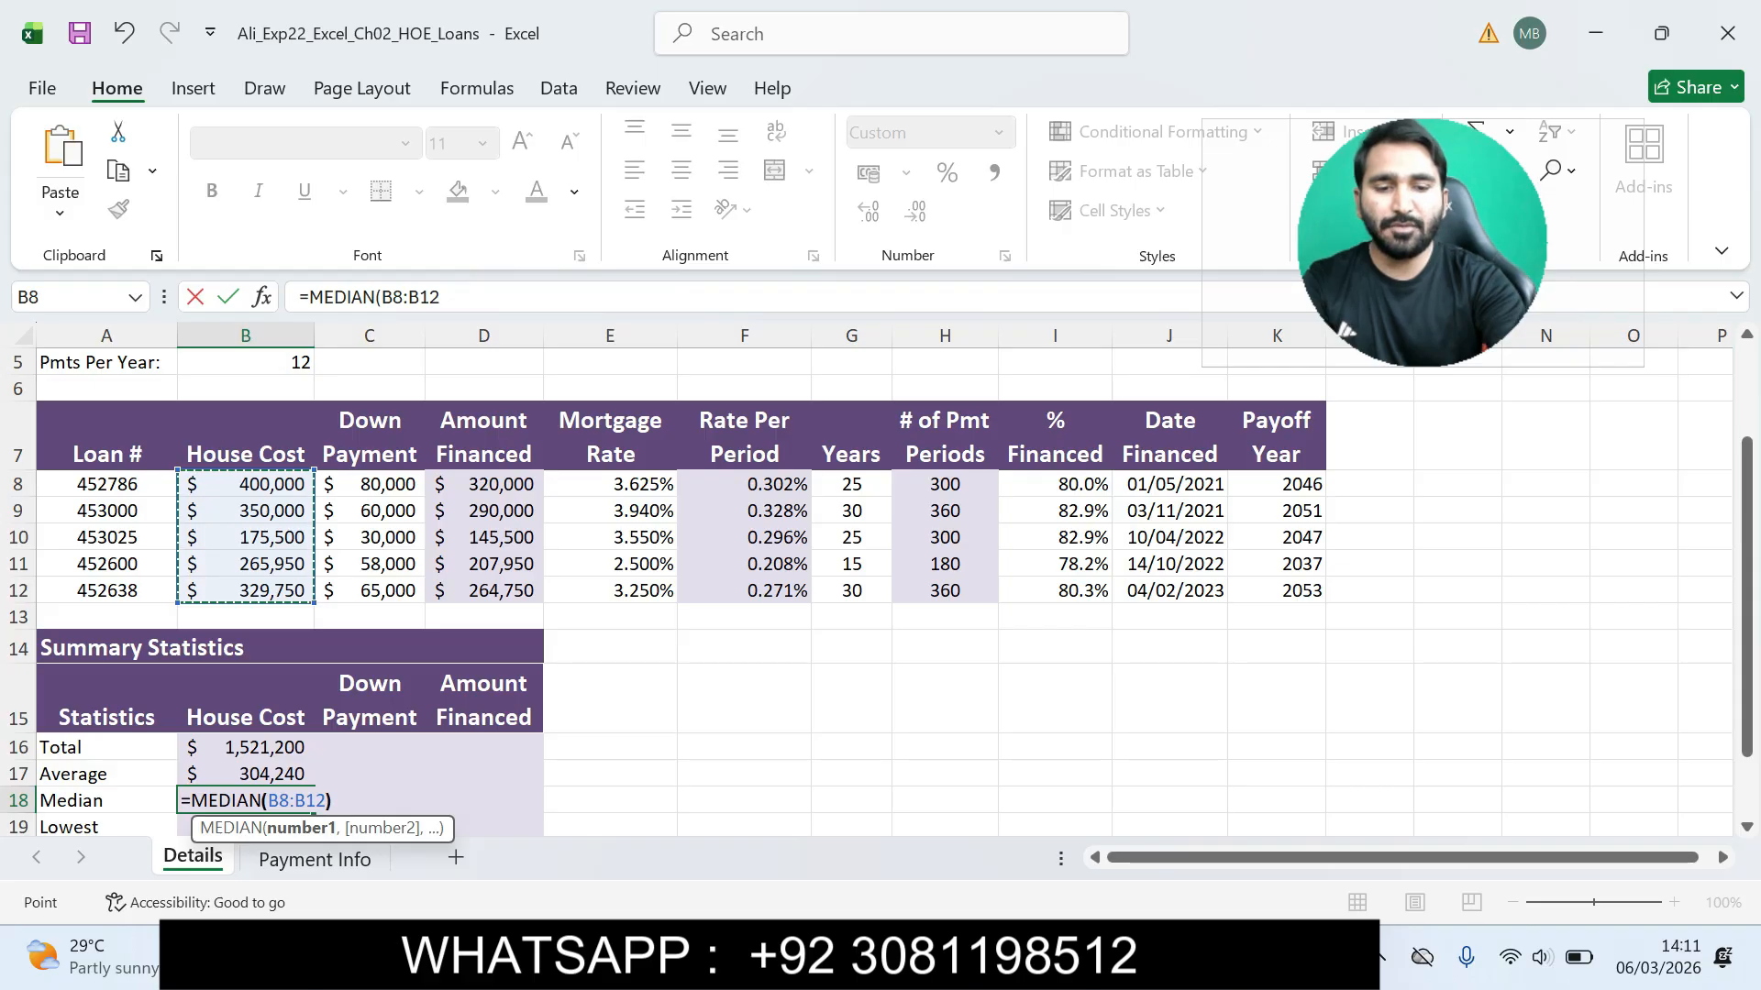
key(Return)
click(246, 774)
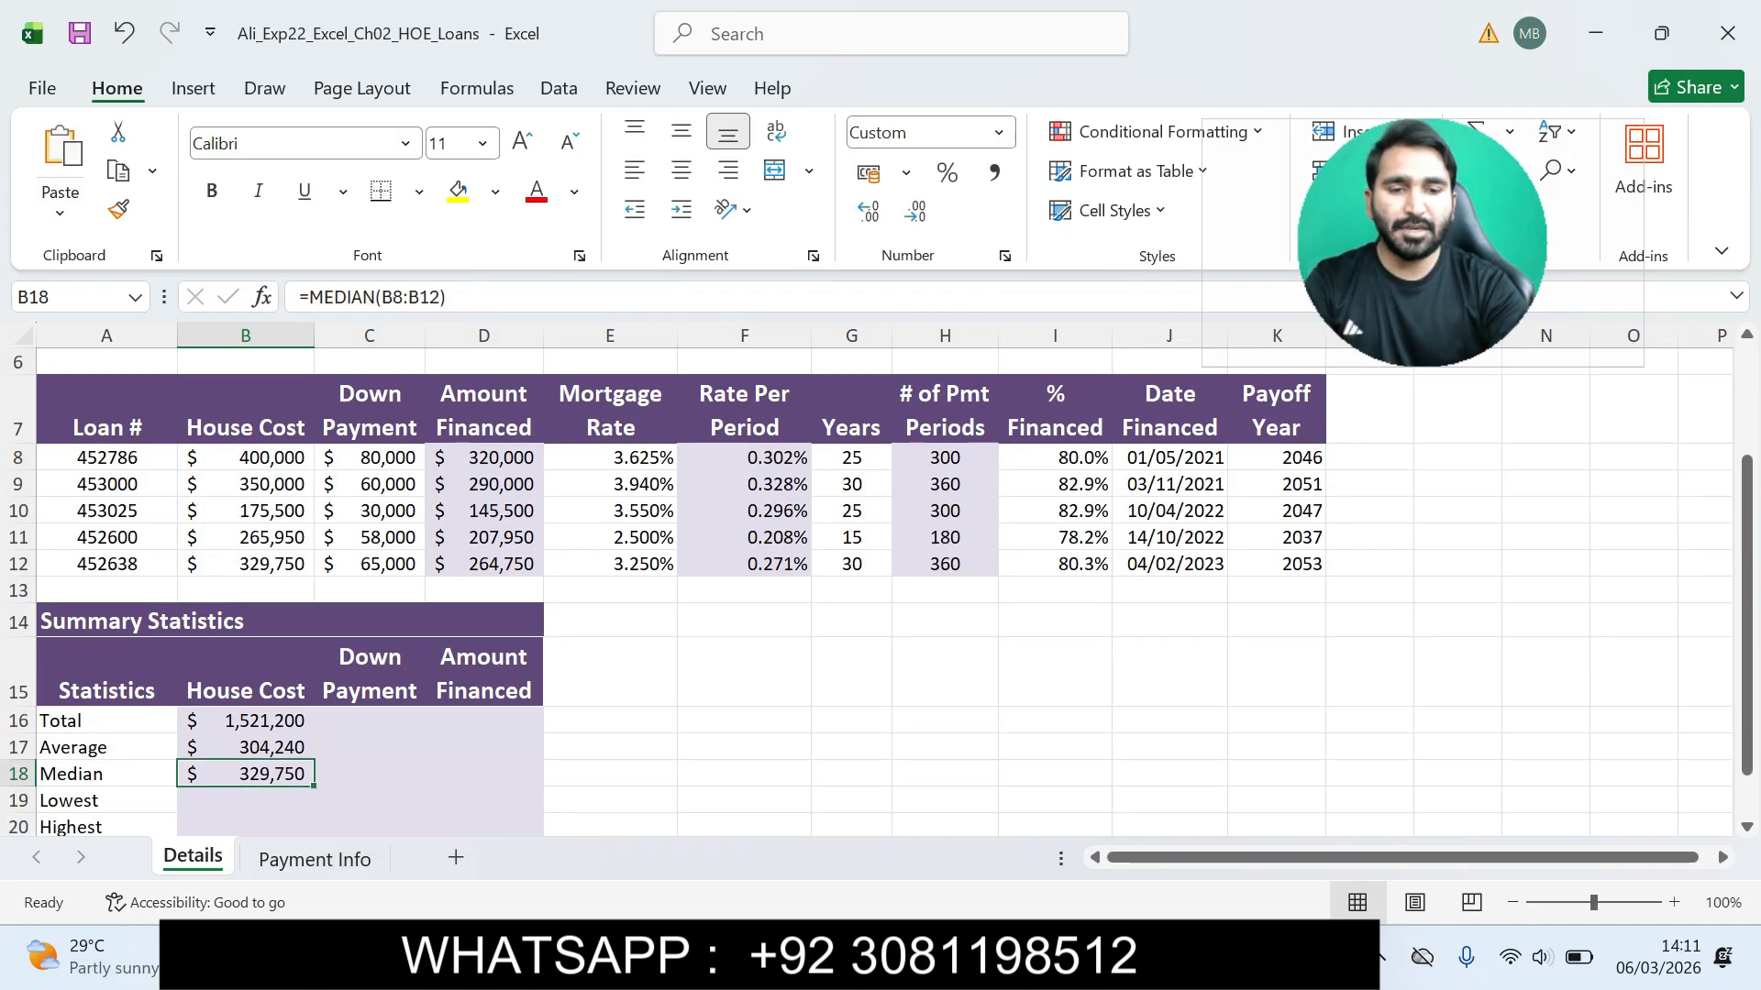
Step: Switch to the Word instructions and highlight step 8's function instruction for cell B19, including its MIN hint, in turquoise
key(alt+Tab)
drag(1748, 481, 1748, 553)
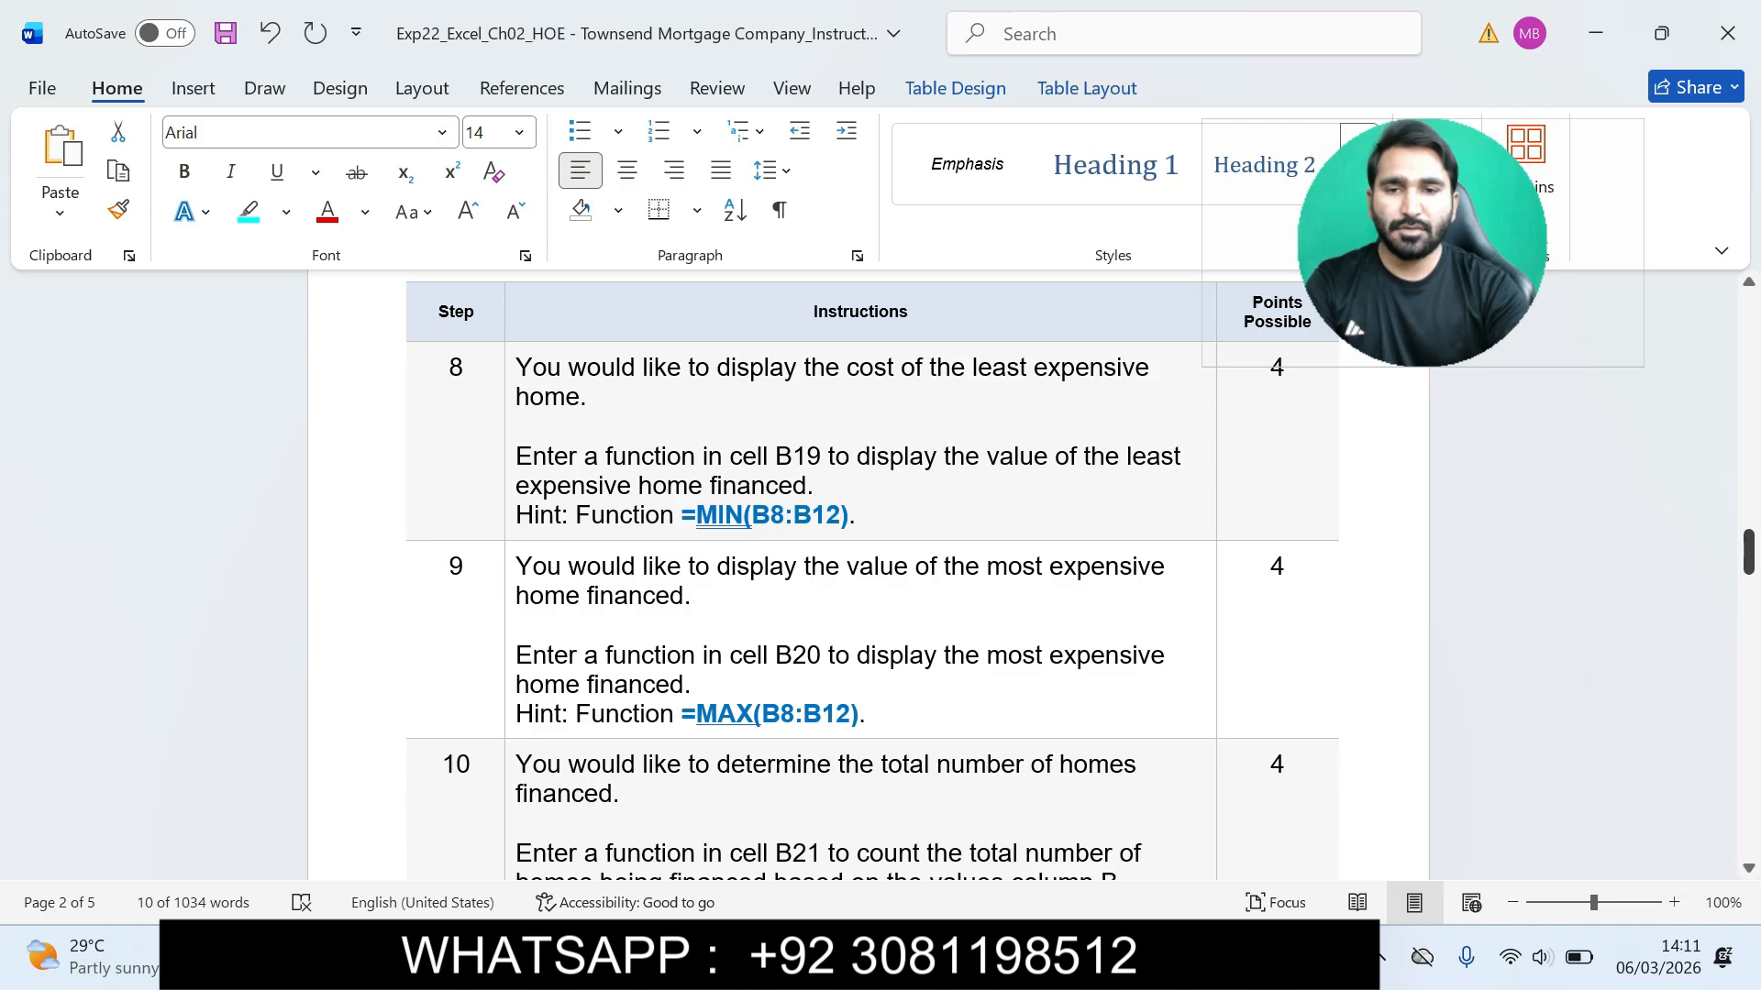
drag(516, 456, 854, 516)
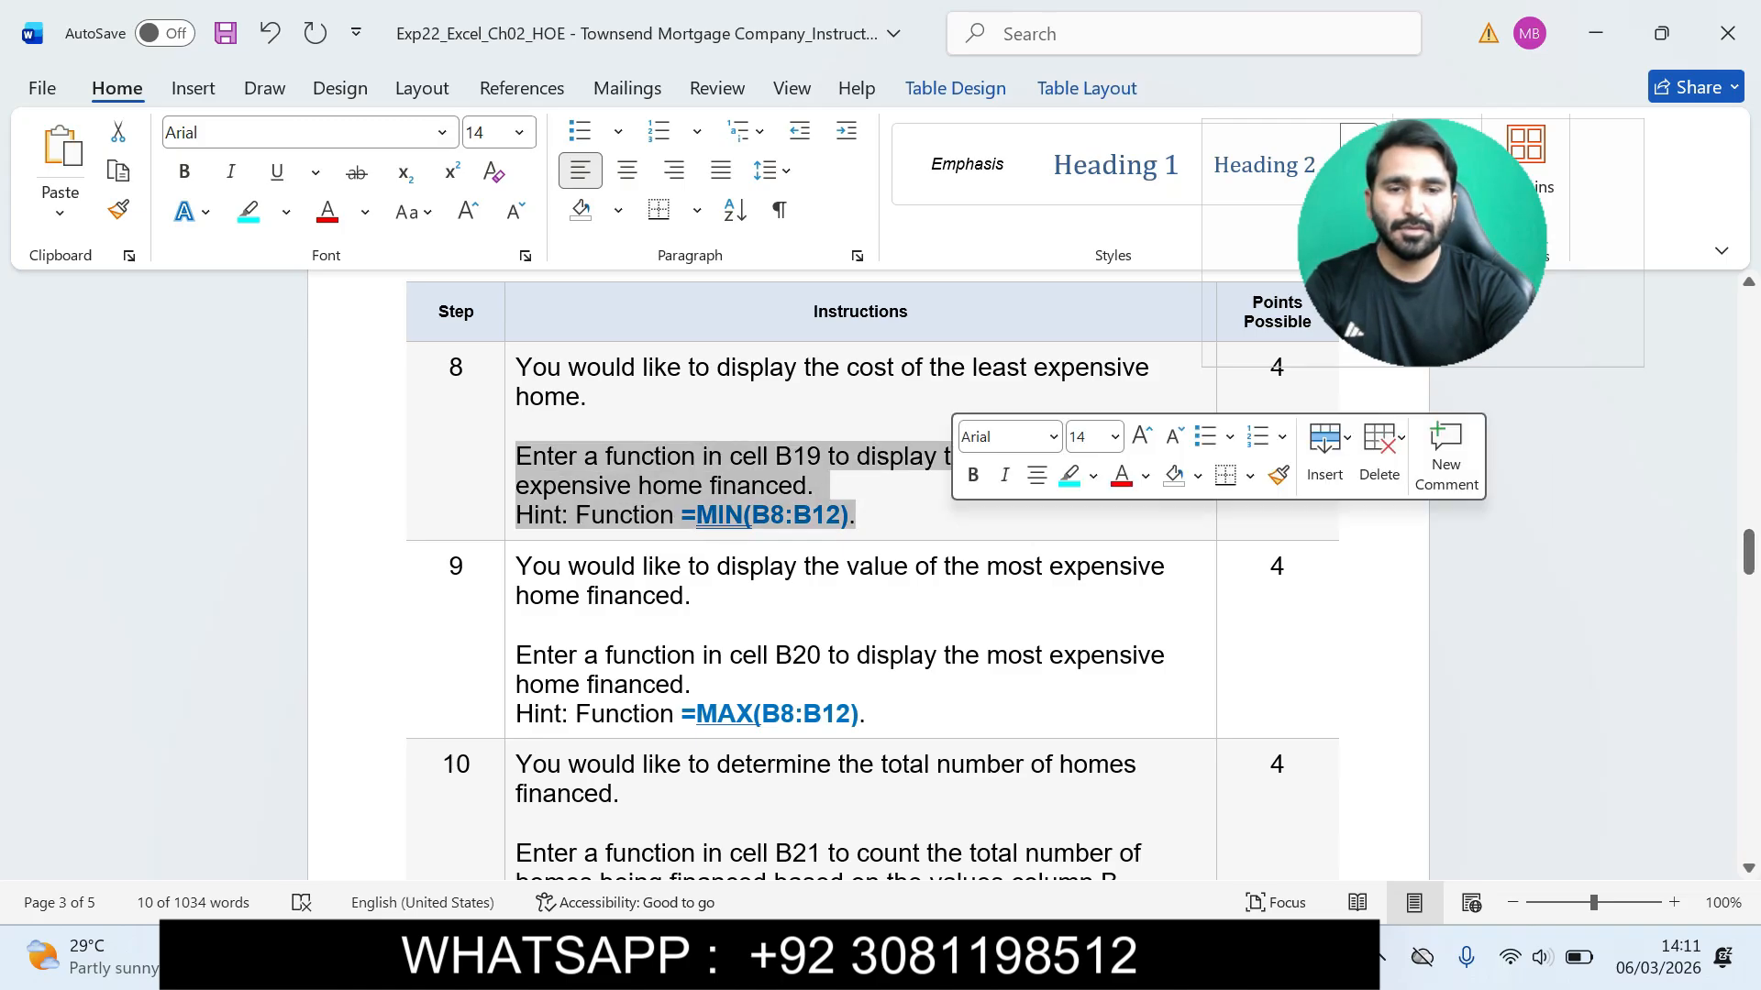
click(1069, 475)
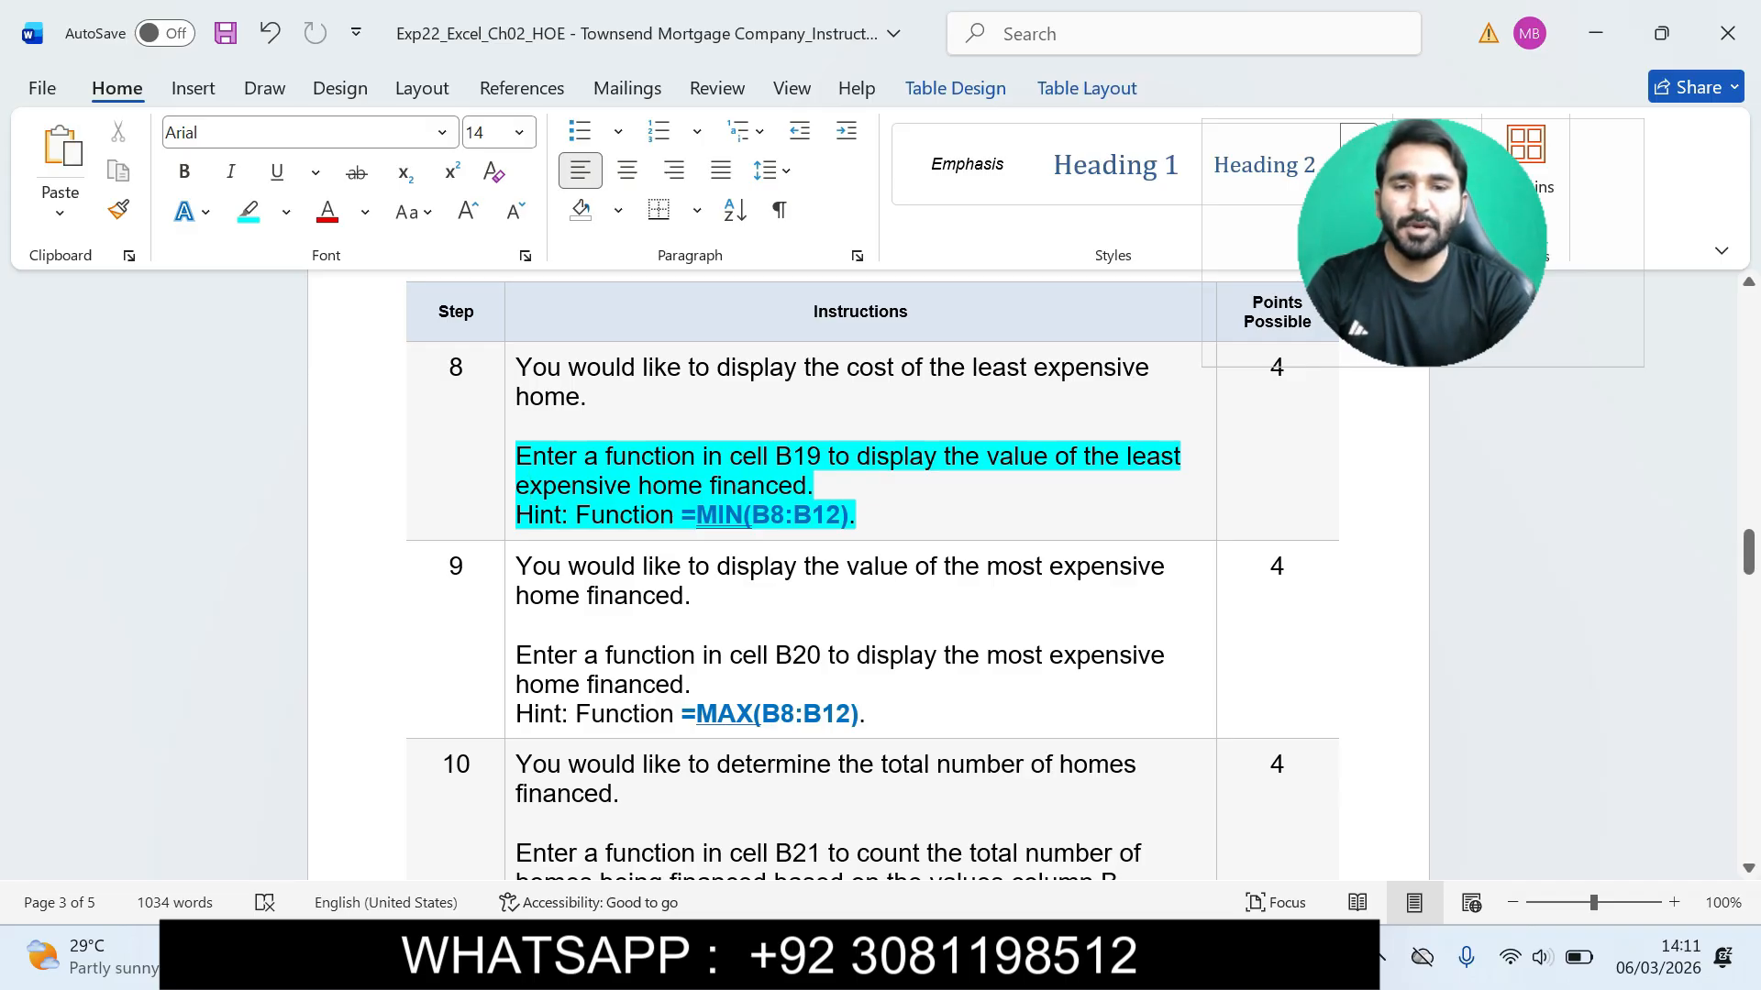
drag(516, 456, 1052, 456)
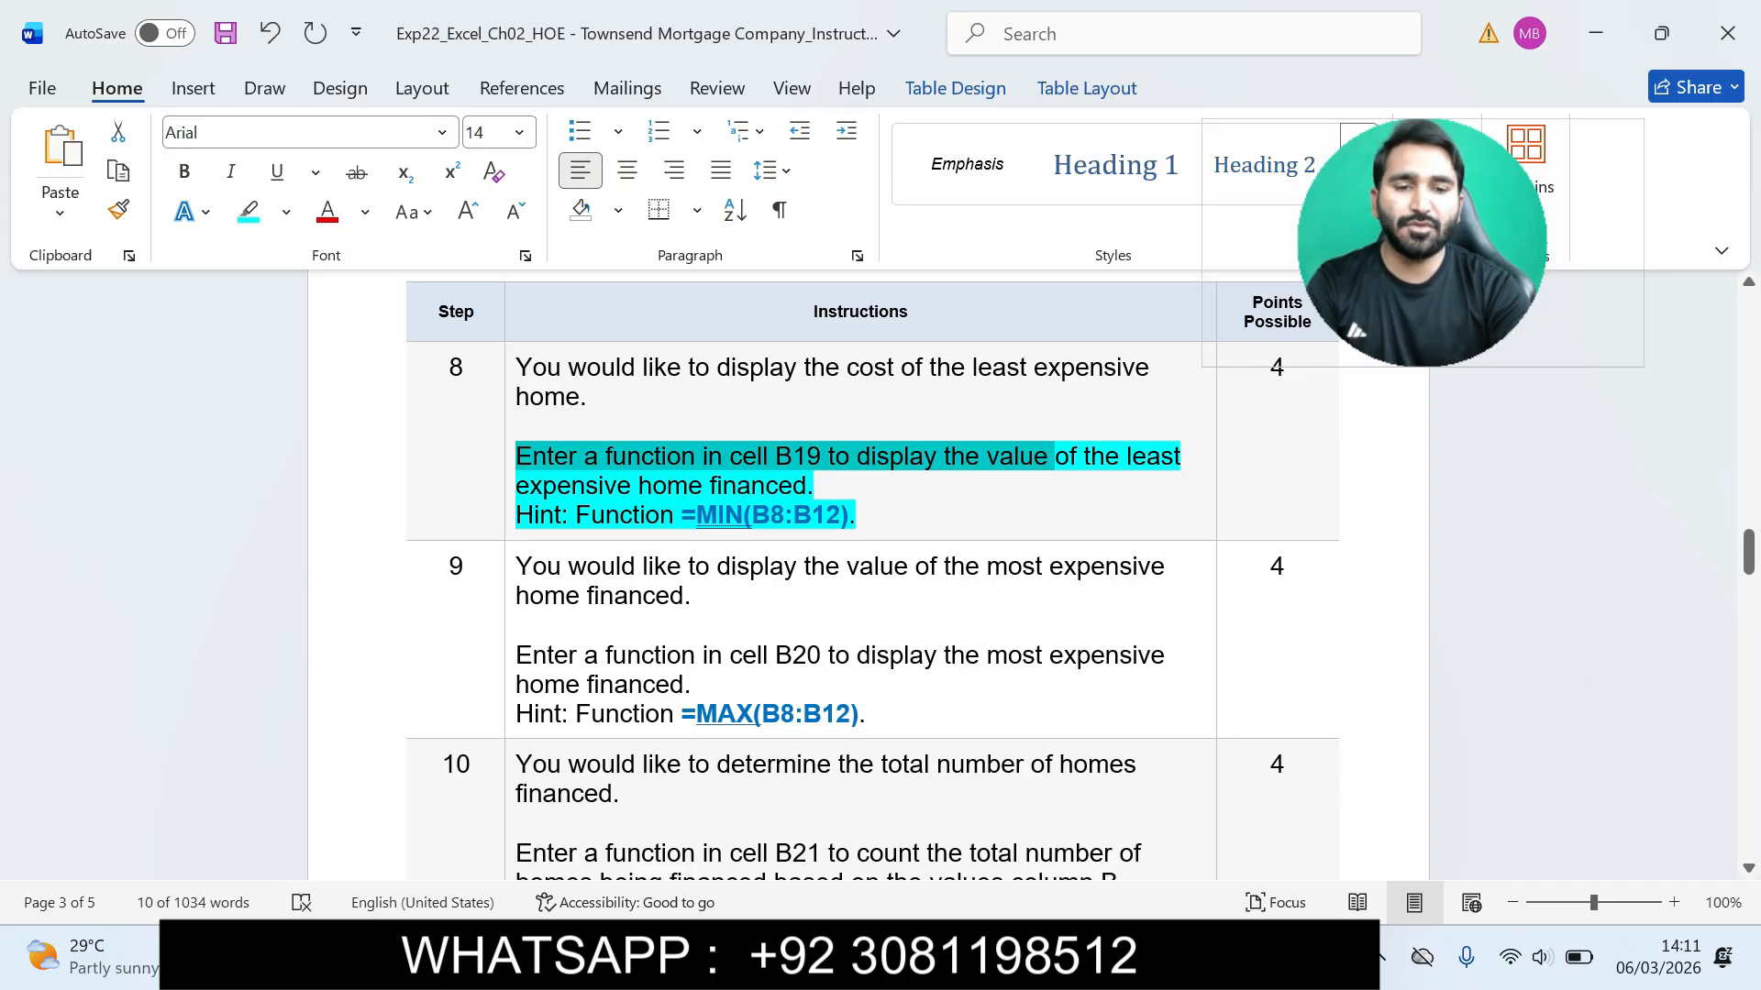
Step: Switch to Excel and enter =MIN(B8:B12) in cell B19 of the Details sheet for the lowest house cost
key(alt+Tab)
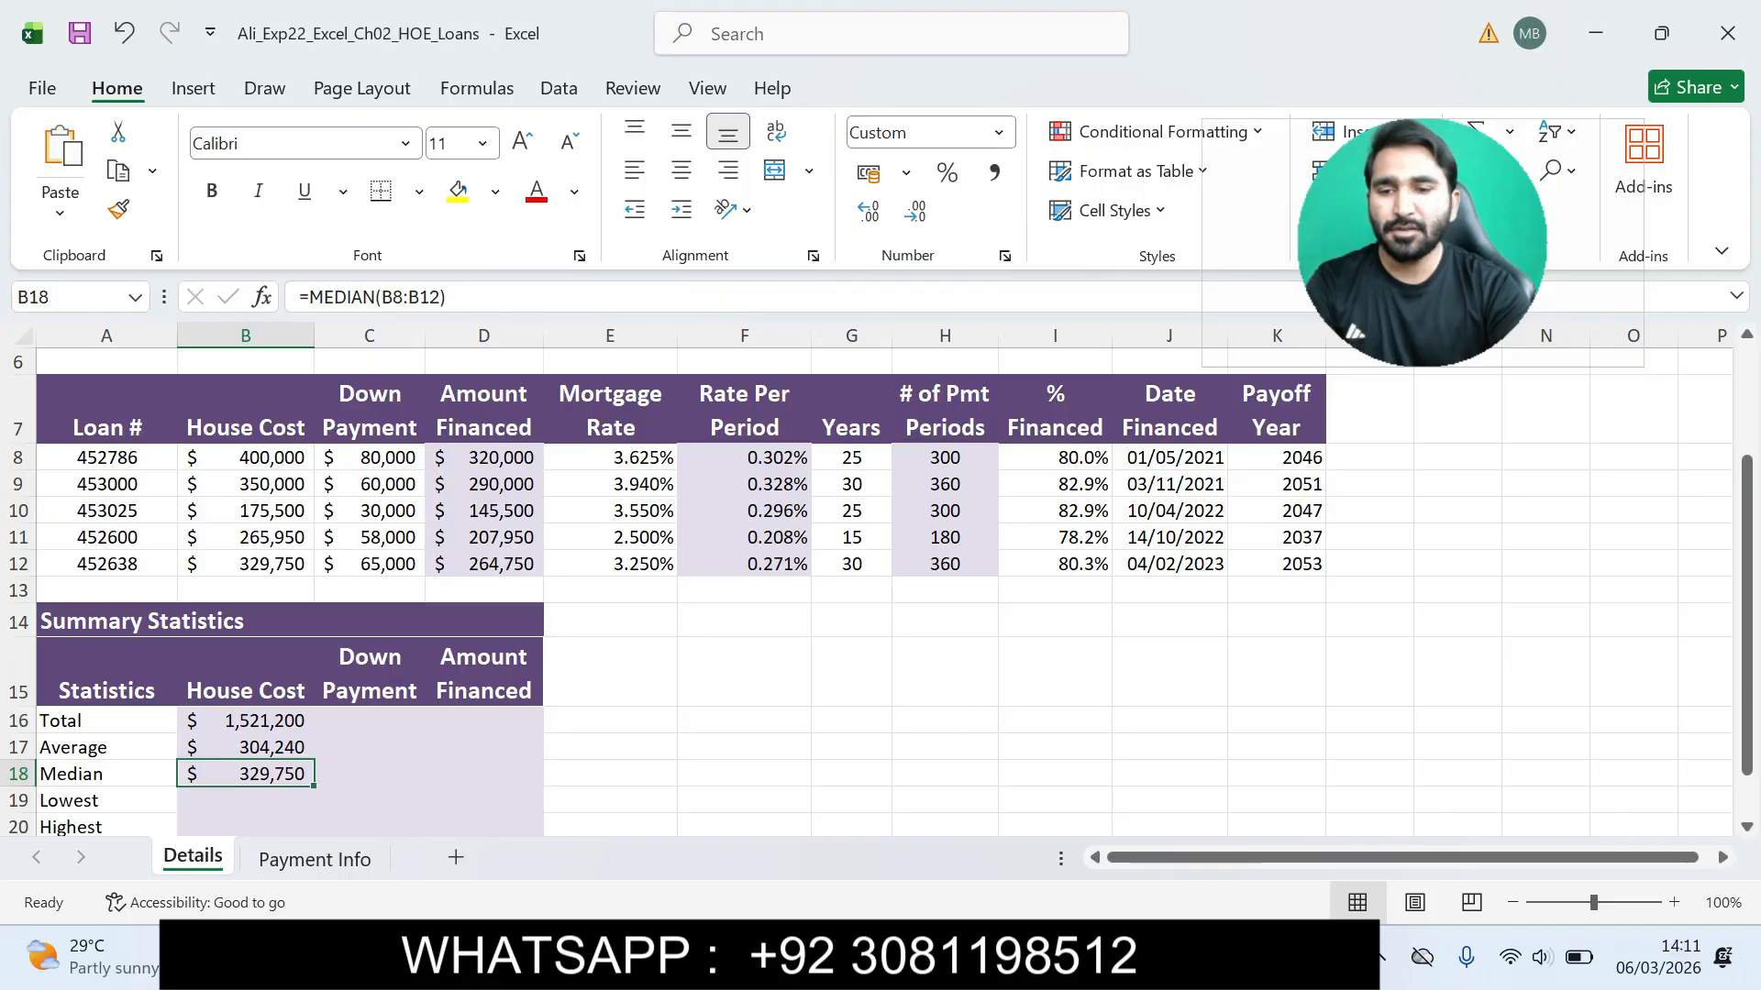
click(245, 801)
text(=M)
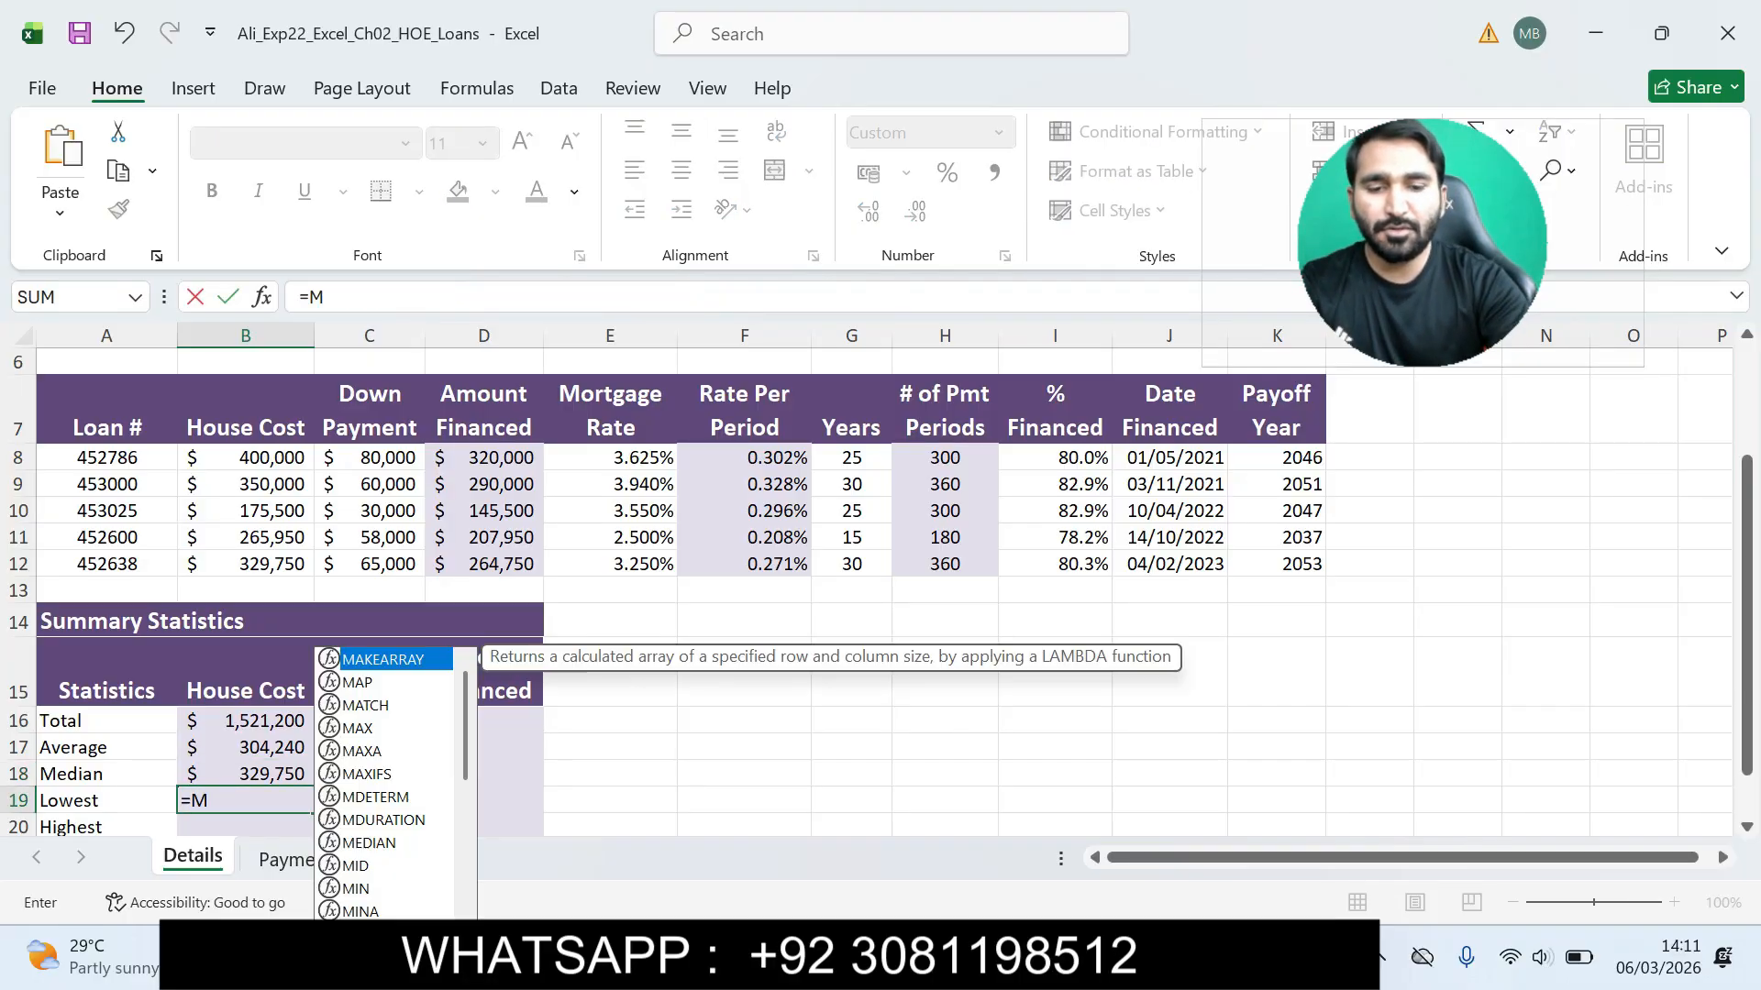
text(IN)
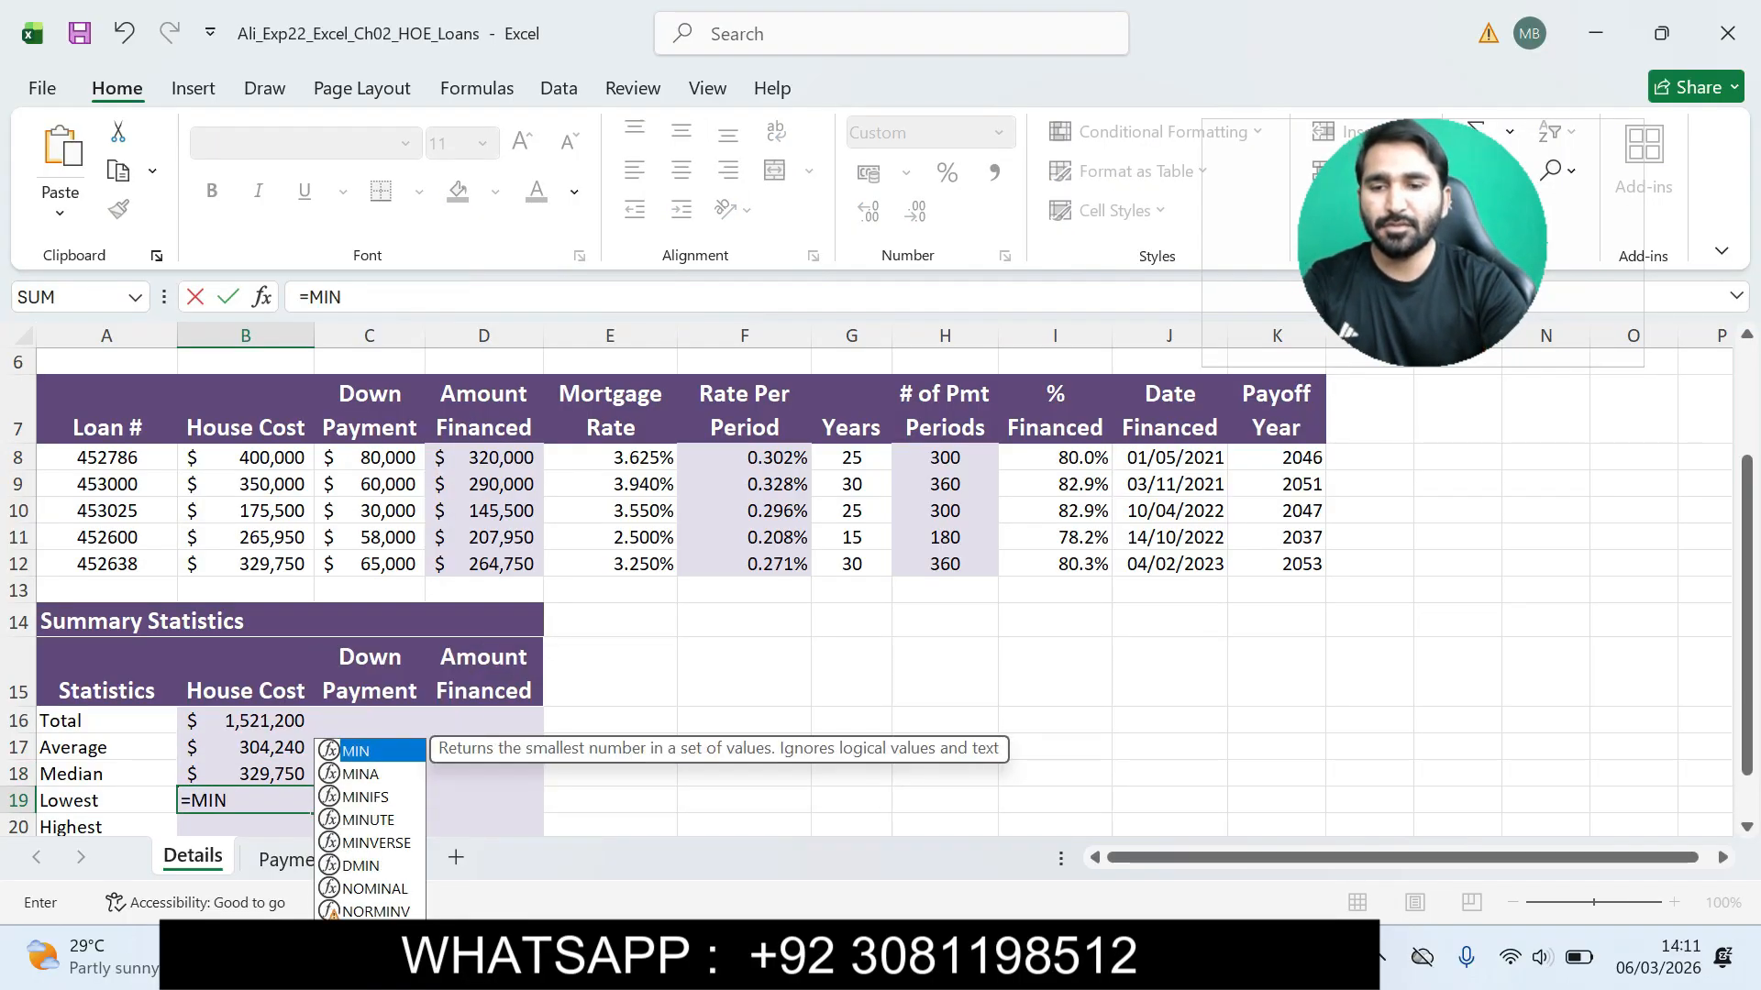
text(()
drag(245, 457, 245, 563)
text(()
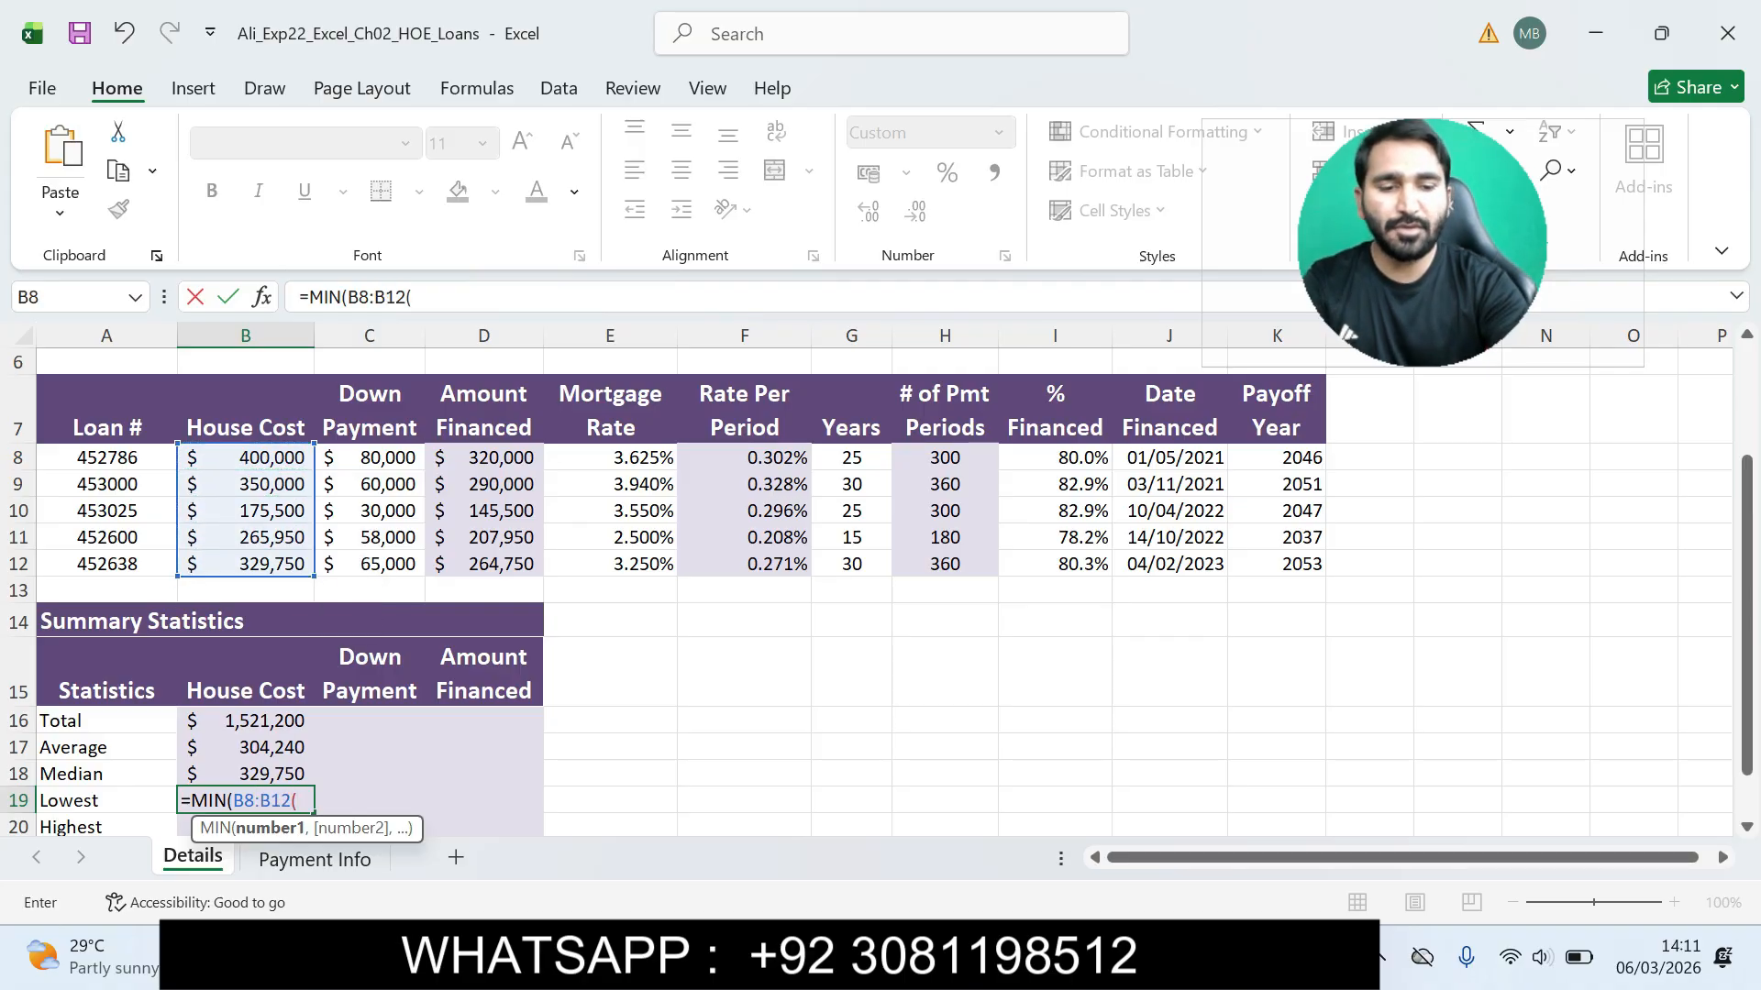
key(BackSpace)
text())
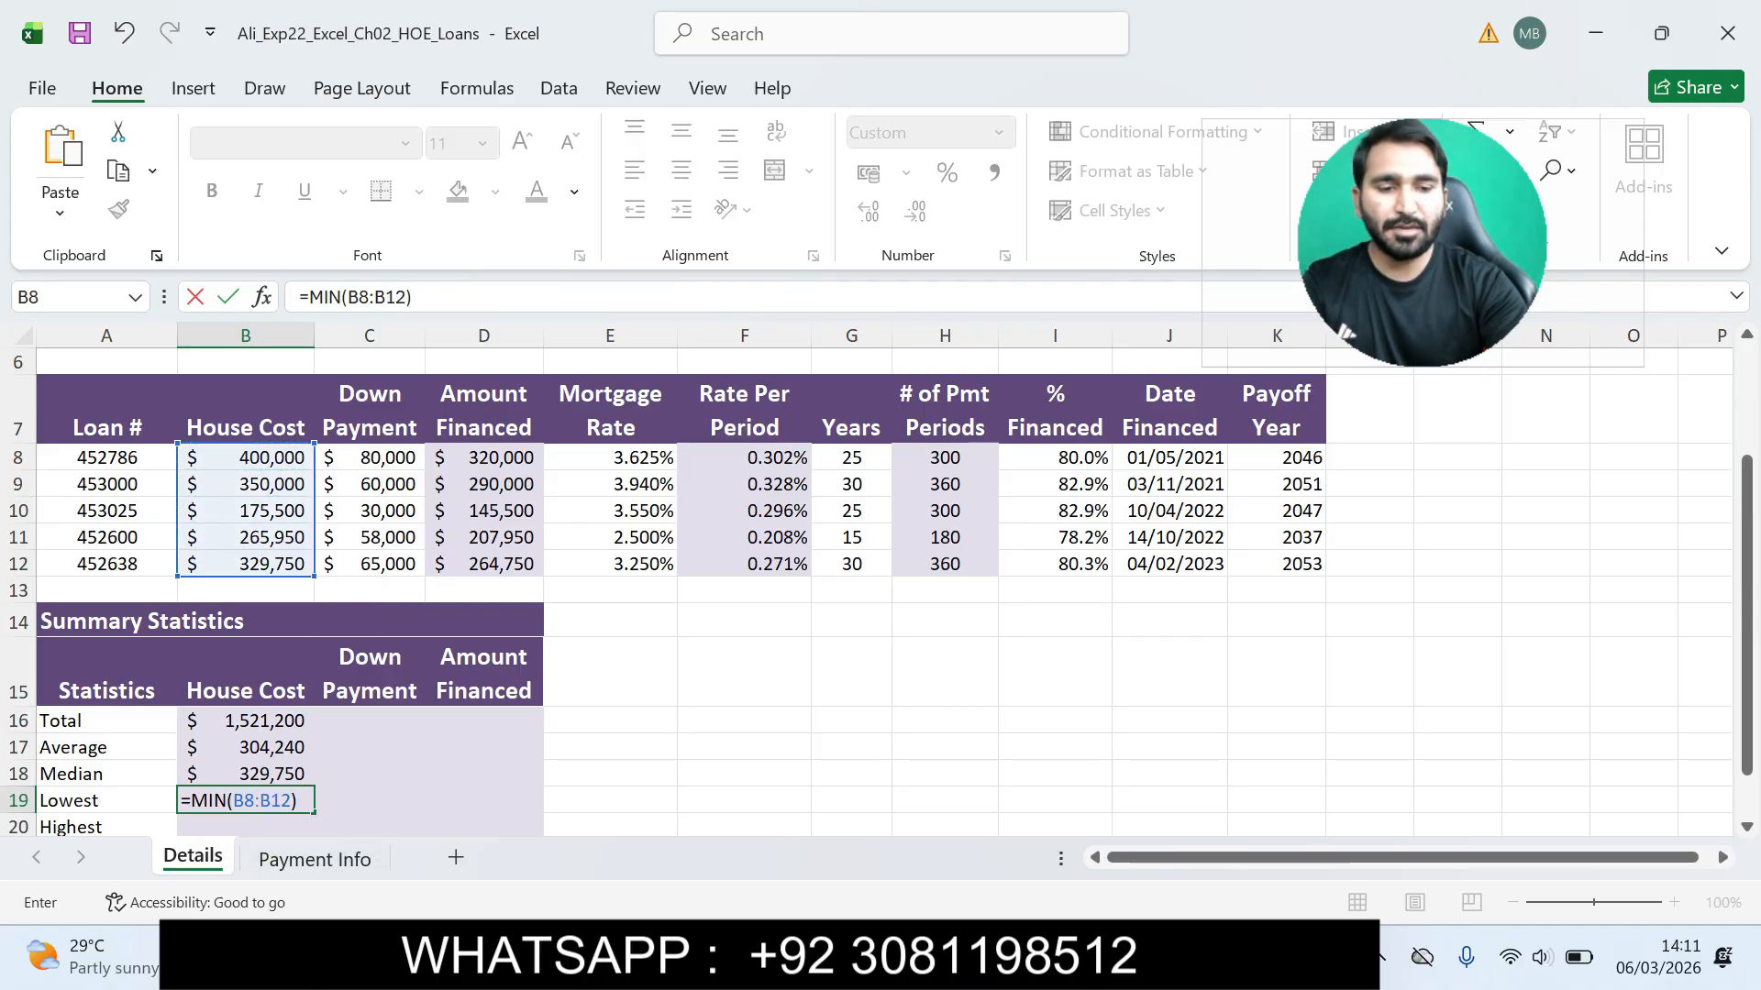
key(Return)
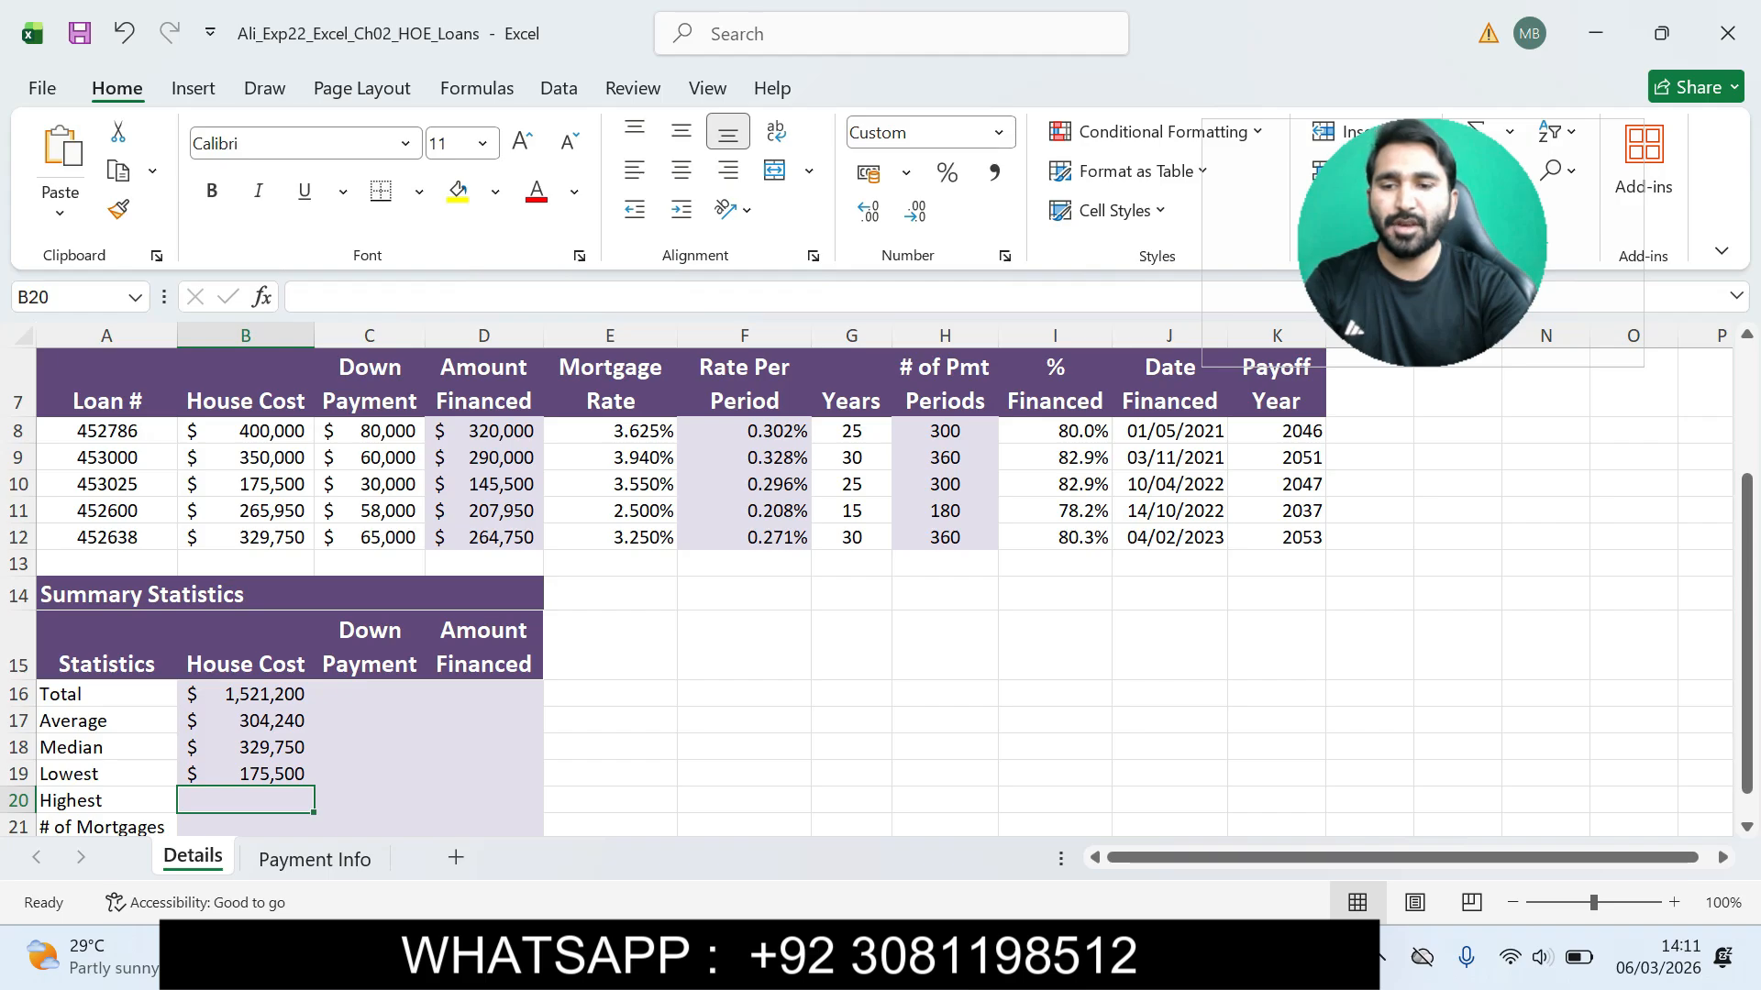
click(245, 774)
Step: Switch to the Word instructions and highlight step 9's function instruction for cell B20, including its MAX hint, in turquoise
key(alt+Tab)
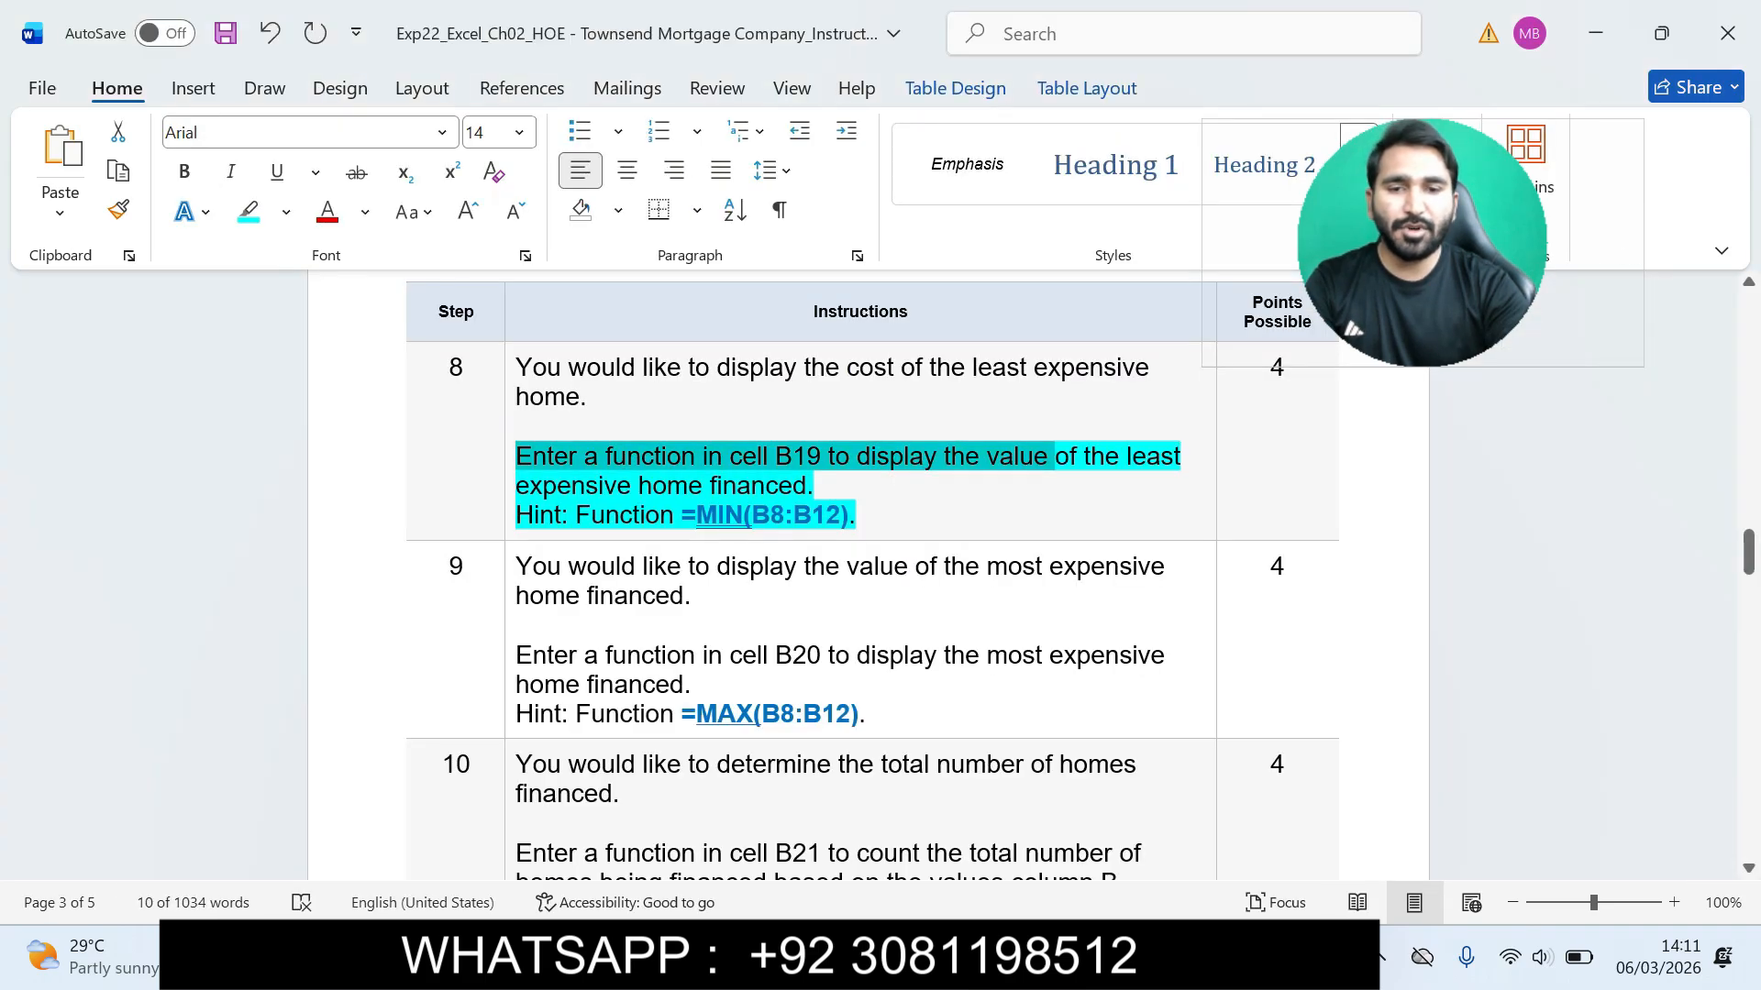
drag(516, 654, 867, 713)
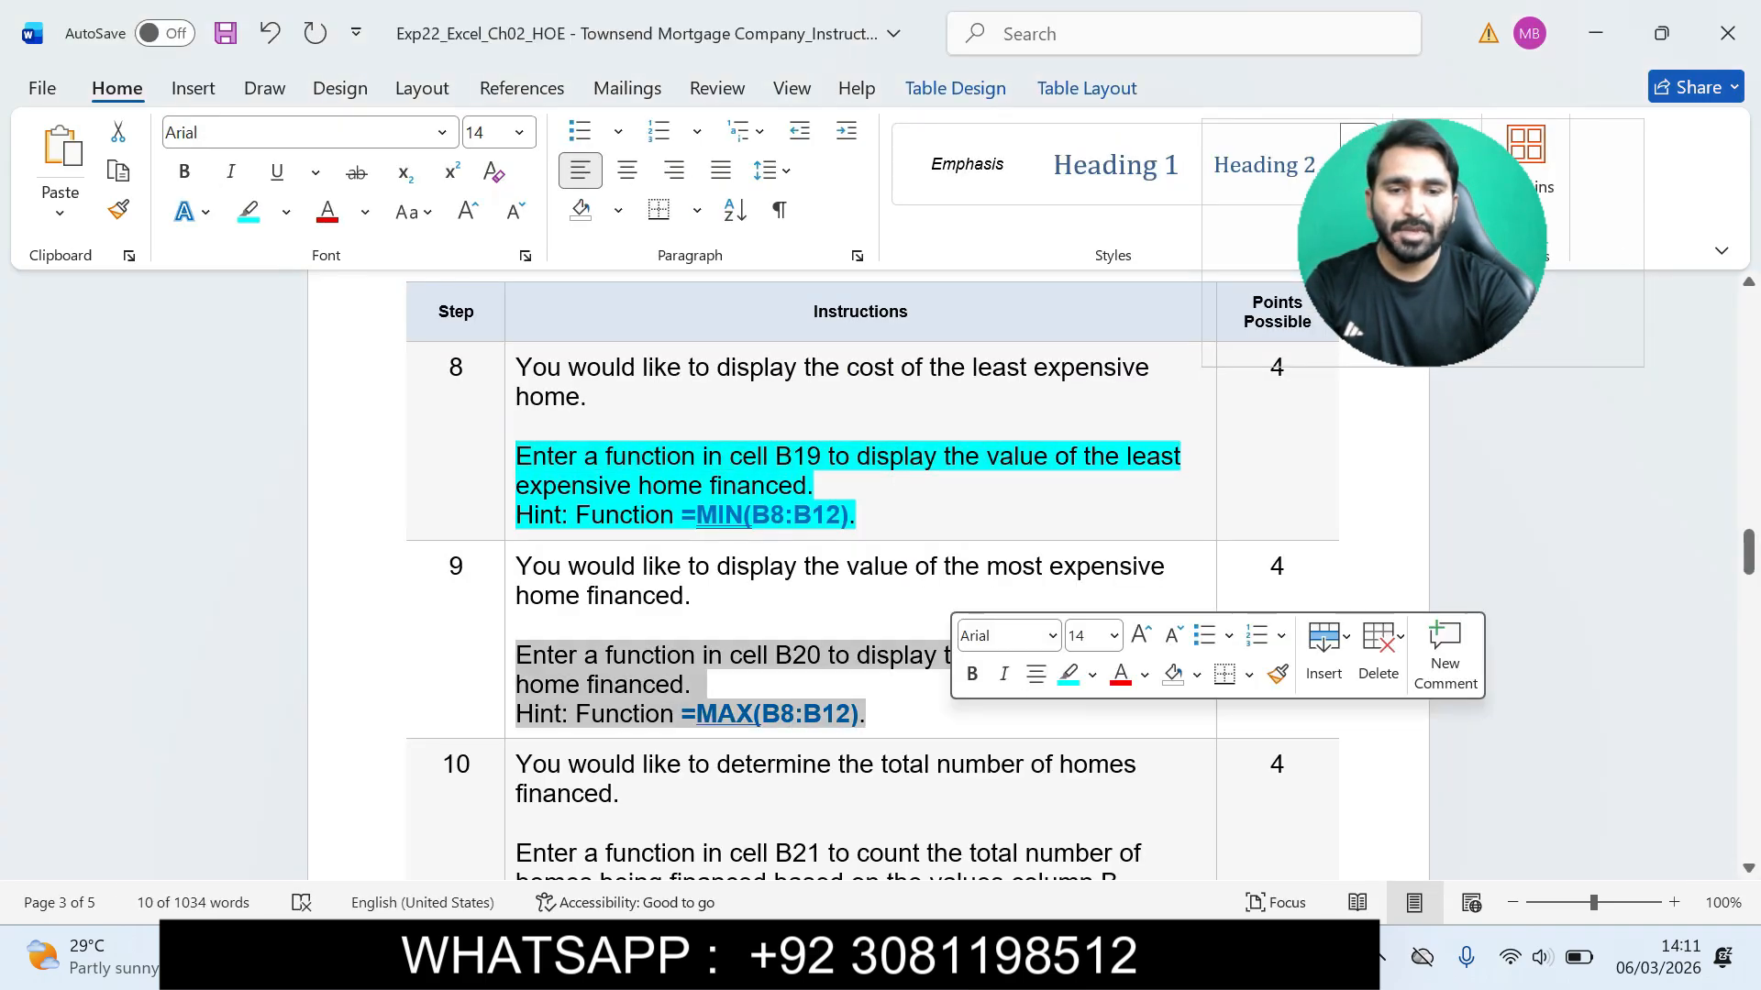
click(1068, 674)
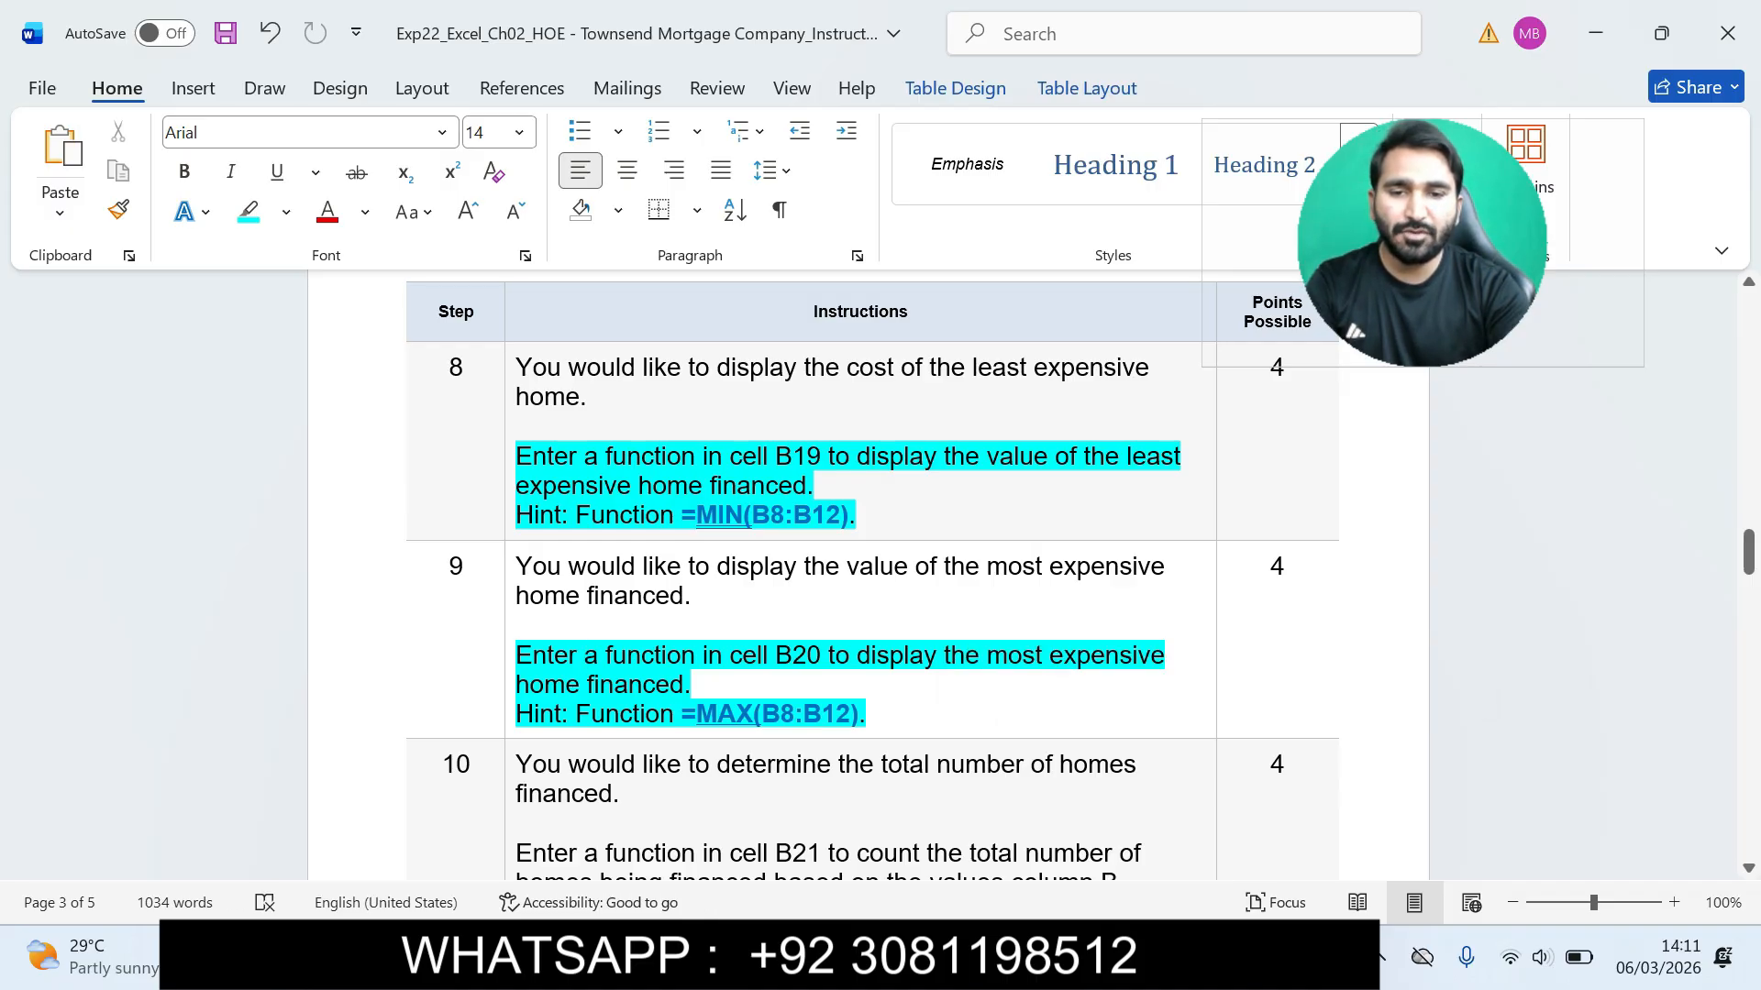
drag(515, 655, 1172, 655)
Step: Switch to Excel and enter =MAX(B8:B12) in cell B20 of the Details sheet for the highest house cost
mouse_move(1245, 963)
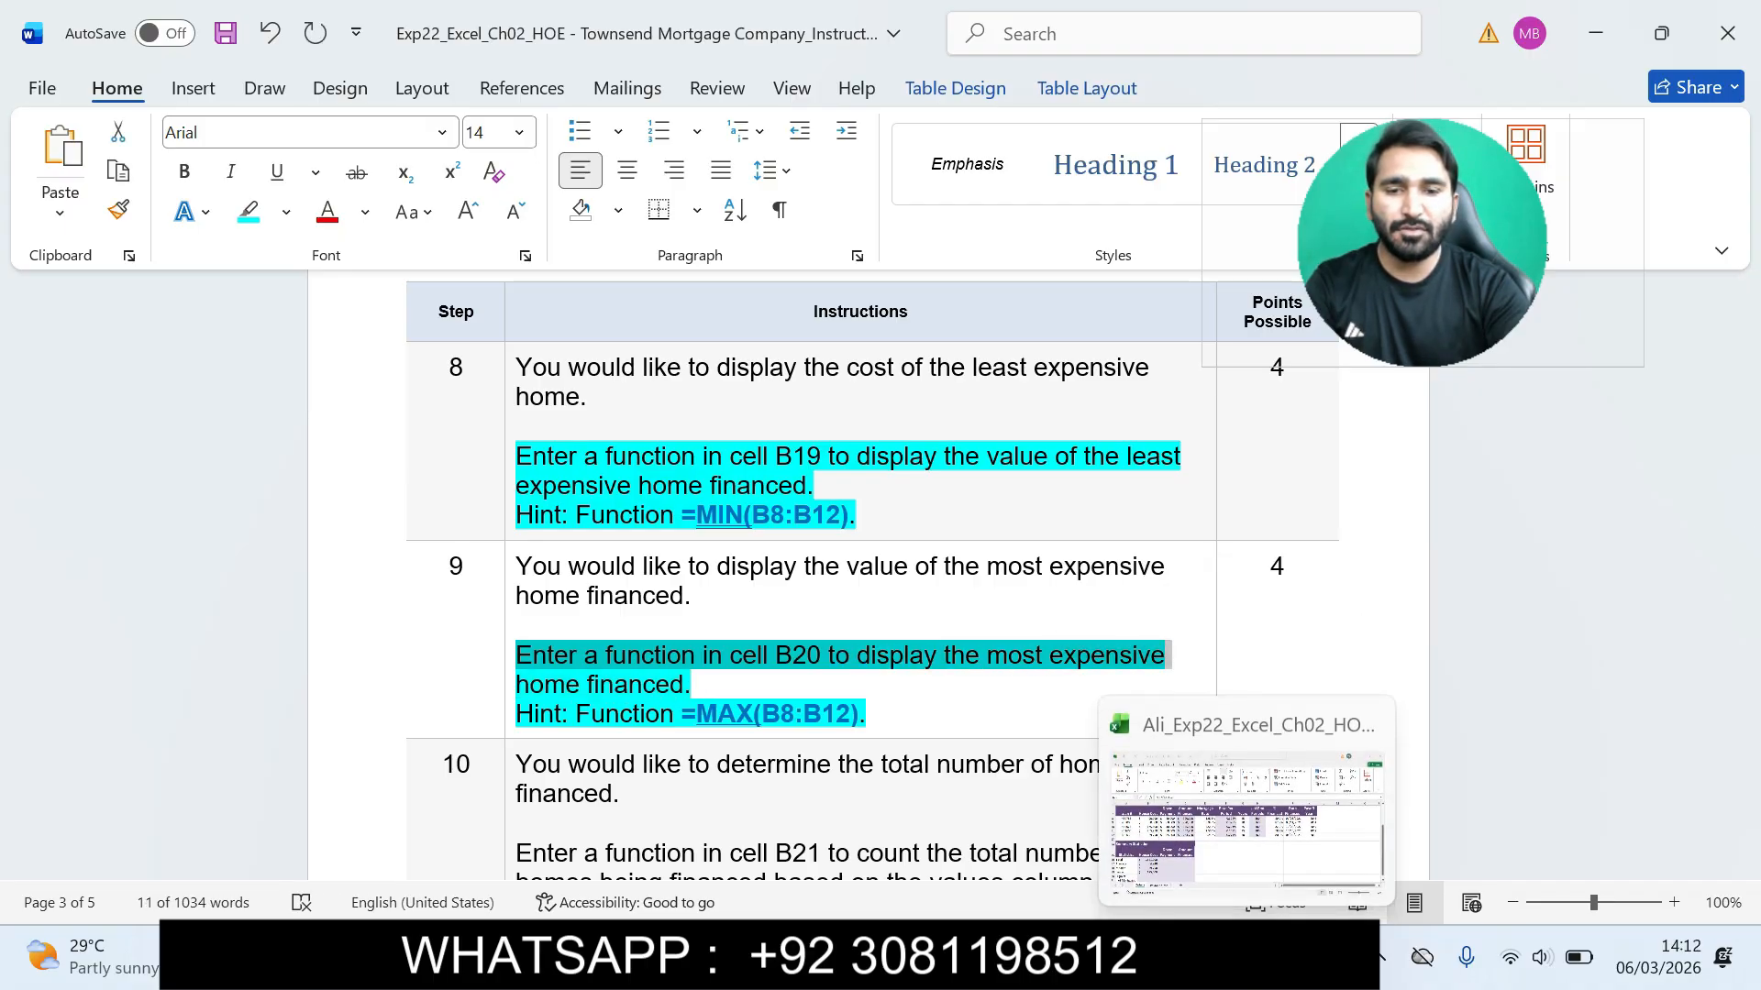
click(1238, 808)
click(245, 800)
text(=)
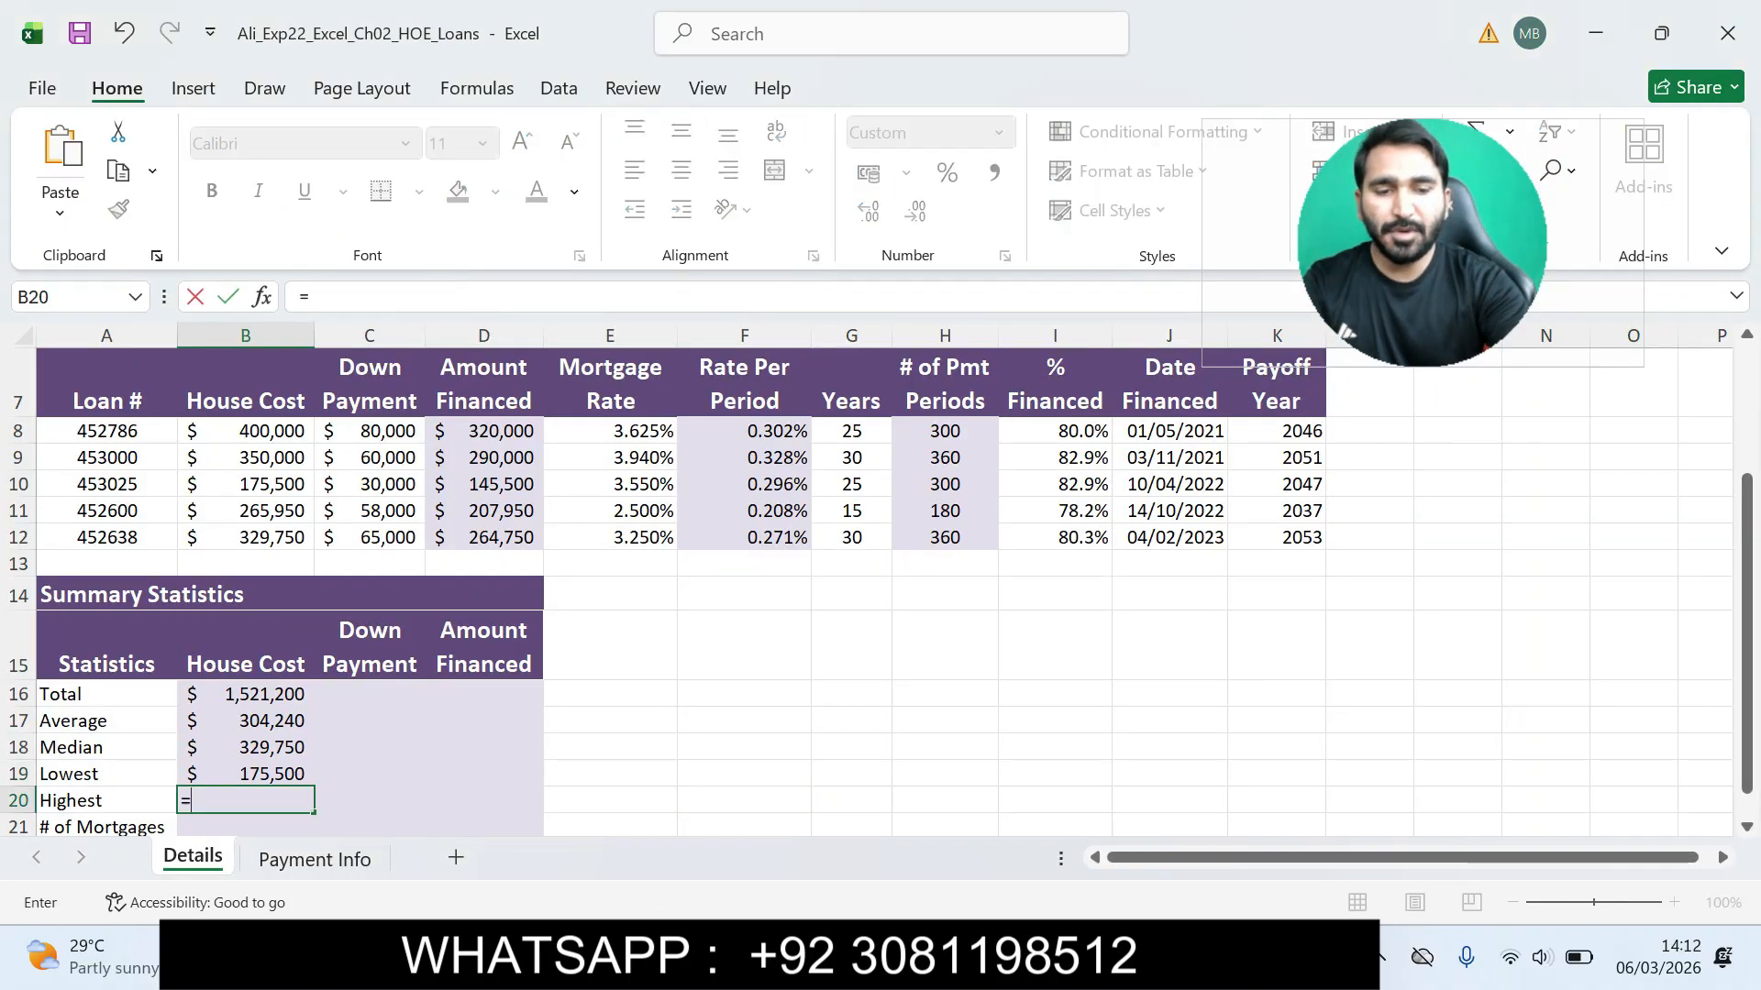
text(MAX)
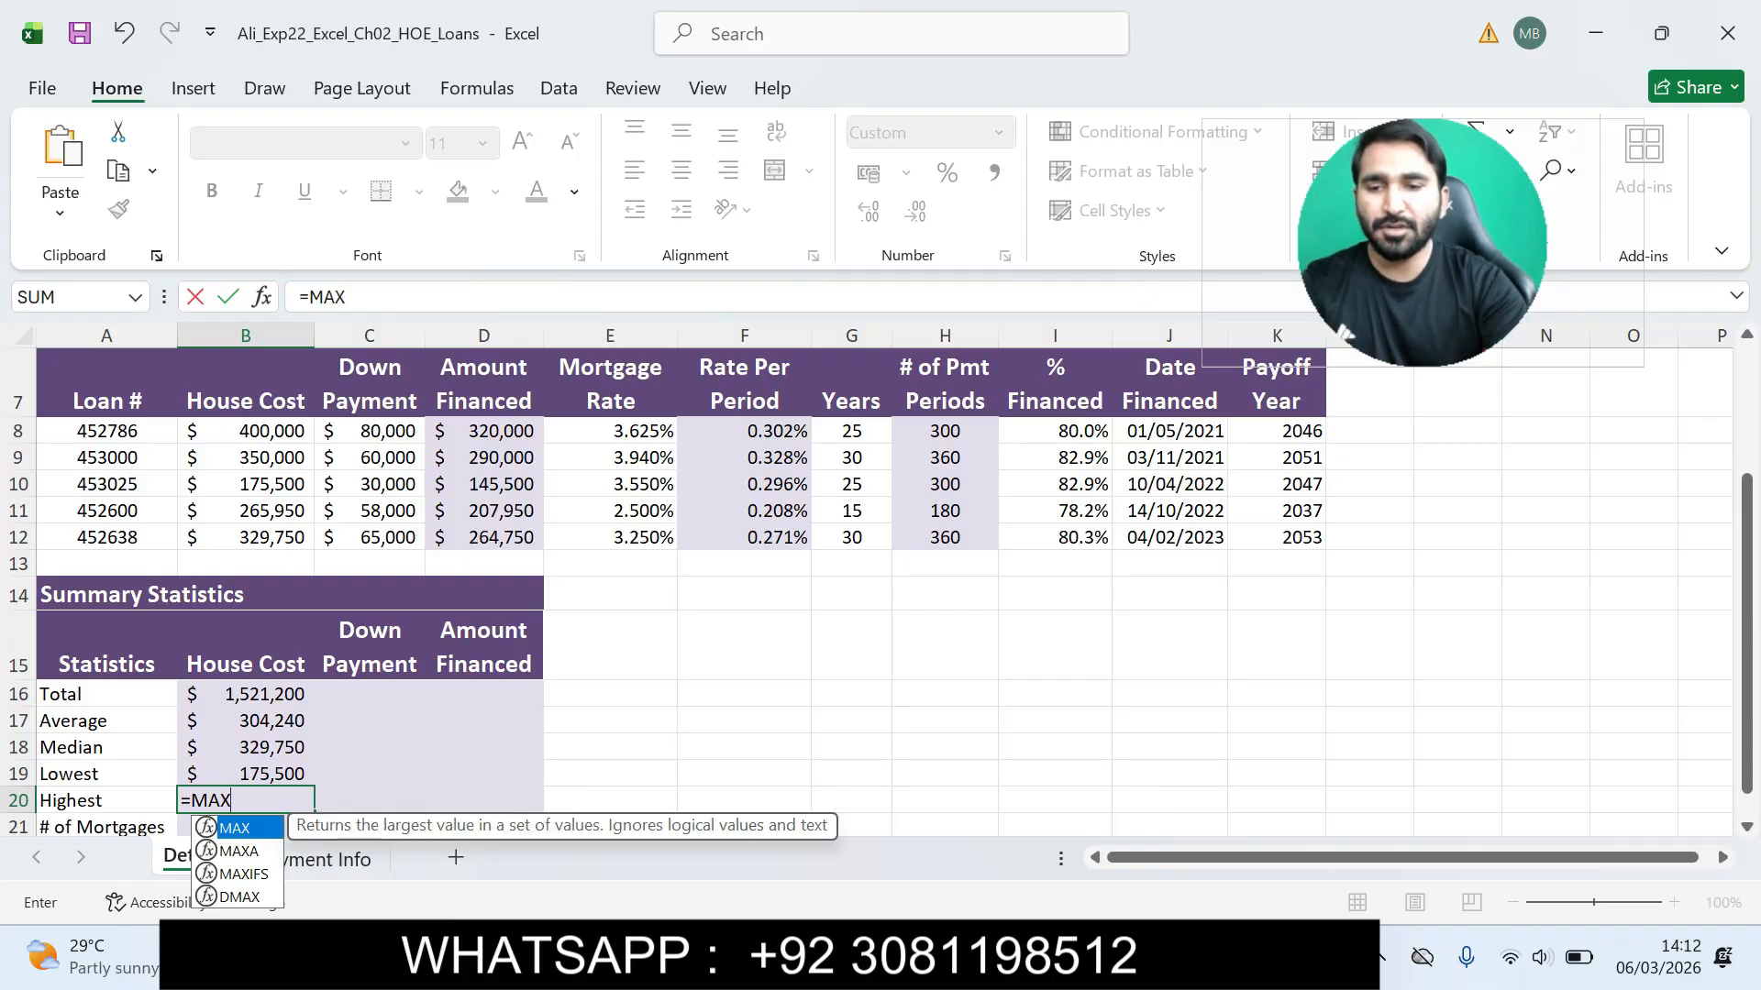
text(()
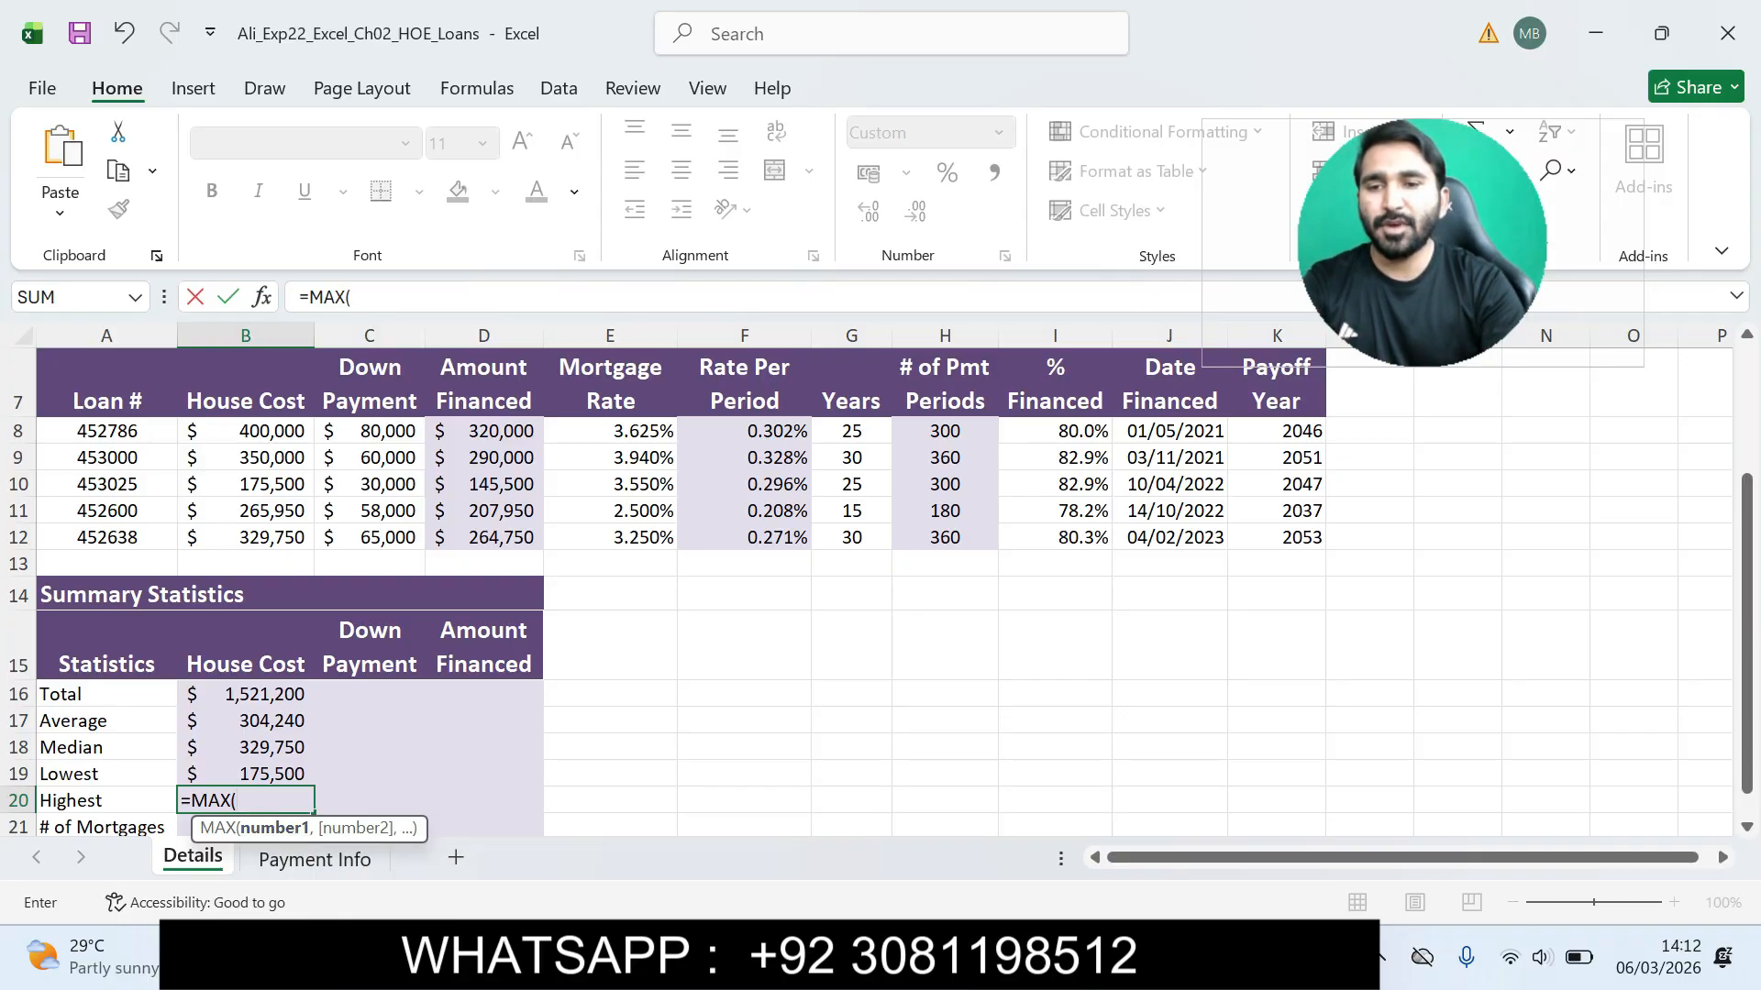
drag(275, 430, 275, 542)
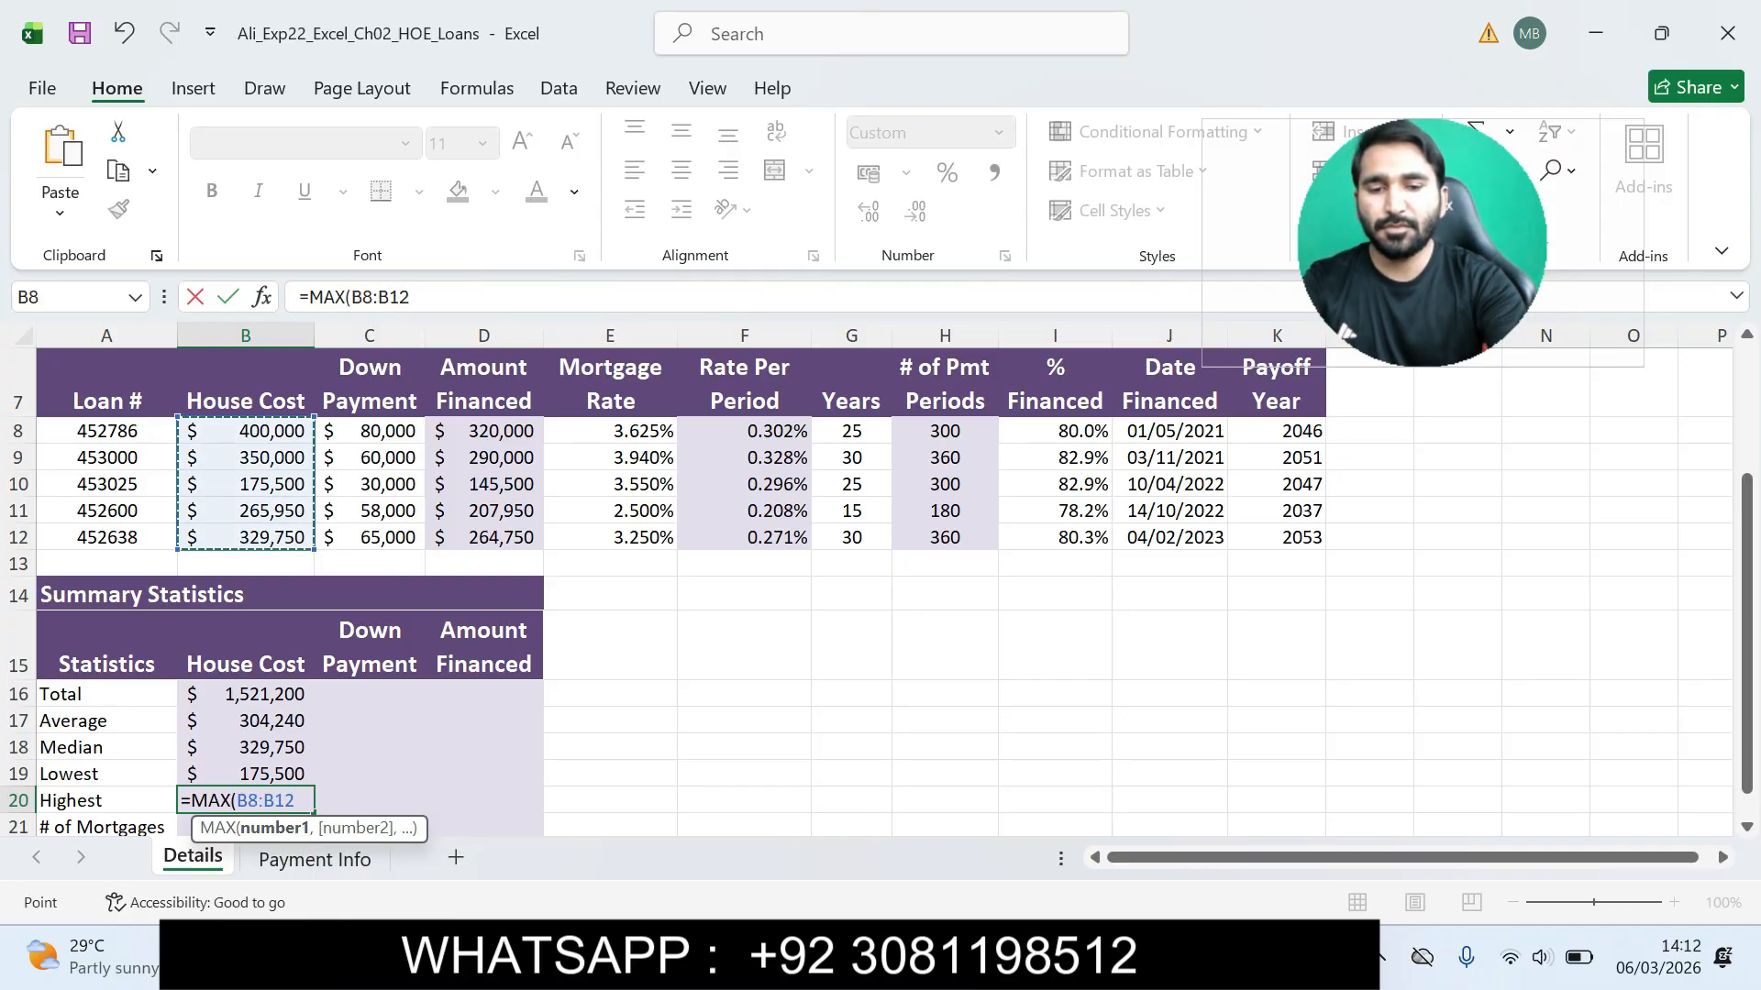
text())
key(Return)
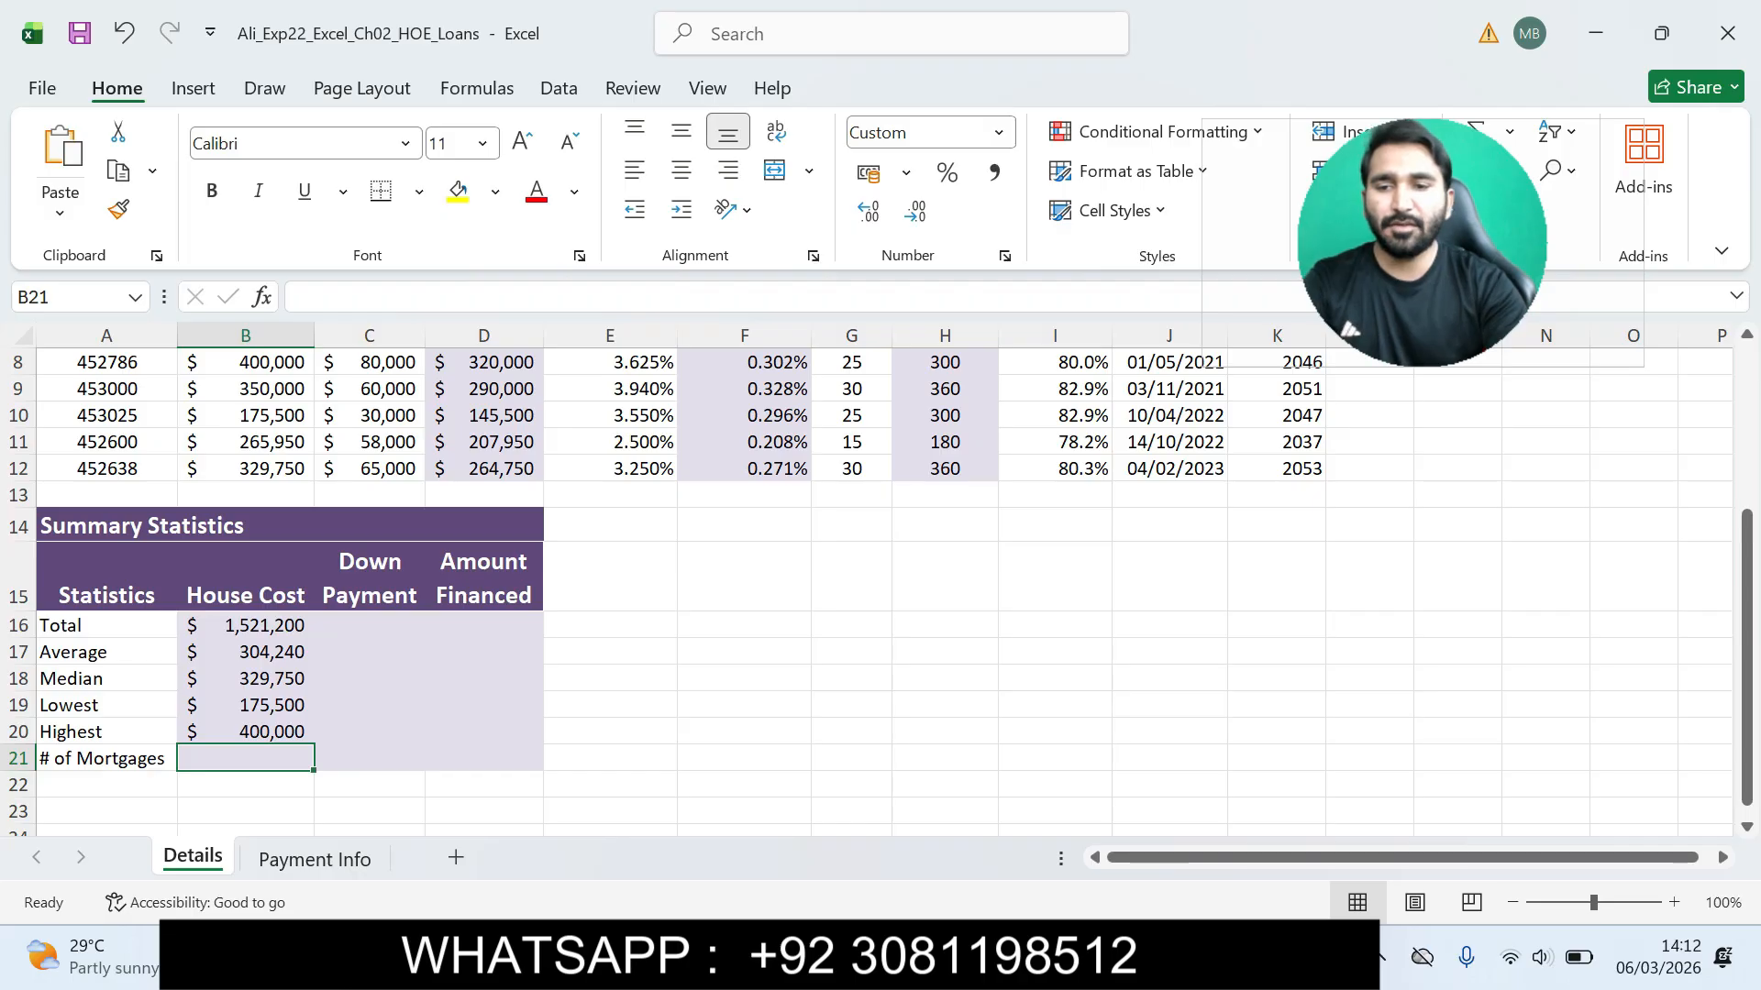
Step: Switch to the Word instructions and highlight step 10's function instruction for cell B21, including its COUNT hint, in turquoise
key(alt+Tab)
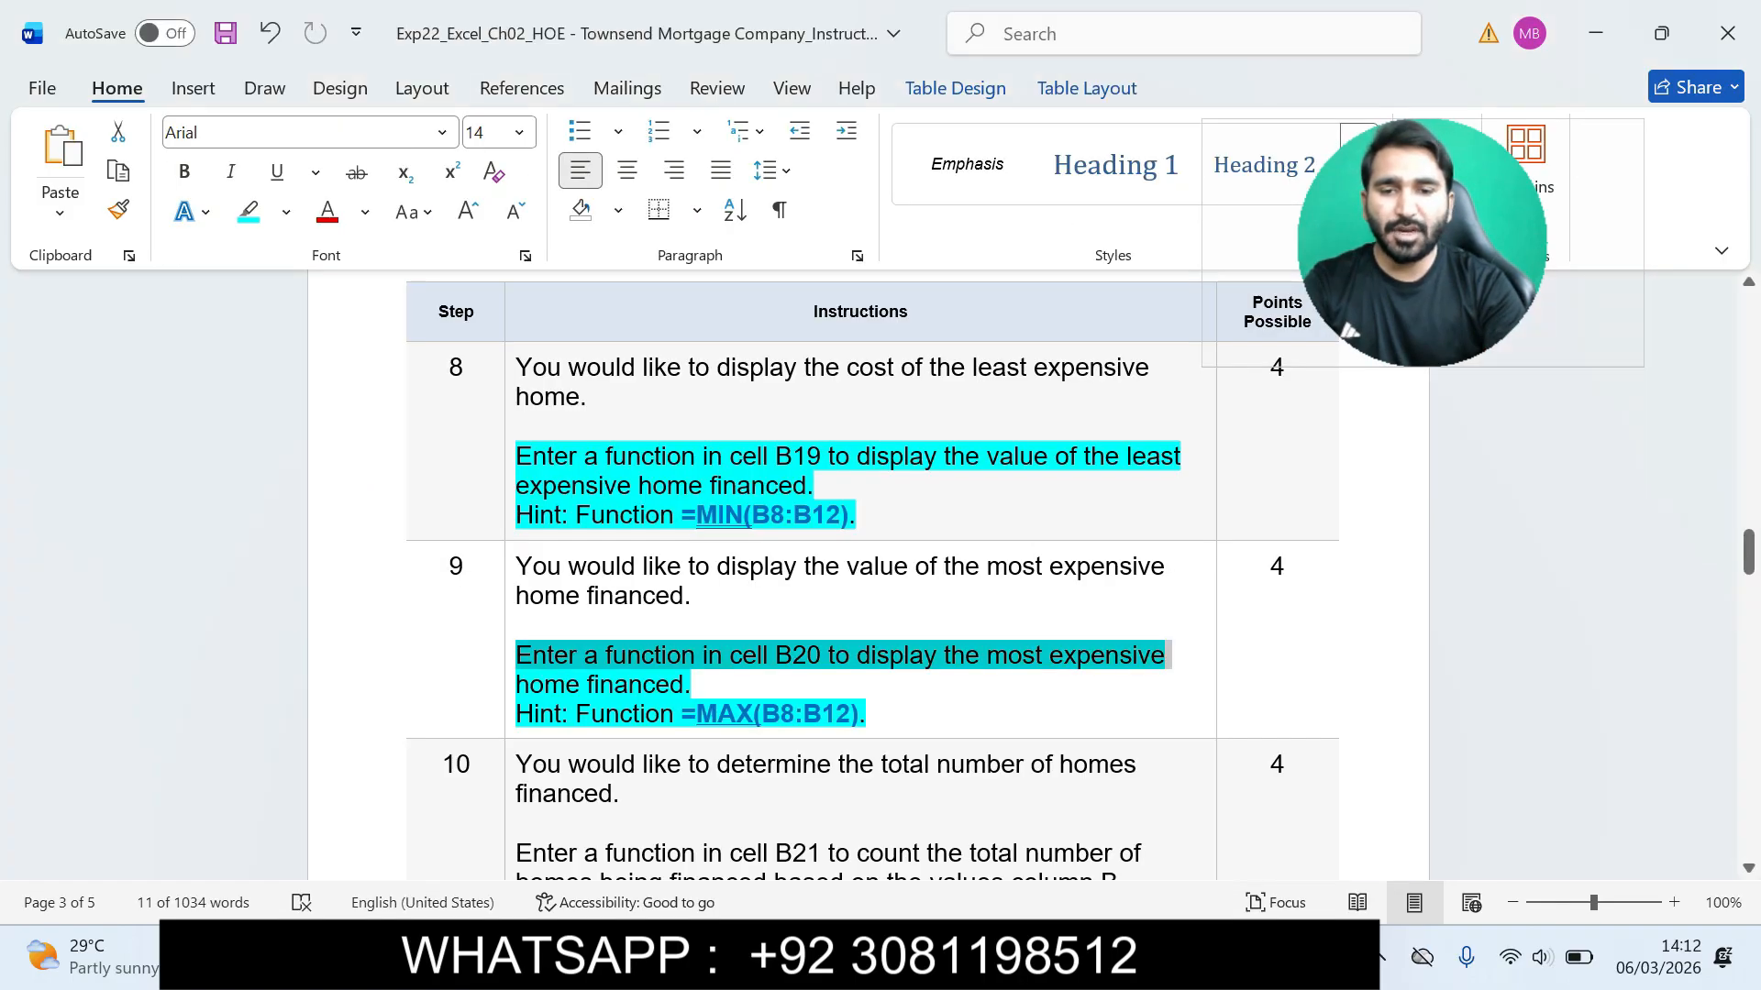
click(1748, 552)
drag(1748, 552, 1748, 577)
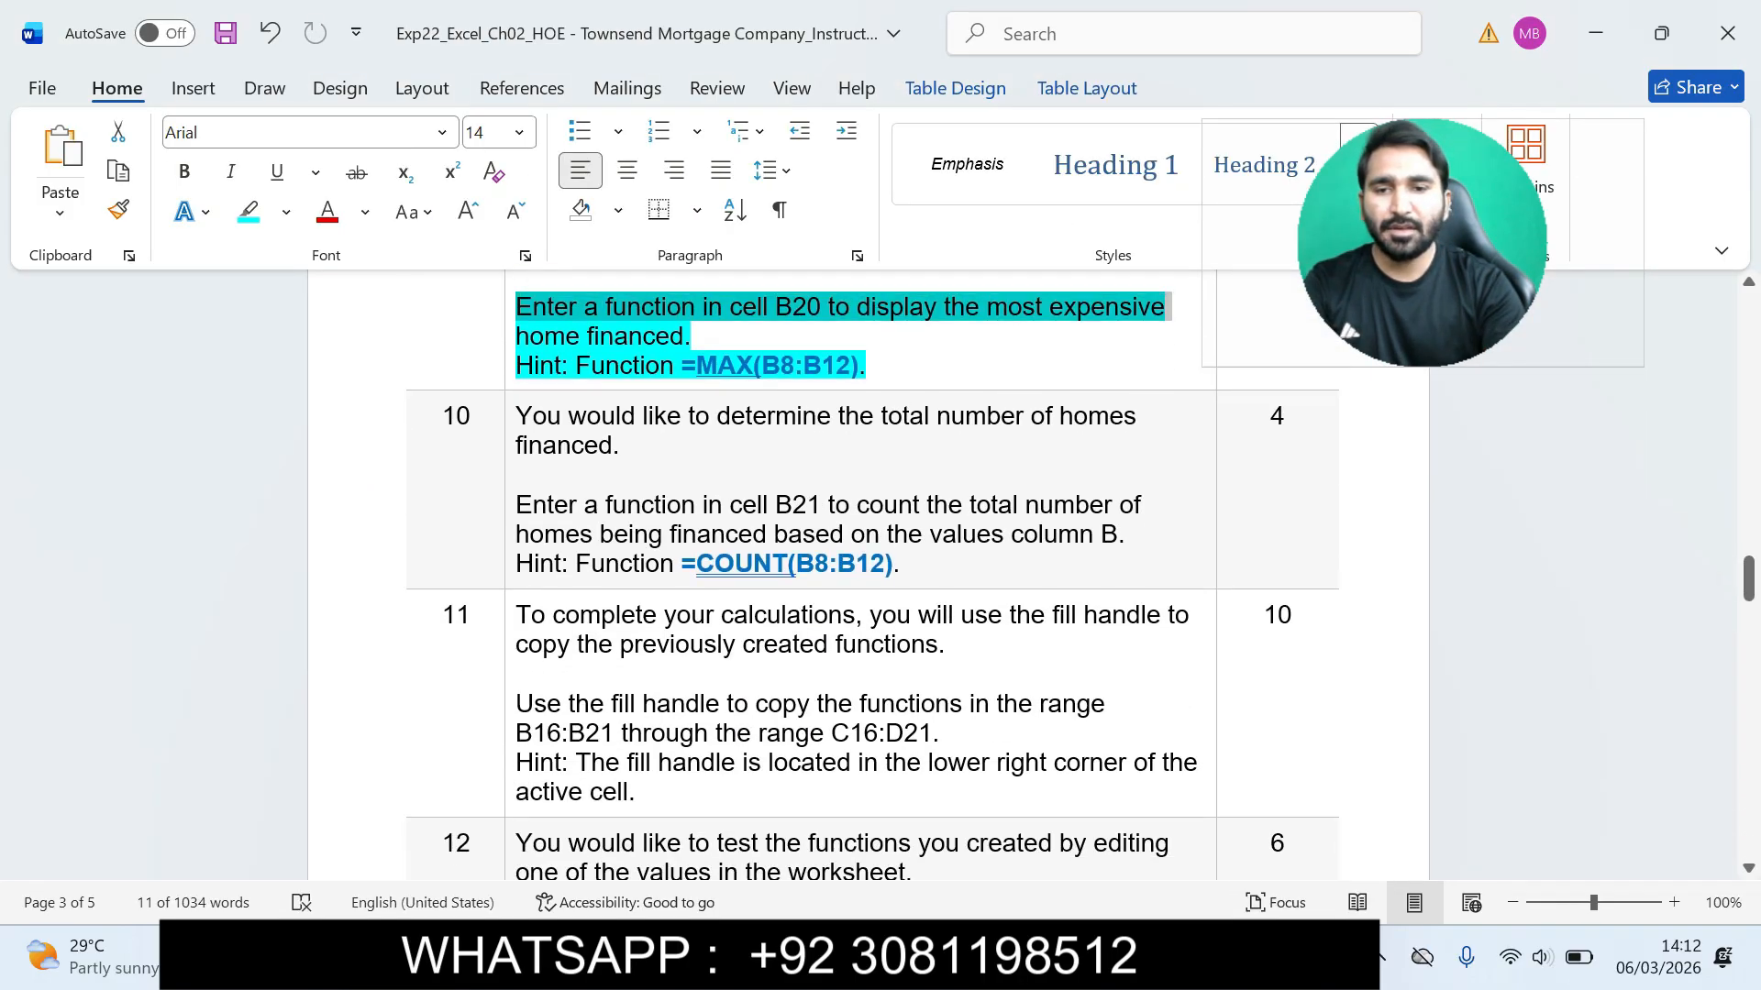
drag(515, 505, 899, 564)
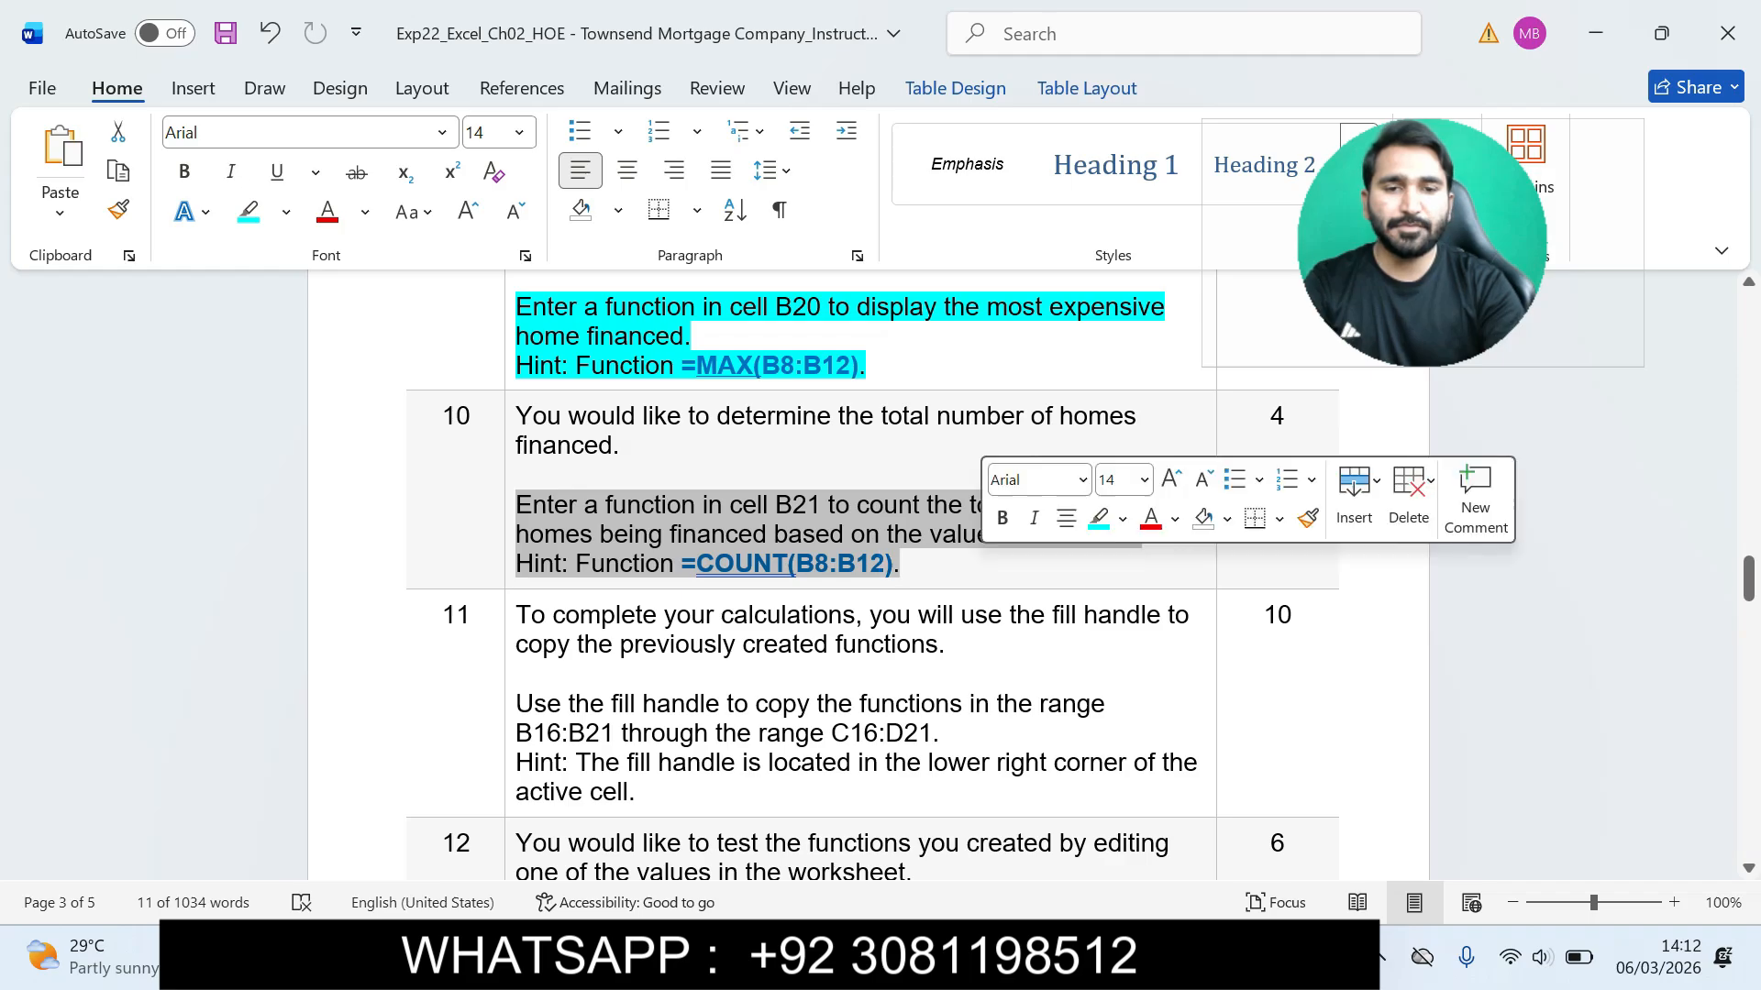
click(899, 563)
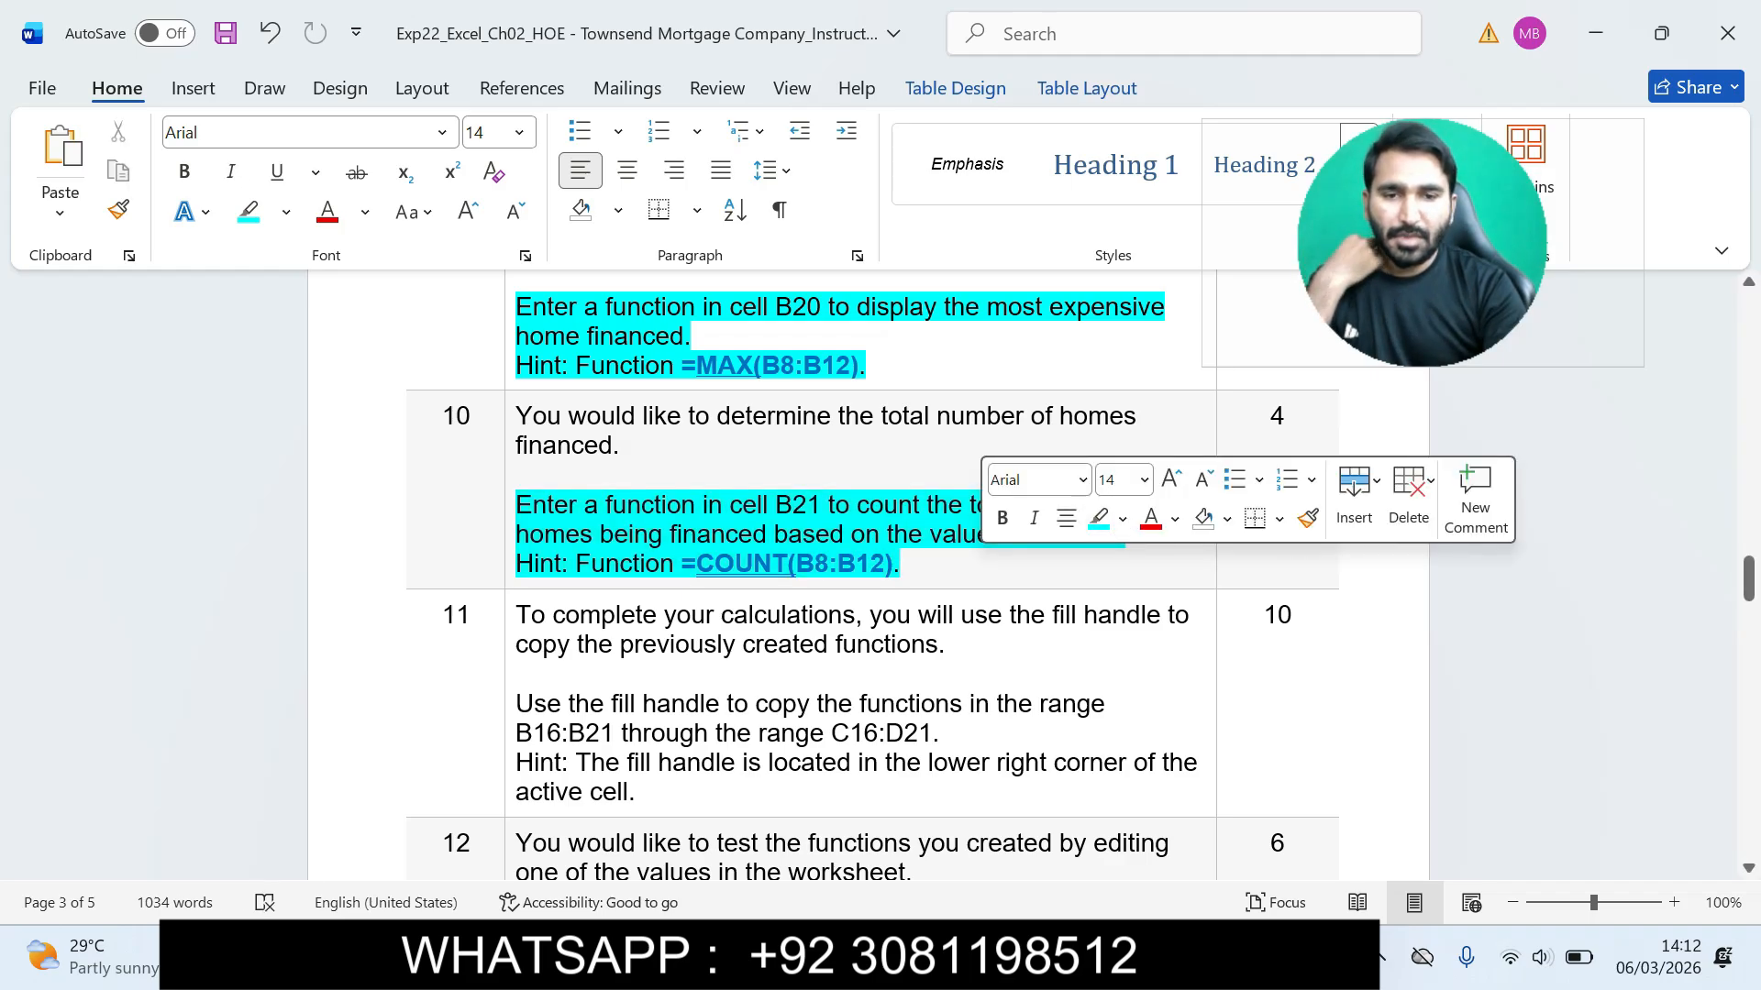
click(598, 504)
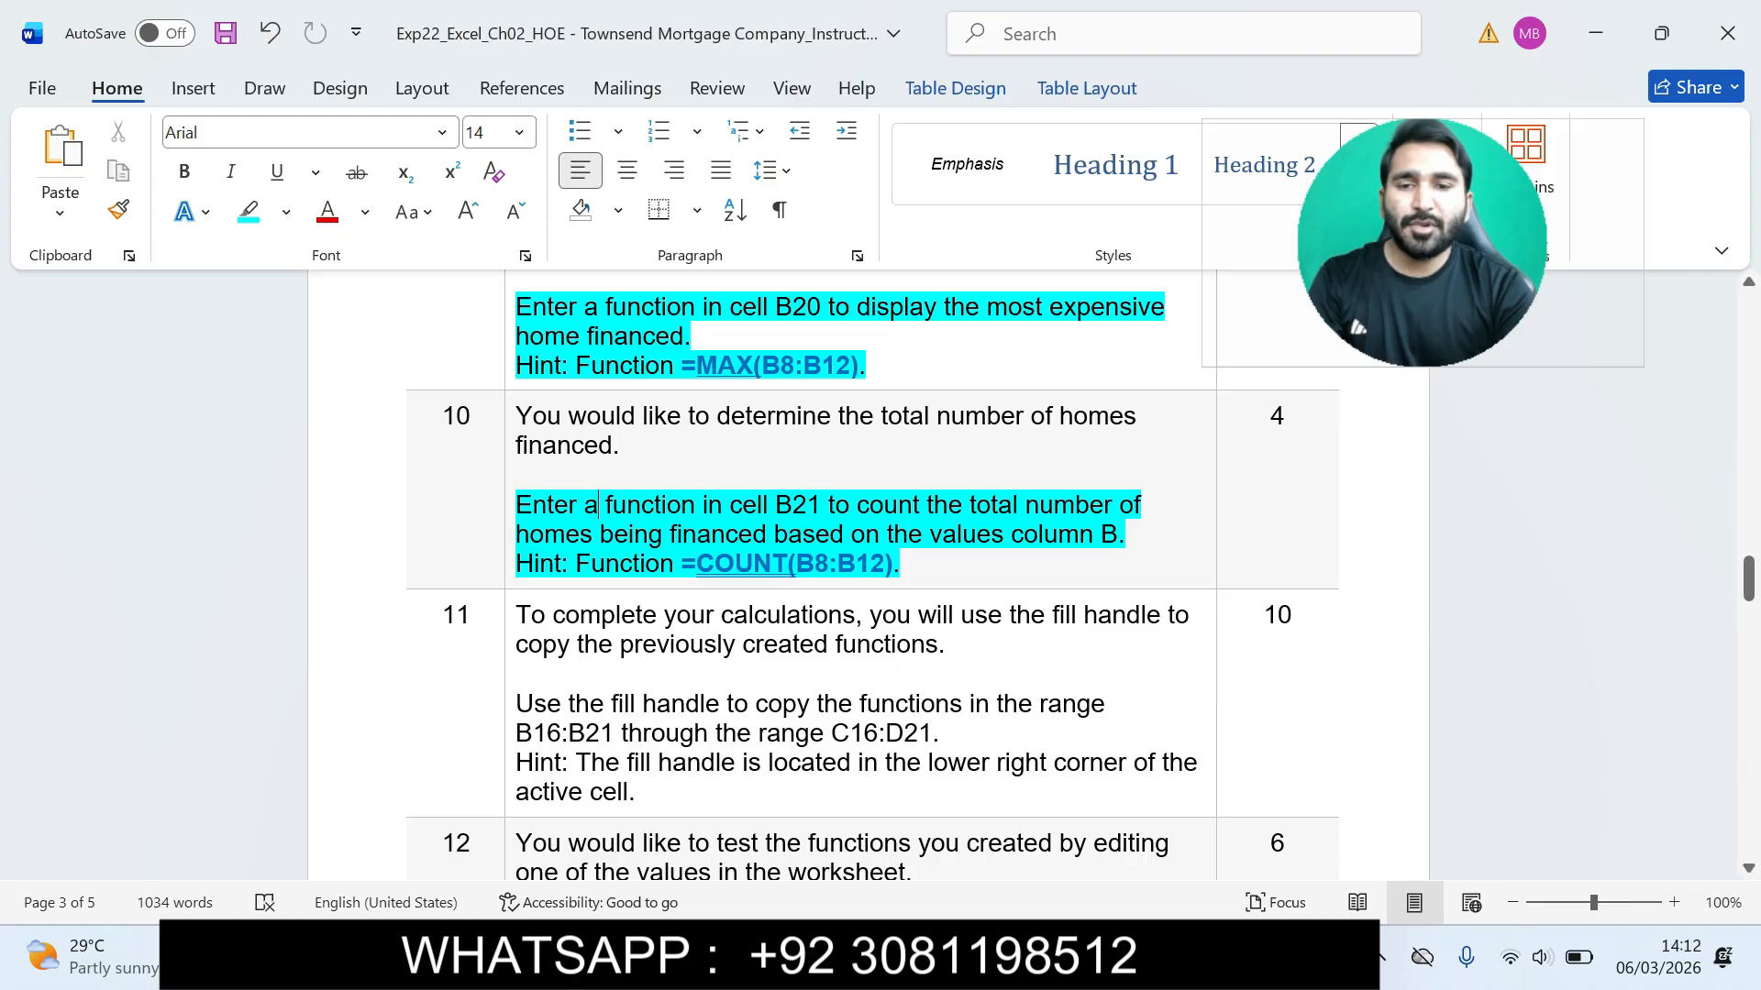
drag(598, 504, 1026, 506)
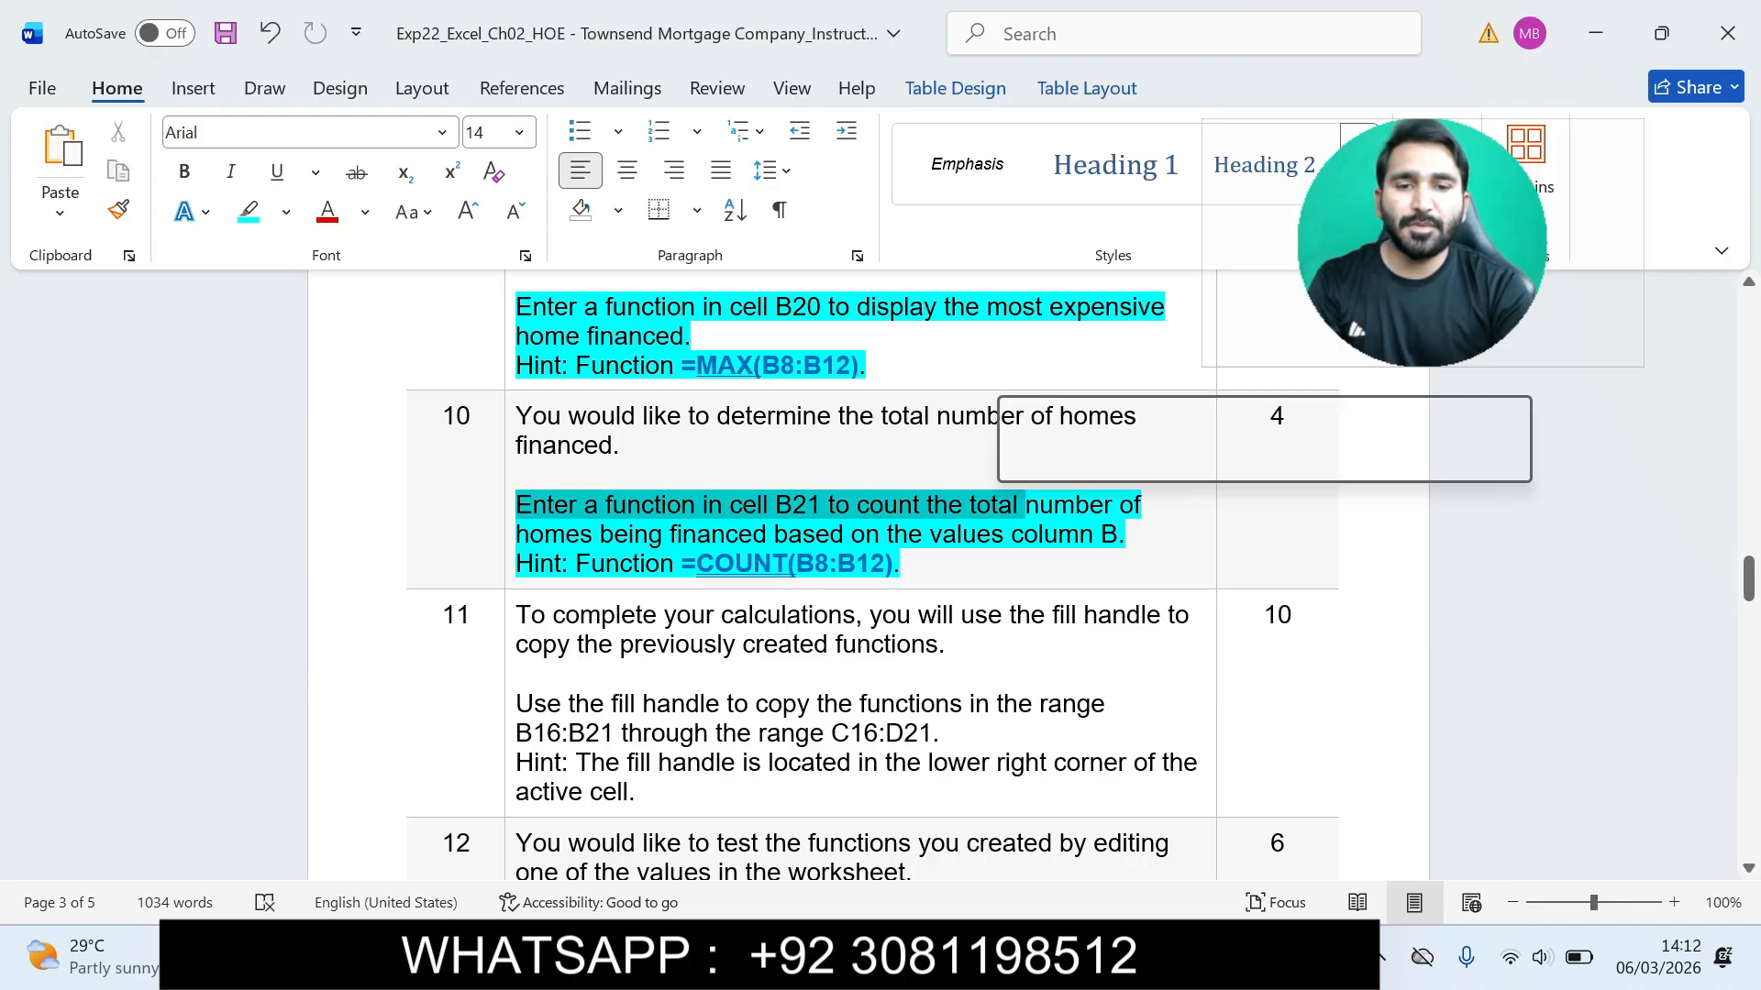
Step: Switch to Excel, enter =COUNT(B8:B12) in cell B21 for the number of mortgages, and return to the Word instructions
click(1248, 963)
click(246, 759)
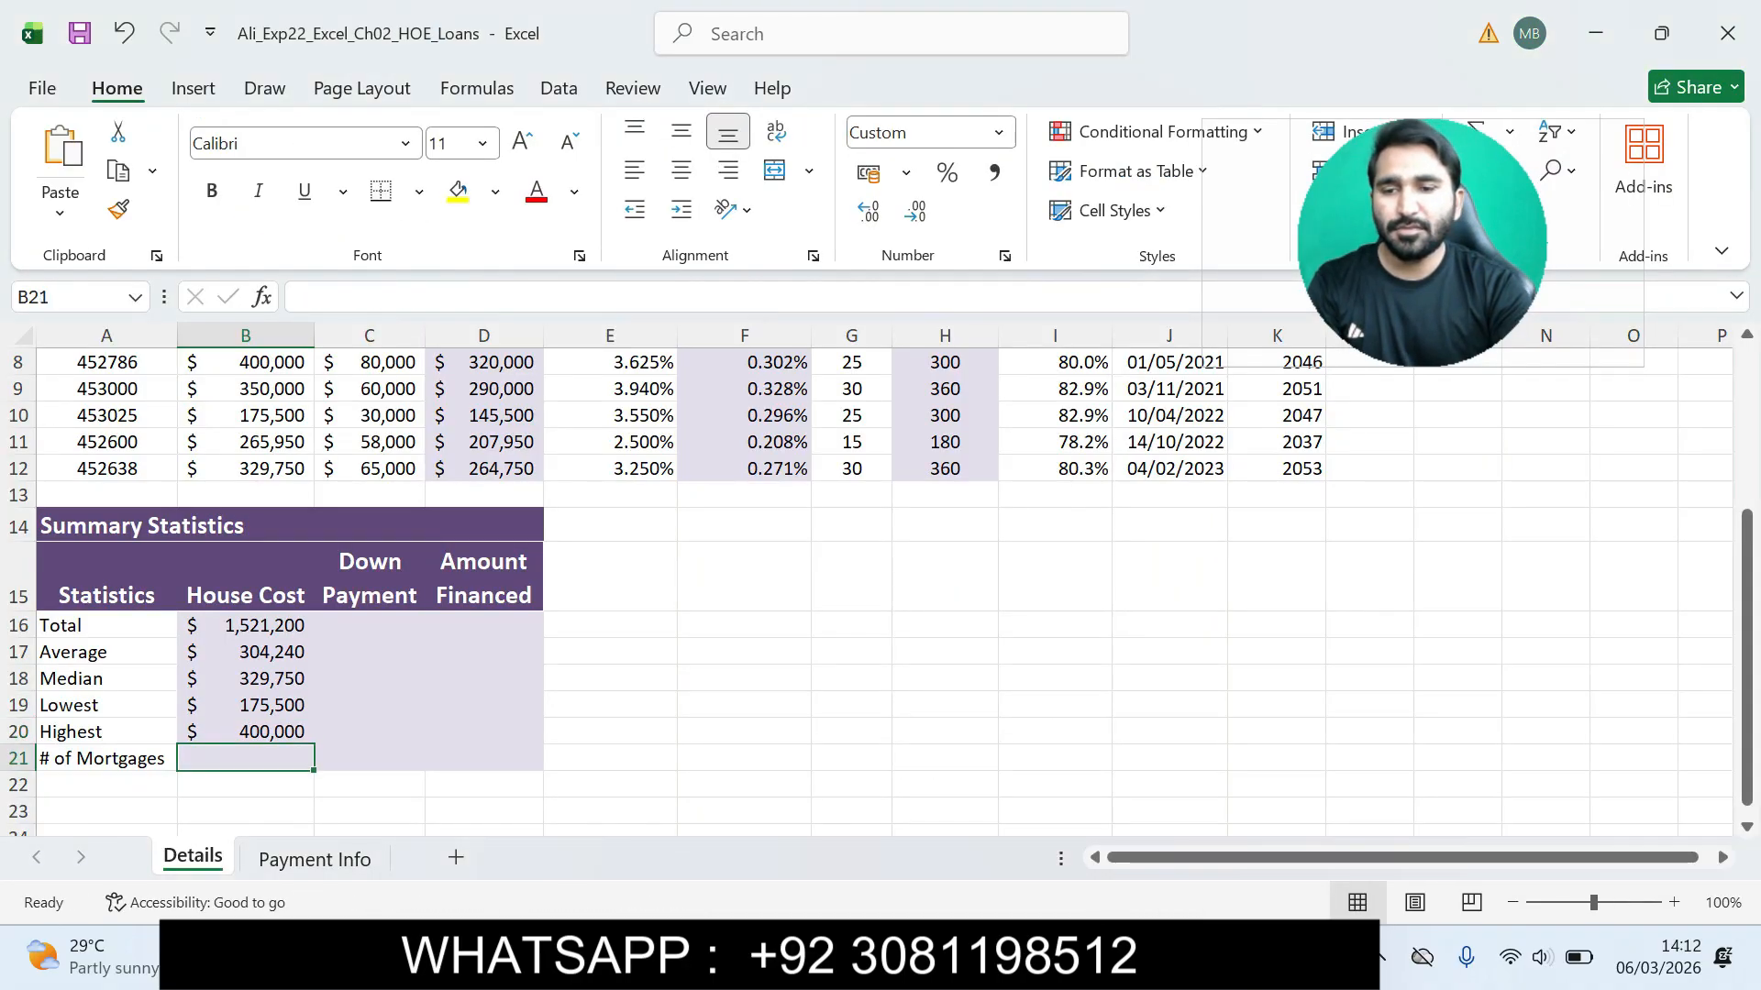
text(=C)
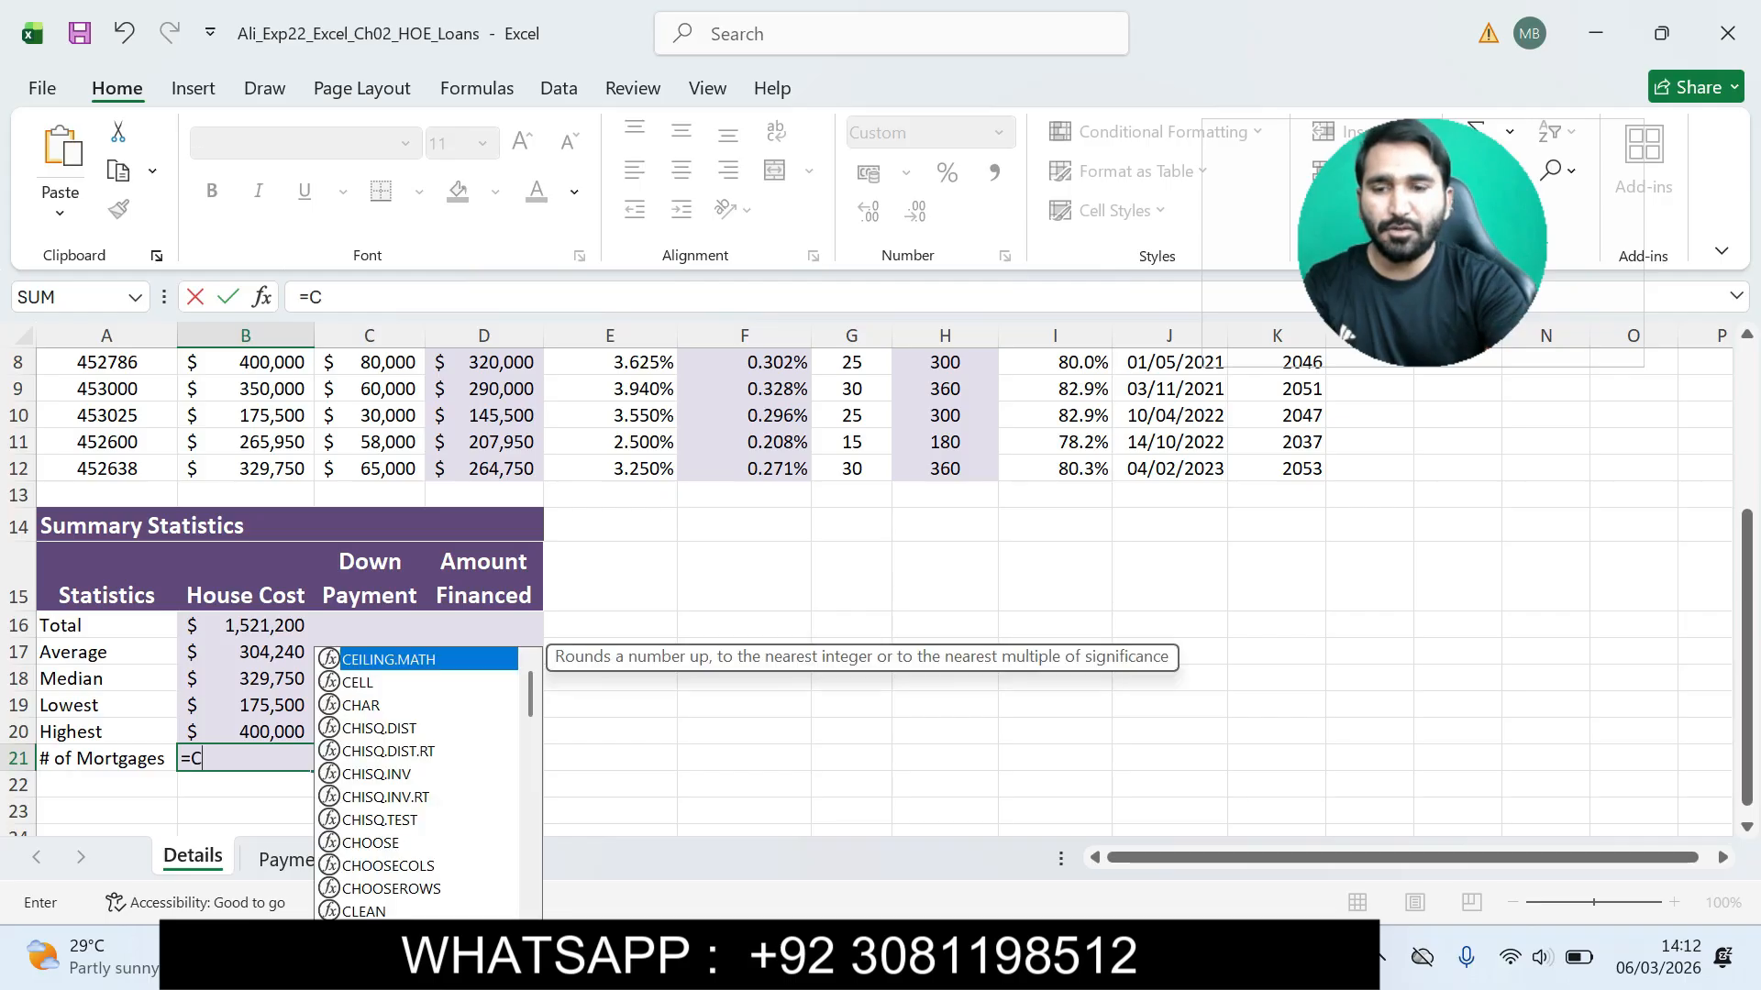
text(0)
key(BackSpace)
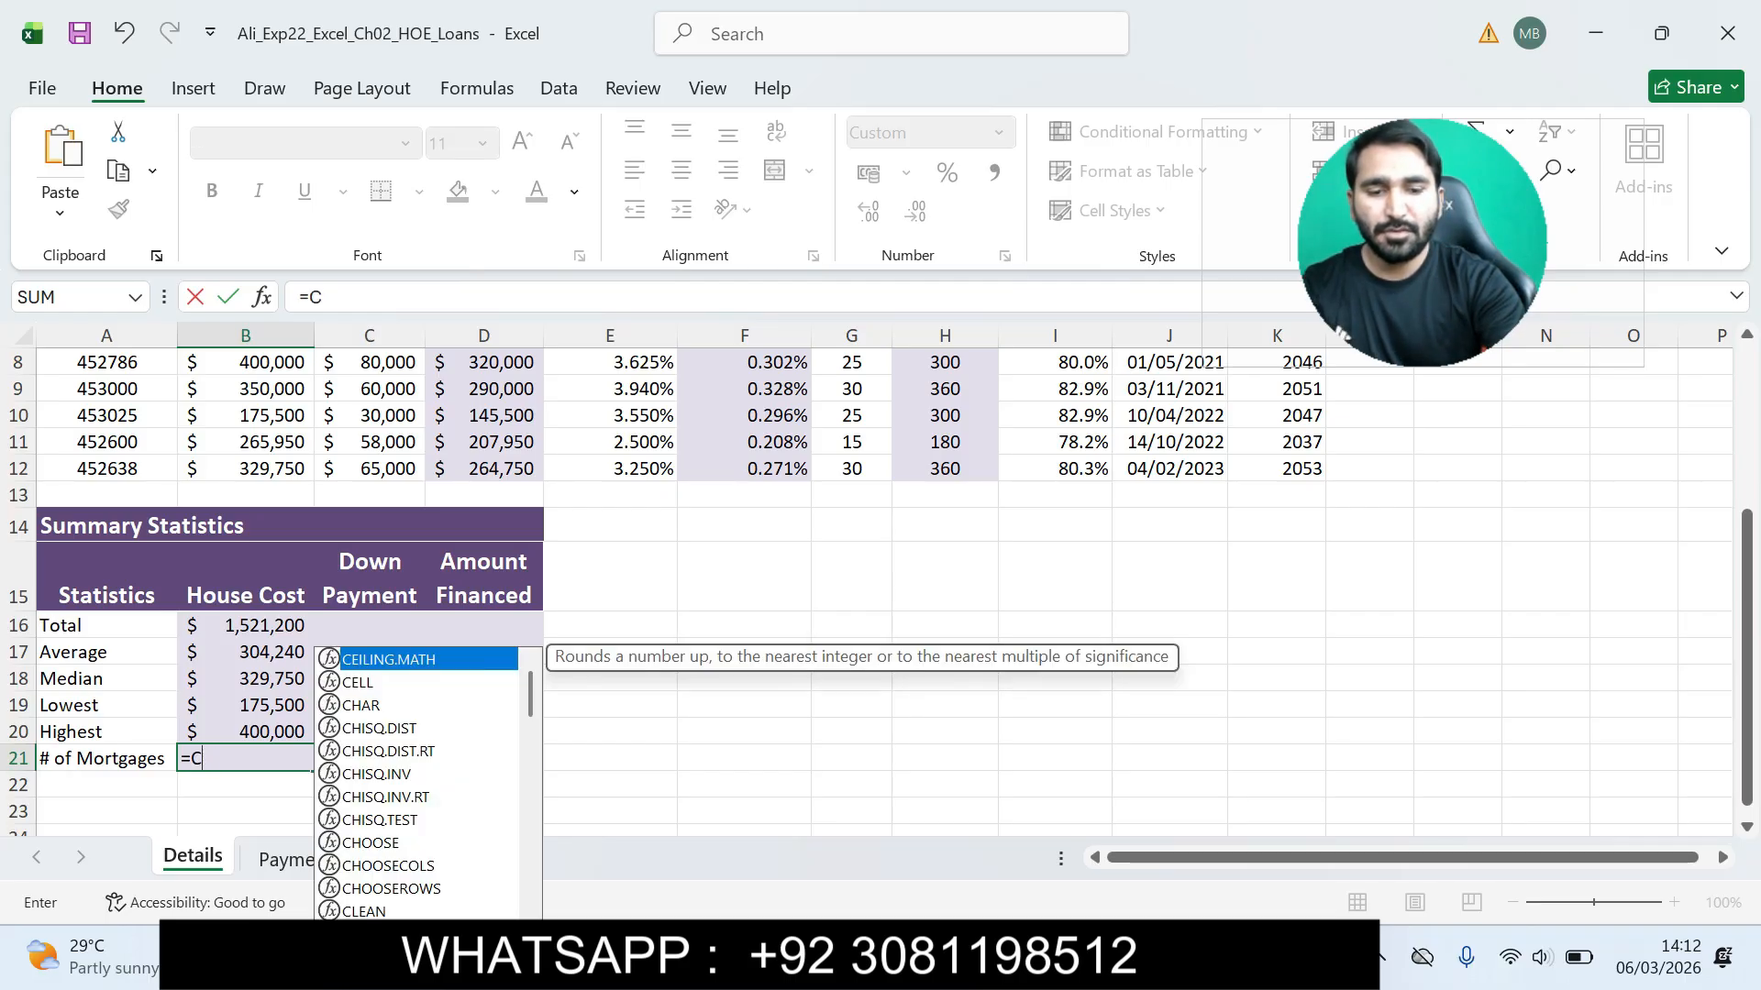
text(0)
key(BackSpace)
text(OU)
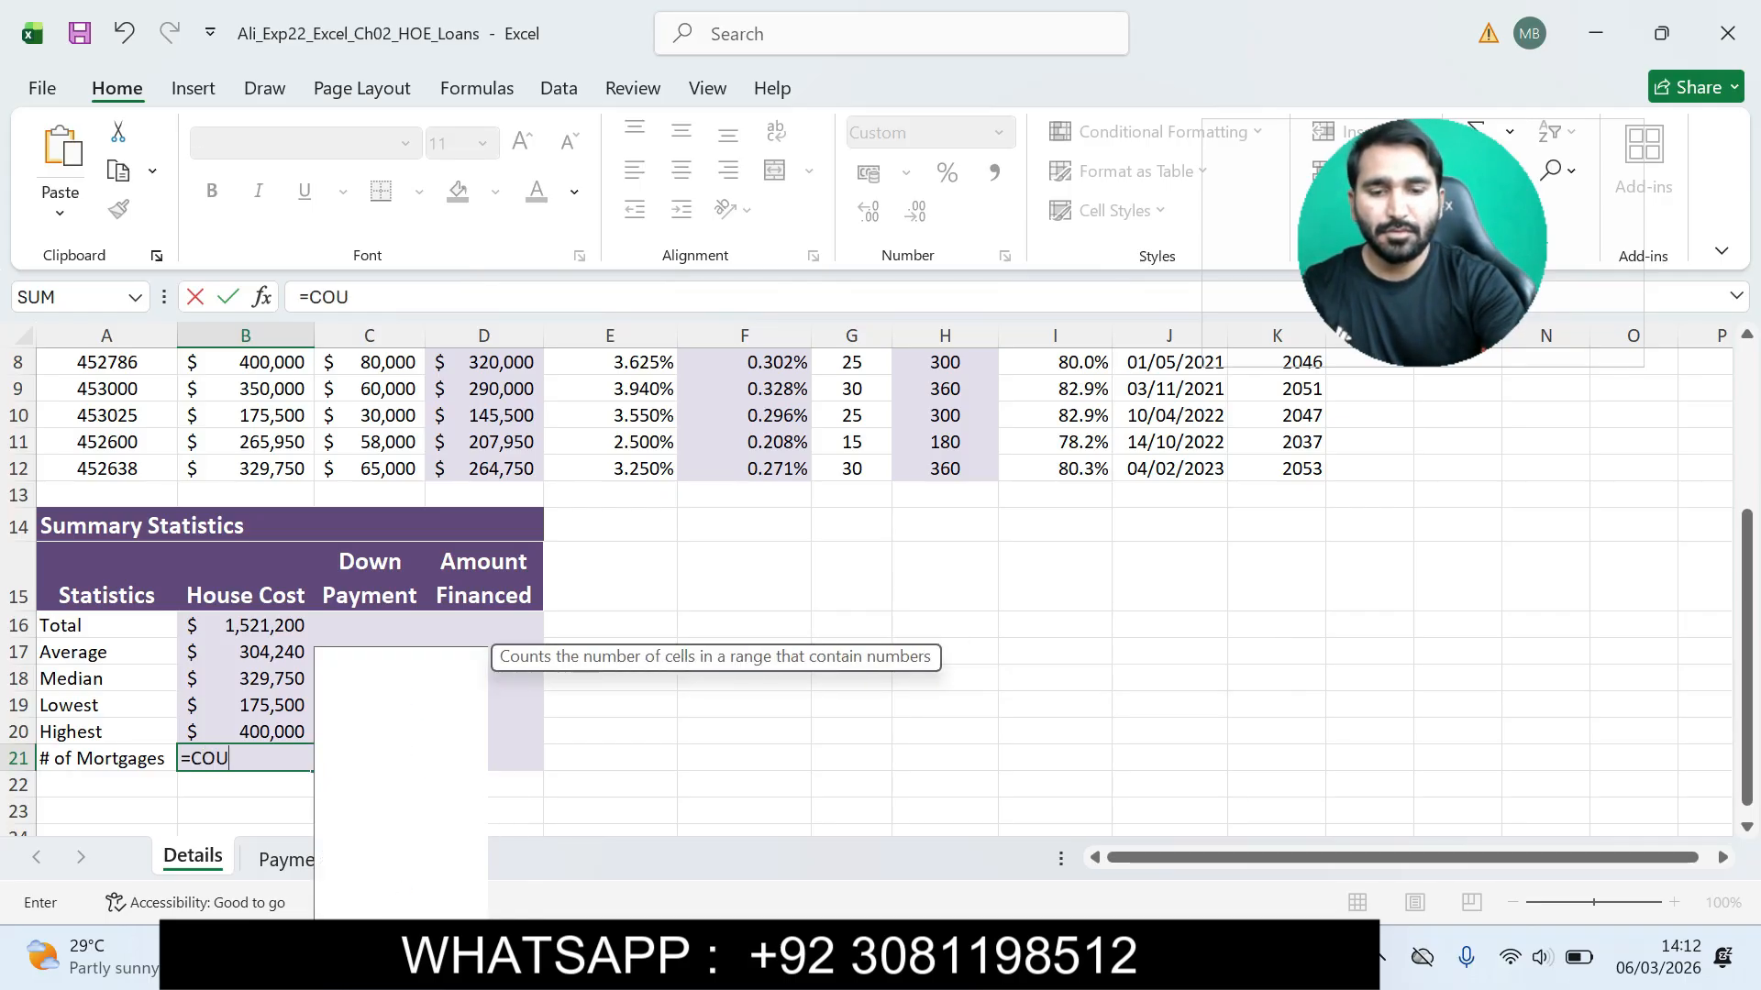
key(Tab)
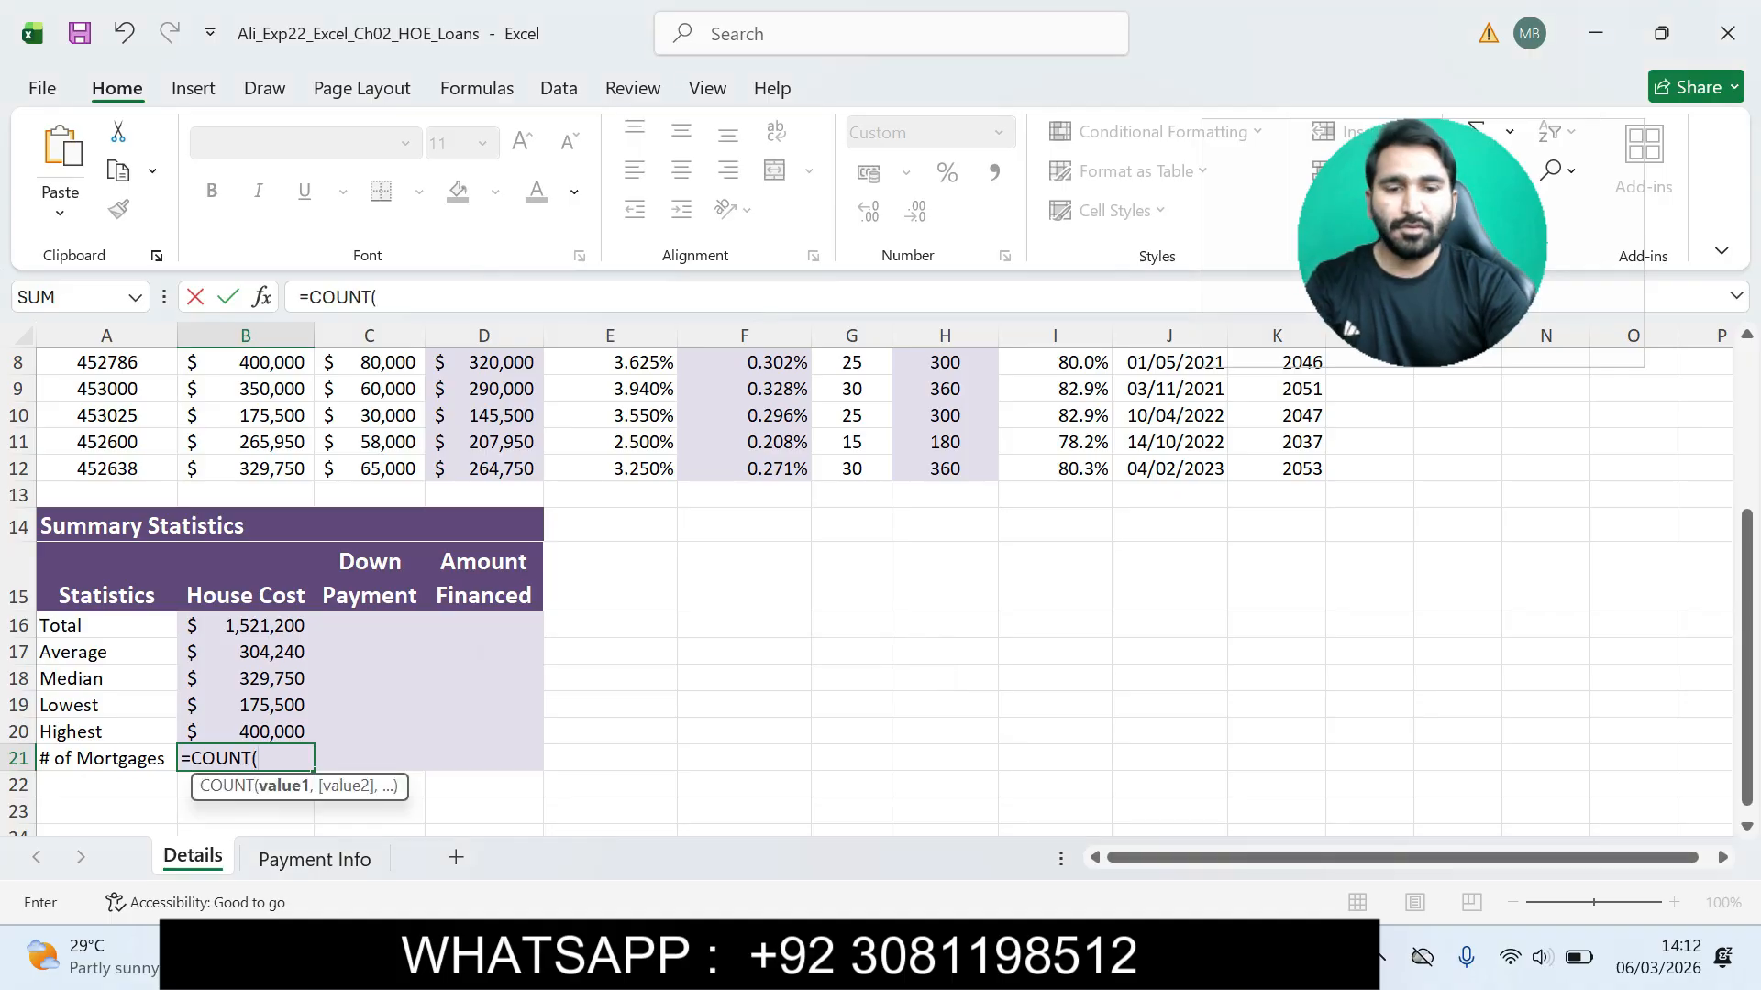
key(alt+Tab)
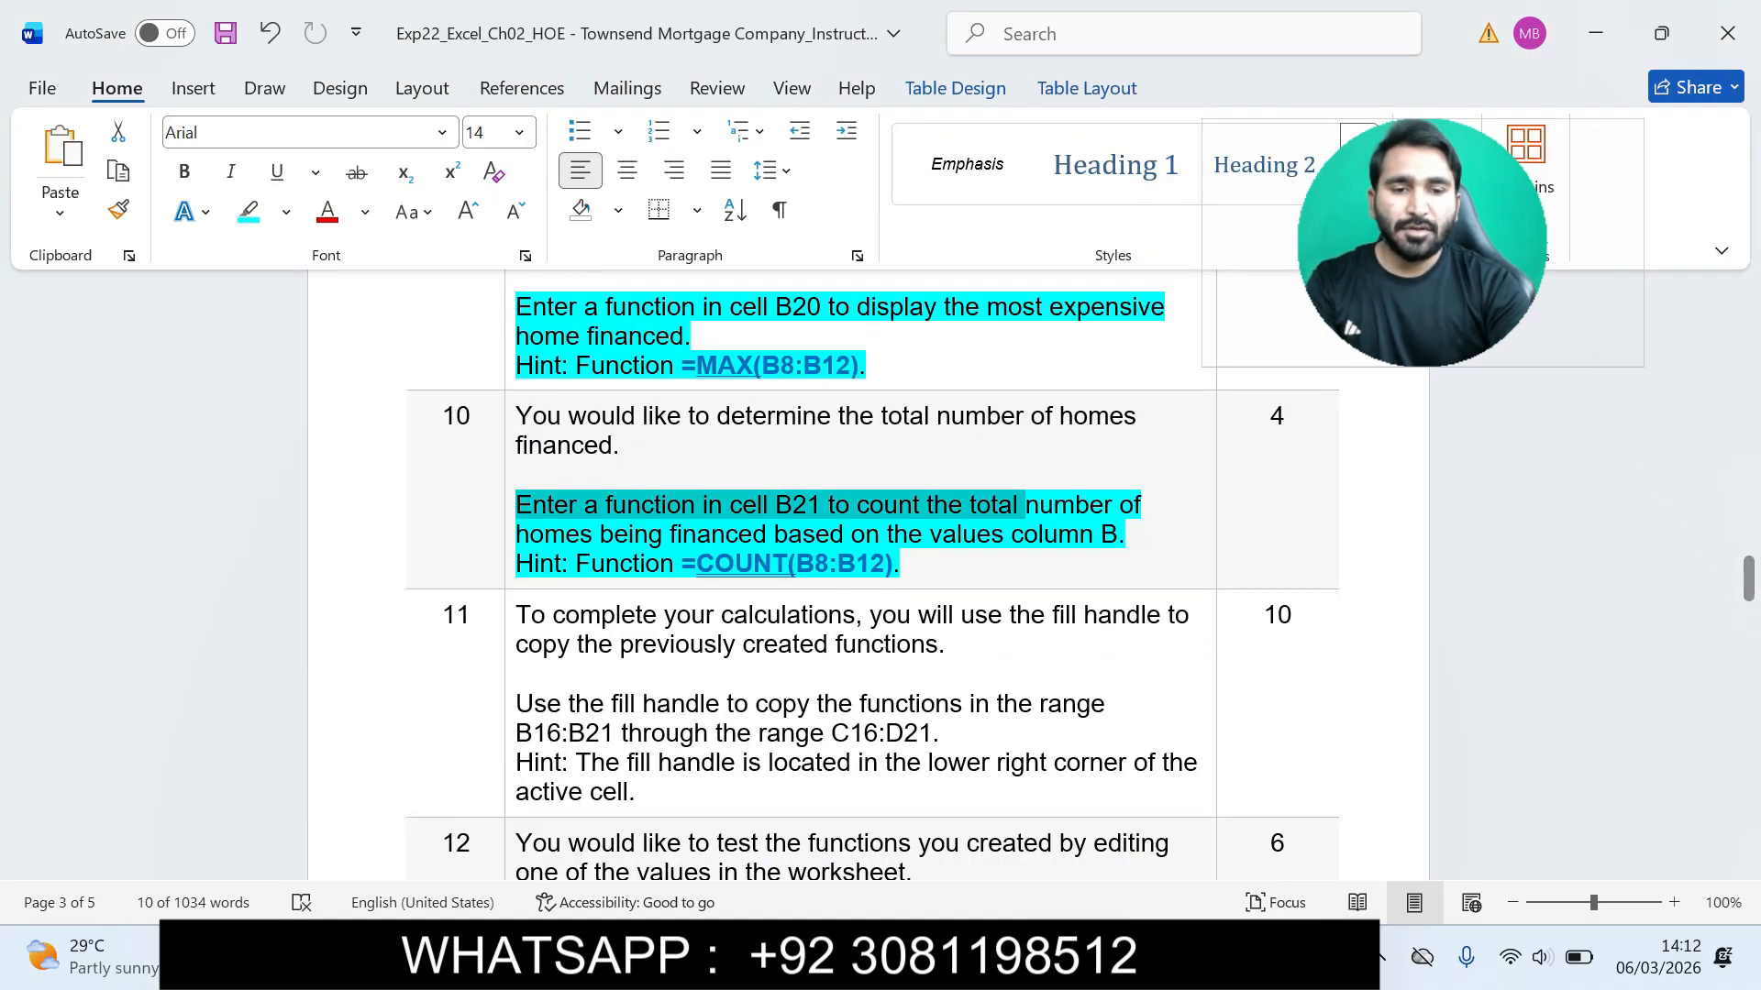
click(1247, 963)
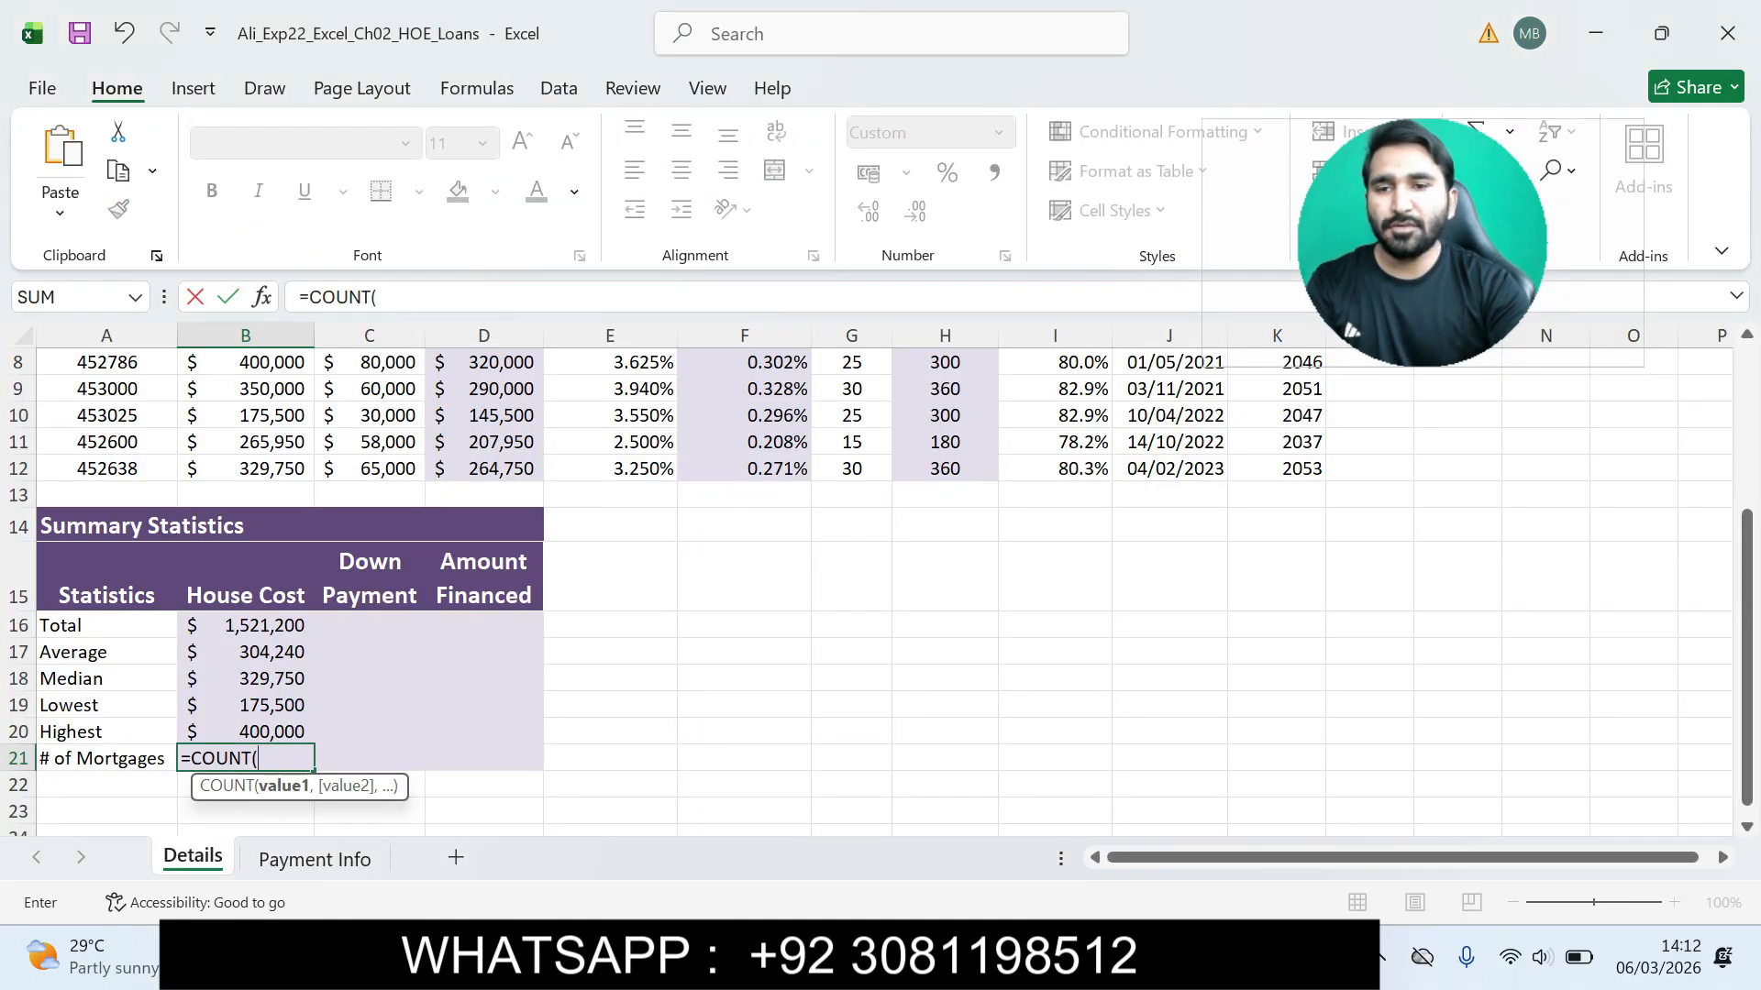
drag(248, 363, 266, 469)
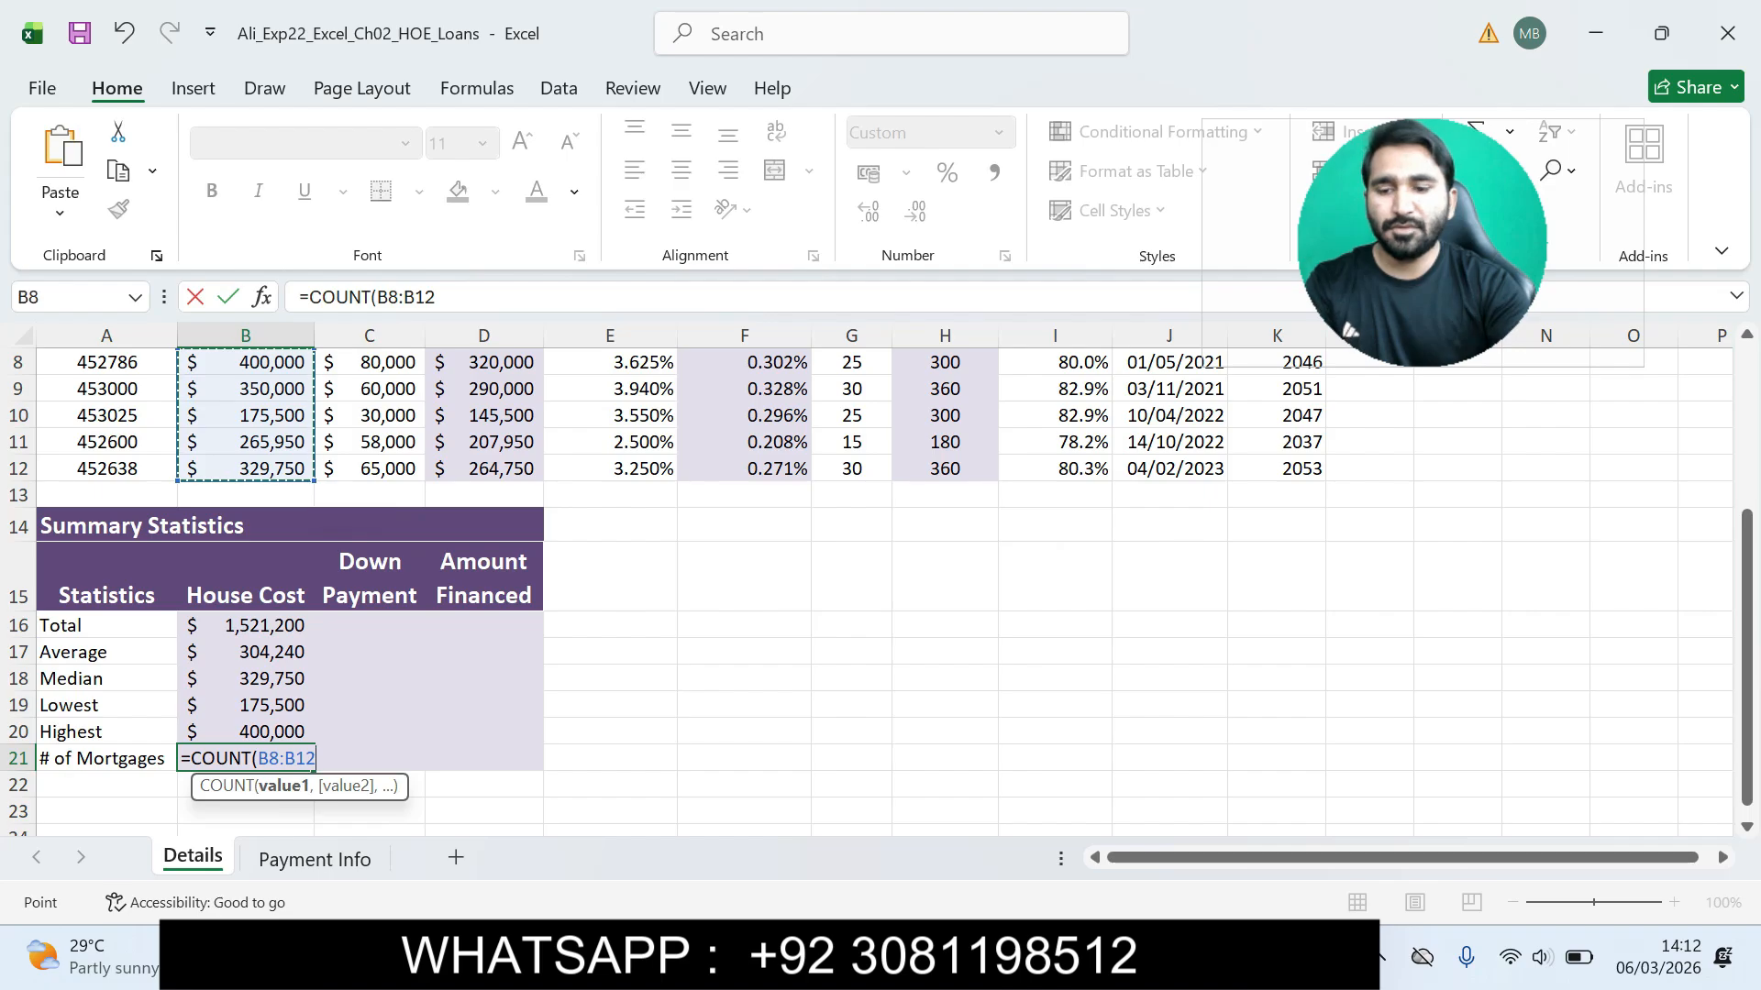
key(Return)
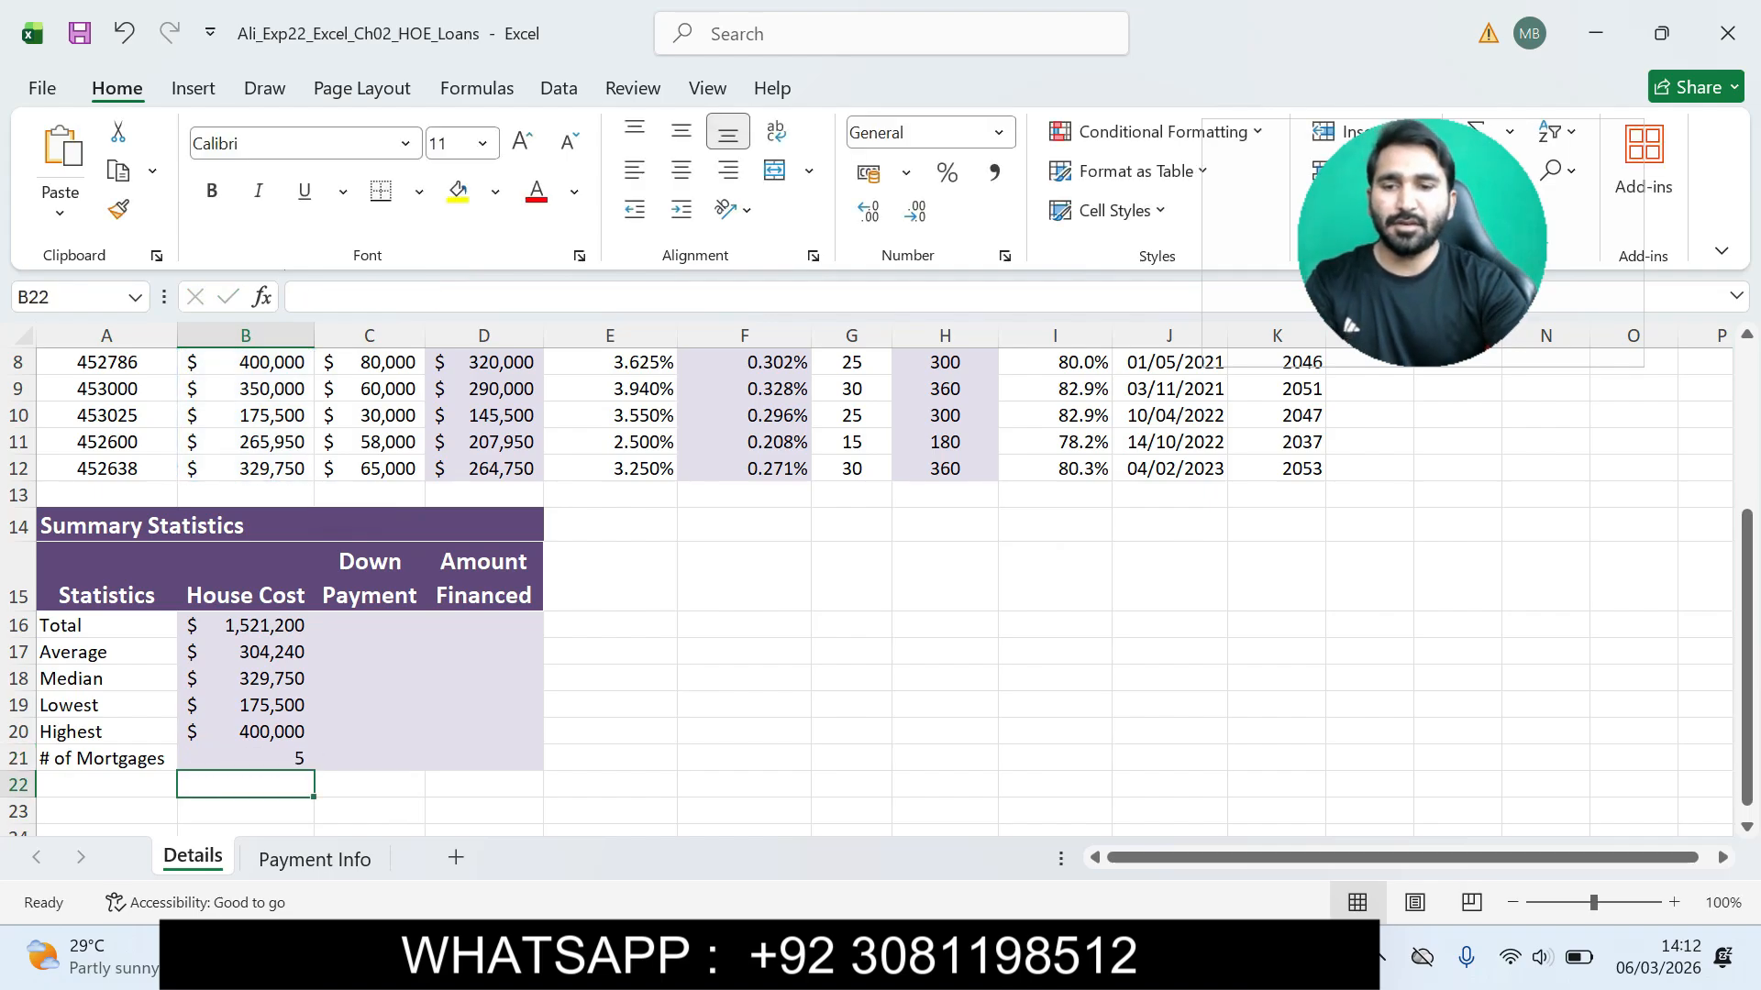
click(1183, 826)
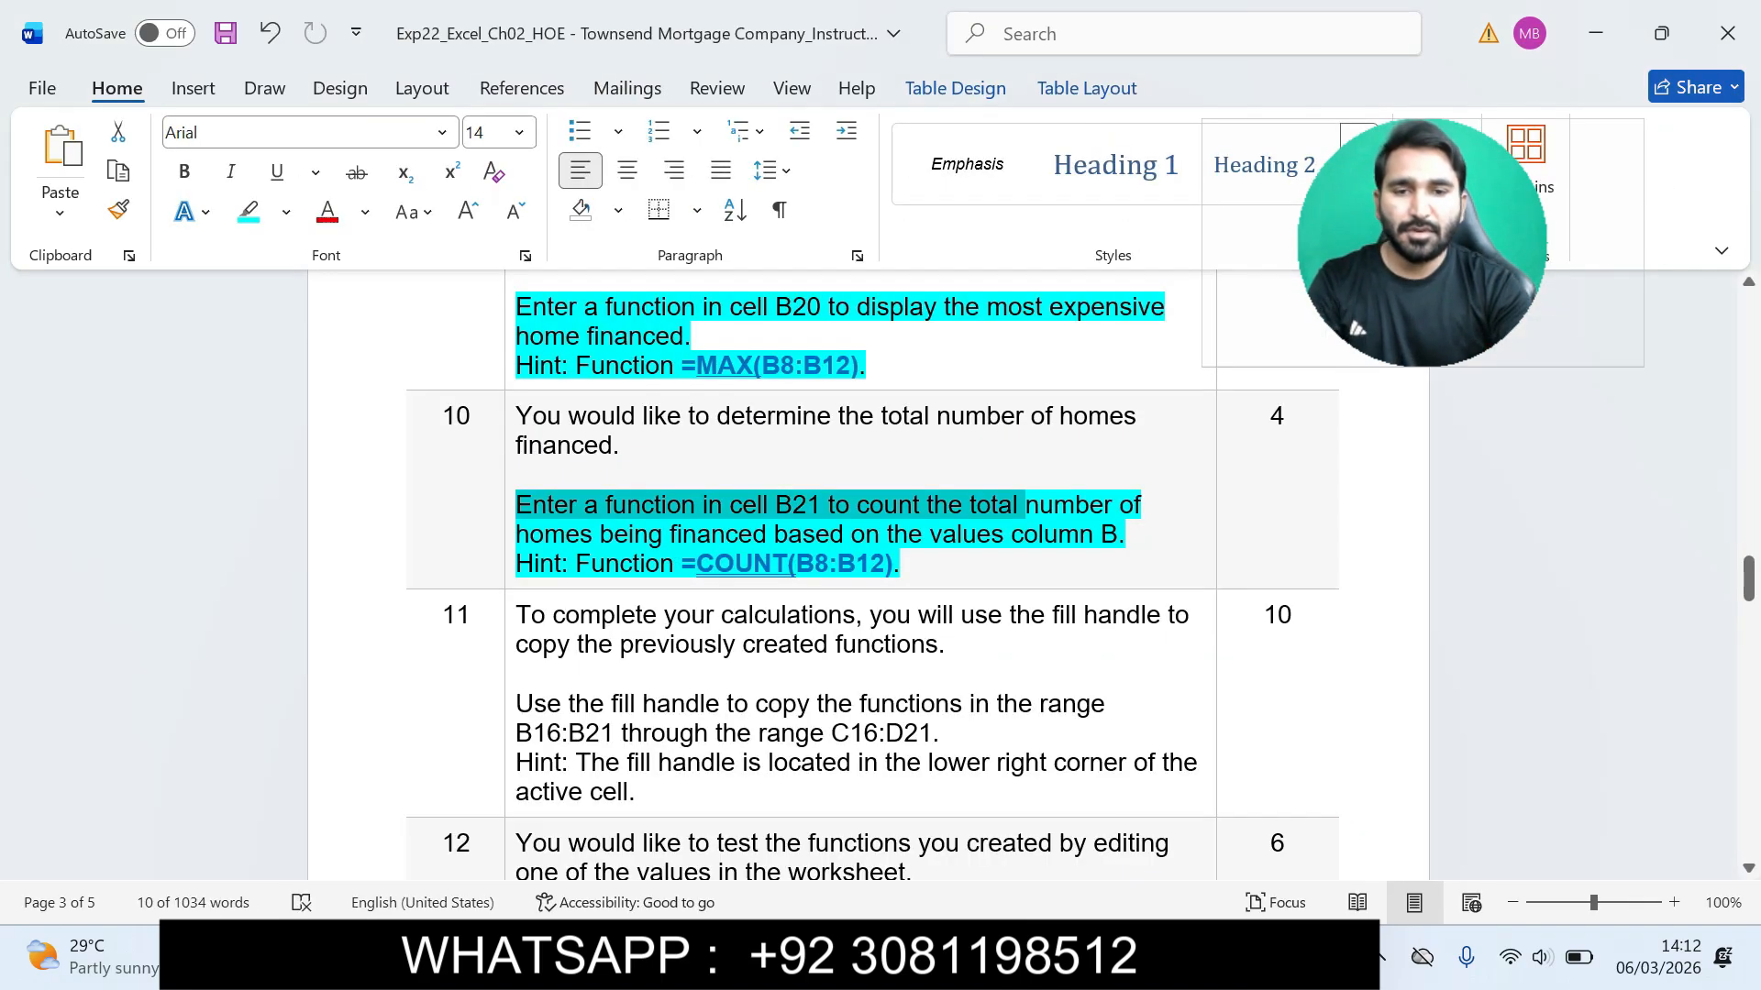
Step: Select cell B21 in Excel, return to the Word instructions and highlight step 11's fill handle instruction with its hint in turquoise
key(alt+Tab)
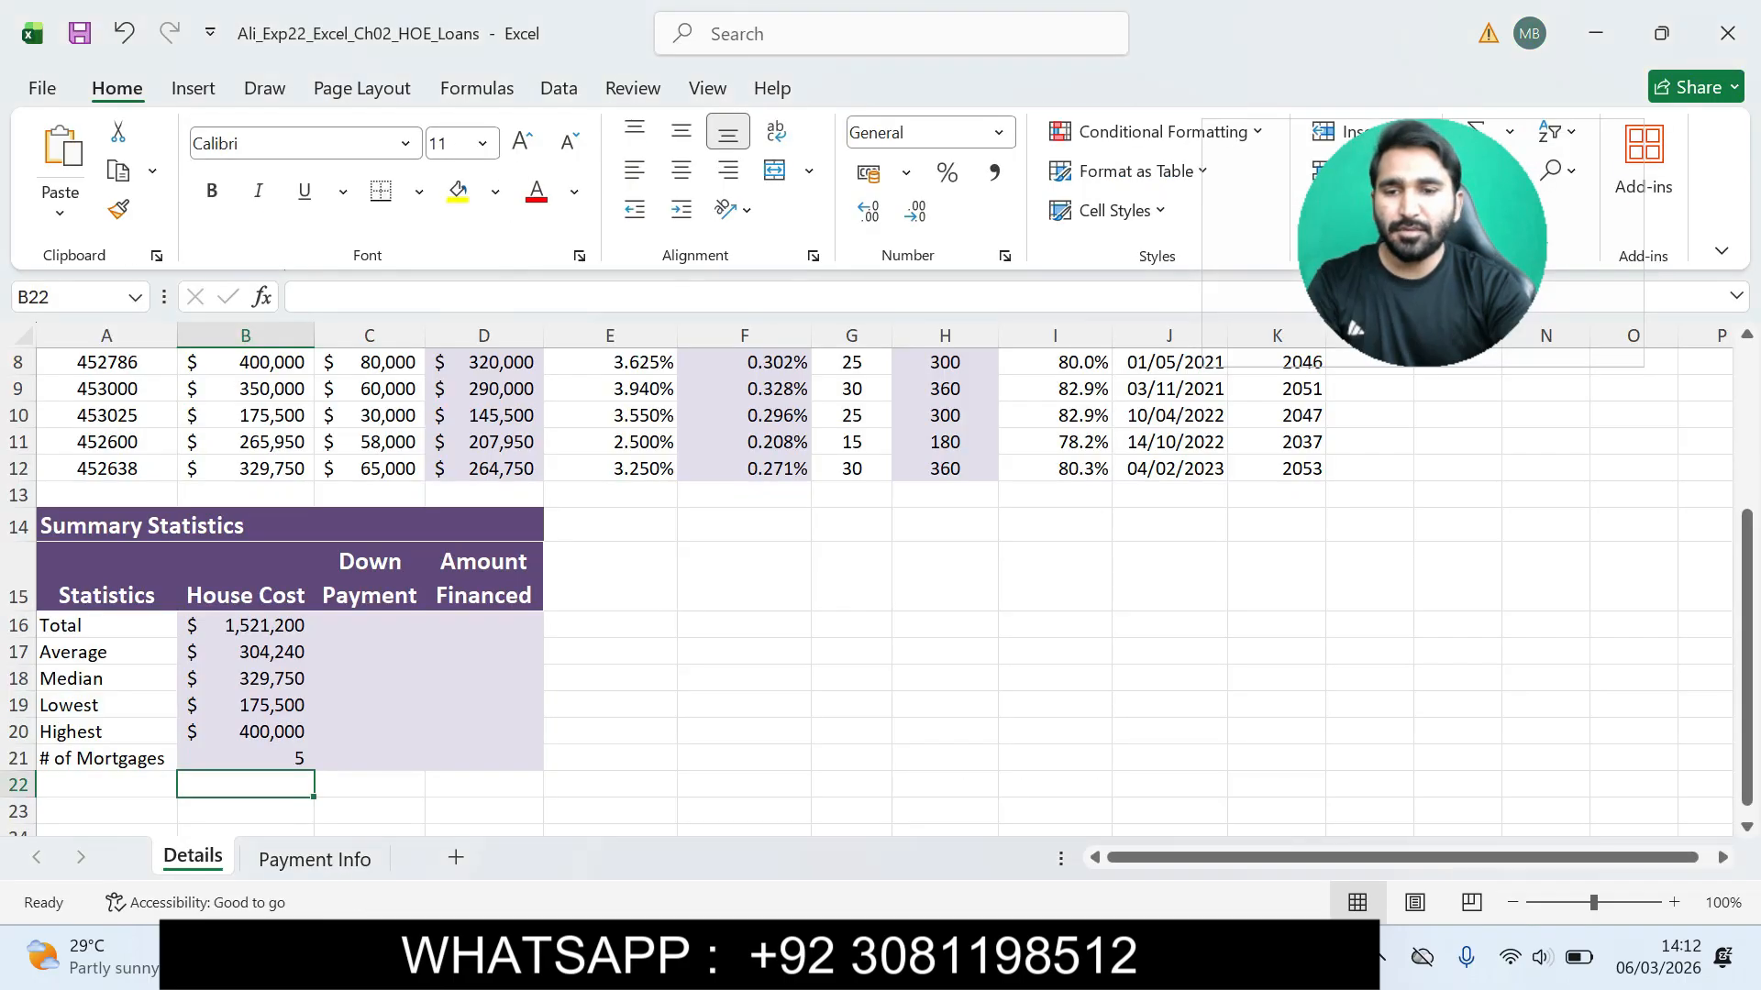
click(246, 758)
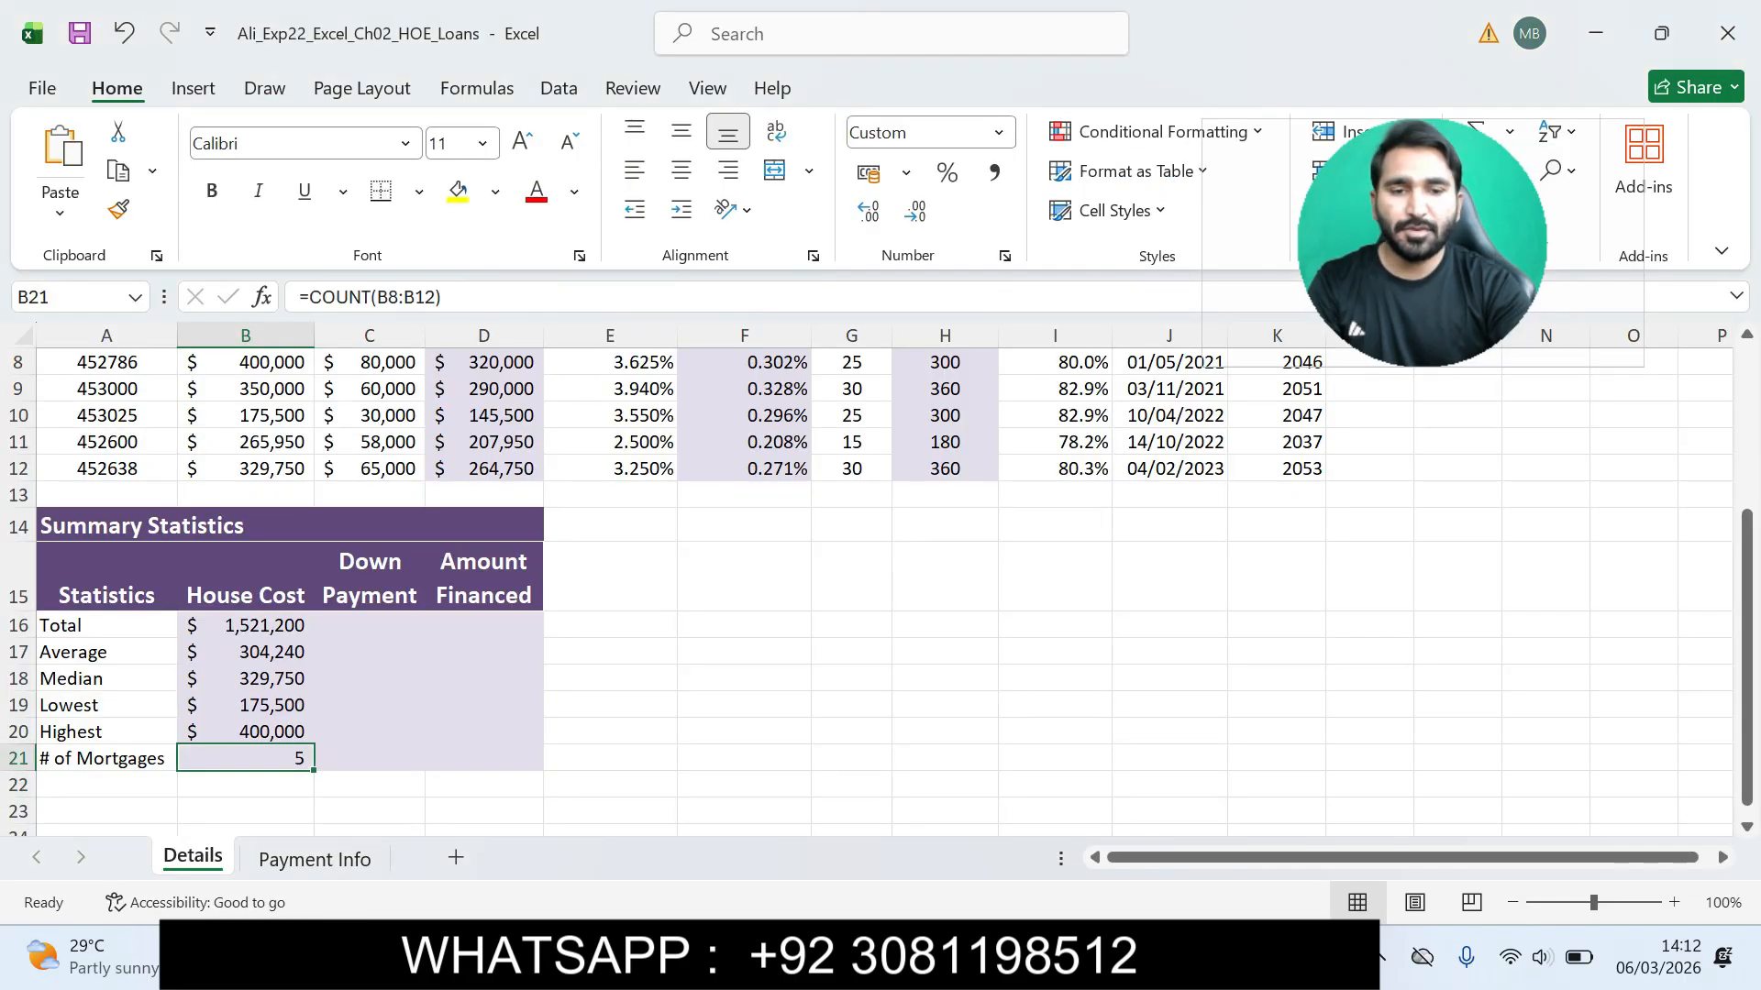
key(alt+Tab)
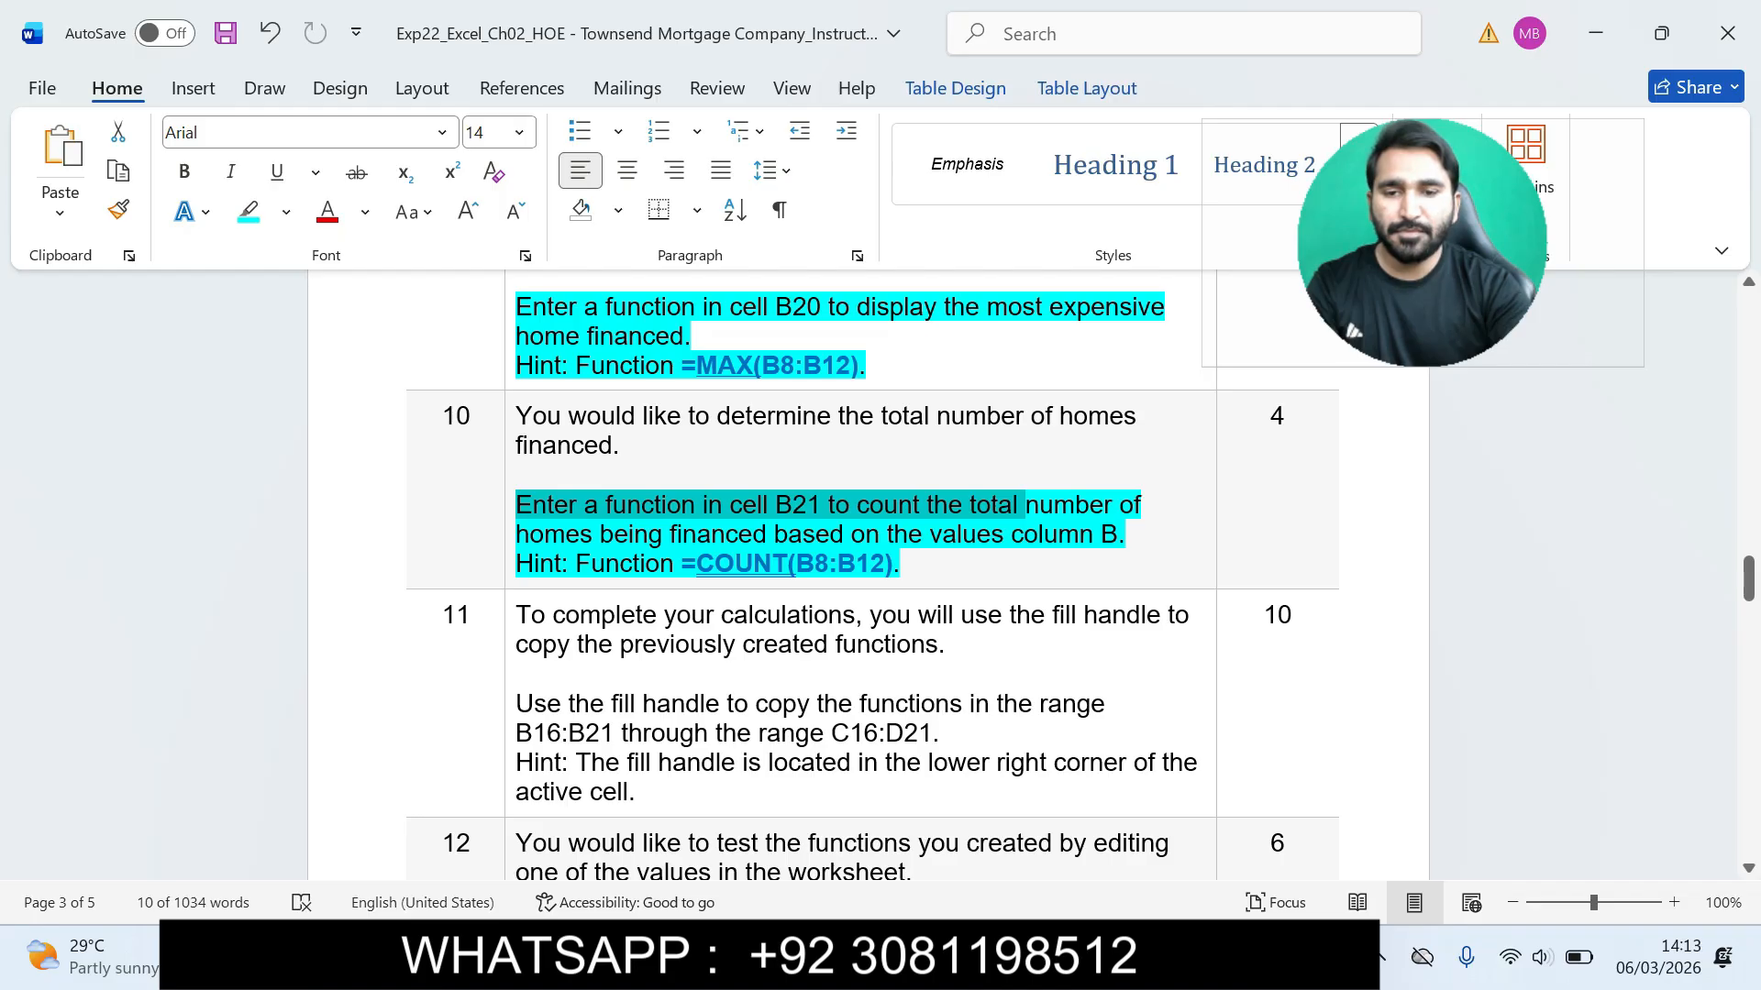
click(642, 792)
drag(516, 704, 636, 792)
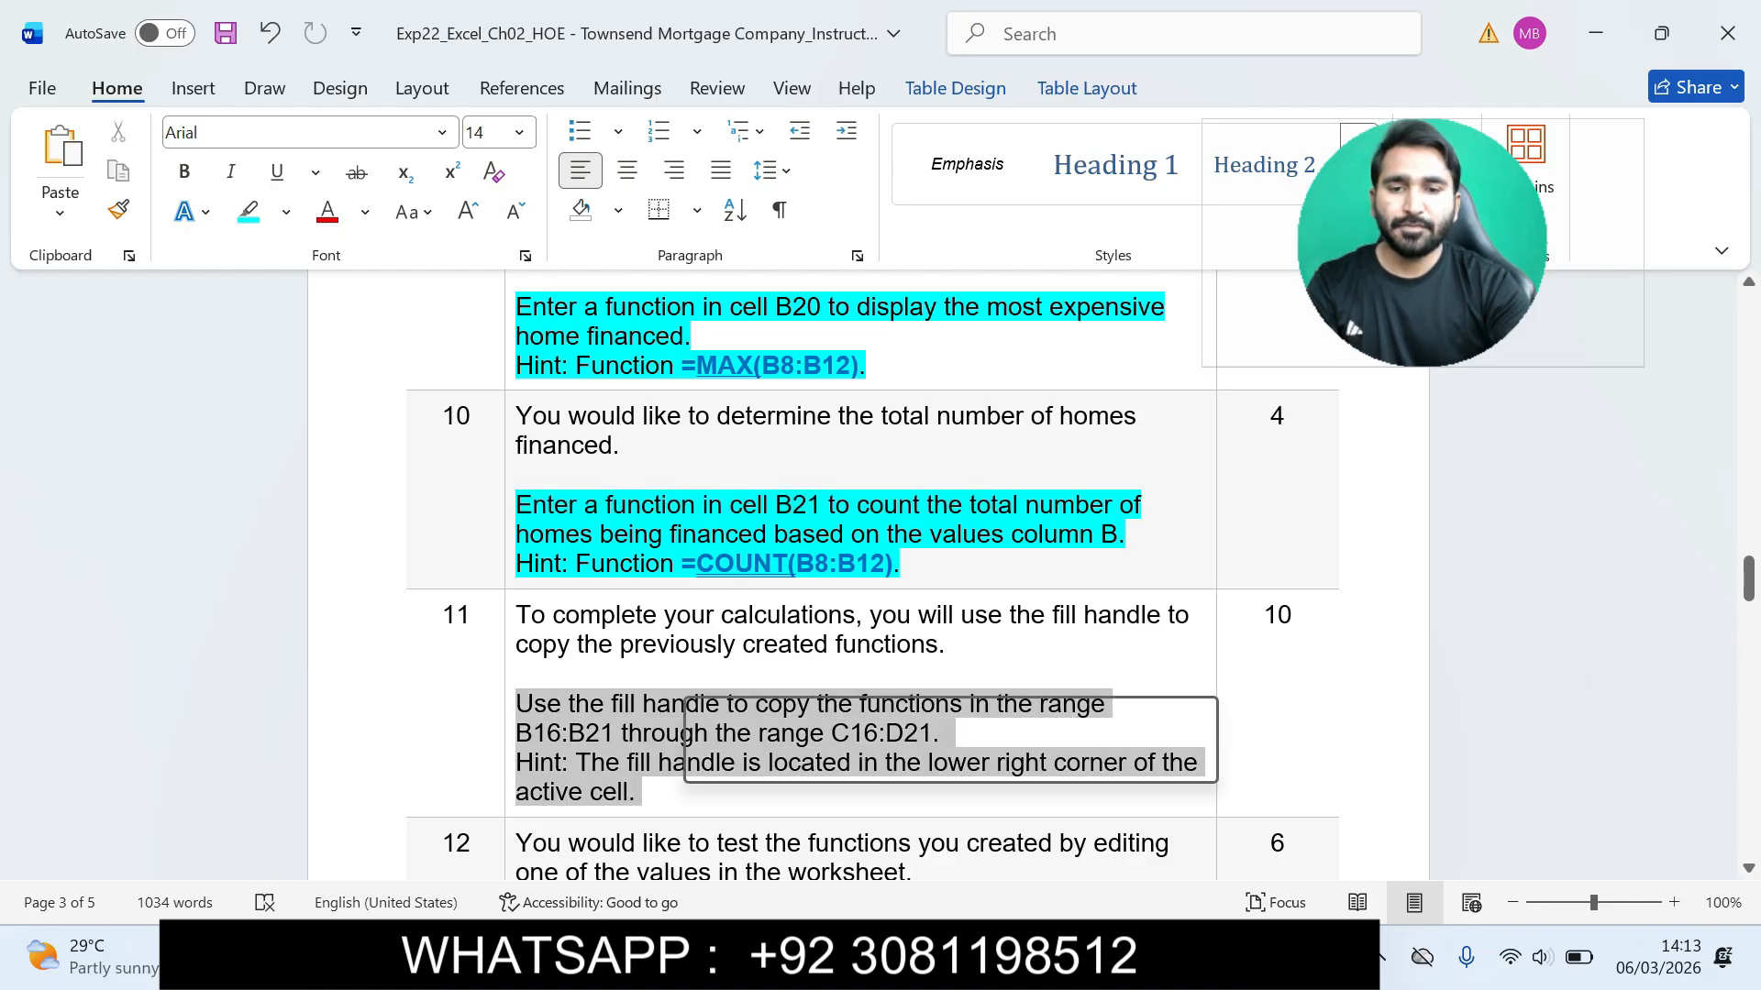
click(801, 757)
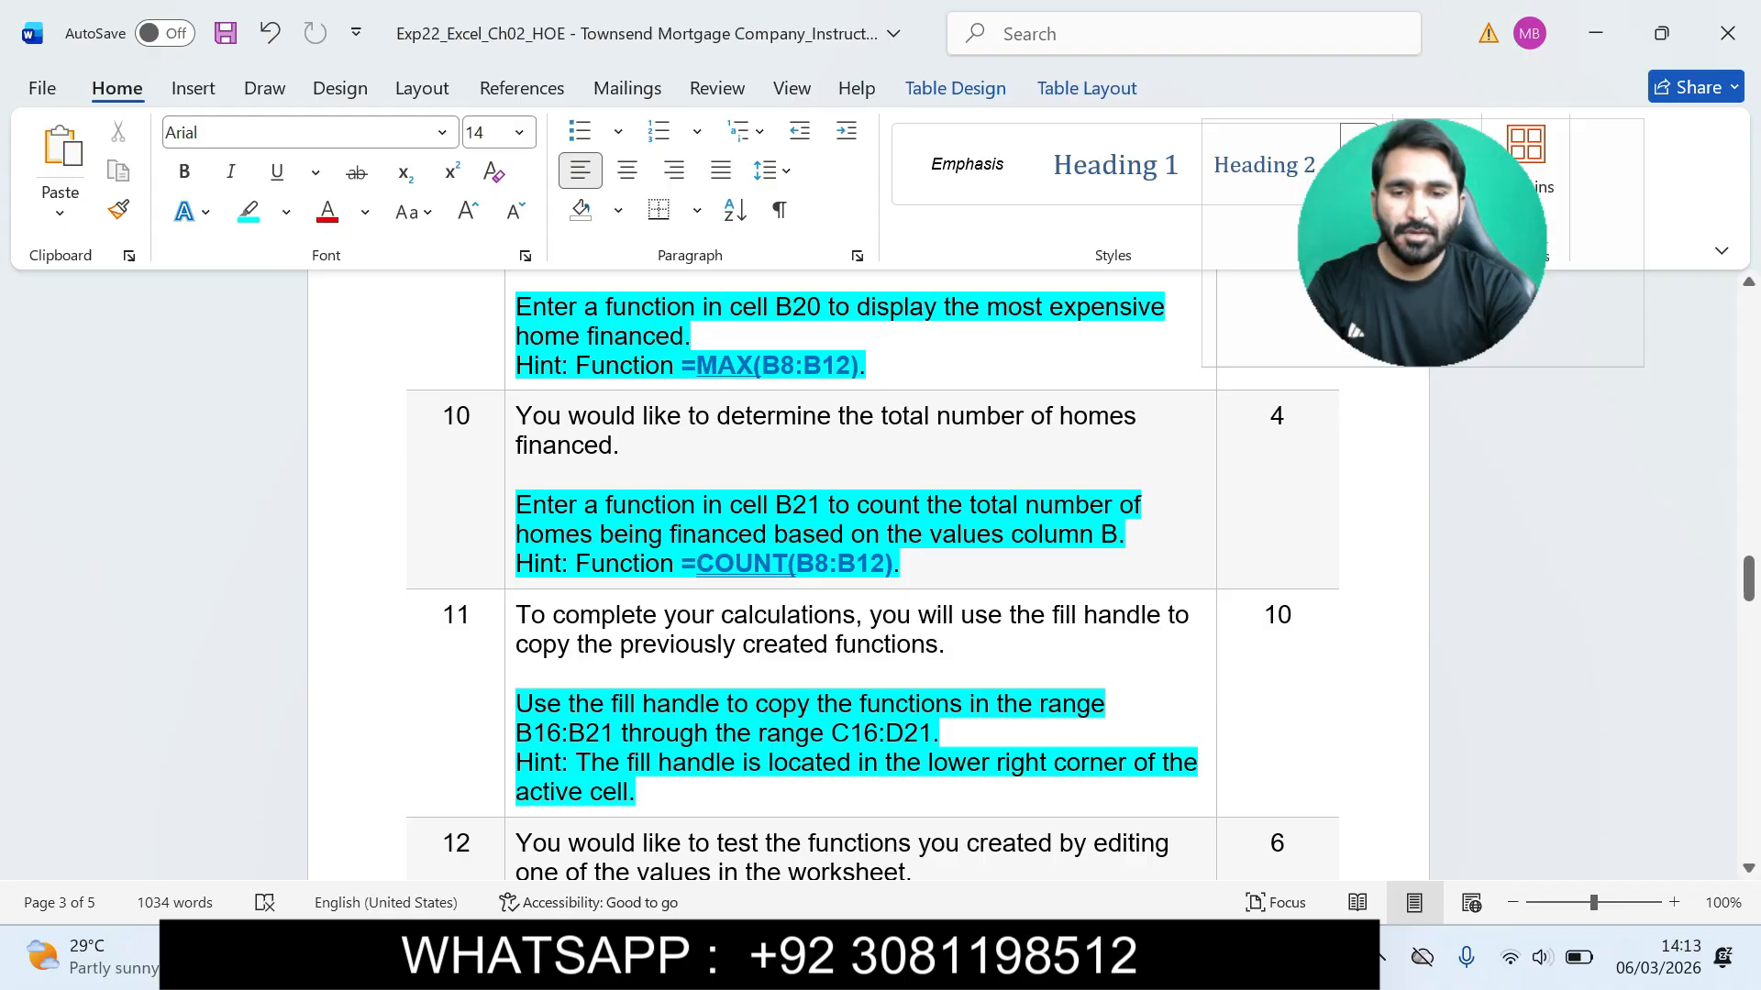
Step: Switch to Excel and fill the Total, Average and Median functions in B16:B18 across through columns C and D
key(alt+Tab)
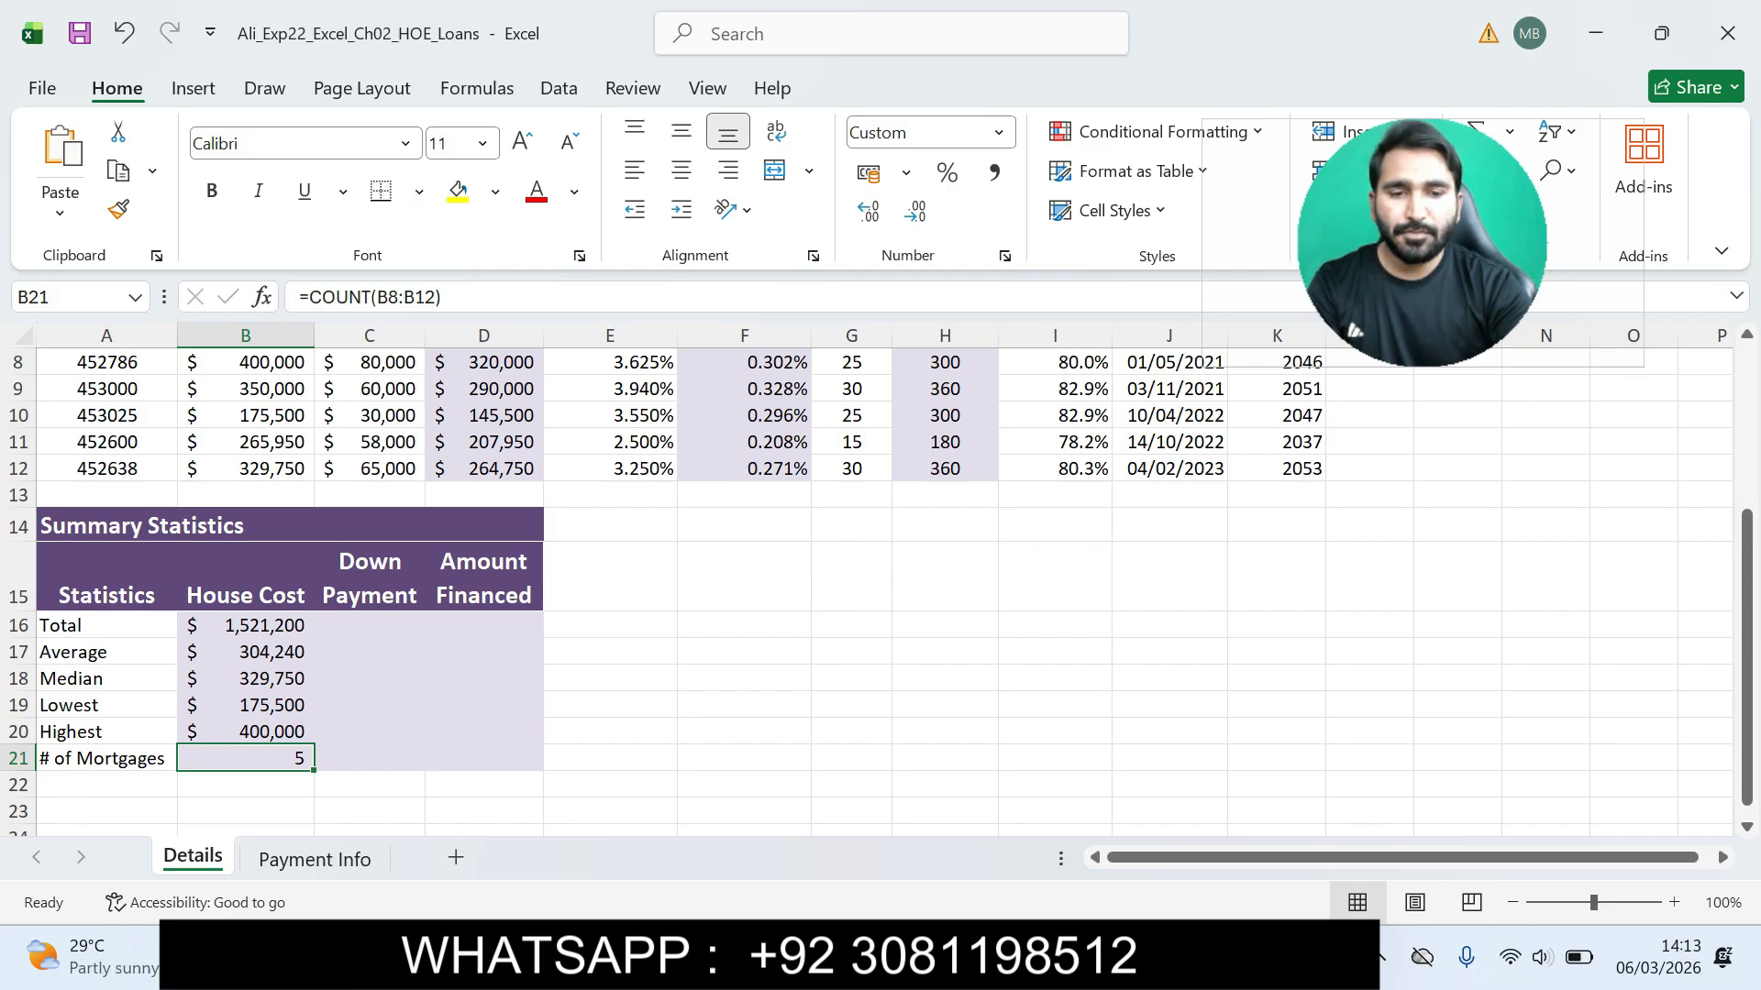
key(alt+Tab)
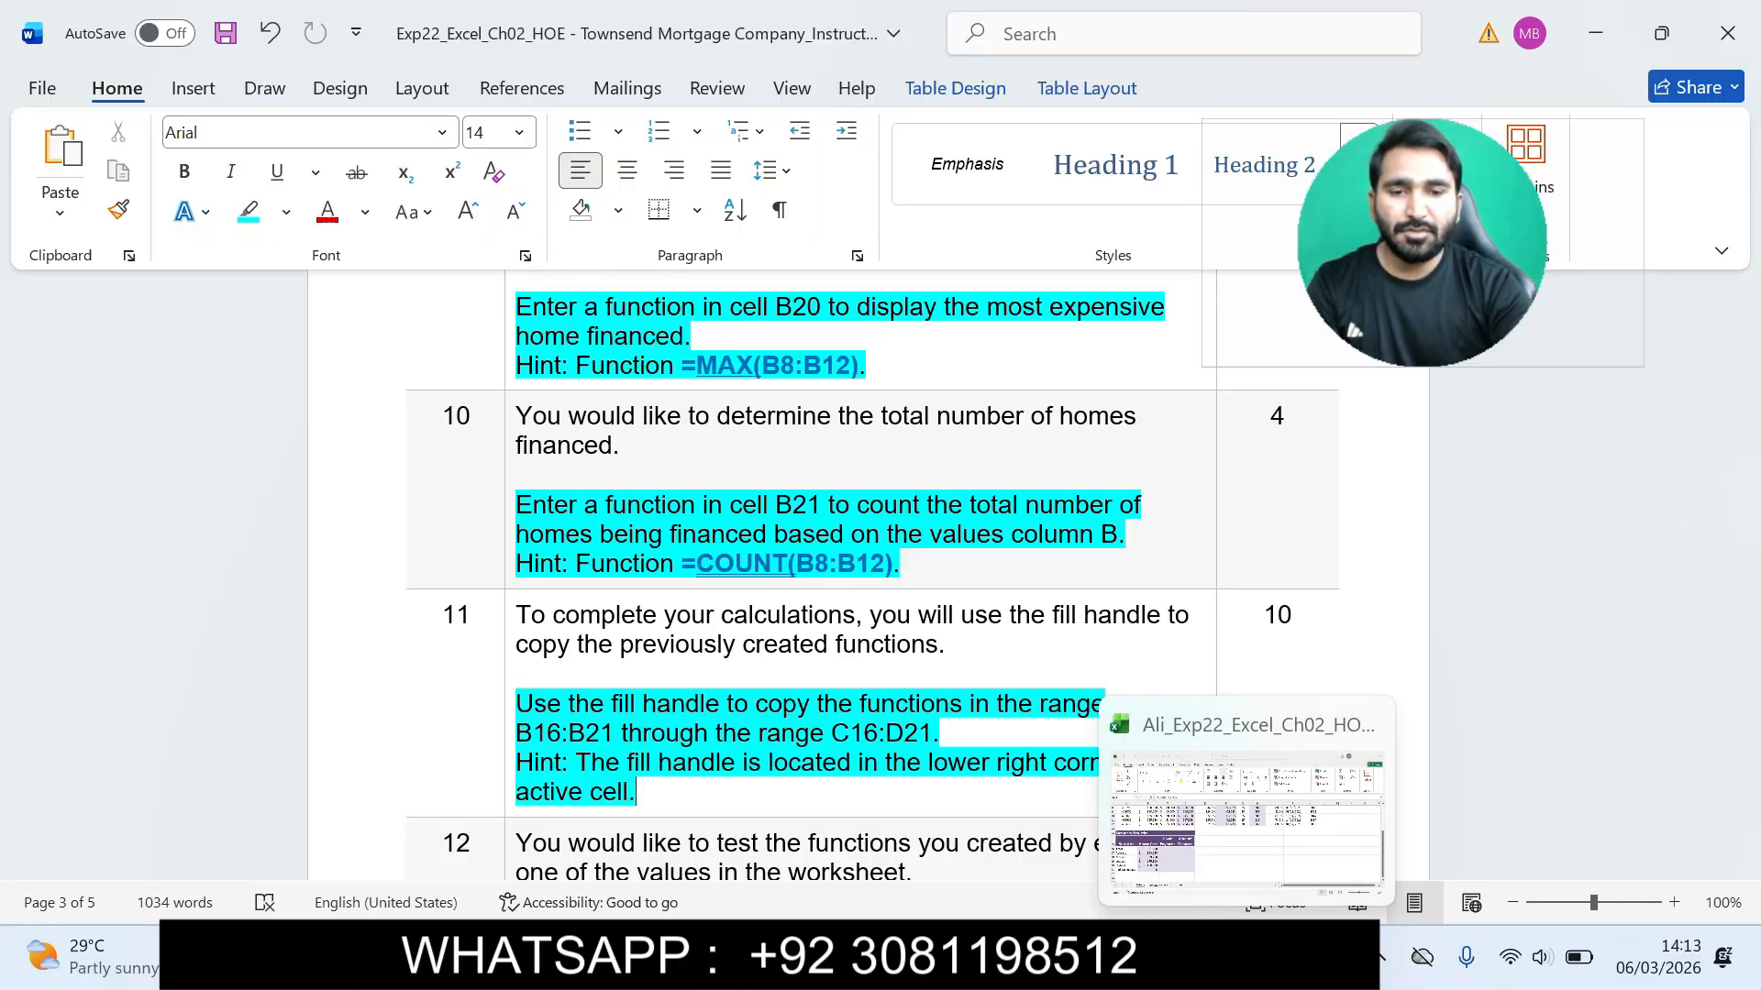
click(1247, 958)
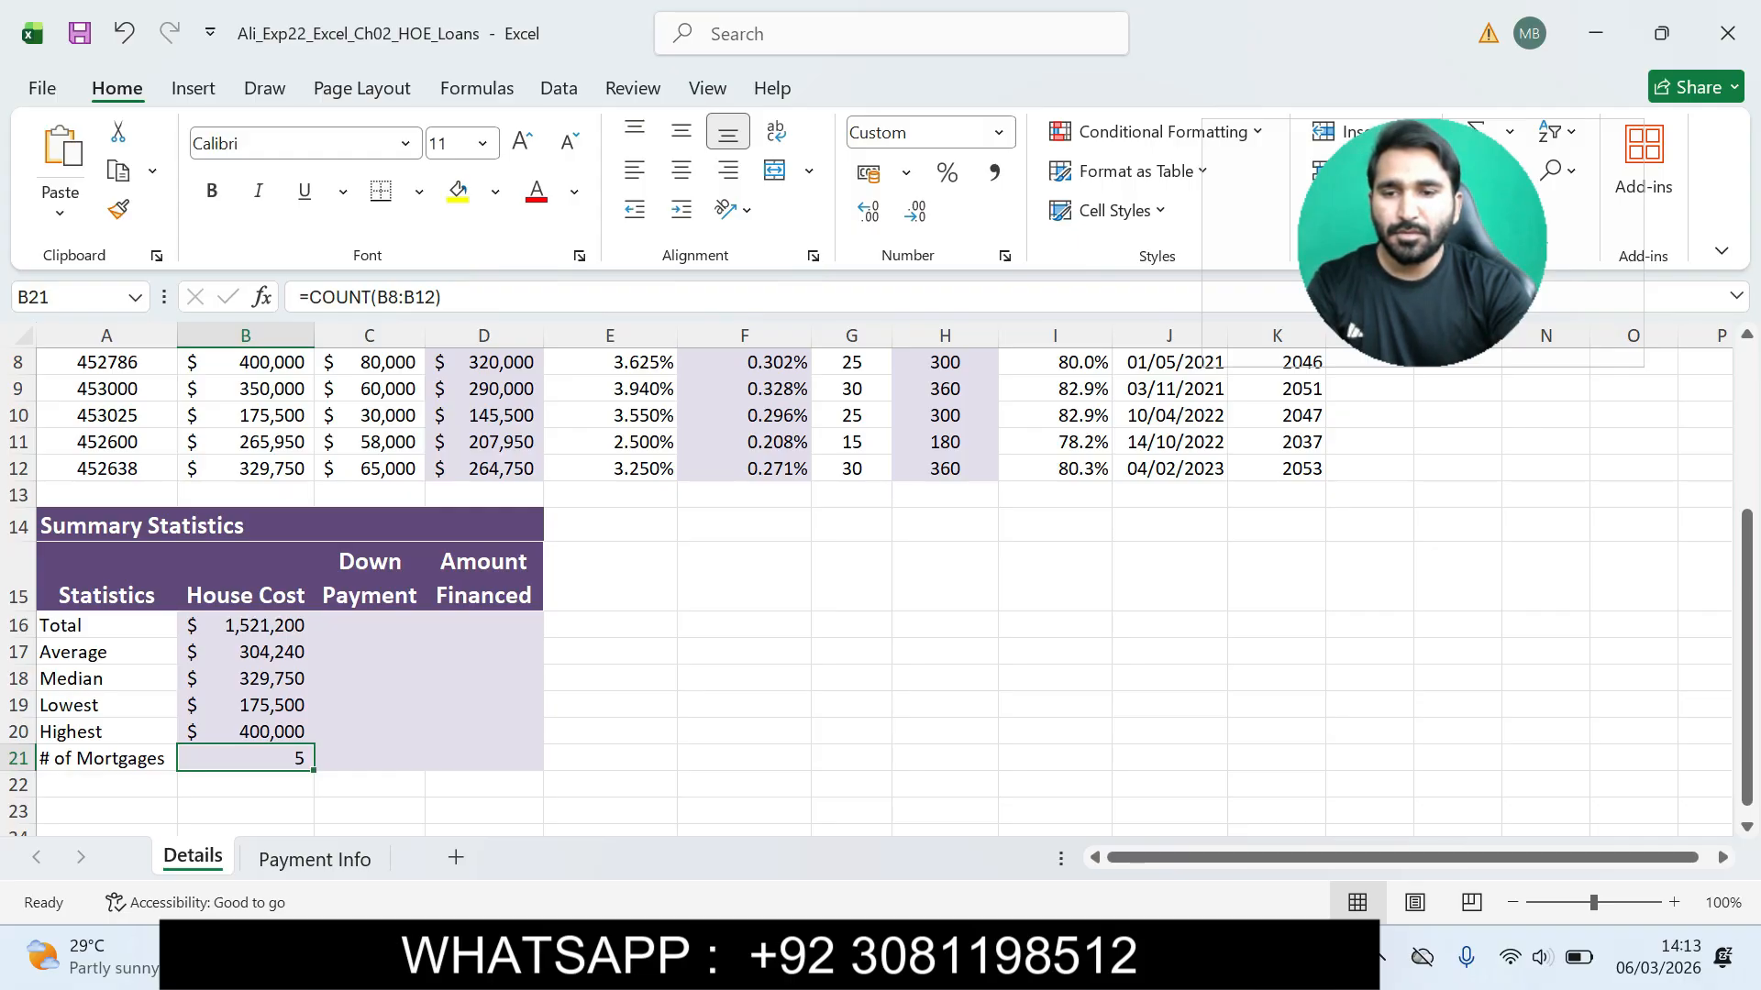
click(246, 625)
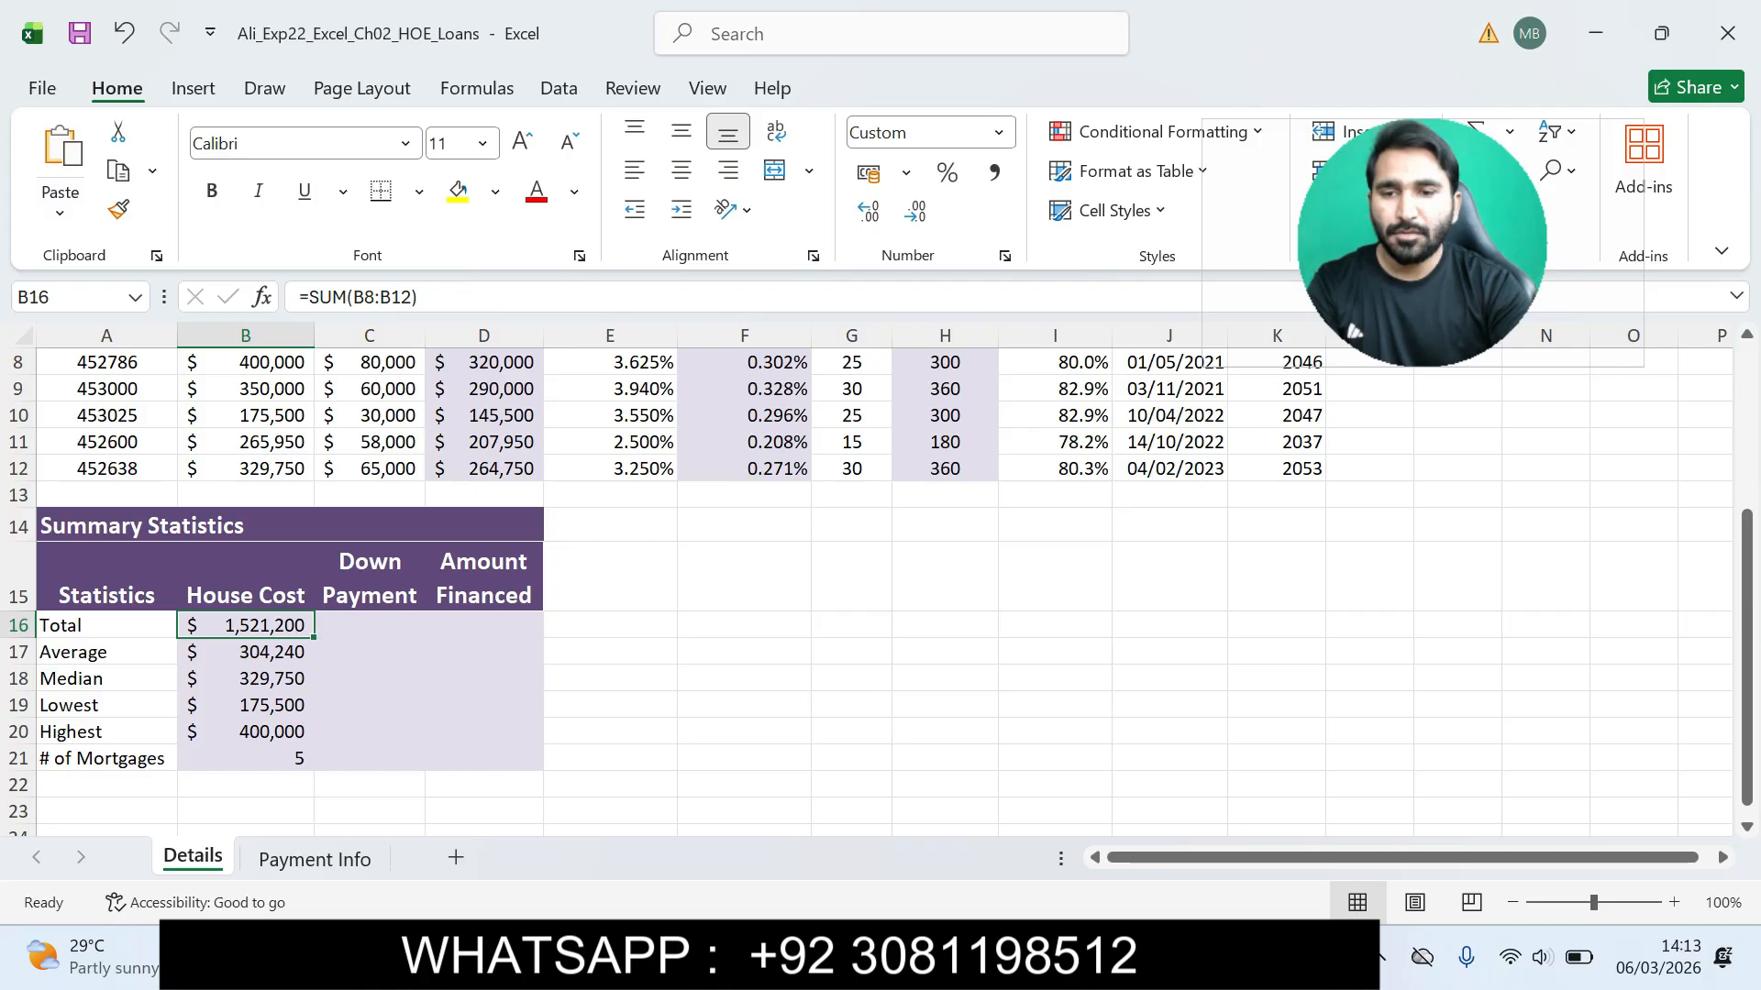
drag(314, 637, 518, 633)
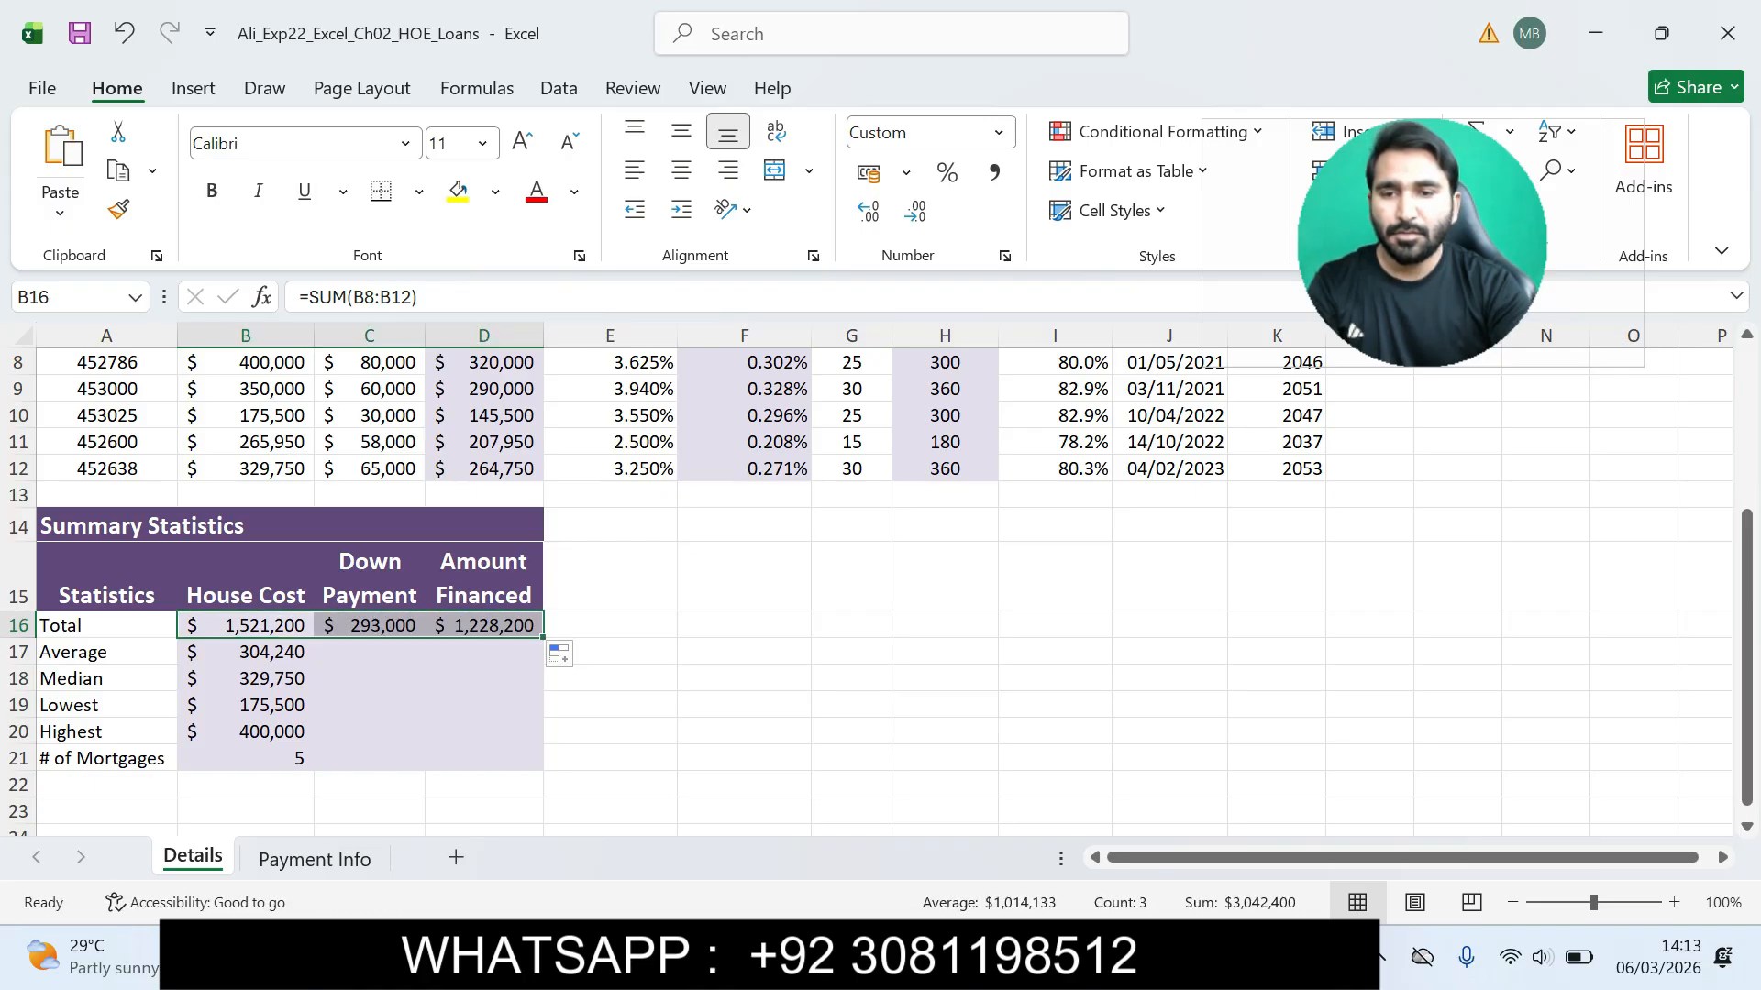
click(245, 653)
drag(314, 664, 532, 655)
click(246, 679)
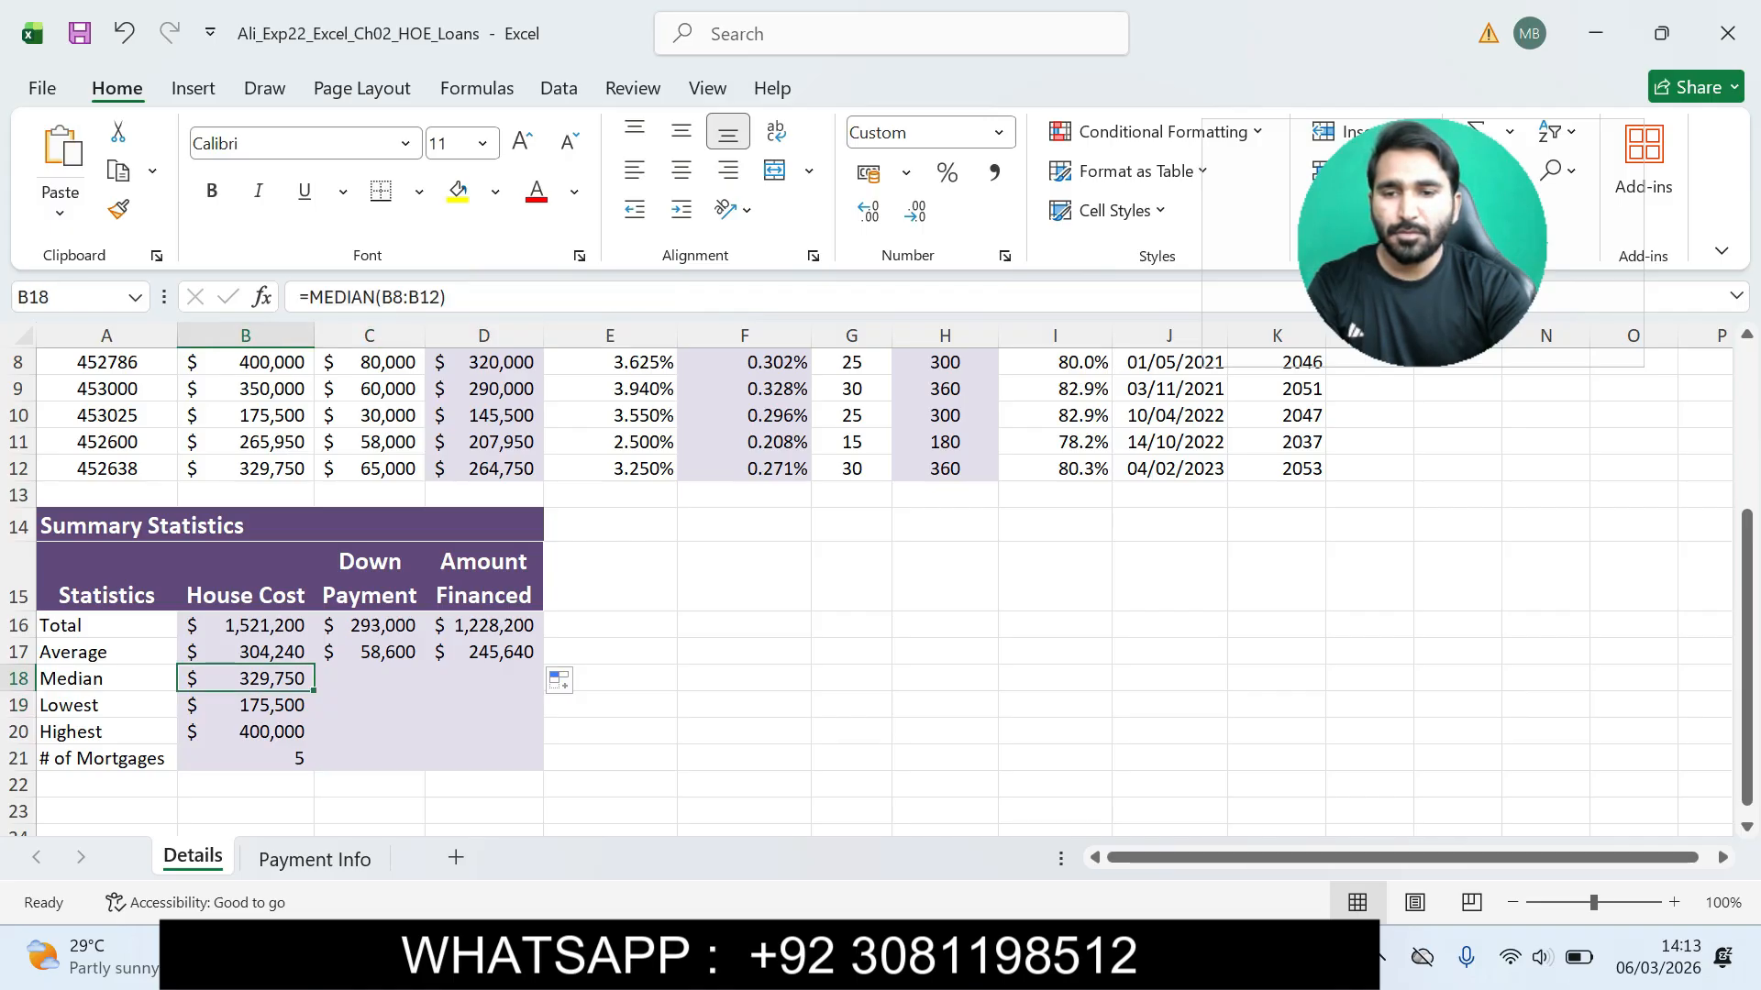
drag(314, 691, 536, 684)
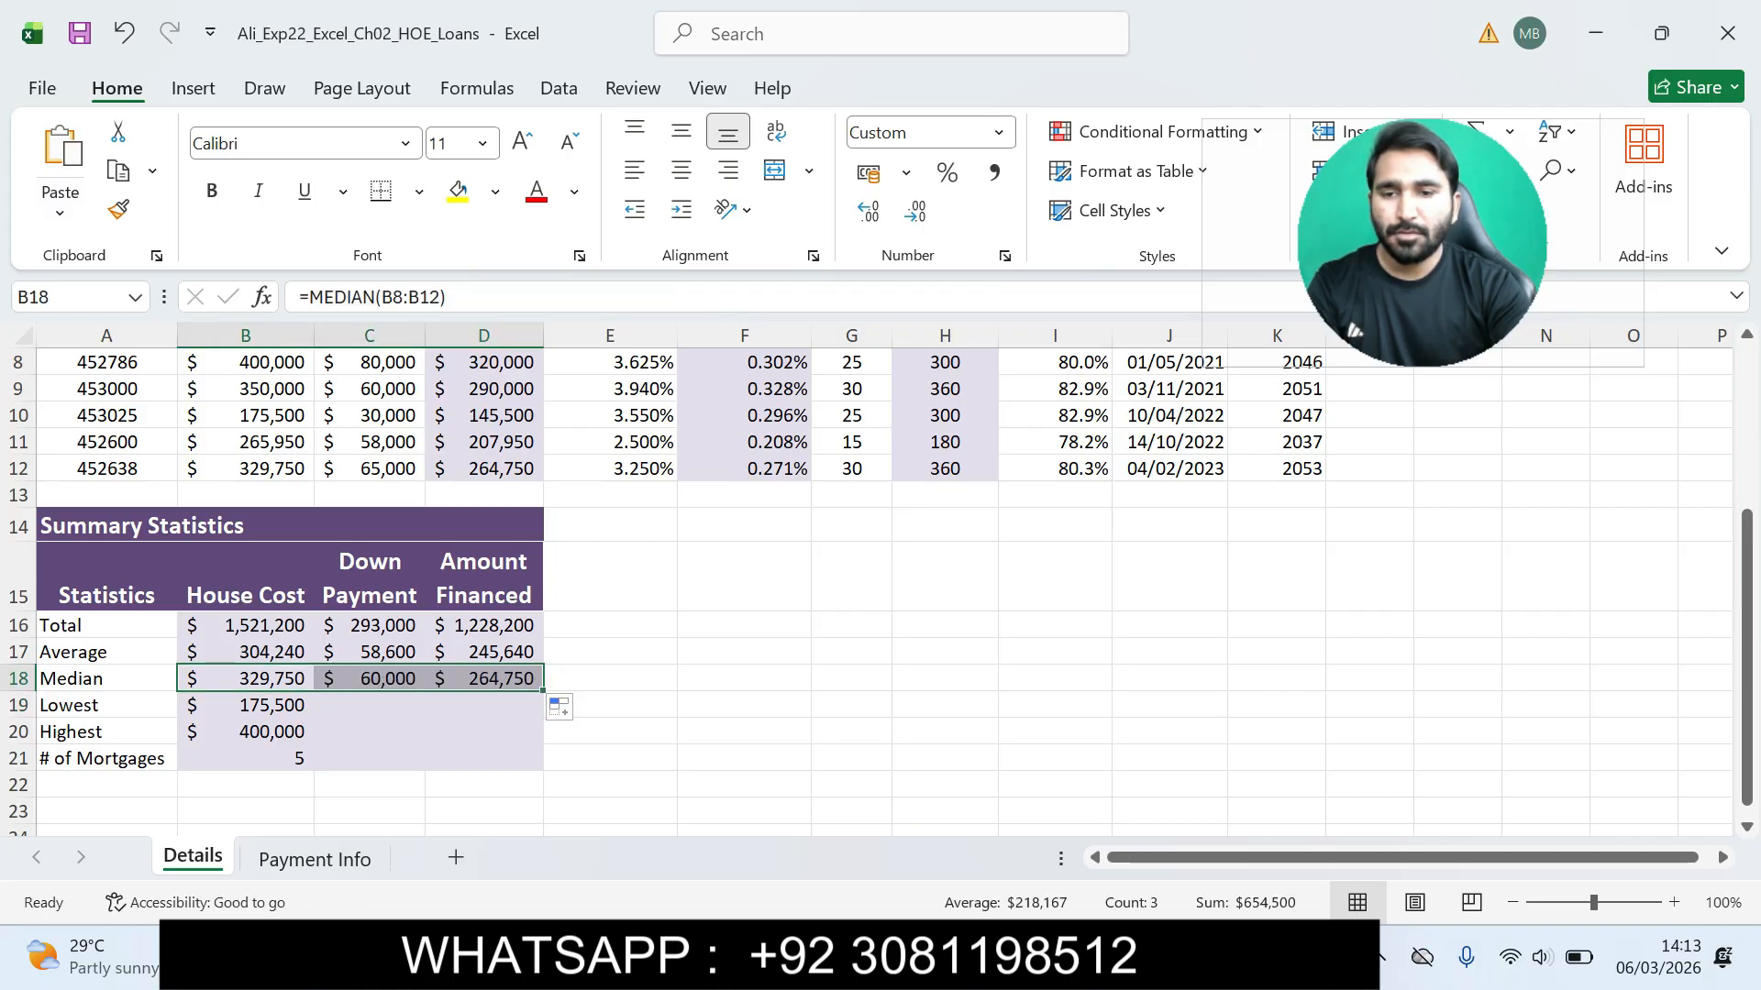
Step: Fill the Lowest, Highest and # of Mortgages functions in B19:B21 across through columns C and D, and check the copied COUNT functions
click(246, 705)
drag(314, 718, 537, 708)
click(246, 731)
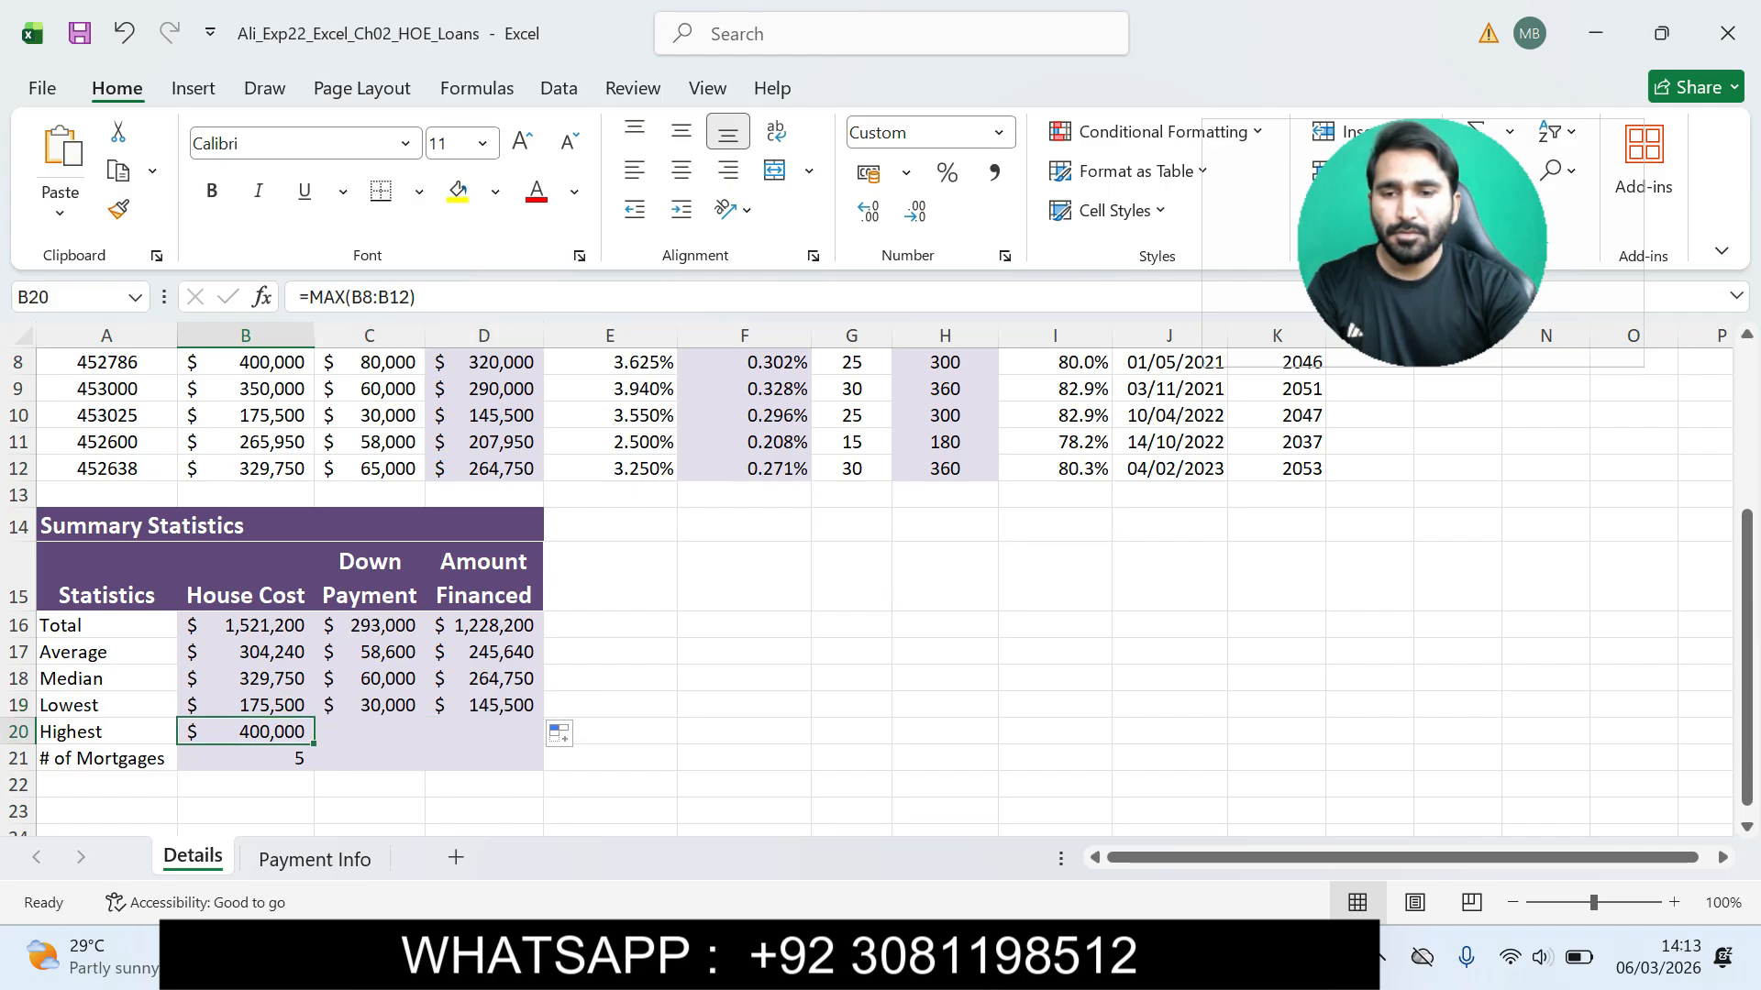
drag(314, 744, 537, 734)
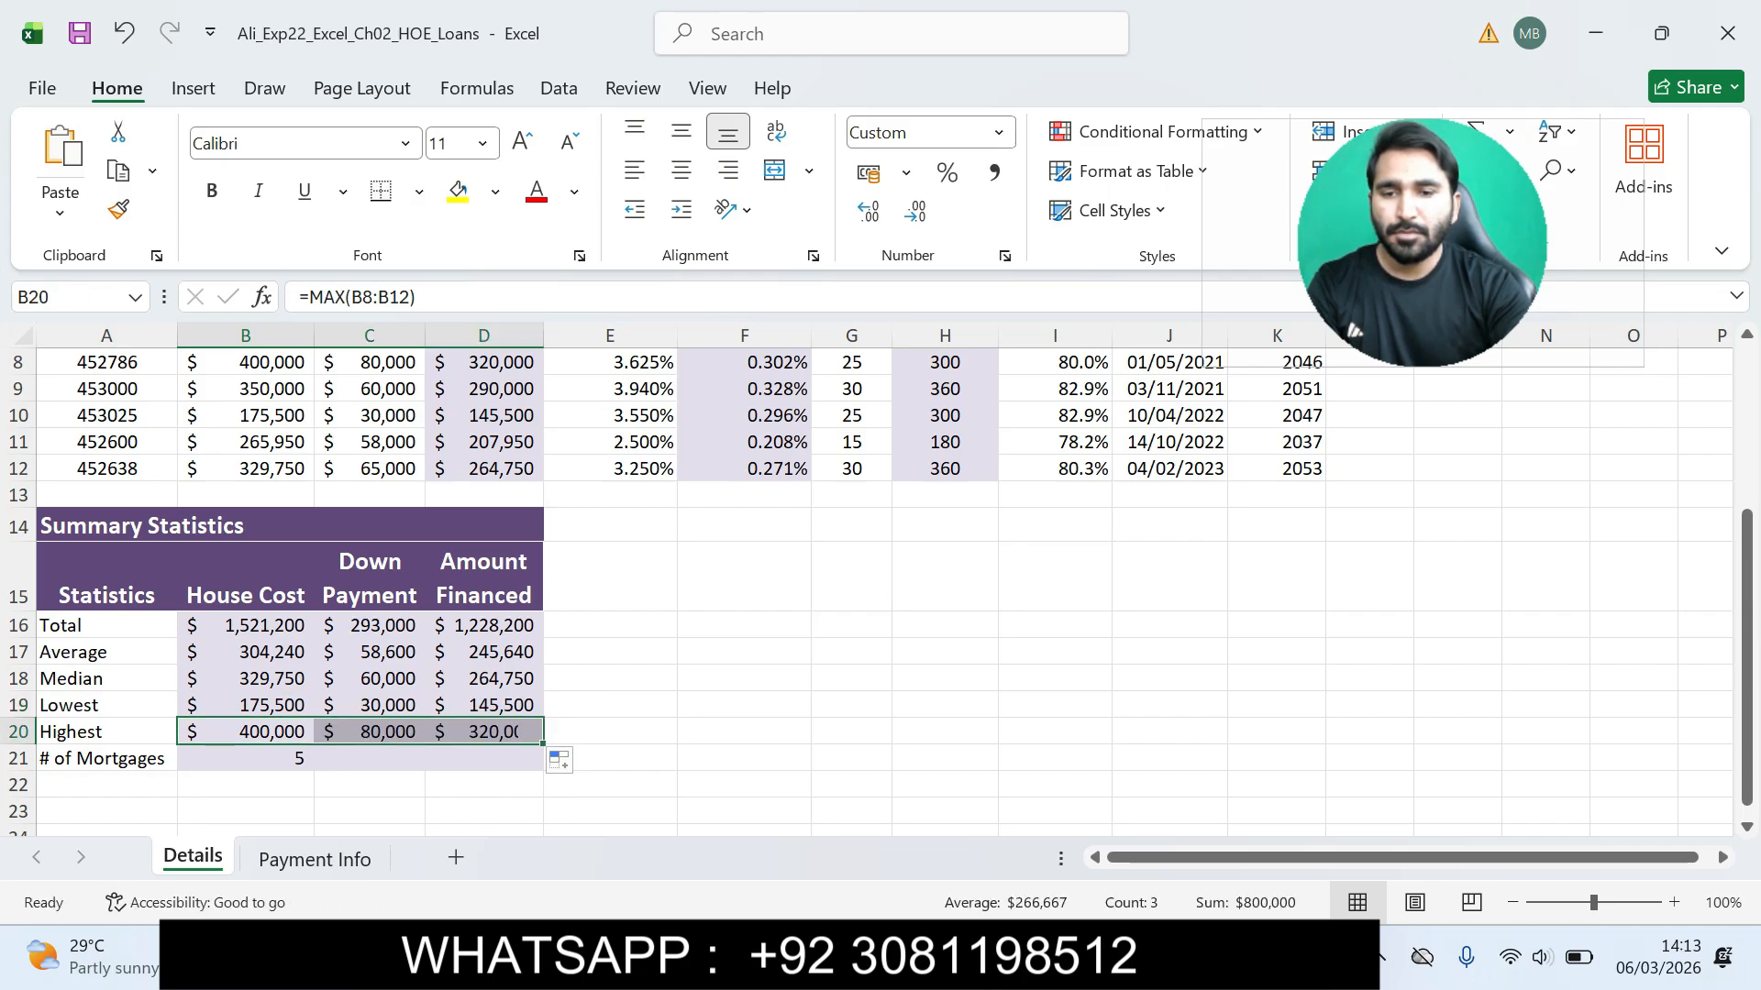
click(246, 759)
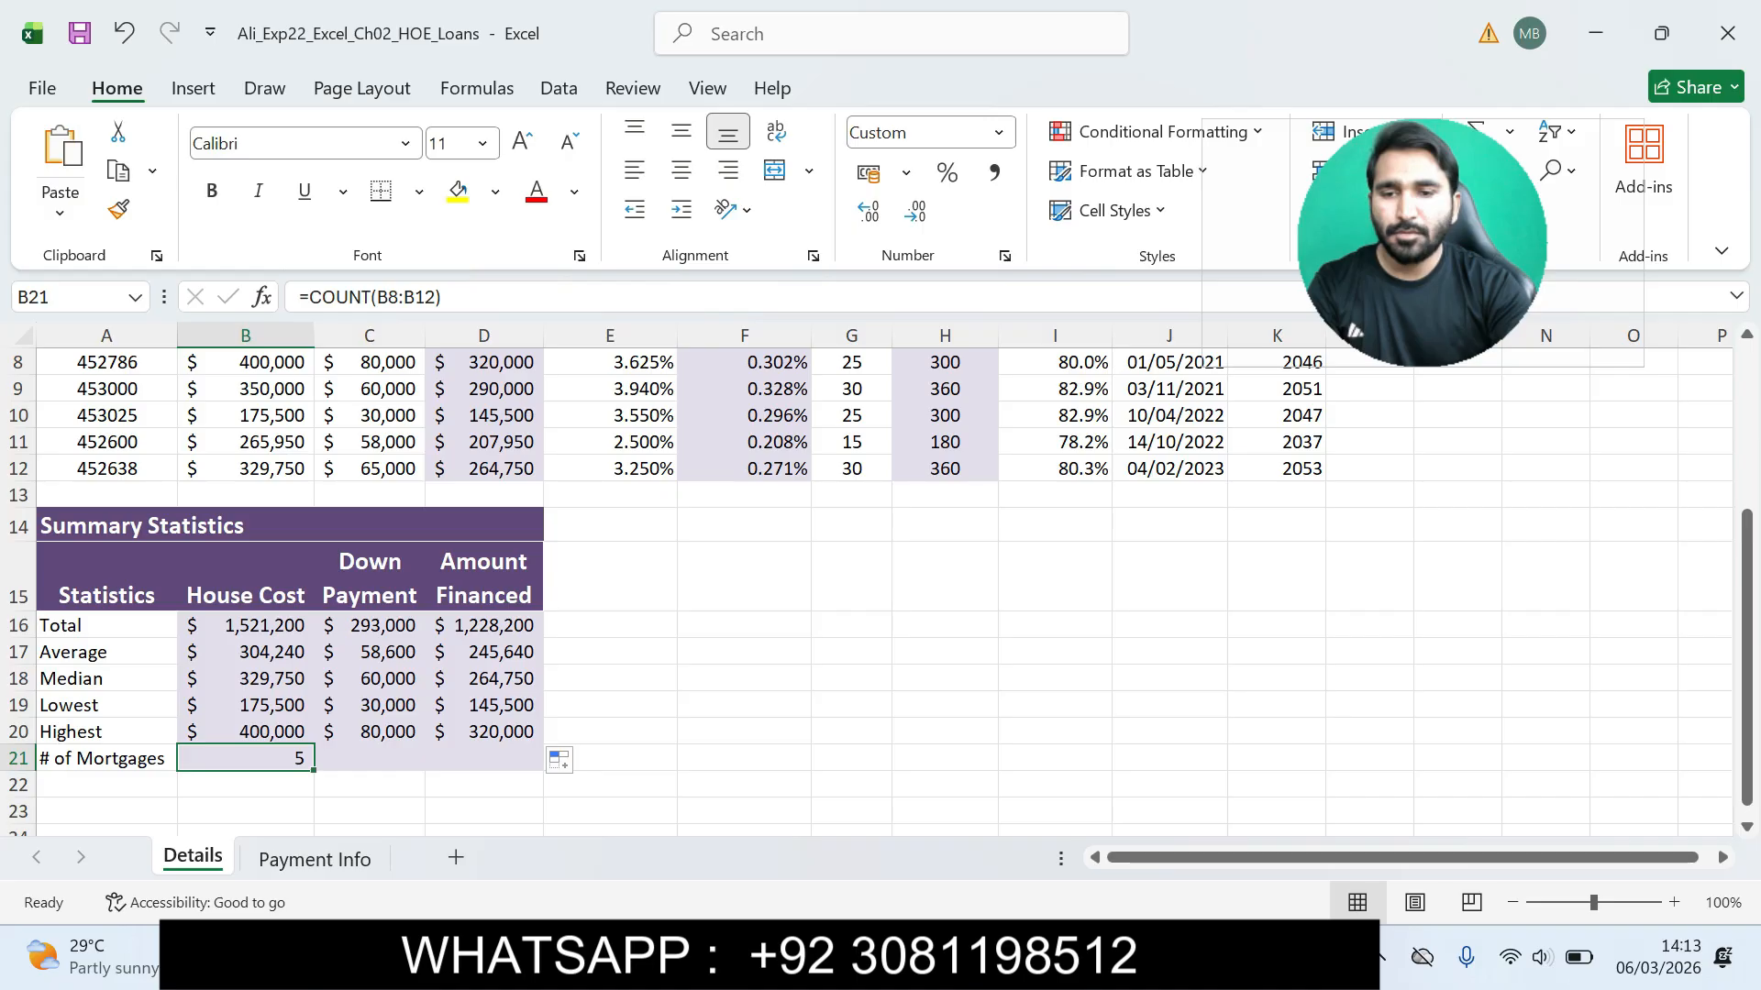
drag(314, 770, 532, 762)
click(851, 731)
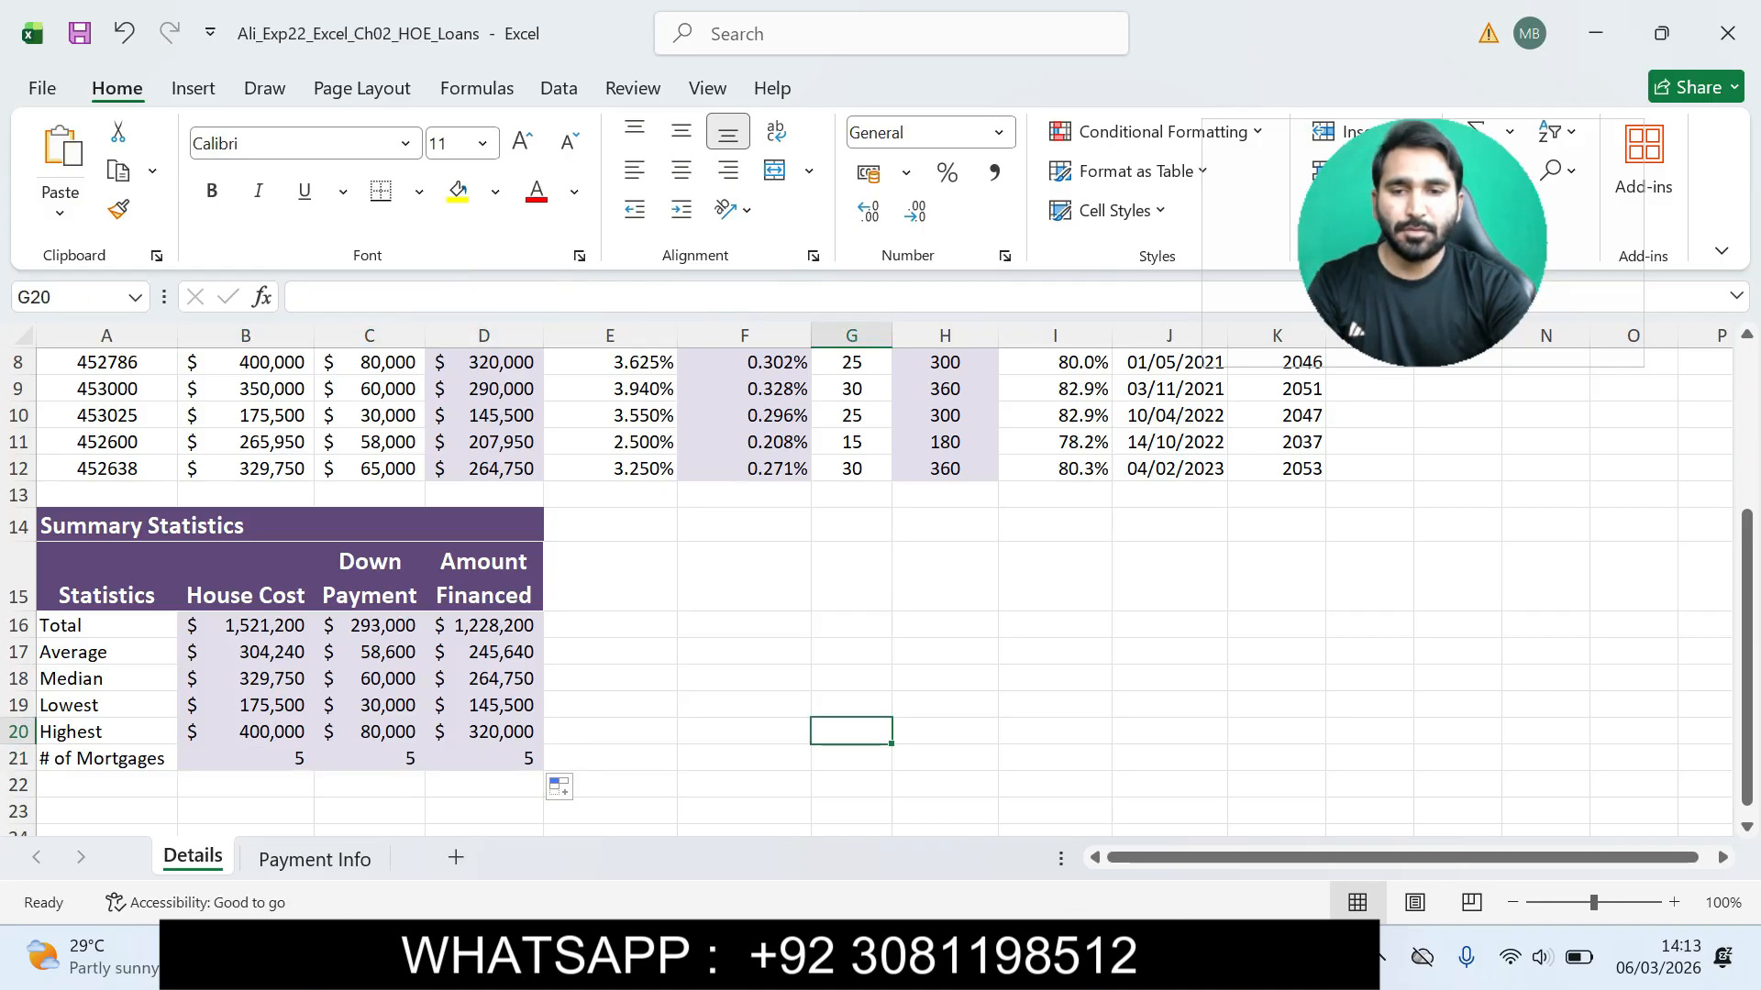
click(370, 757)
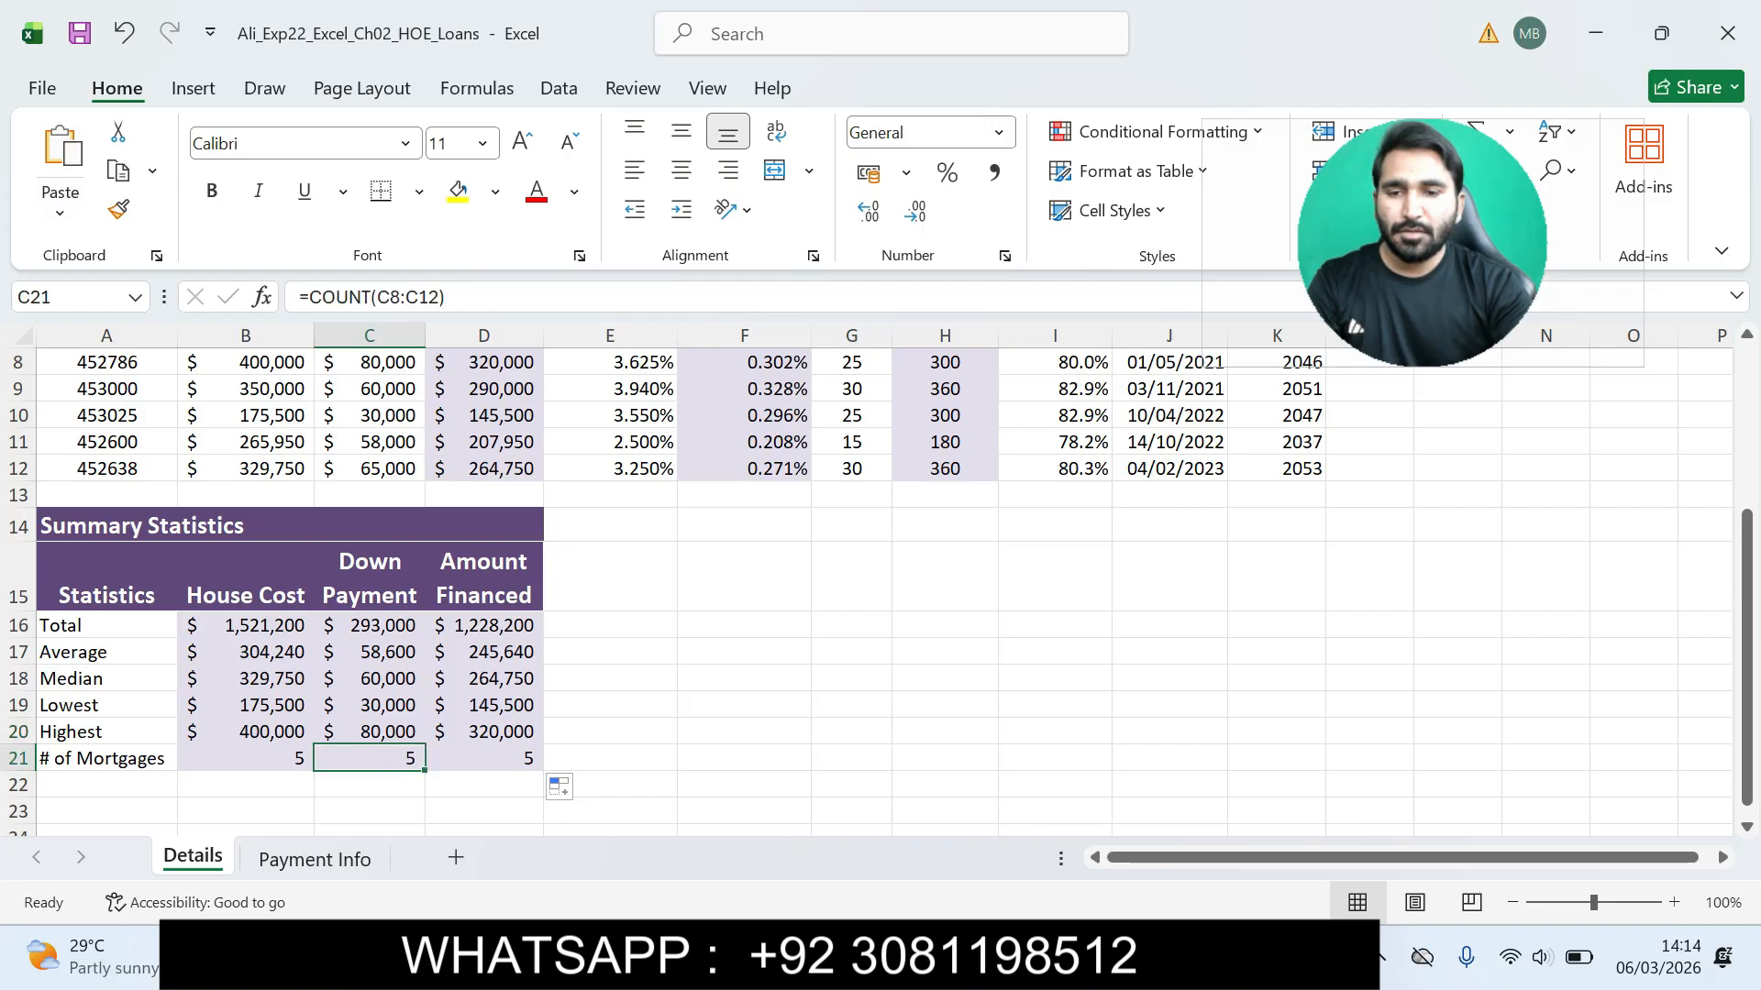
click(246, 731)
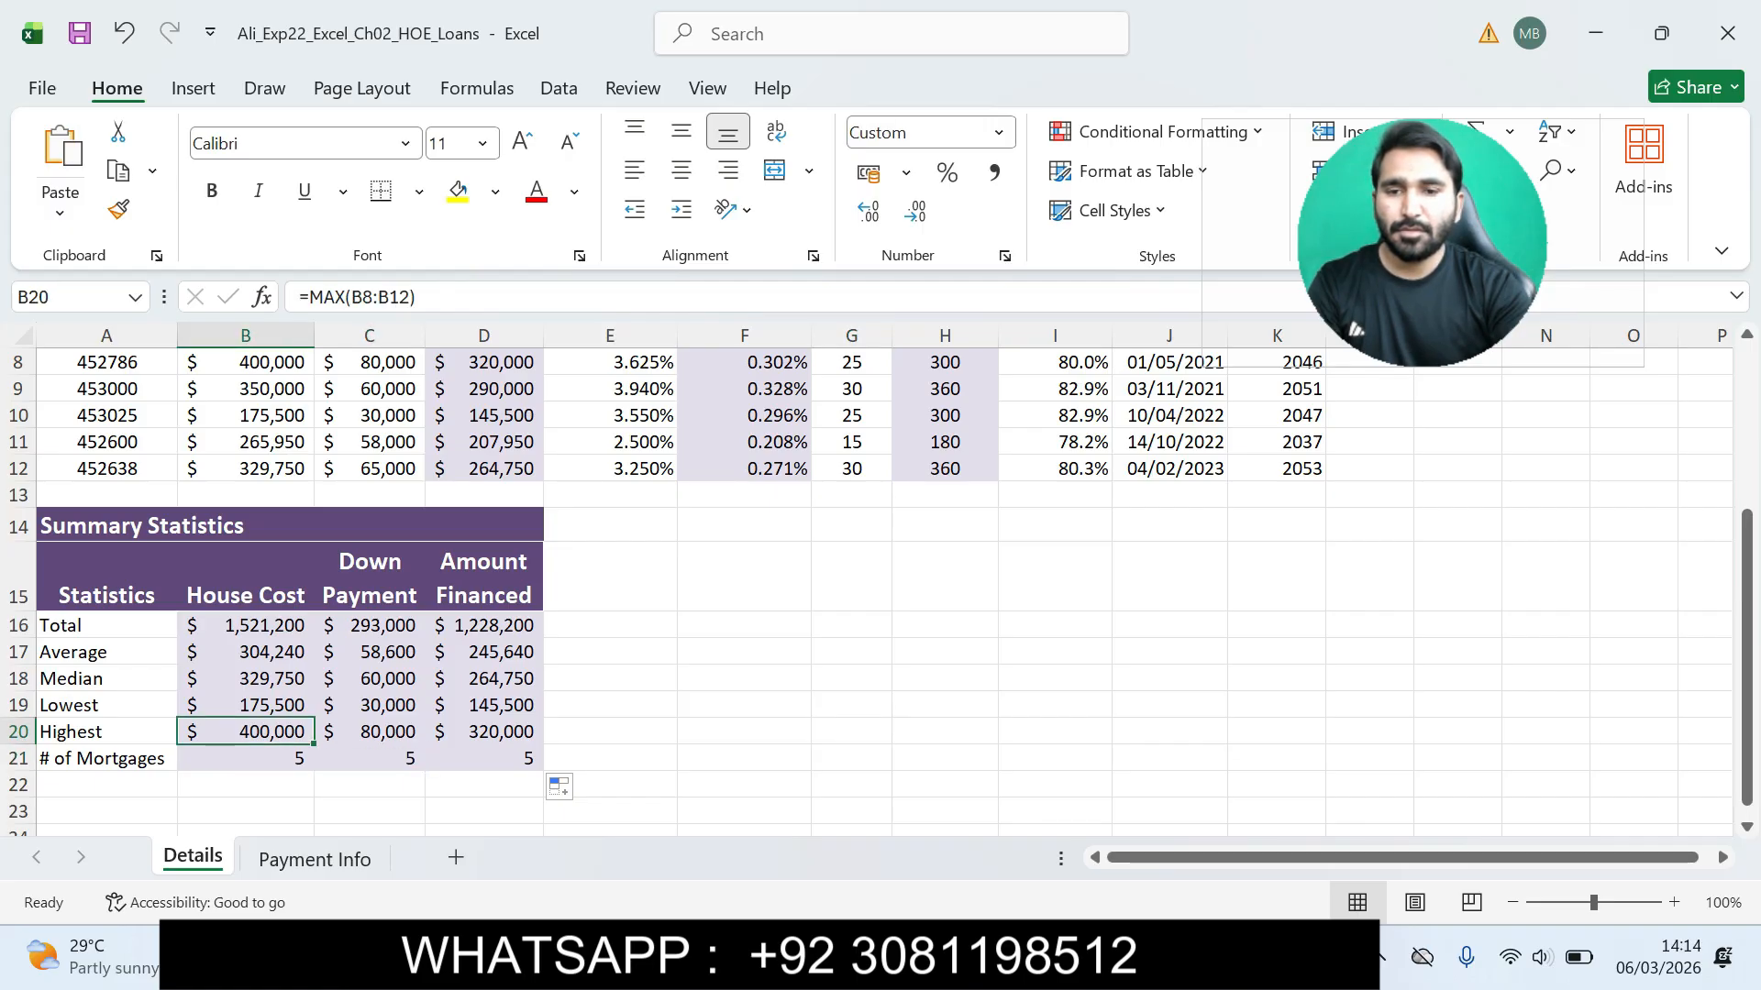
click(369, 757)
click(484, 758)
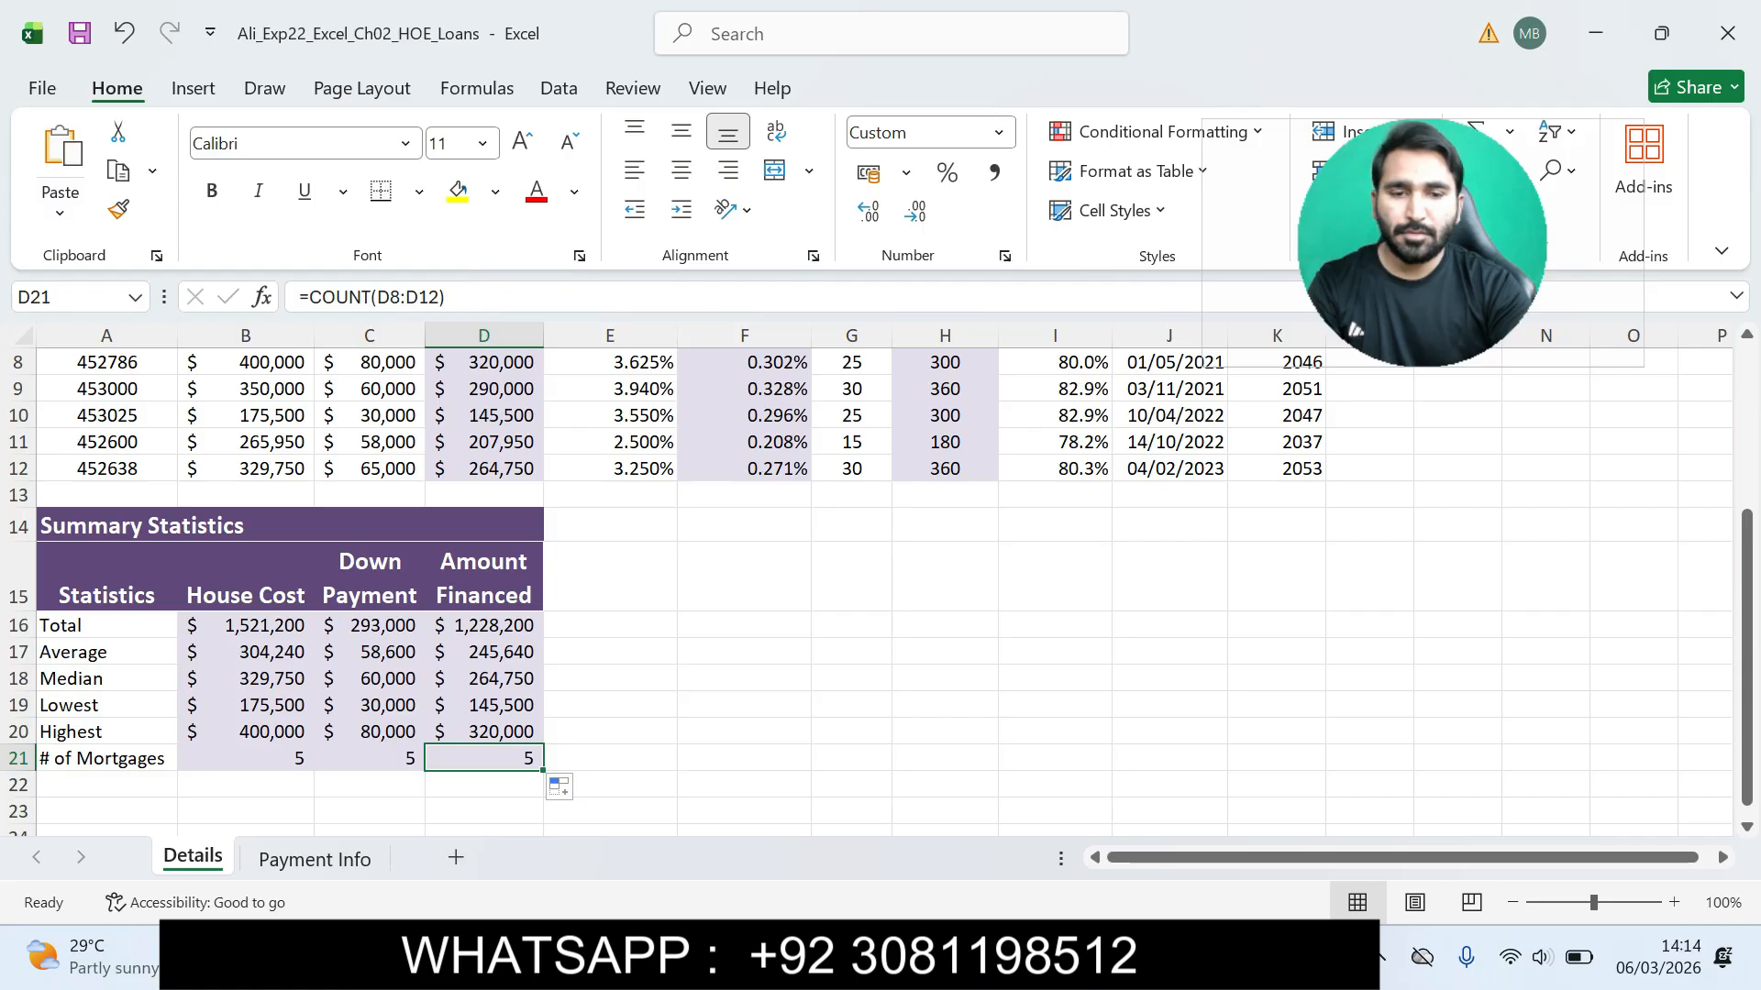
Step: Switch to the Word instructions and highlight step 12's instruction to edit cell B9, including its hint, in turquoise
key(alt+Tab)
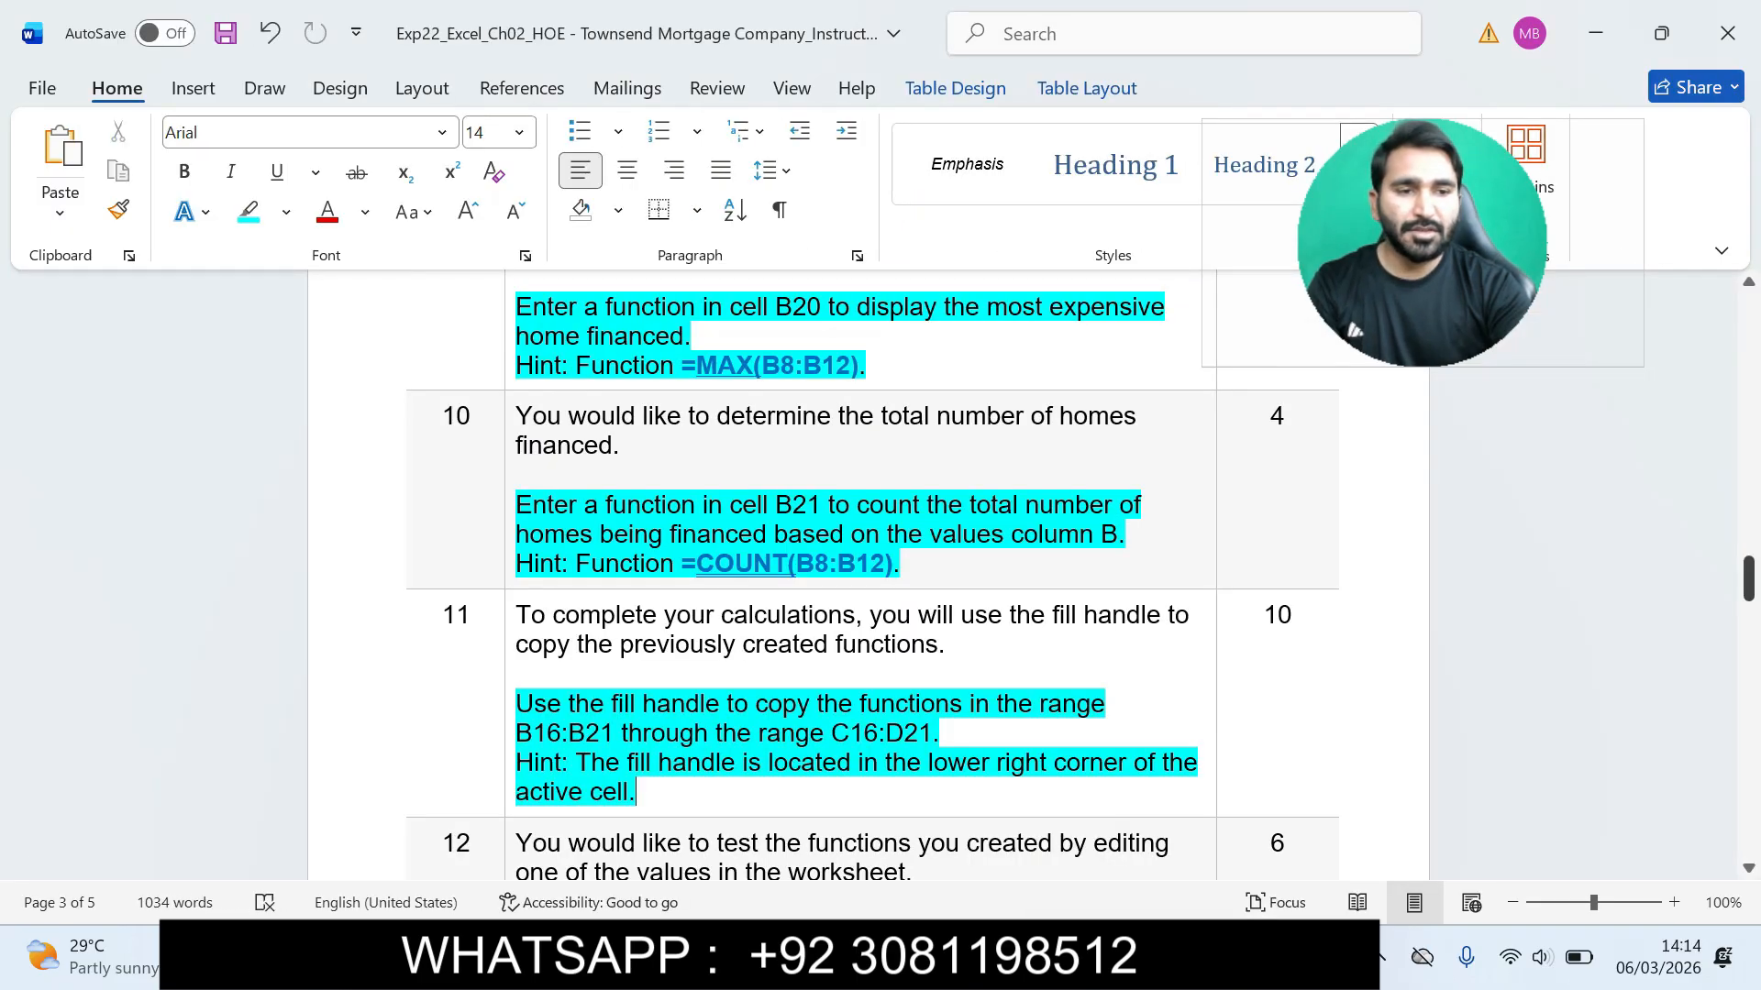
drag(1749, 578, 1749, 601)
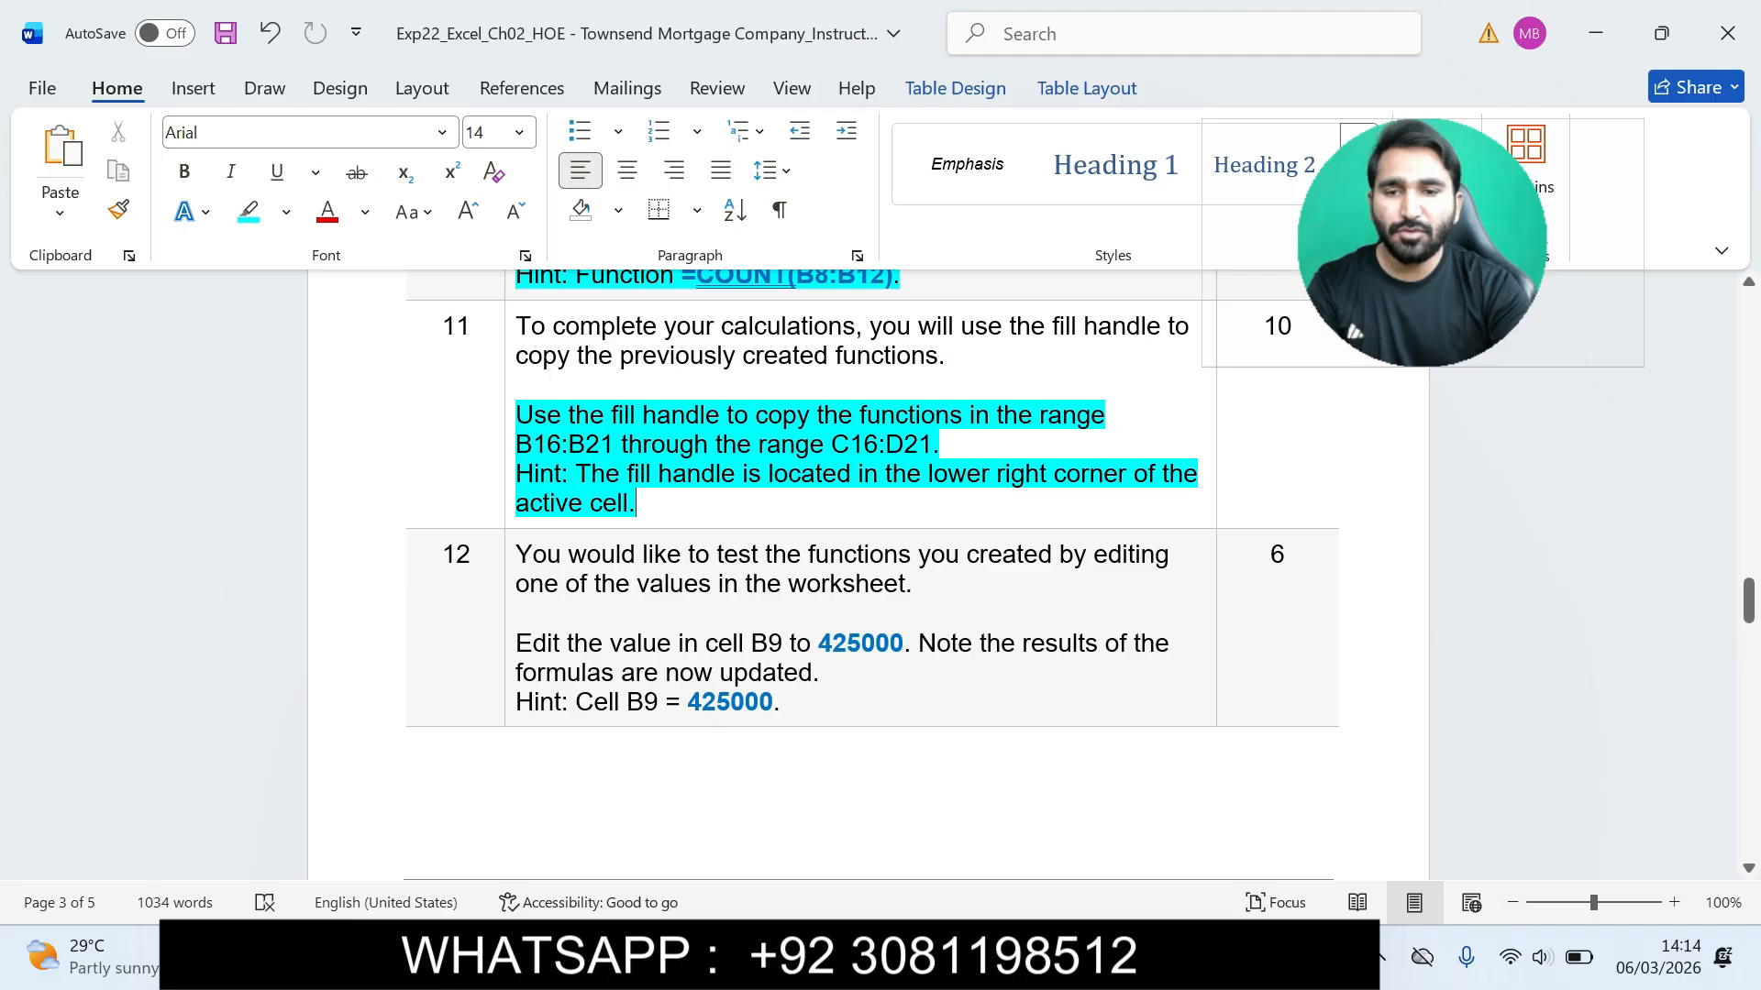
drag(516, 643, 780, 702)
click(971, 662)
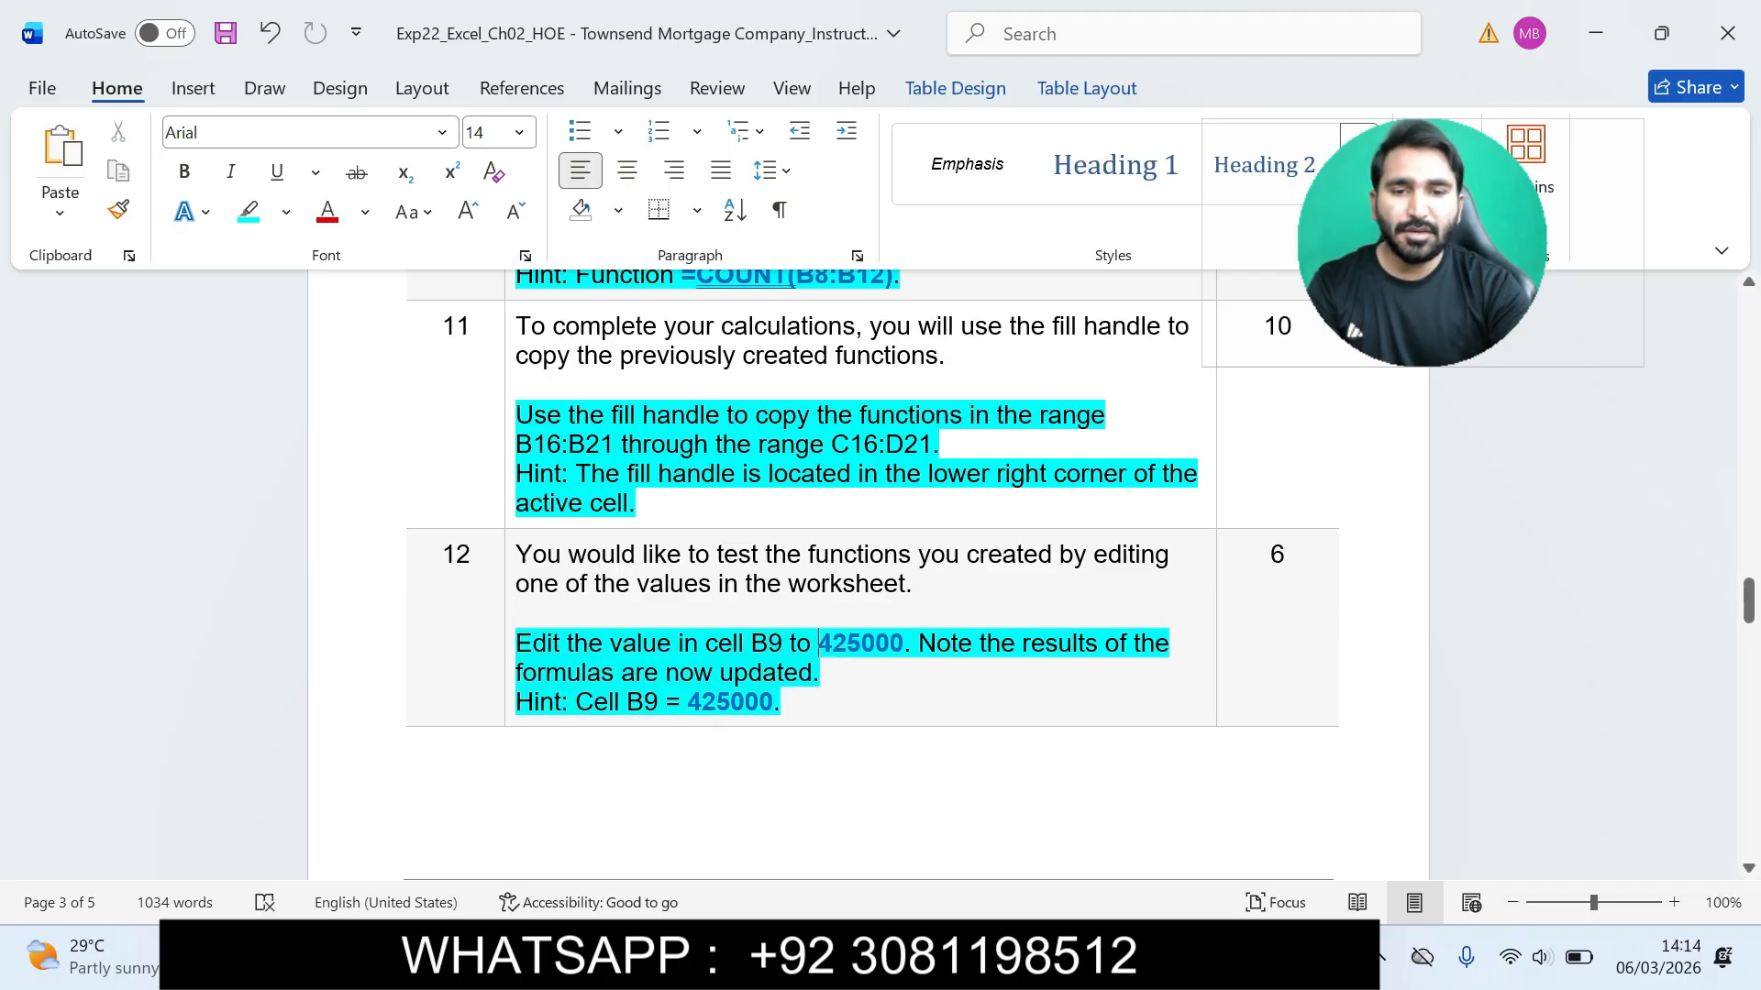
Step: Take the value 425000 from step 12 and enter it as the house cost in cell B9 of Excel's Details sheet
double_click(860, 643)
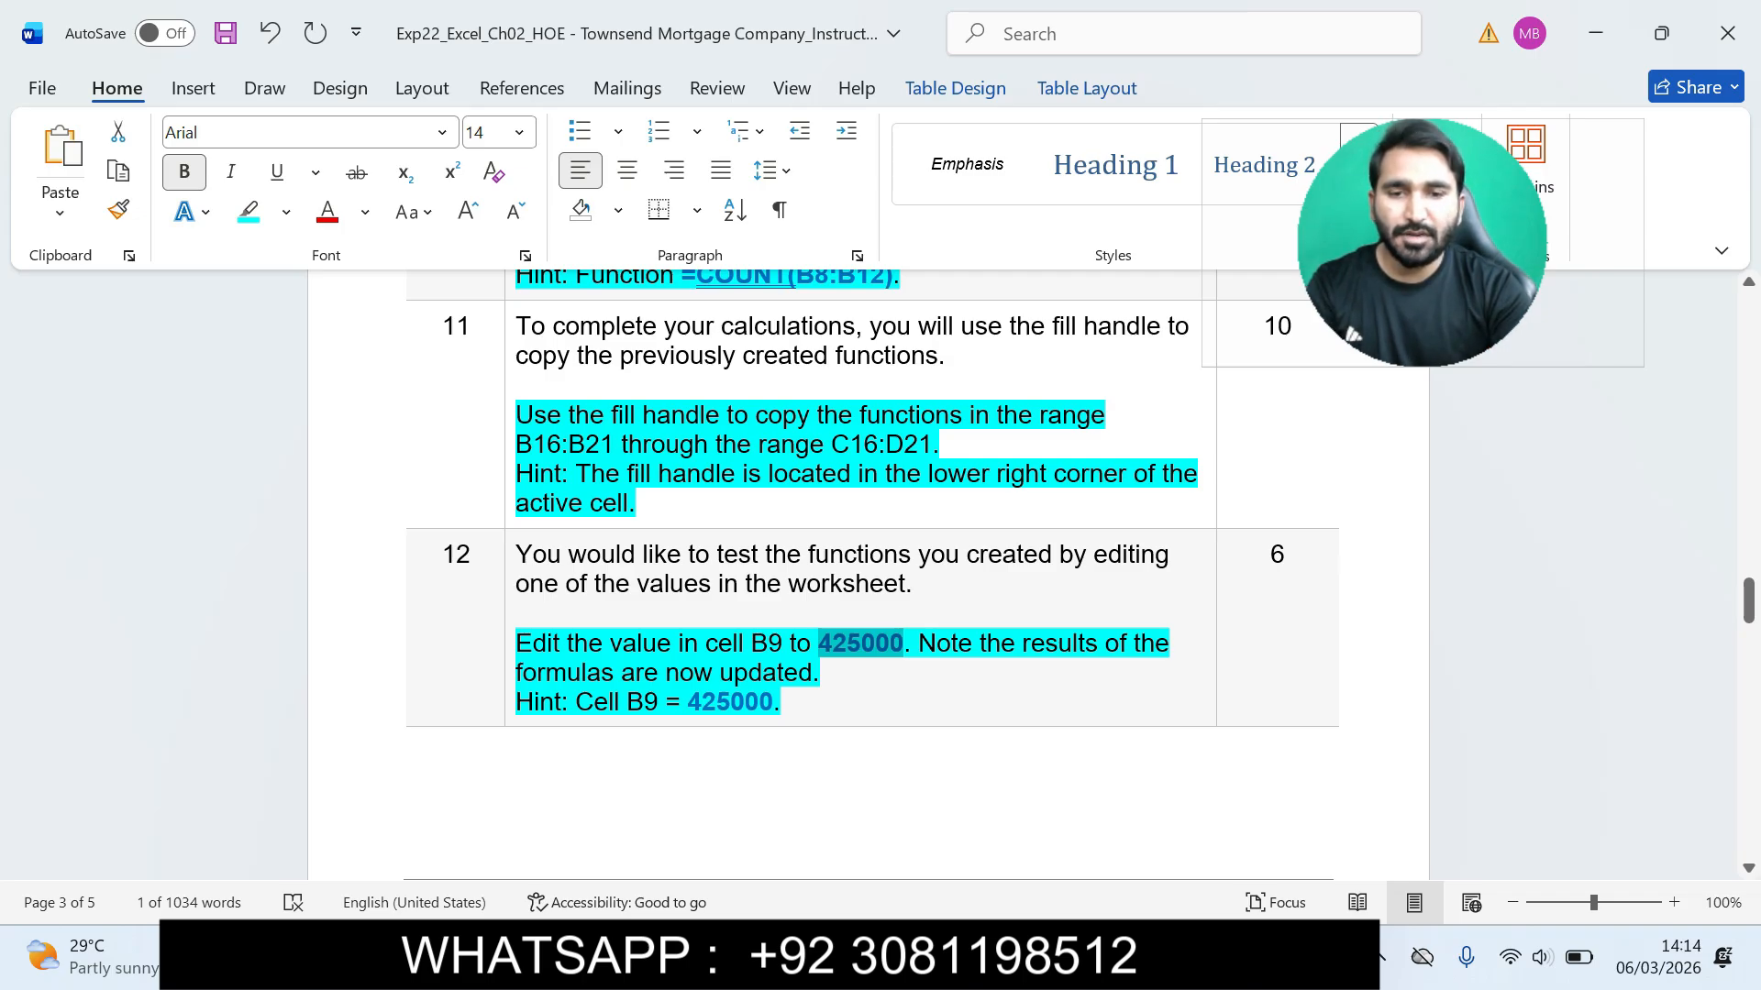
key(alt+Tab)
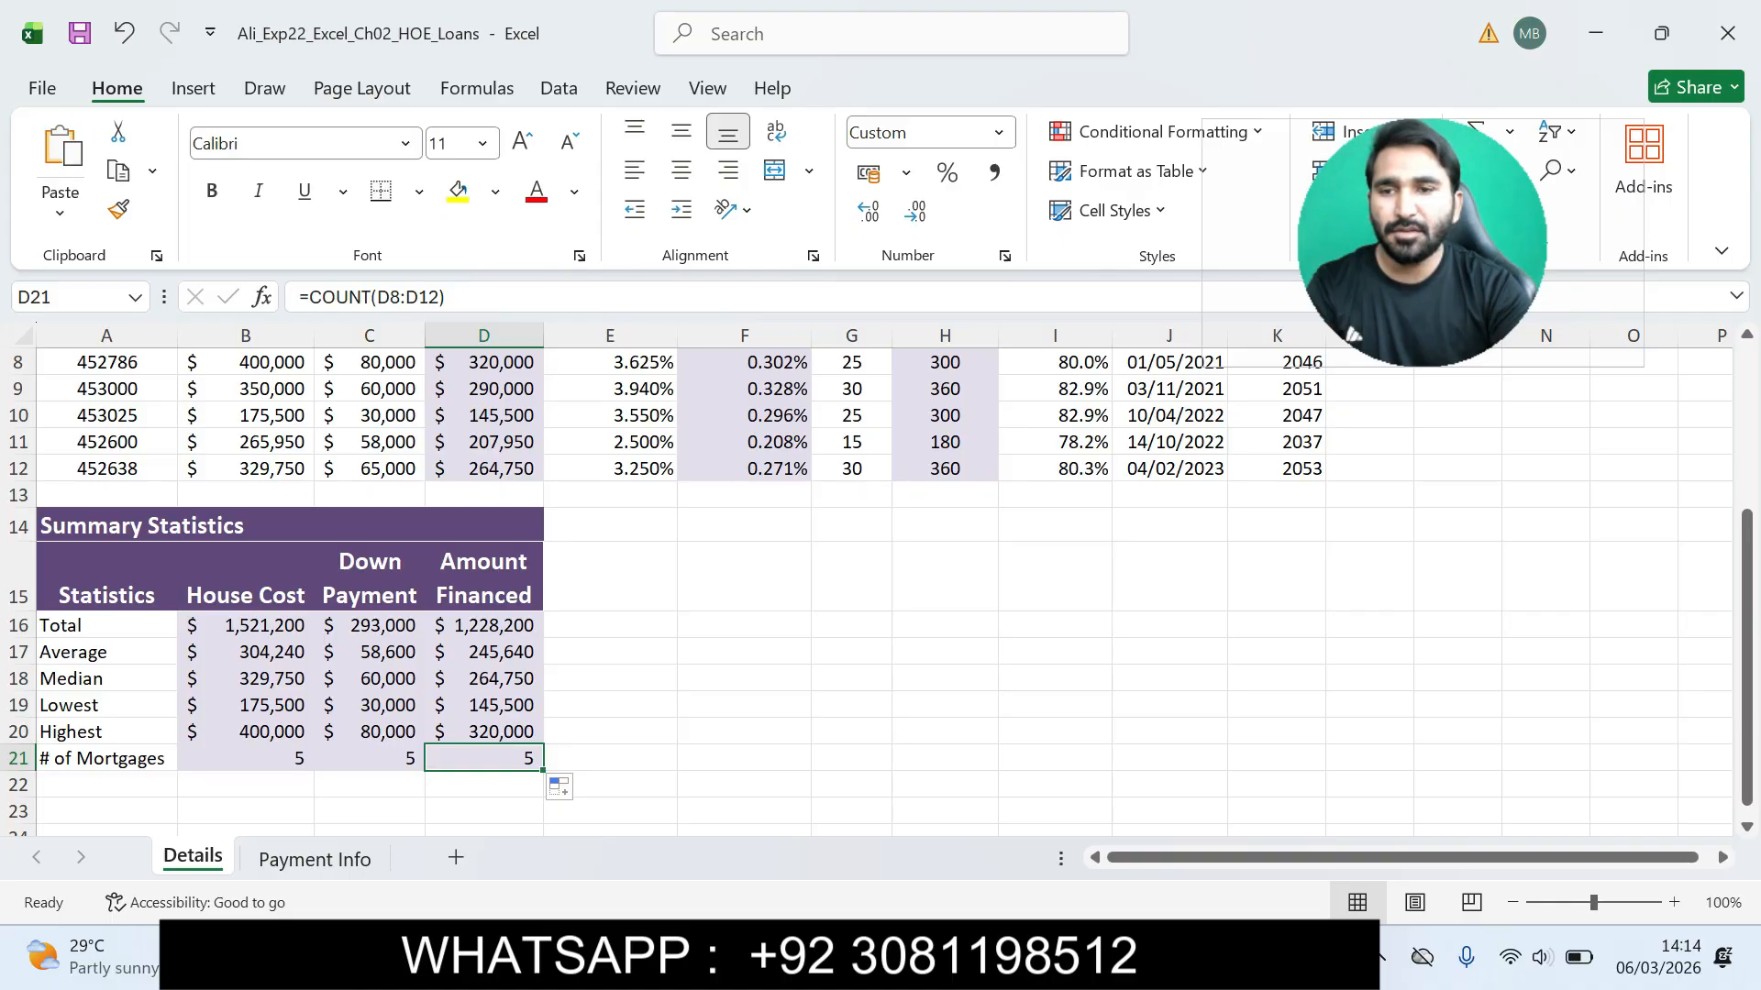
click(80, 297)
text(b)
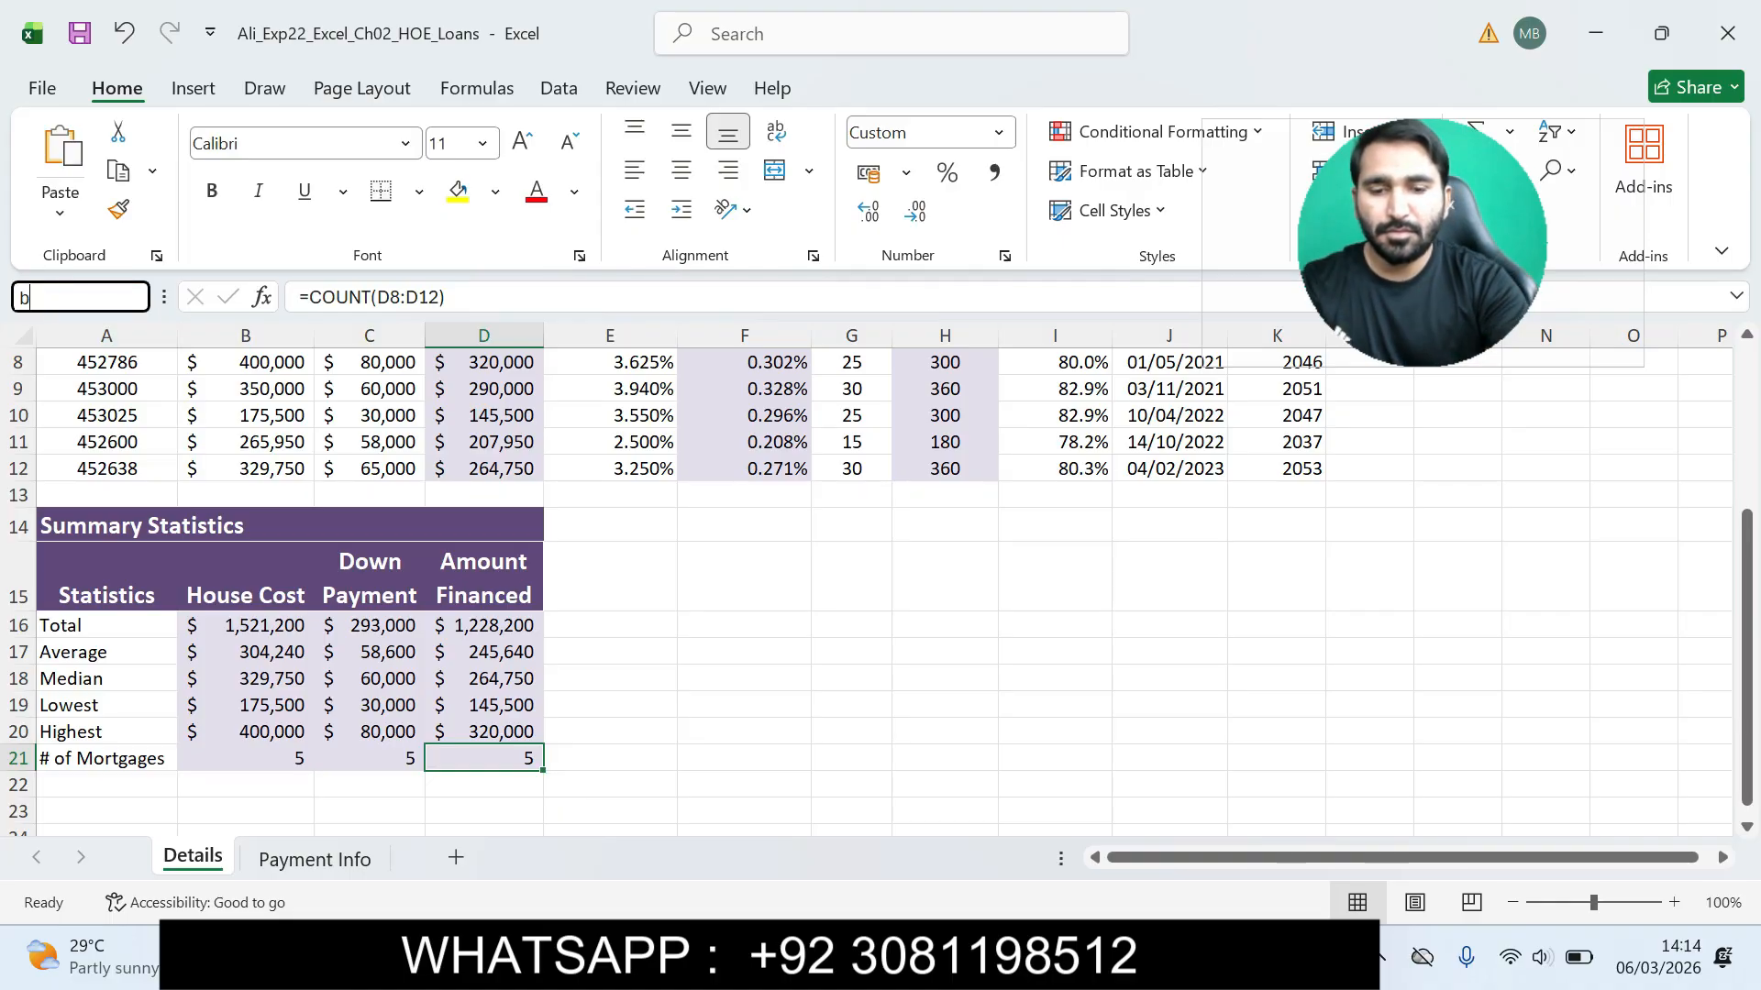
key(BackSpace)
text(B9)
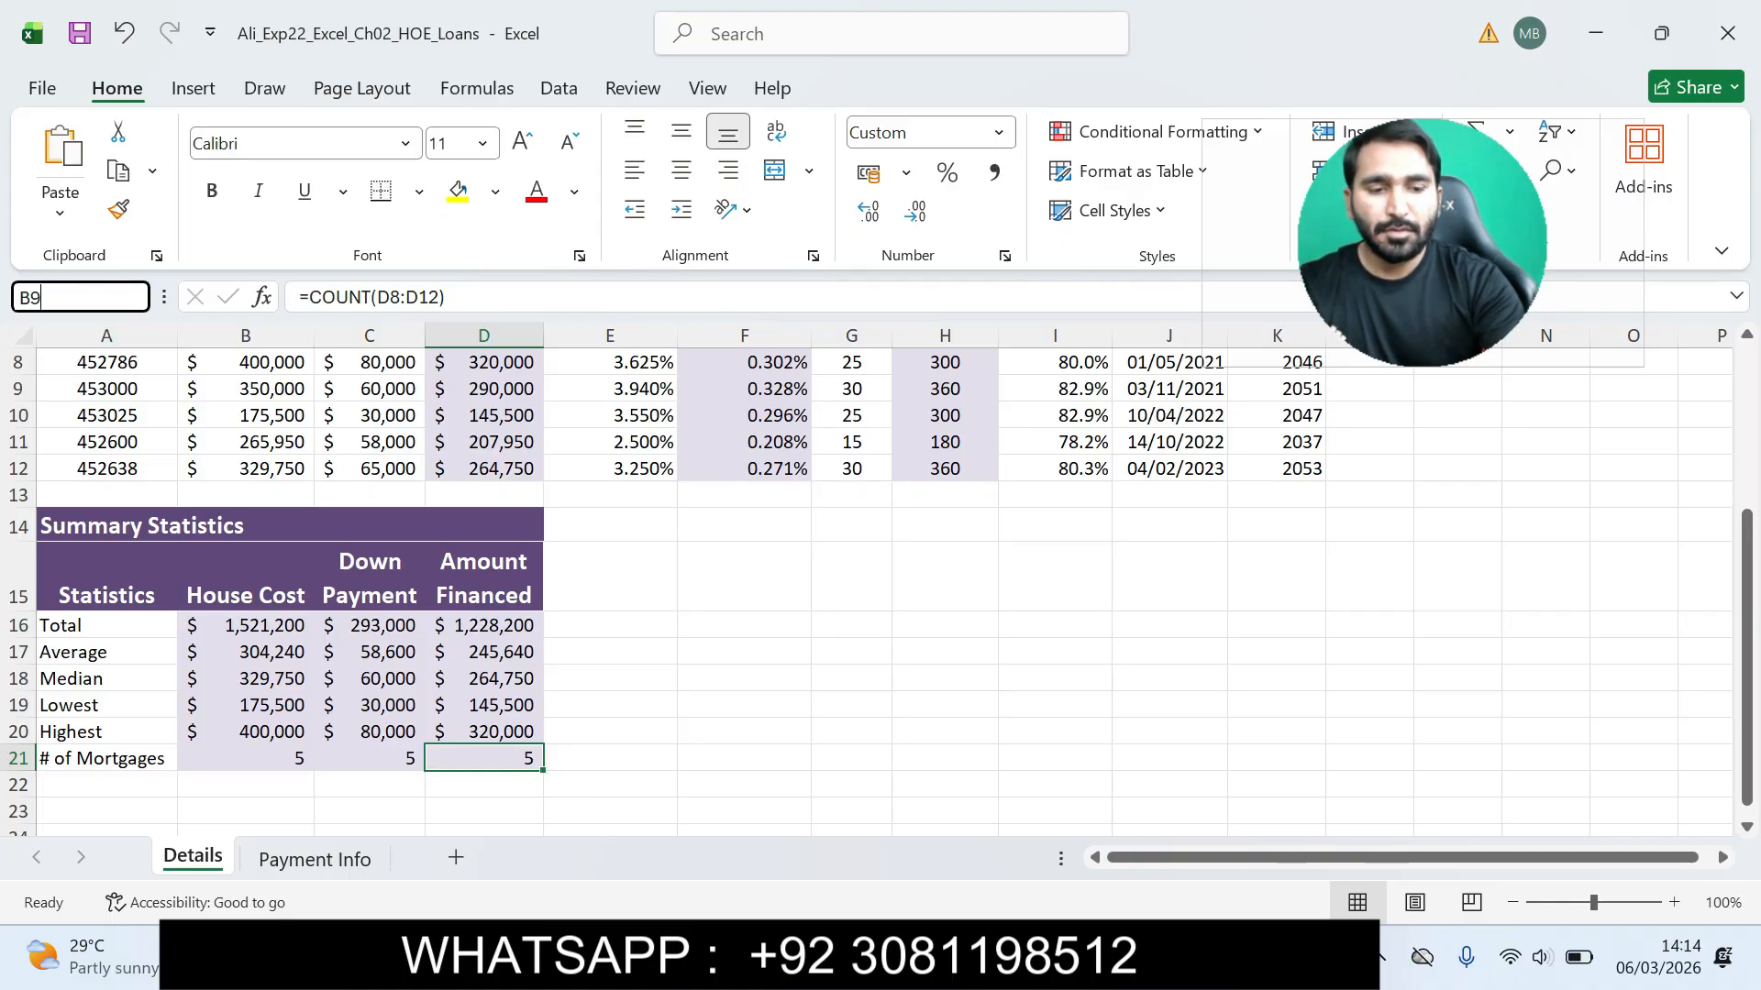
key(Return)
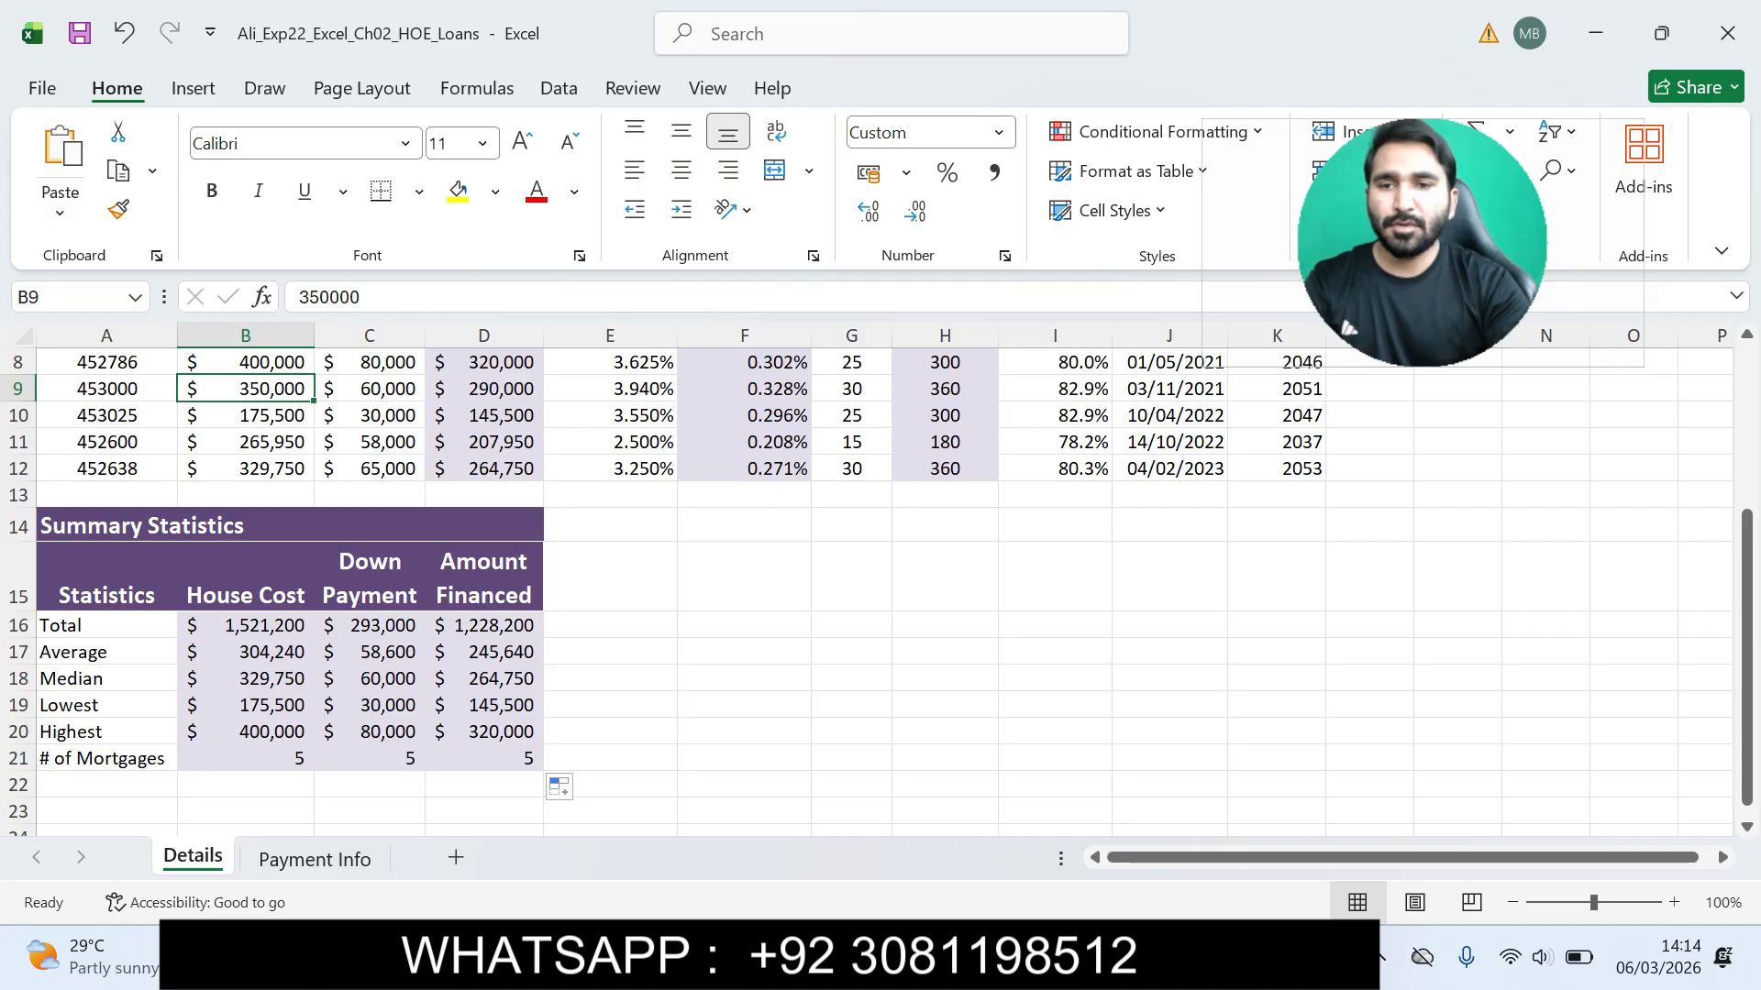
key(F2)
drag(361, 297, 295, 297)
text(425000)
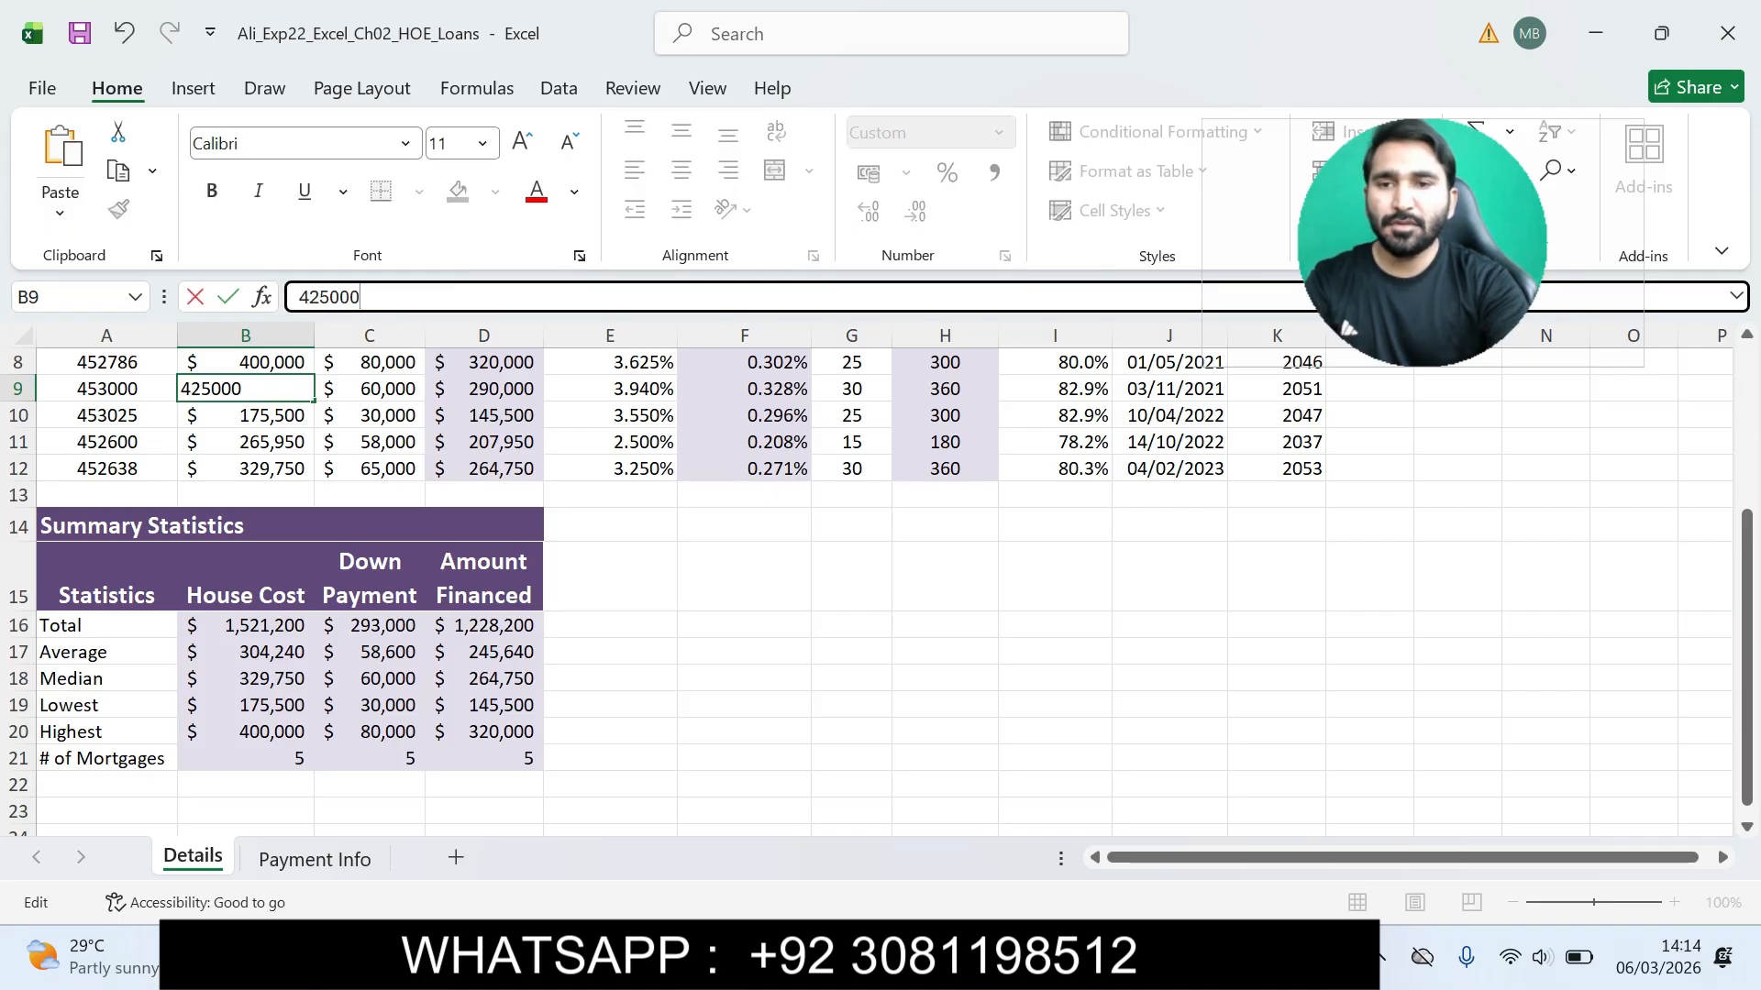
key(Return)
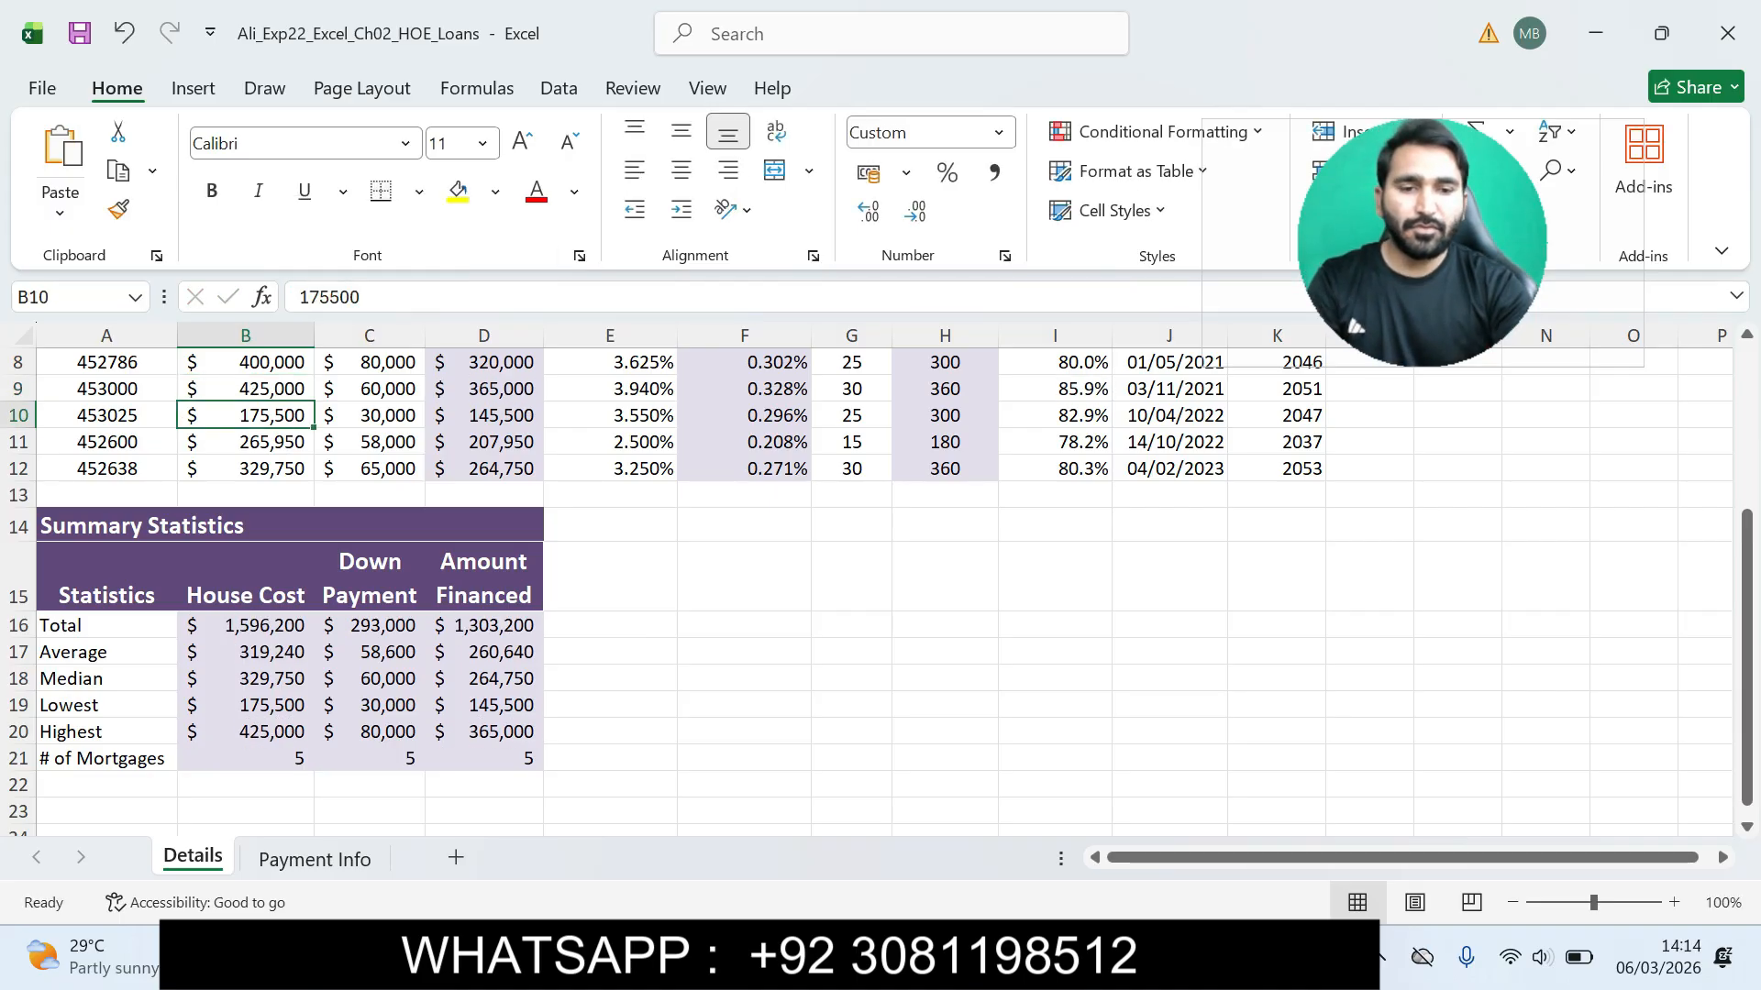
Step: Switch to the Word instructions and highlight all of steps 13 through 16, including the step numbers, in turquoise
key(alt+Tab)
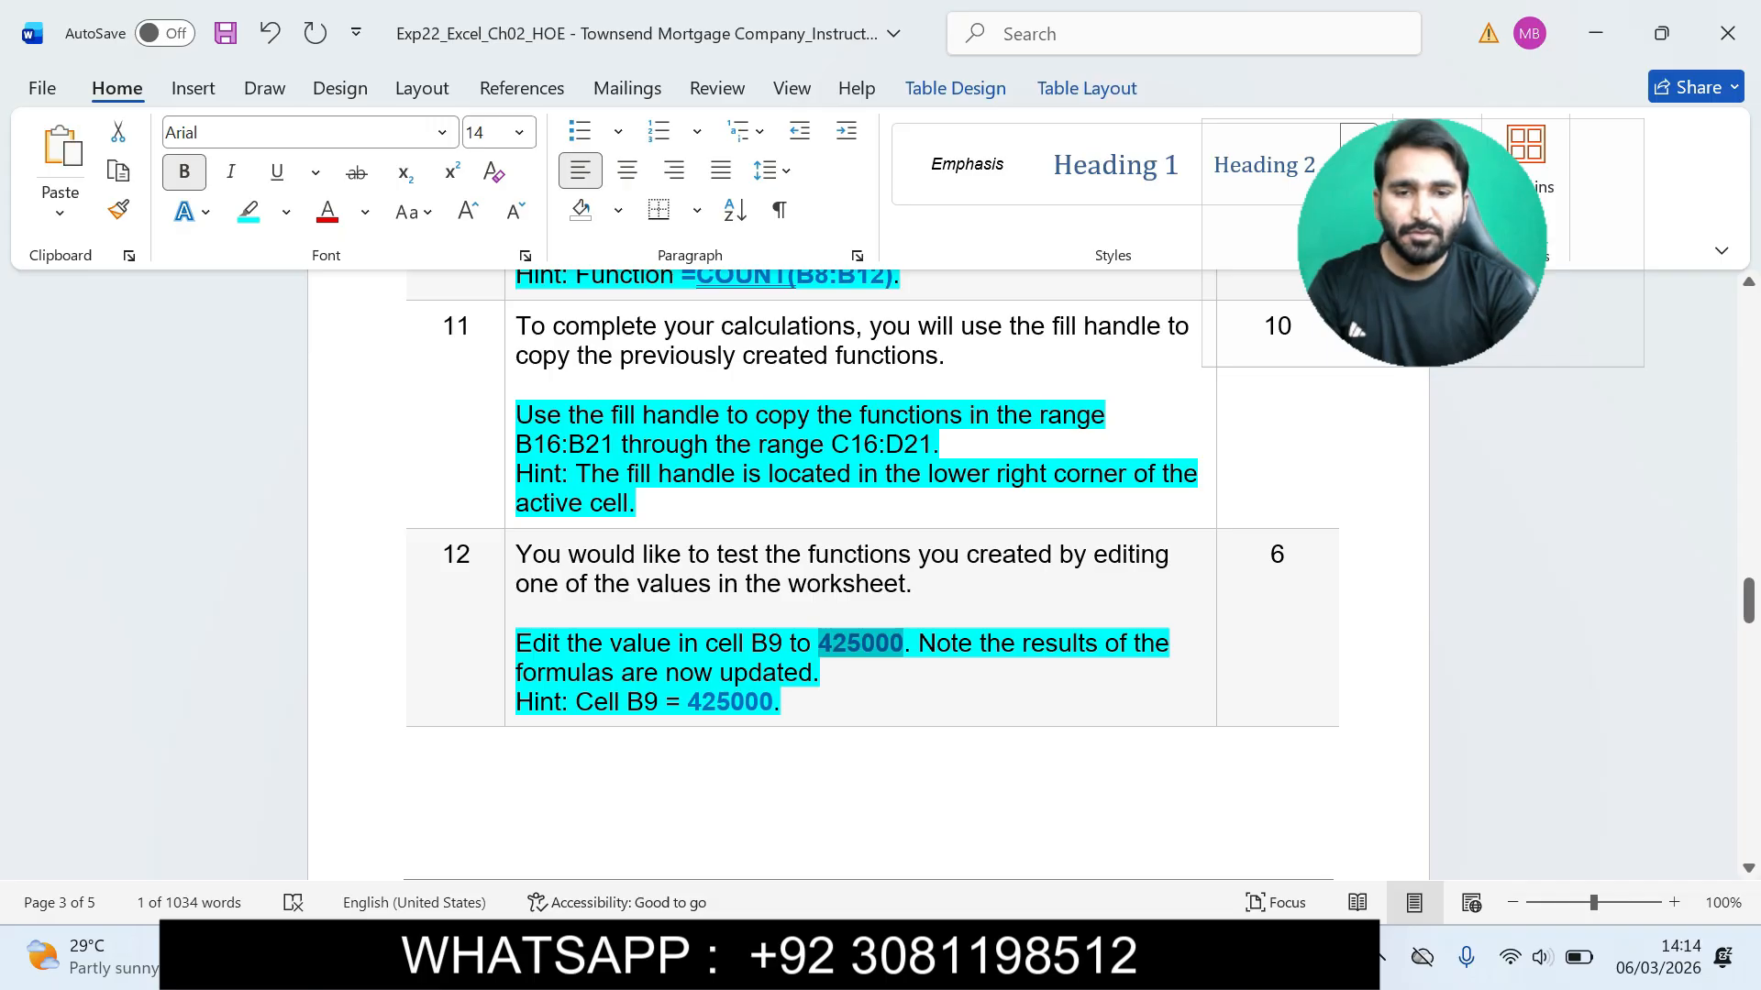
key(Down)
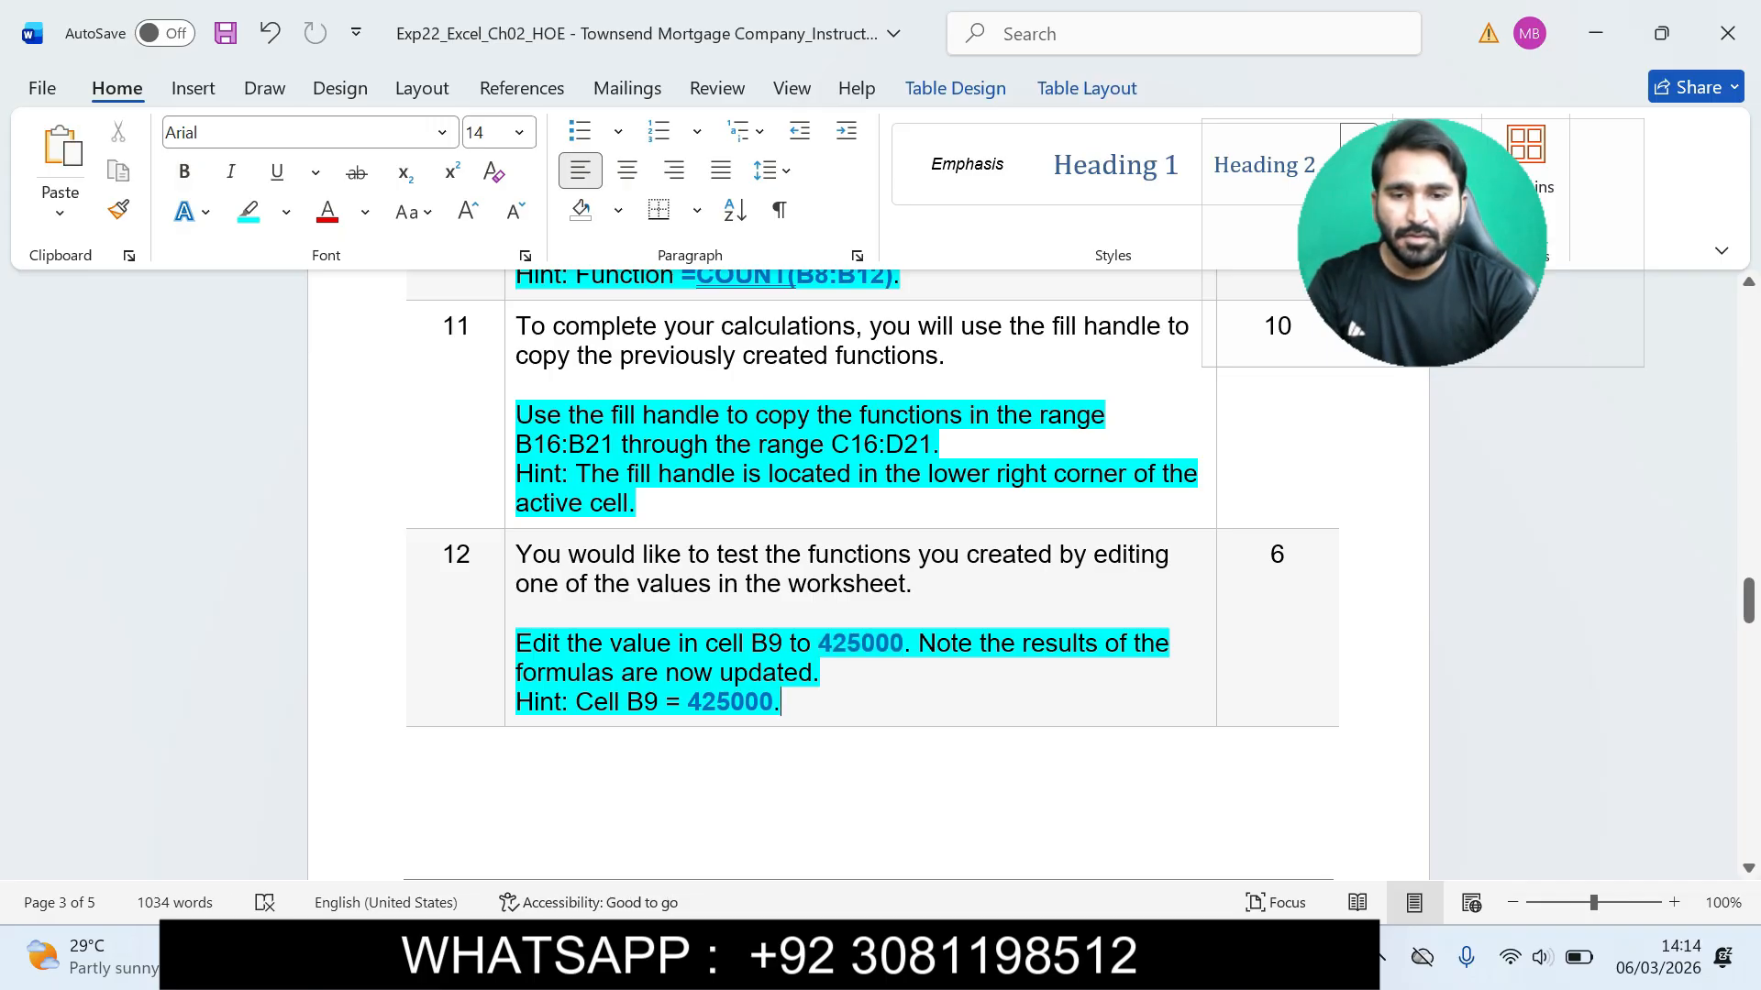
drag(1749, 601, 1749, 659)
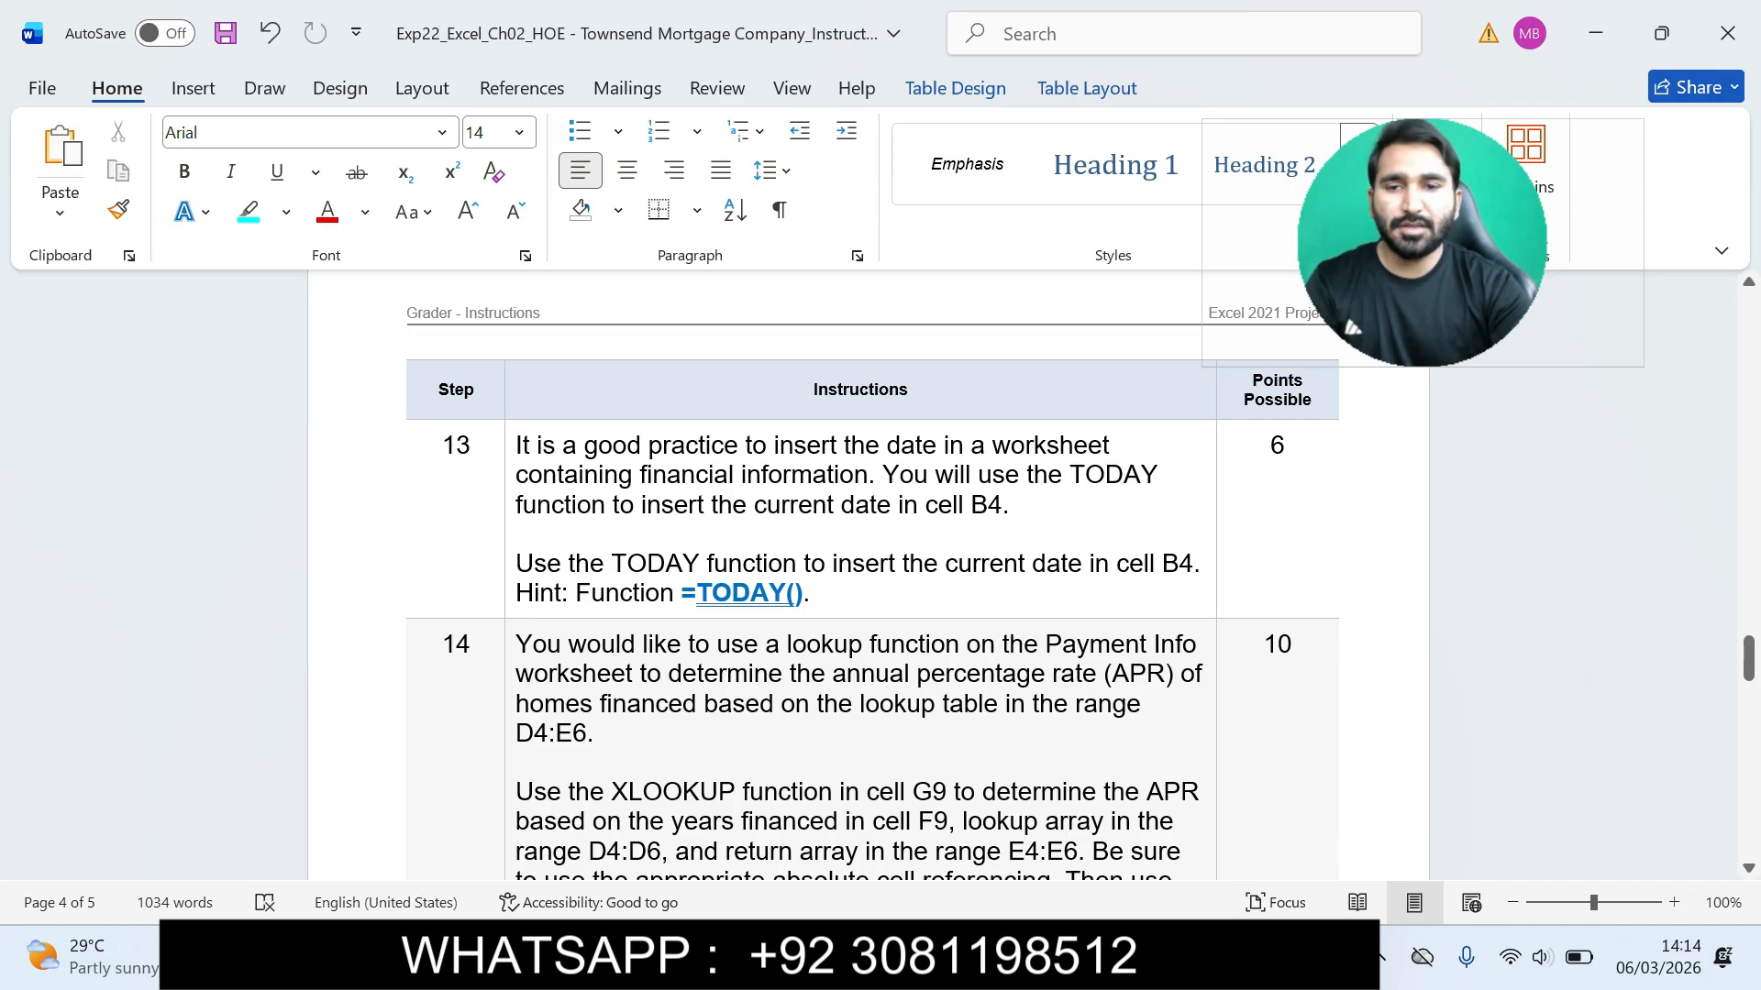
drag(569, 724, 532, 527)
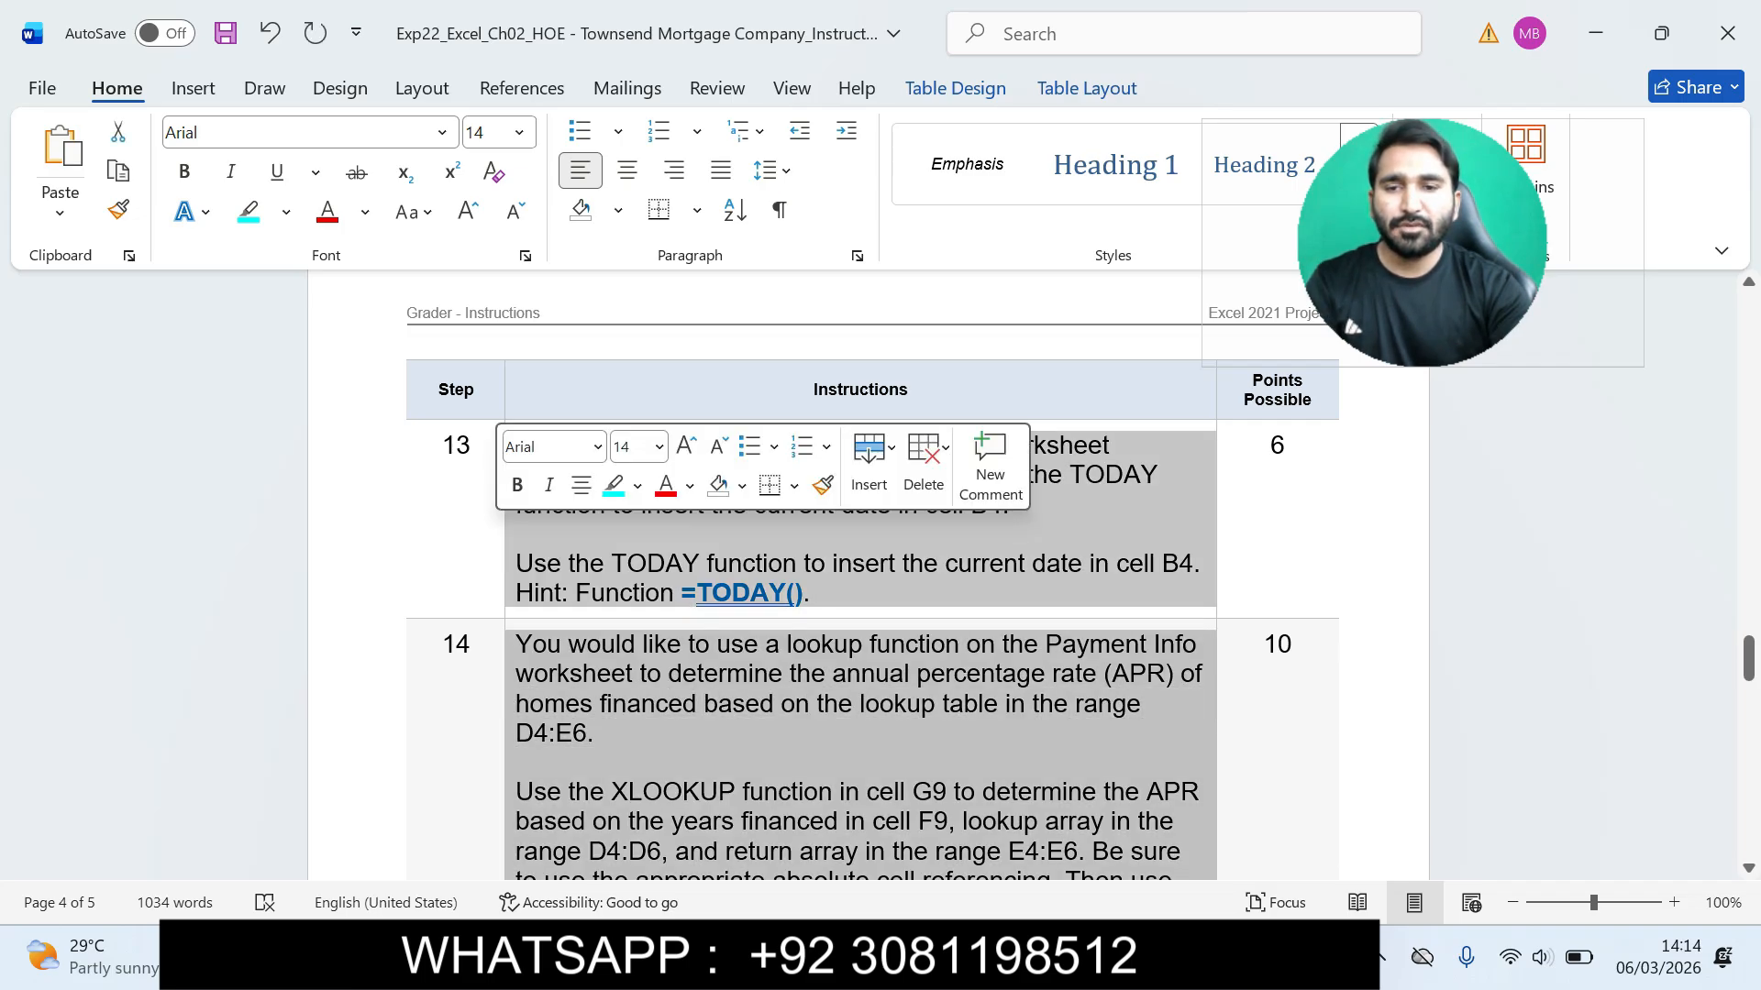
click(443, 446)
key(shift+Down)
key(shift+Down)
key(shift+Down)
key(shift+Down)
key(shift+Down)
key(shift+Down)
key(shift+Down)
key(shift+Down)
key(shift+Down)
key(shift+Down)
key(shift+Down)
key(shift+Down)
key(shift+Down)
key(shift+Down)
key(shift+Down)
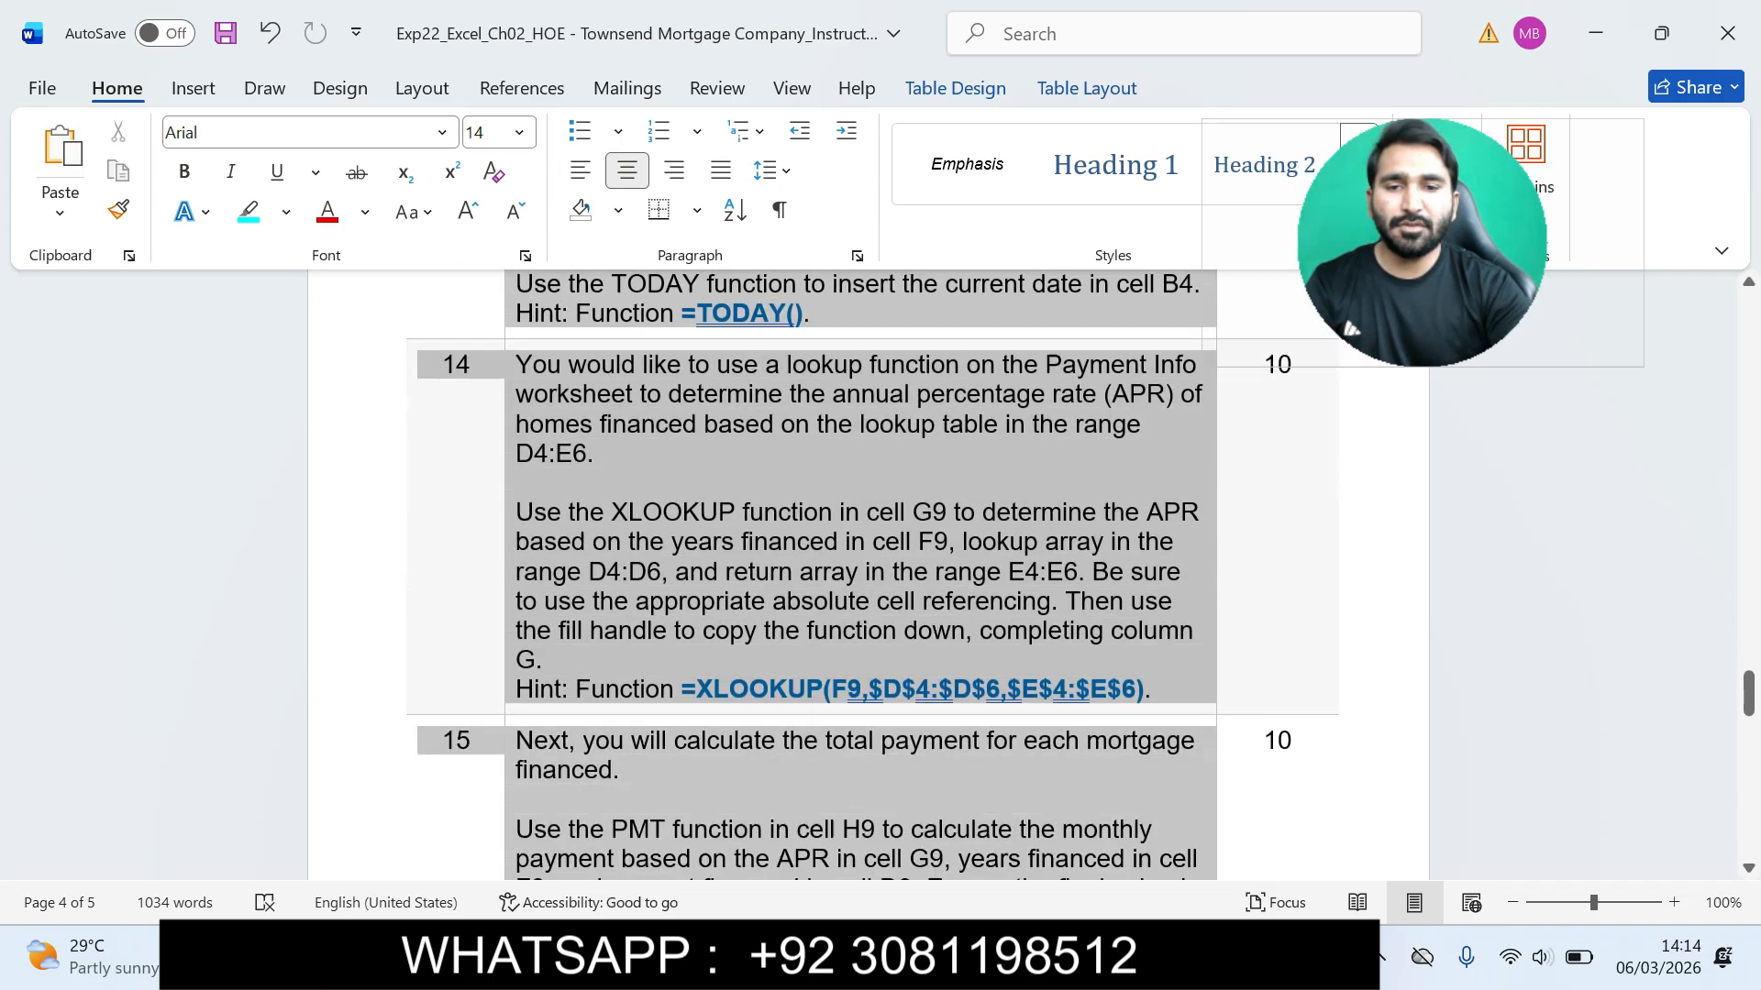
key(shift+Up)
key(shift+Up)
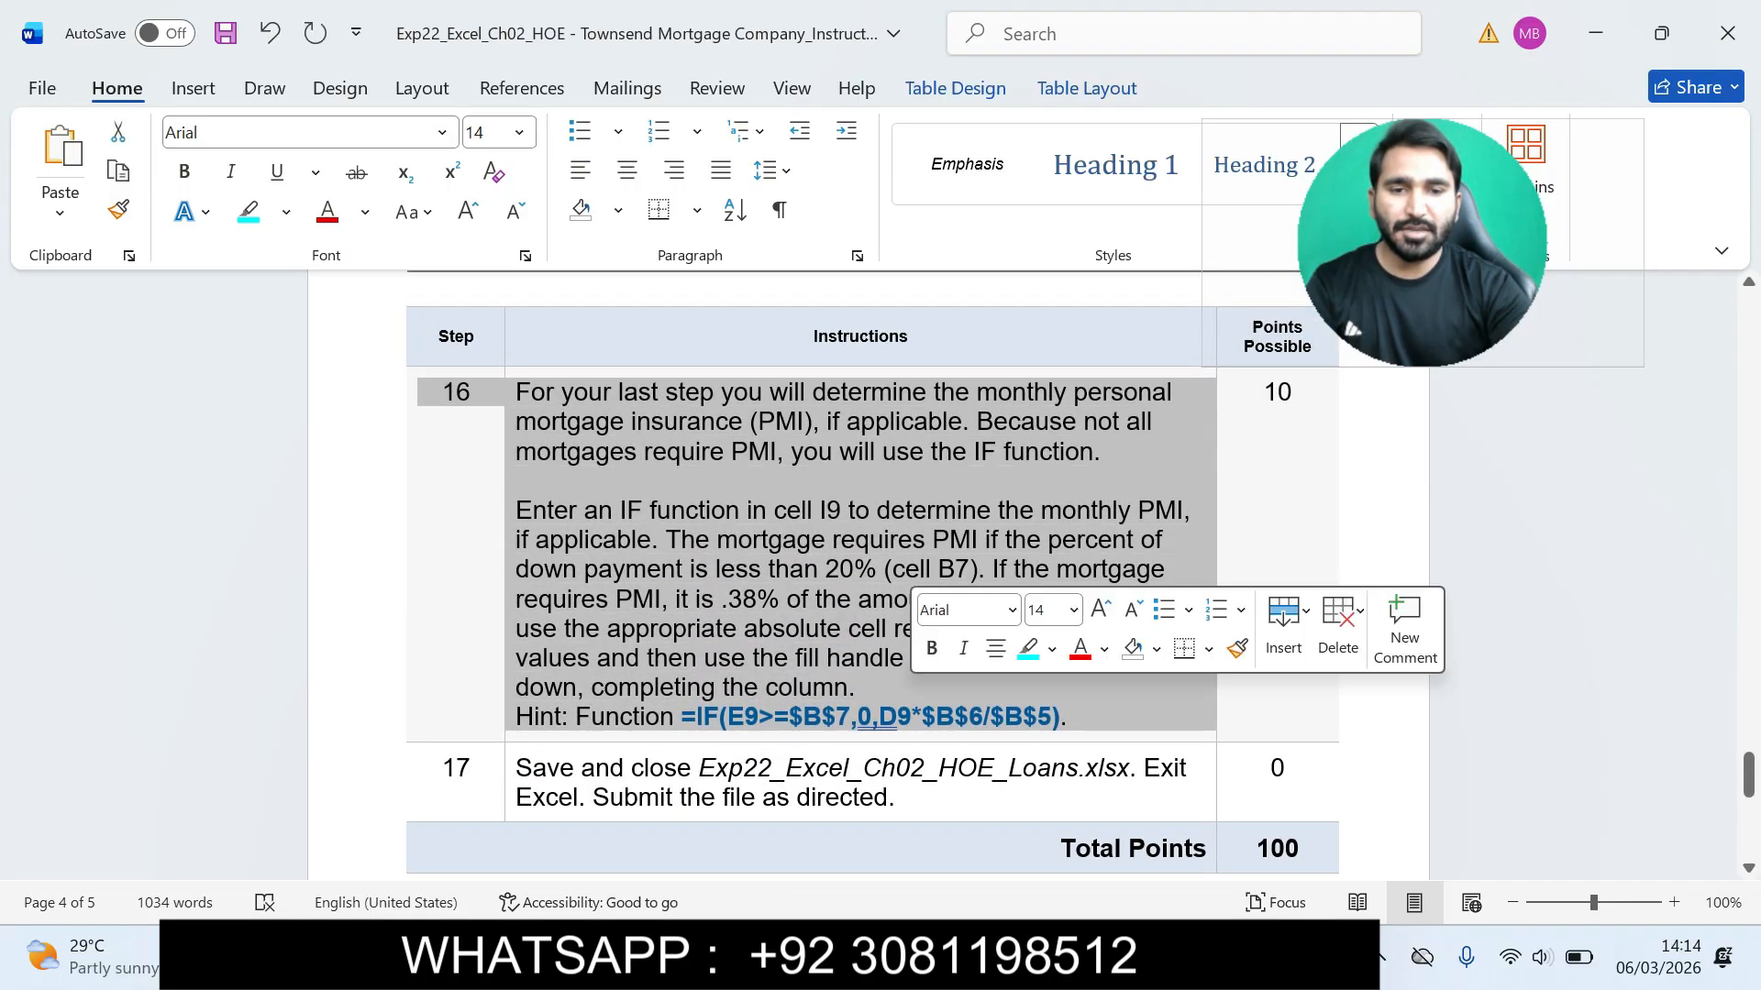
click(1029, 648)
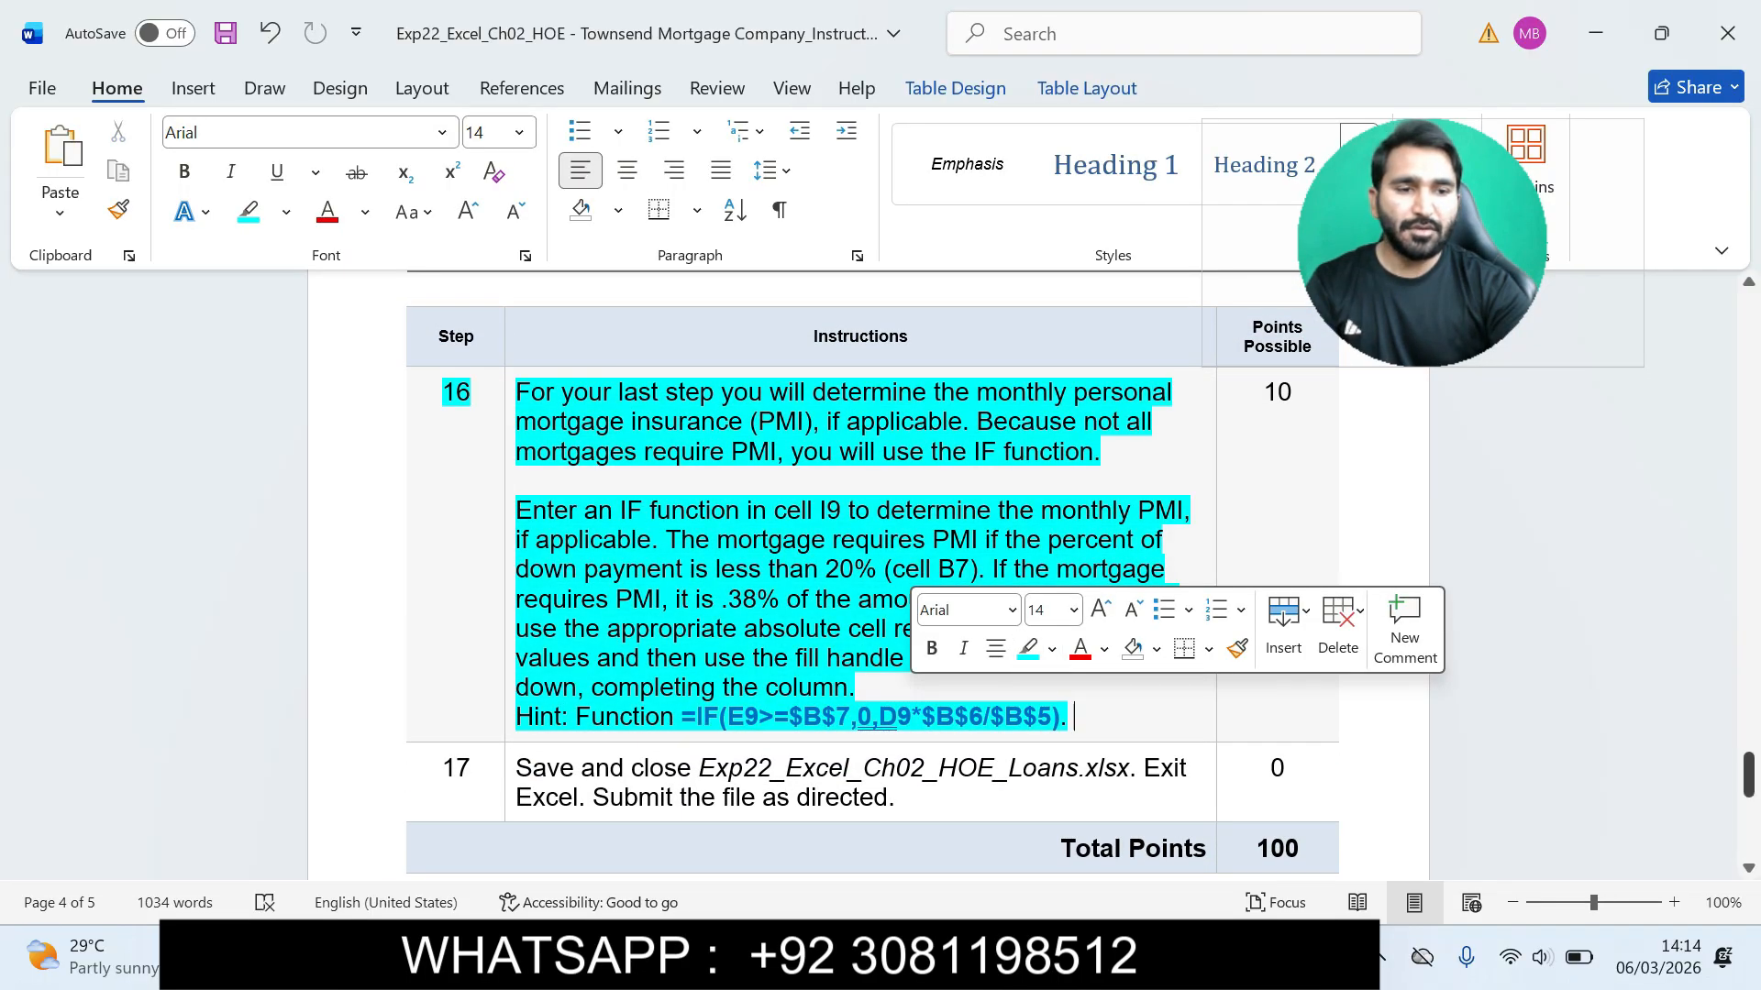
Step: Switch to Excel and bring the Input Area with the Today's Date cell B4 of the Details sheet into view
drag(1748, 775, 1748, 317)
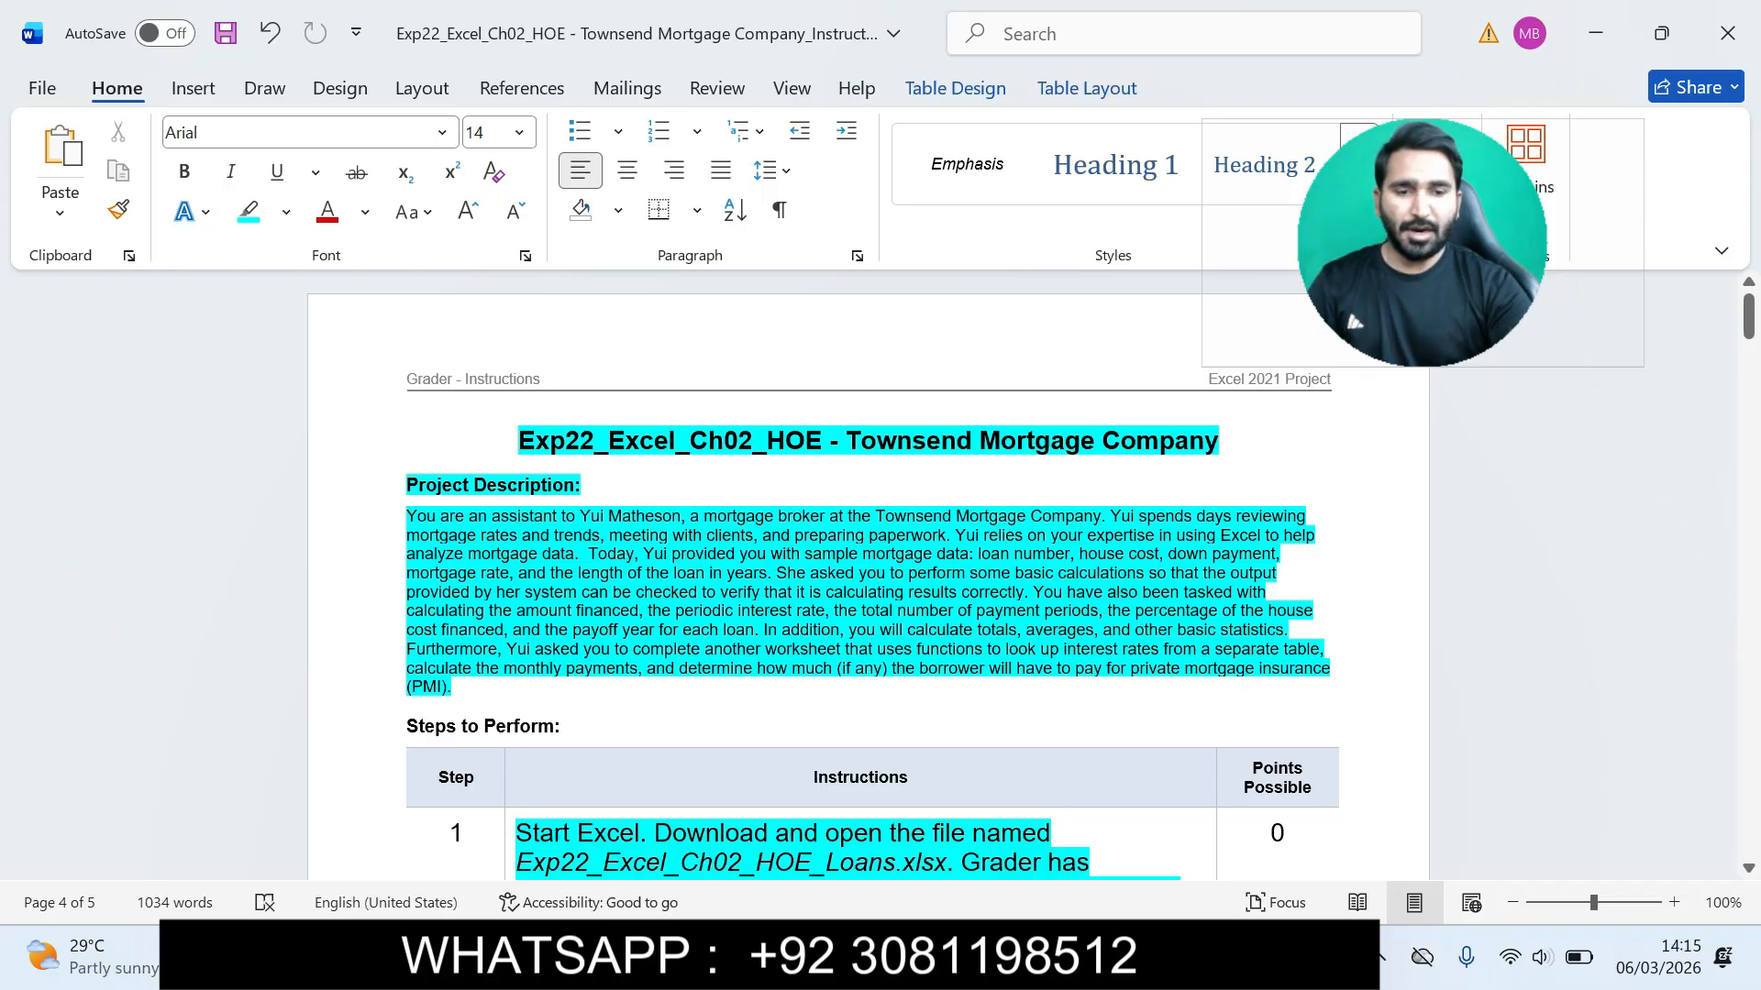
mouse_move(1246, 963)
click(1247, 852)
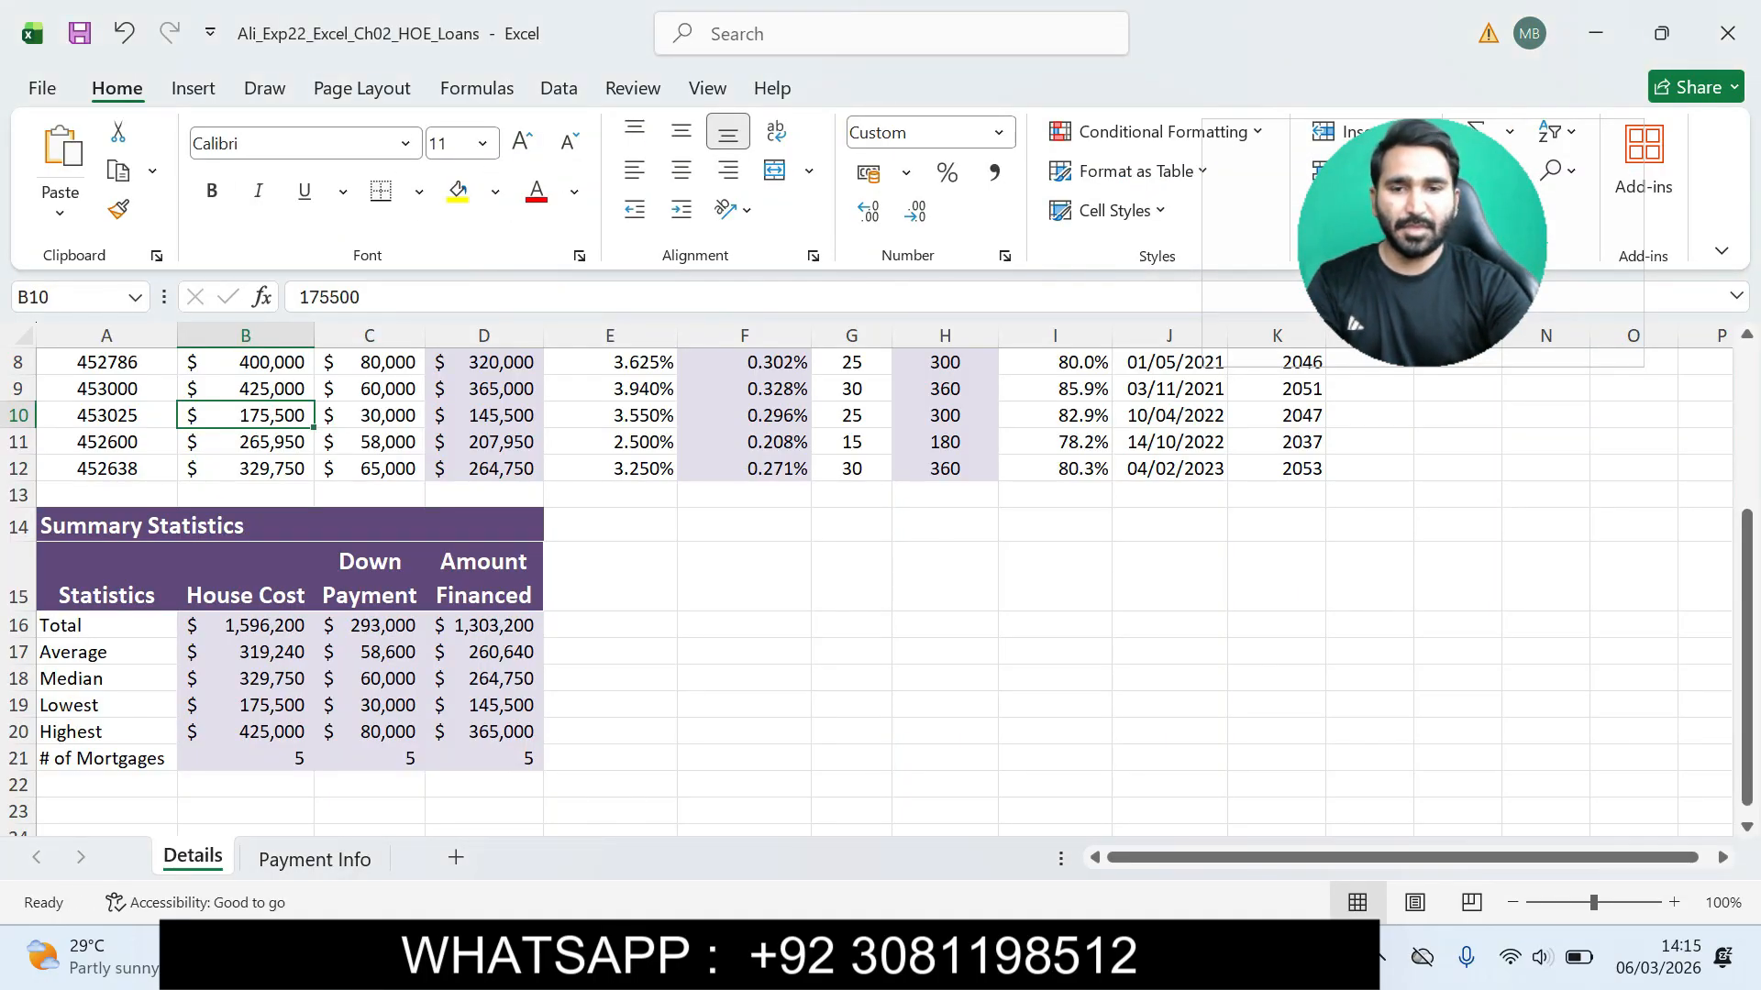
drag(1747, 576, 1747, 429)
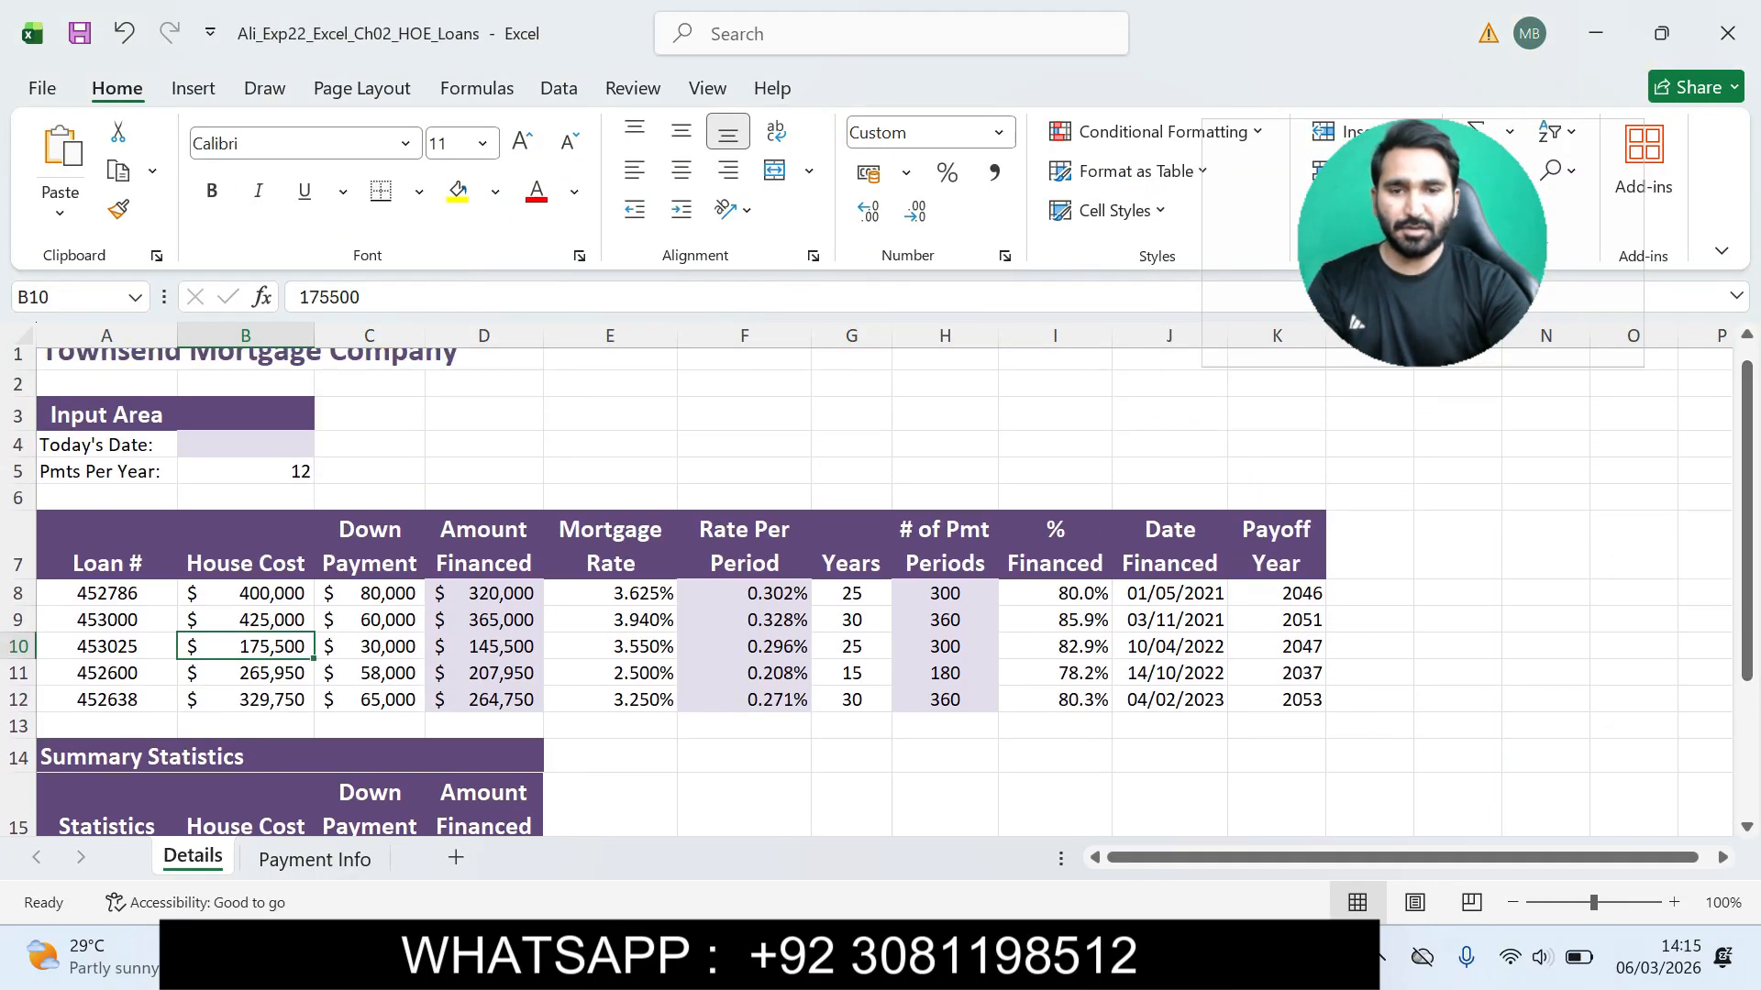